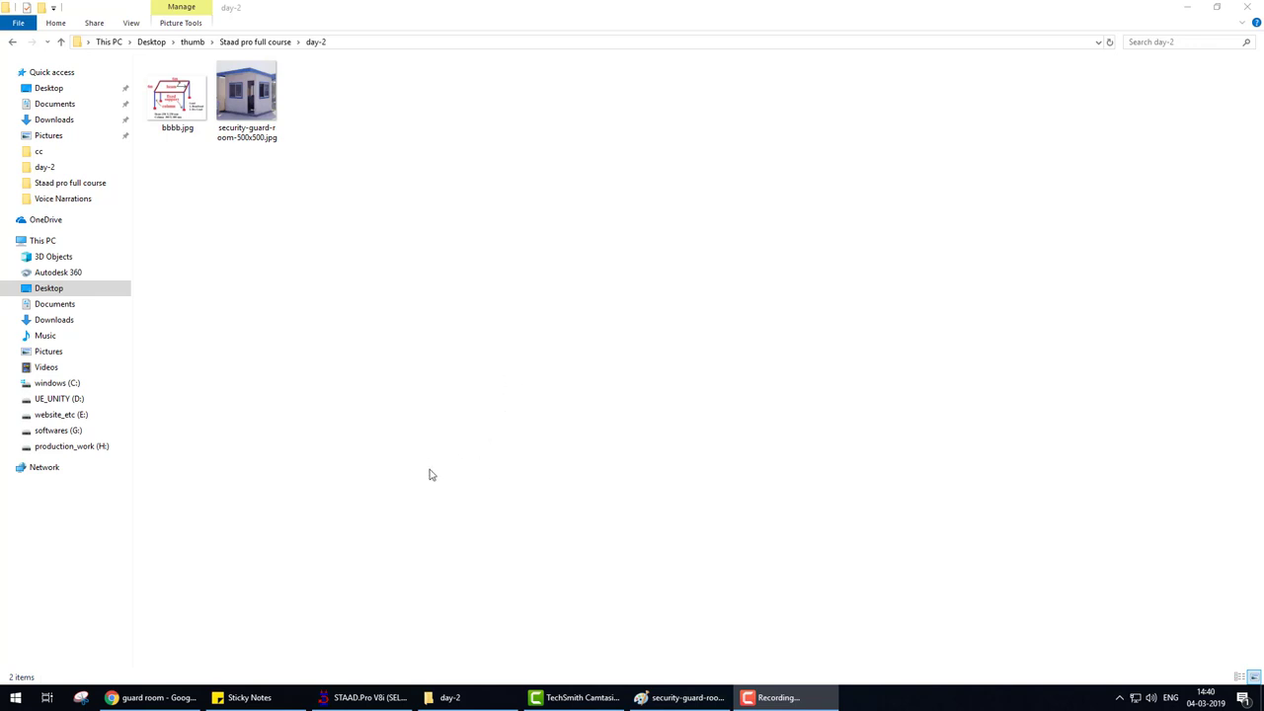
# - Open security-guard-room-500x500.jpg for editing in Paint and trace the building's front corner column in black
pyautogui.rightClick(261, 100)
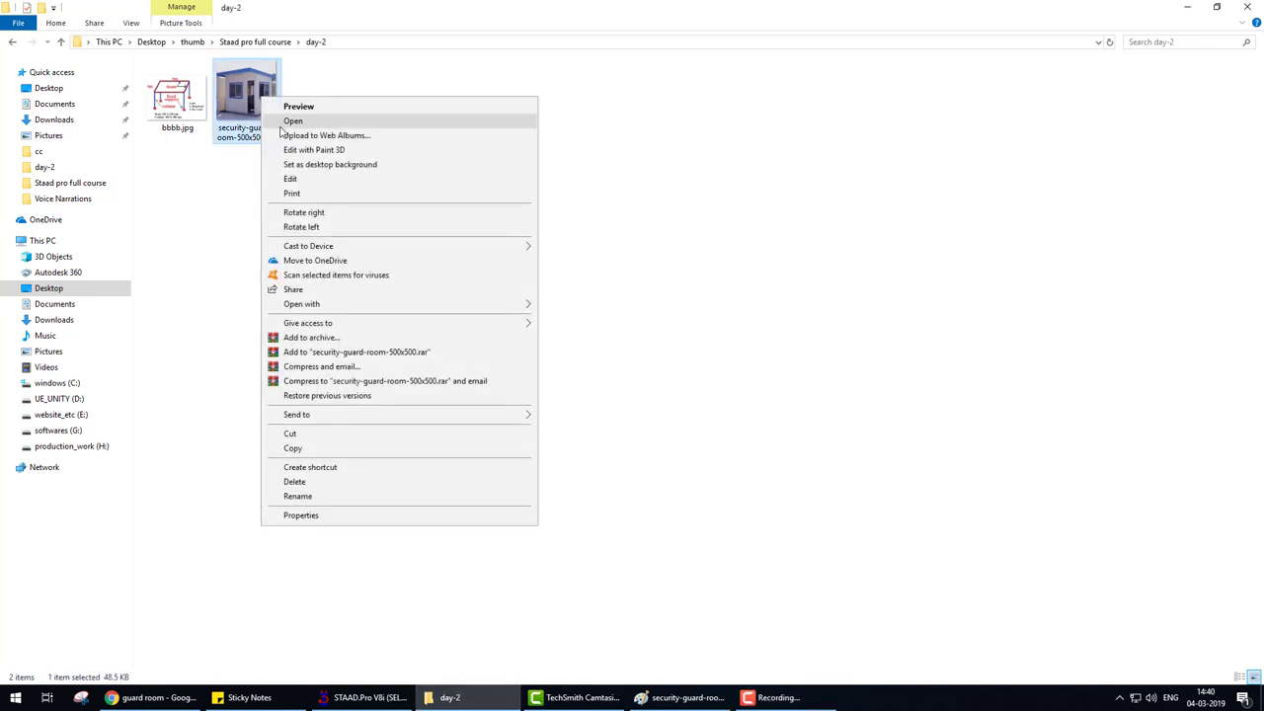
pyautogui.click(309, 180)
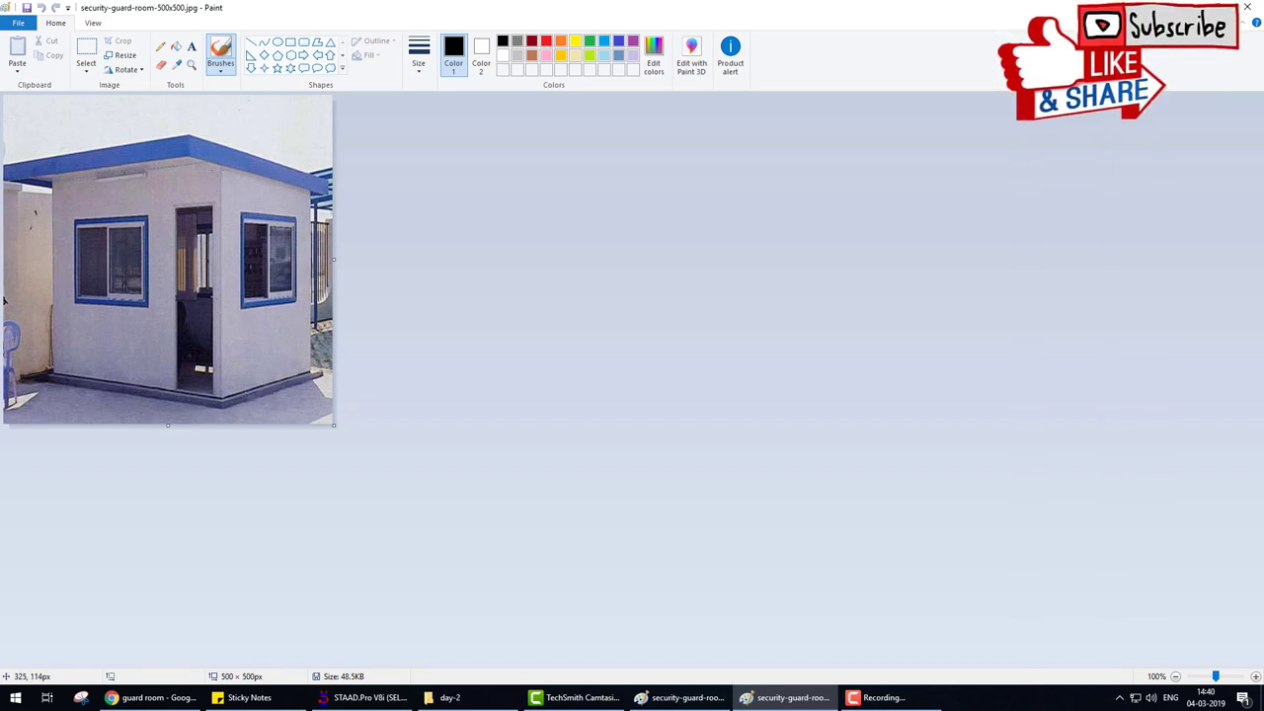
pyautogui.moveTo(216, 274); pyautogui.dragTo(214, 395)
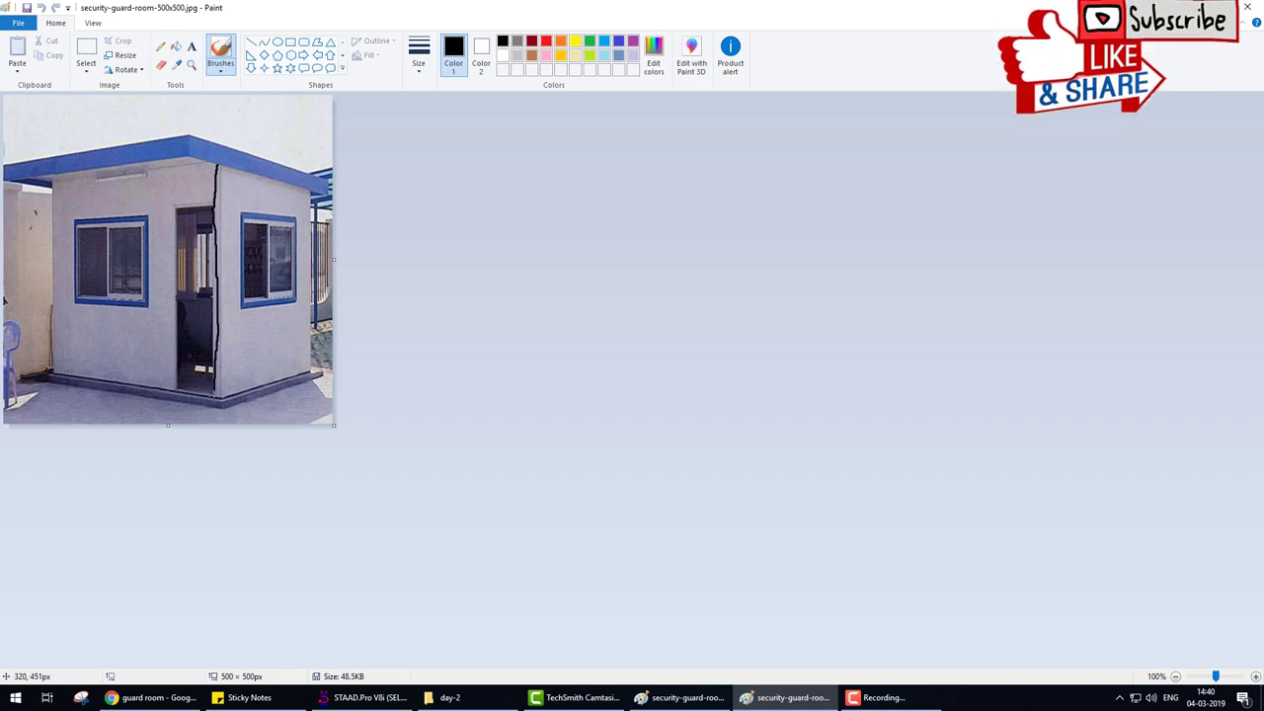
# - Trace the three visible corner columns and the two front roof beams of the guard room in red
pyautogui.click(546, 42)
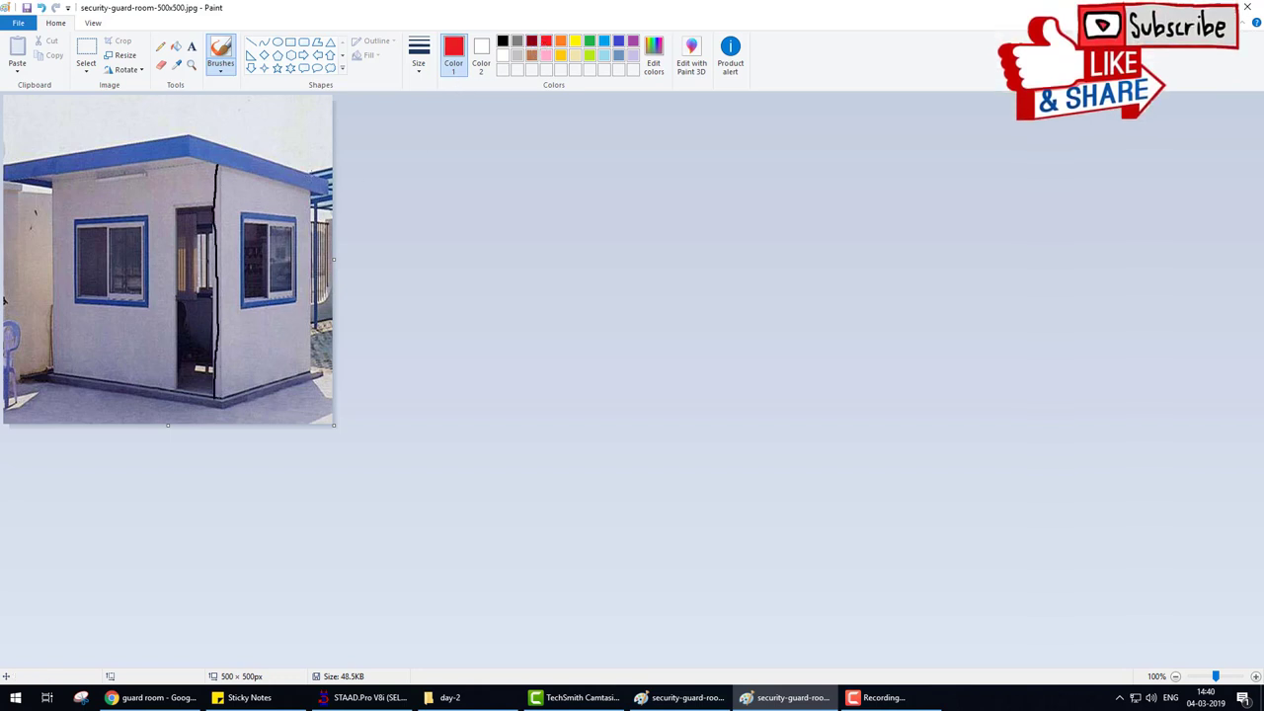
pyautogui.moveTo(215, 168); pyautogui.dragTo(208, 400)
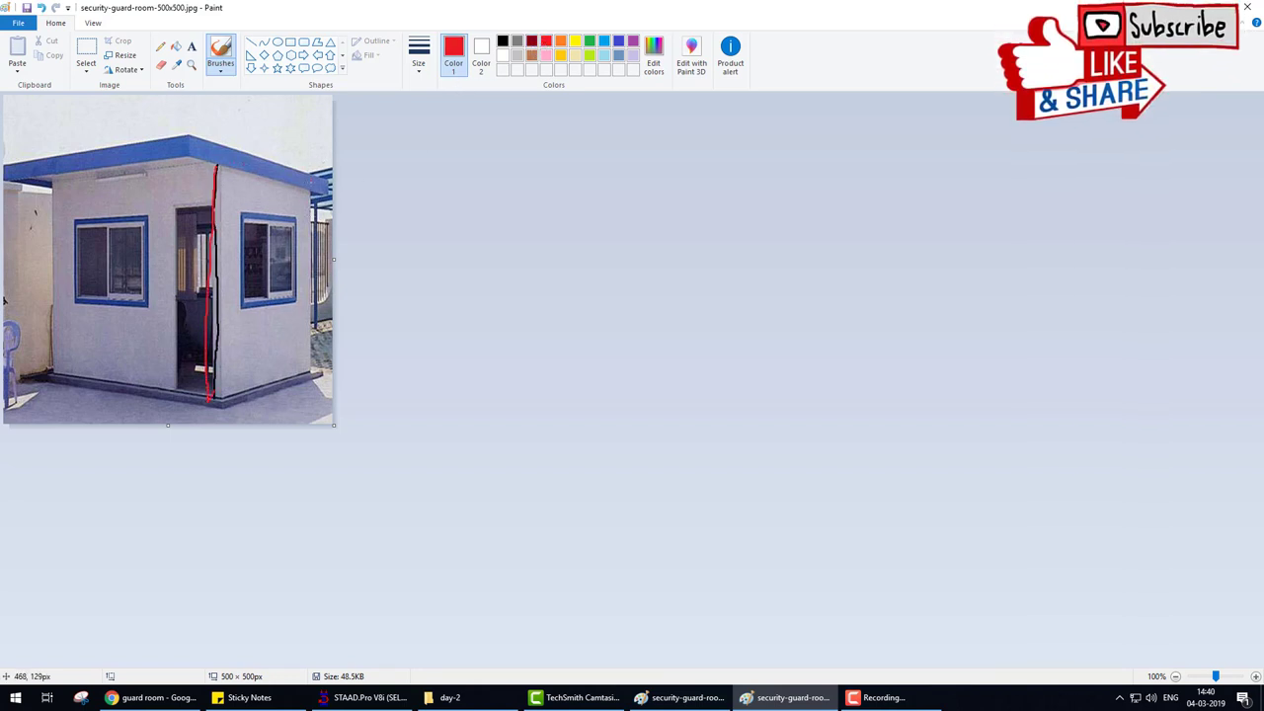
pyautogui.moveTo(310, 334); pyautogui.dragTo(309, 377)
pyautogui.moveTo(55, 173); pyautogui.dragTo(44, 351)
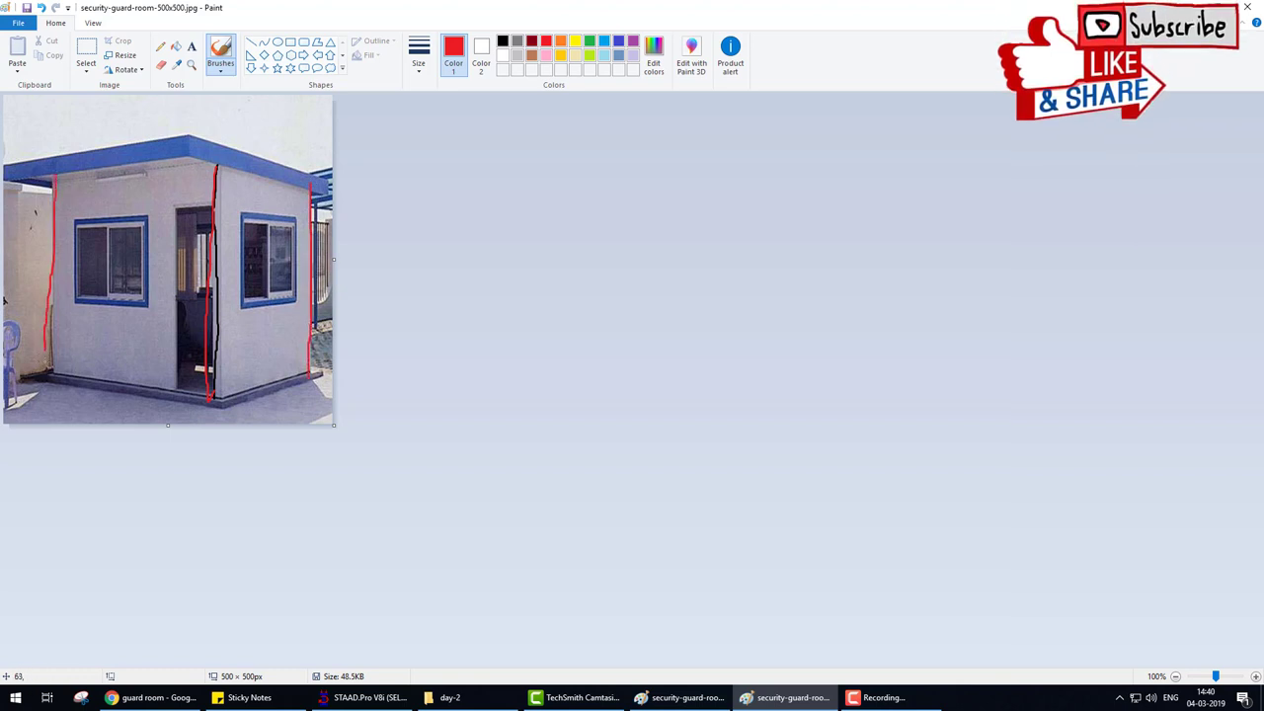
pyautogui.moveTo(198, 164); pyautogui.dragTo(314, 181)
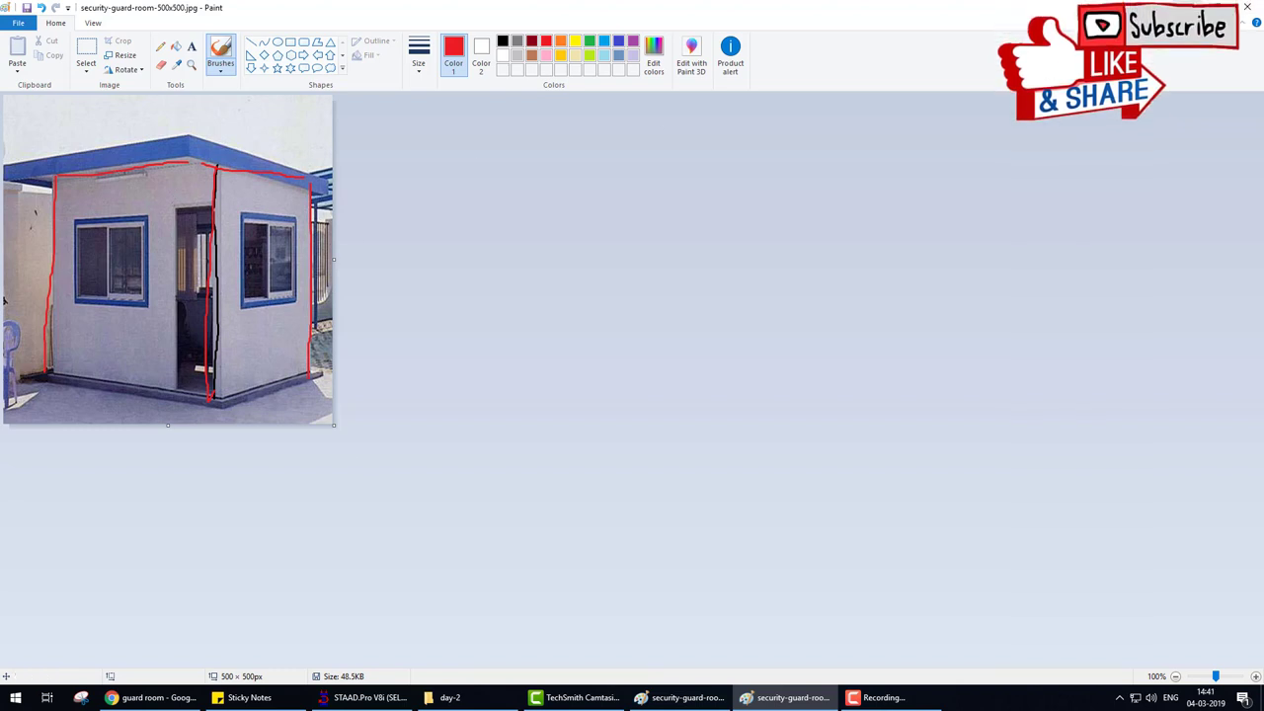
# - Return to the day-2 folder and open bbbb.jpg for editing in Paint
pyautogui.click(1177, 6)
pyautogui.rightClick(186, 95)
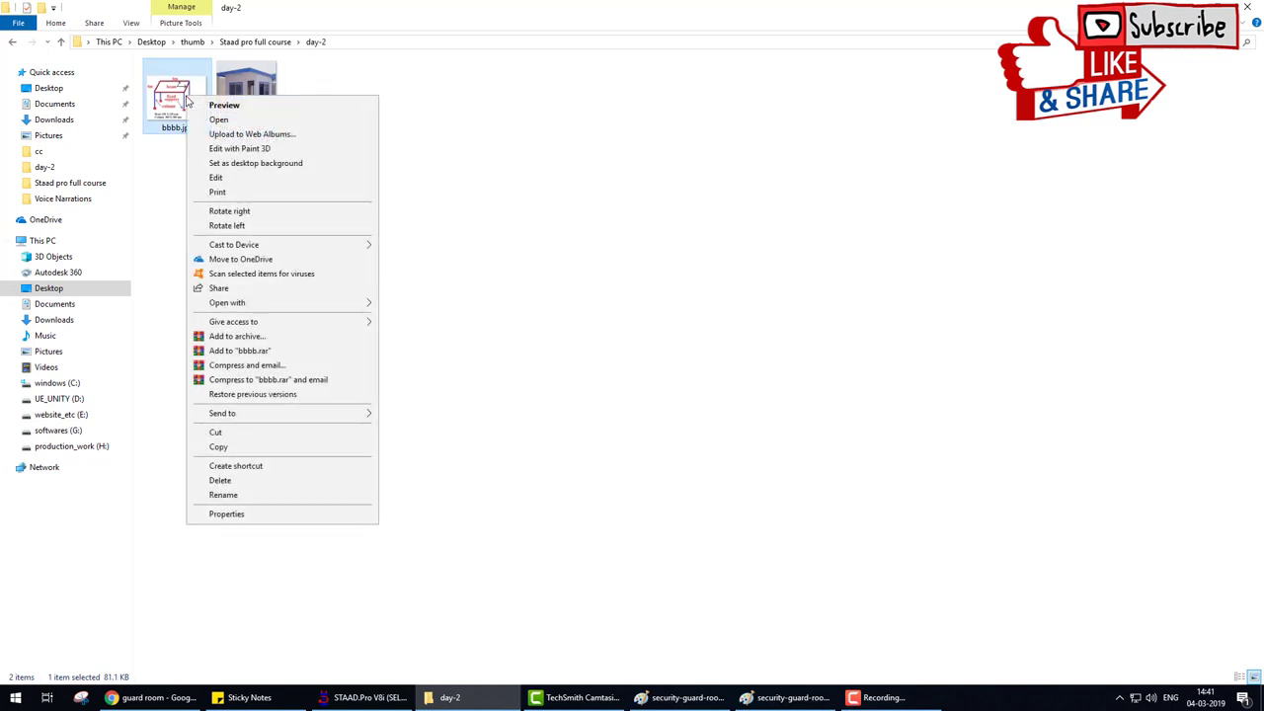
pyautogui.click(217, 178)
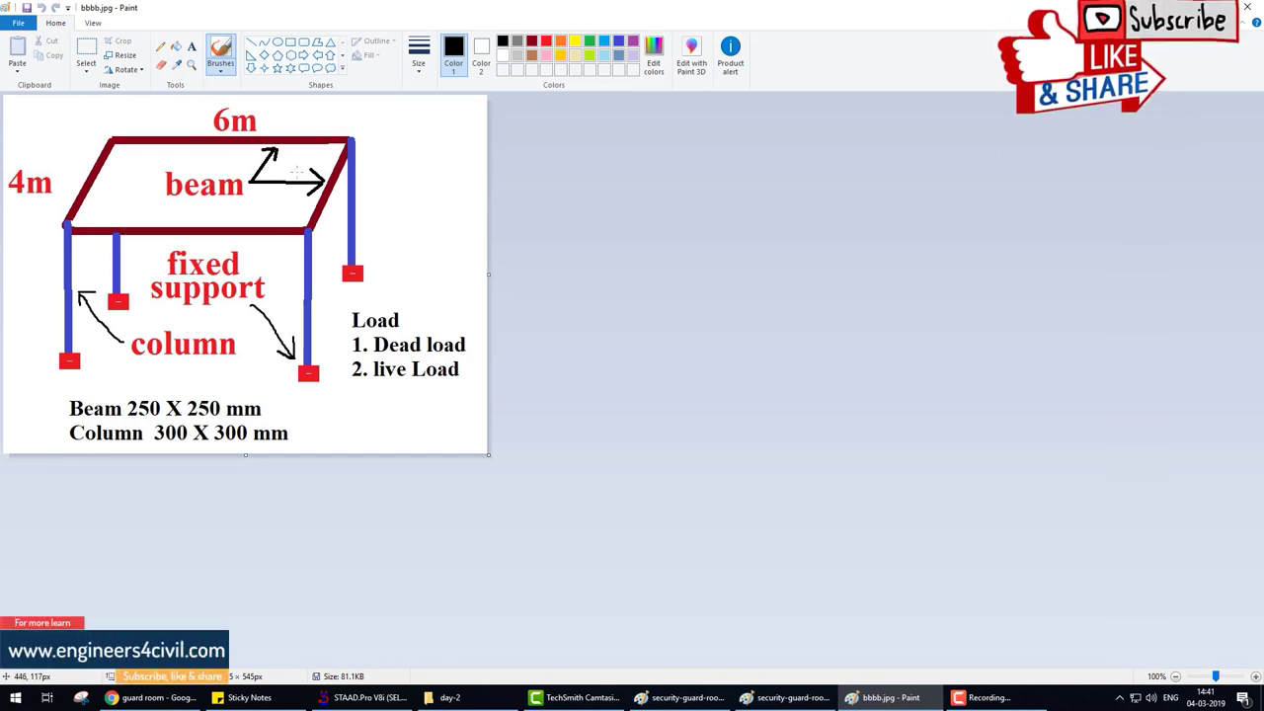
# - Mark each of the four beams and four columns in the frame diagram with a green tick
pyautogui.moveTo(170, 144); pyautogui.dragTo(207, 133)
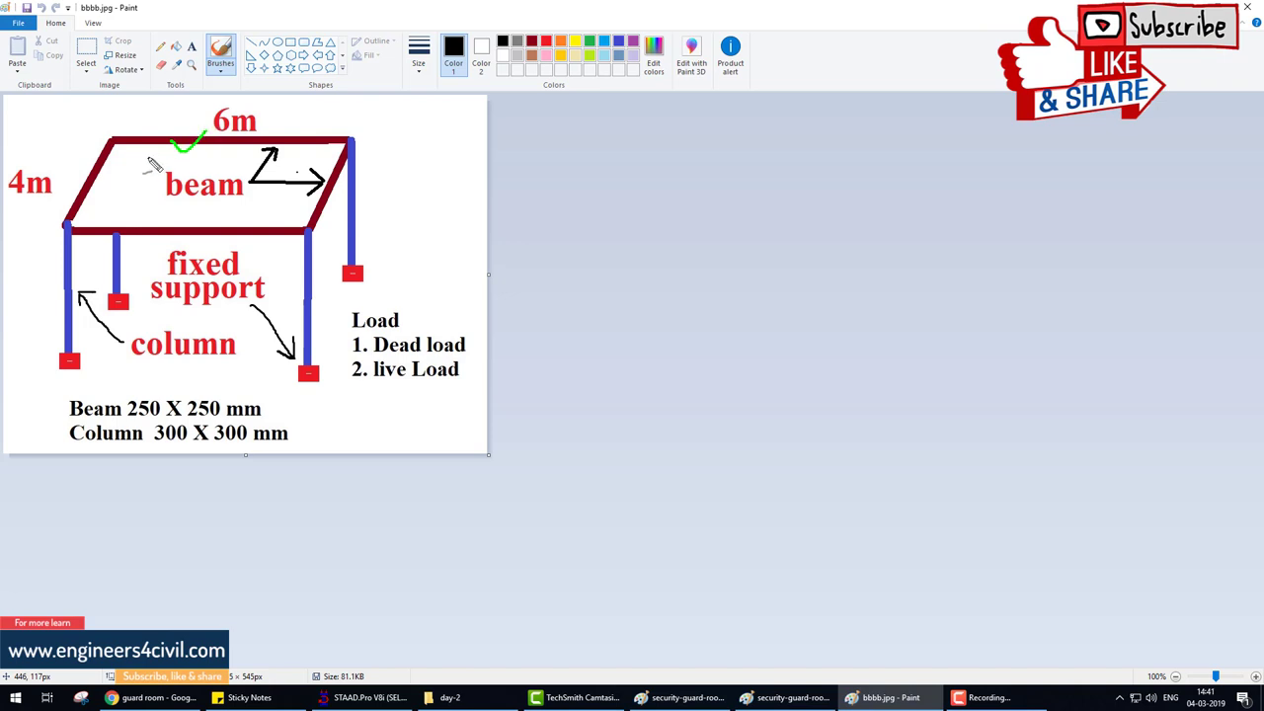
pyautogui.moveTo(96, 163); pyautogui.dragTo(117, 154)
pyautogui.moveTo(170, 225); pyautogui.dragTo(203, 215)
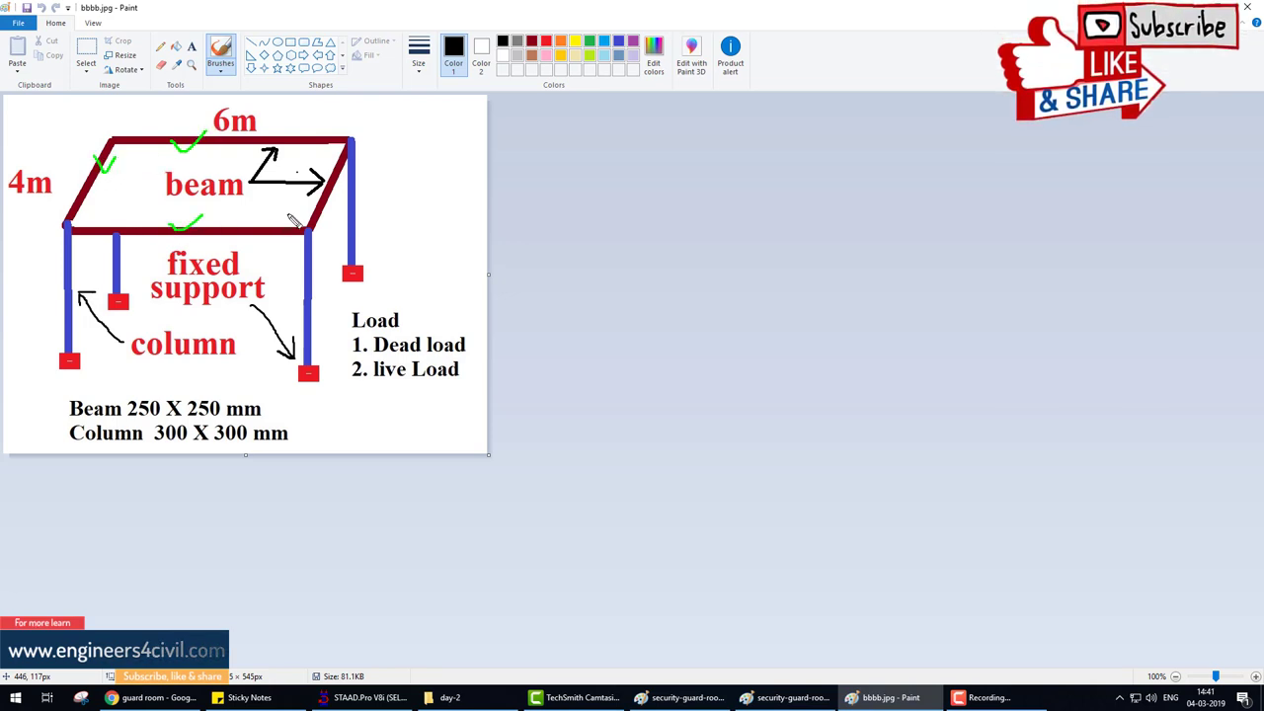
pyautogui.moveTo(312, 191)
pyautogui.mouseDown()
pyautogui.moveTo(324, 202)
pyautogui.moveTo(351, 178)
pyautogui.moveTo(361, 233)
pyautogui.moveTo(395, 194)
pyautogui.mouseUp()
pyautogui.moveTo(306, 286); pyautogui.dragTo(334, 279)
pyautogui.moveTo(100, 265); pyautogui.dragTo(141, 248)
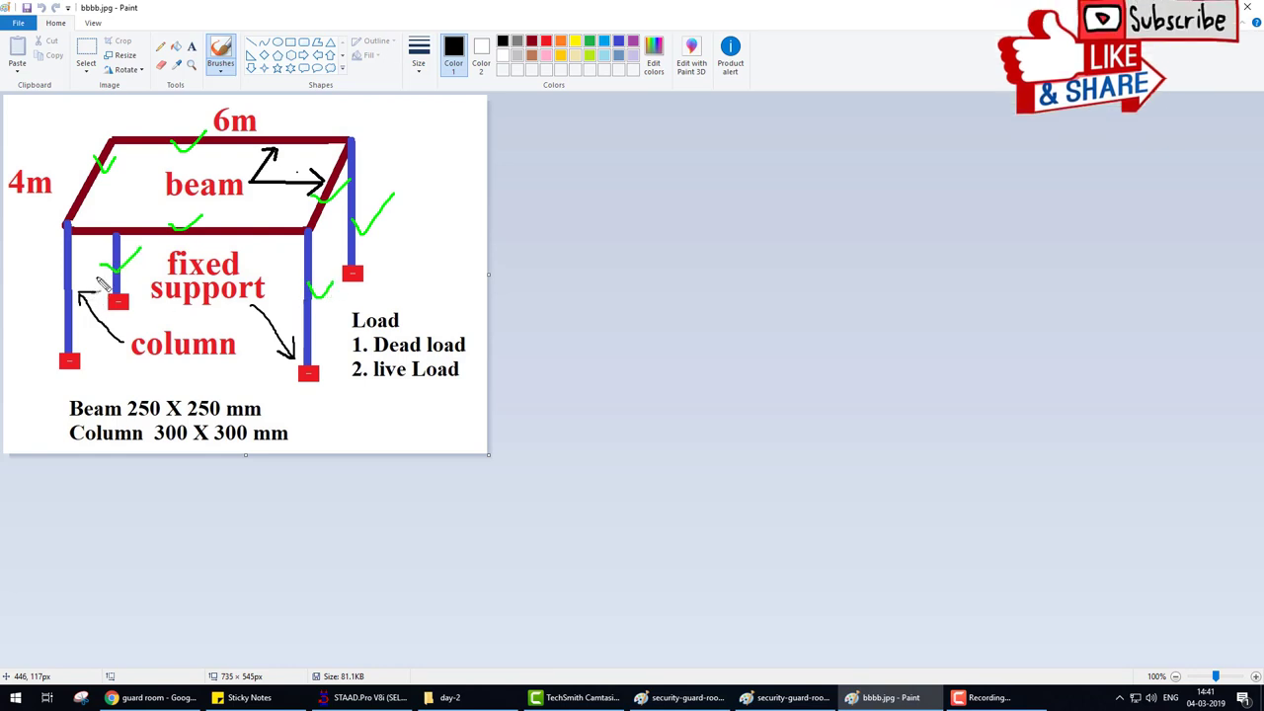
pyautogui.moveTo(46, 275); pyautogui.dragTo(67, 268)
# - Circle the front-left fixed support and mark the frame dimensions 4m and 6m, adding a 3m height beside the rear column
pyautogui.moveTo(93, 362)
pyautogui.mouseDown()
pyautogui.moveTo(49, 354)
pyautogui.moveTo(91, 361)
pyautogui.mouseUp()
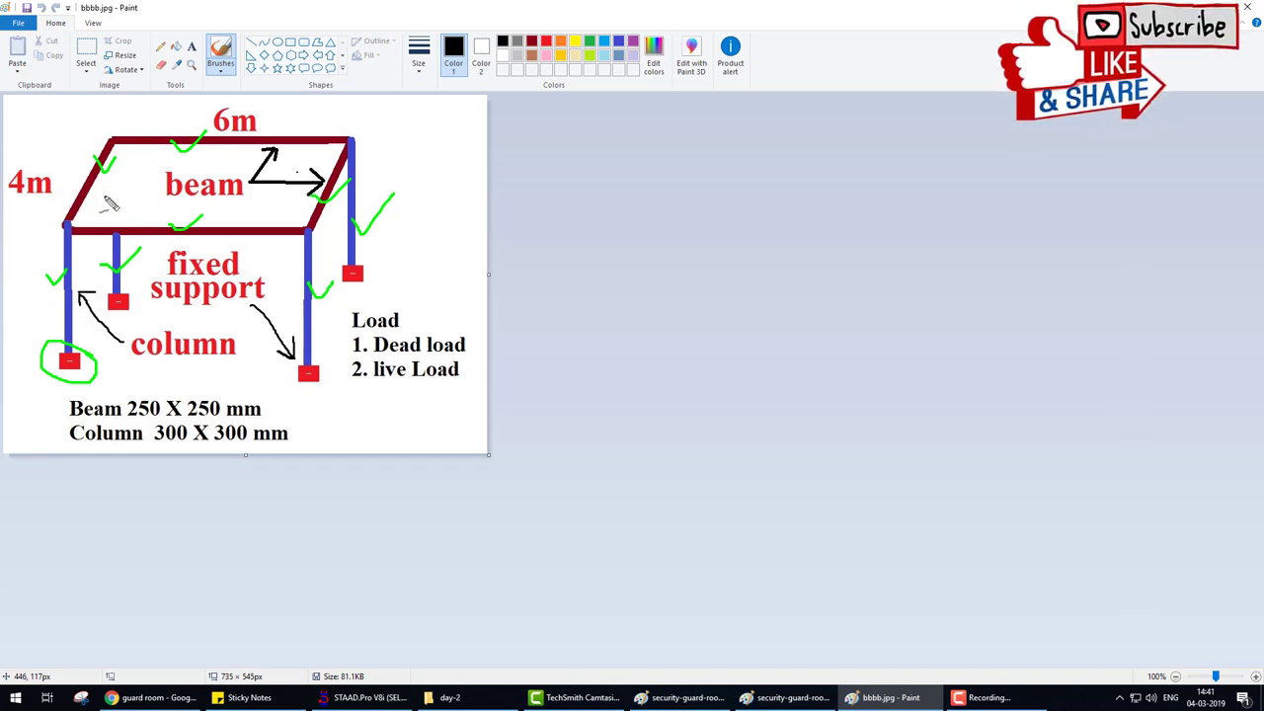
pyautogui.moveTo(3, 205); pyautogui.dragTo(53, 213)
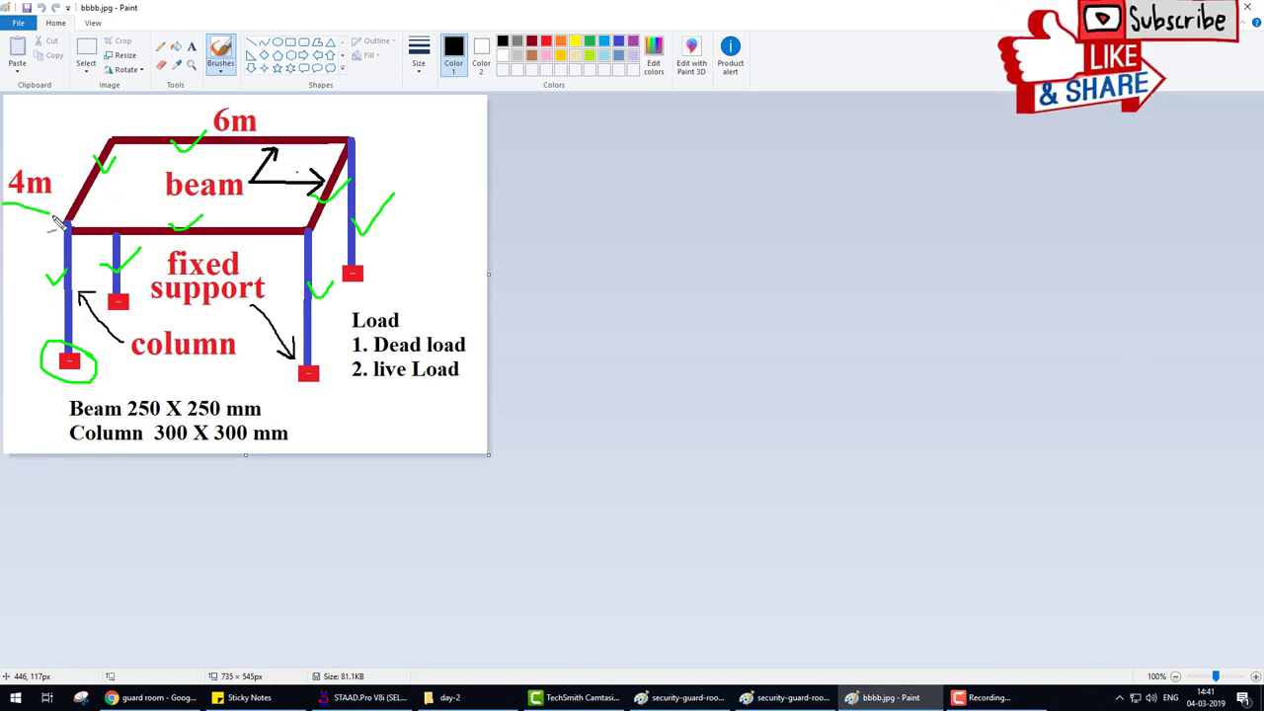
pyautogui.moveTo(214, 102); pyautogui.dragTo(267, 102)
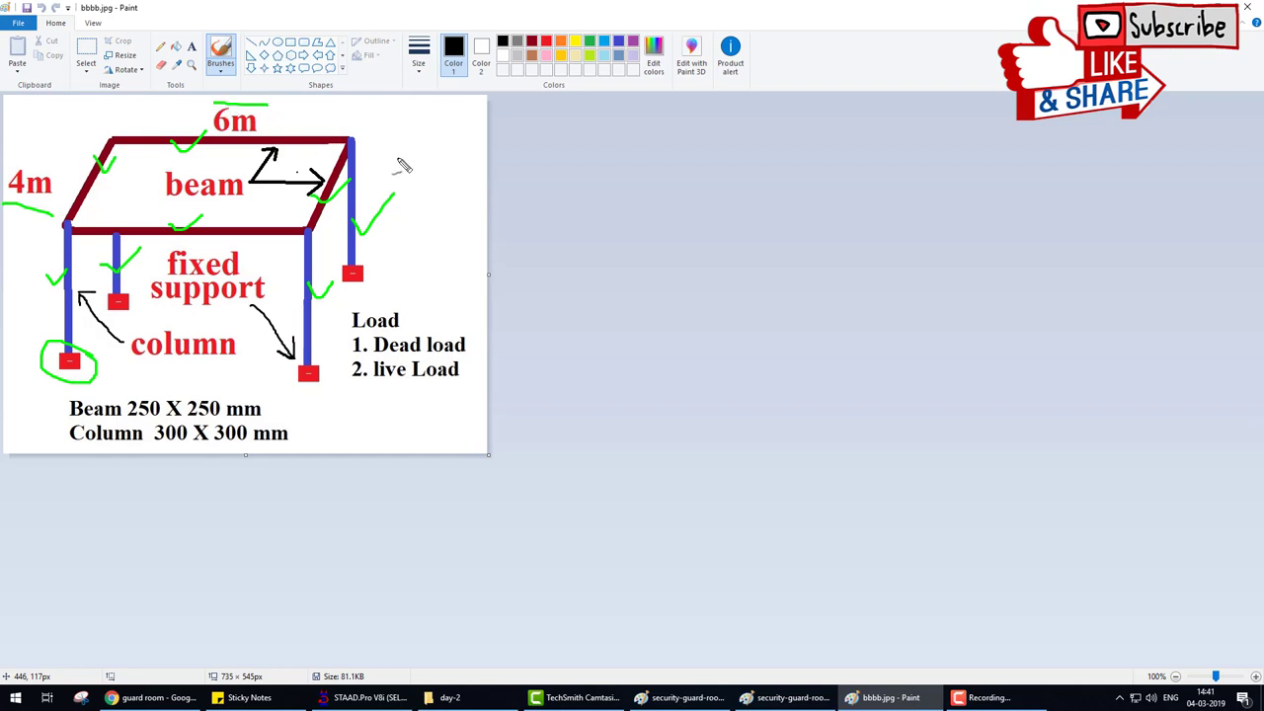
pyautogui.moveTo(390, 138)
pyautogui.mouseDown()
pyautogui.moveTo(471, 130)
pyautogui.moveTo(427, 266)
pyautogui.moveTo(409, 259)
pyautogui.moveTo(418, 276)
pyautogui.moveTo(409, 192)
pyautogui.moveTo(419, 225)
pyautogui.moveTo(478, 180)
pyautogui.moveTo(480, 208)
pyautogui.mouseUp()
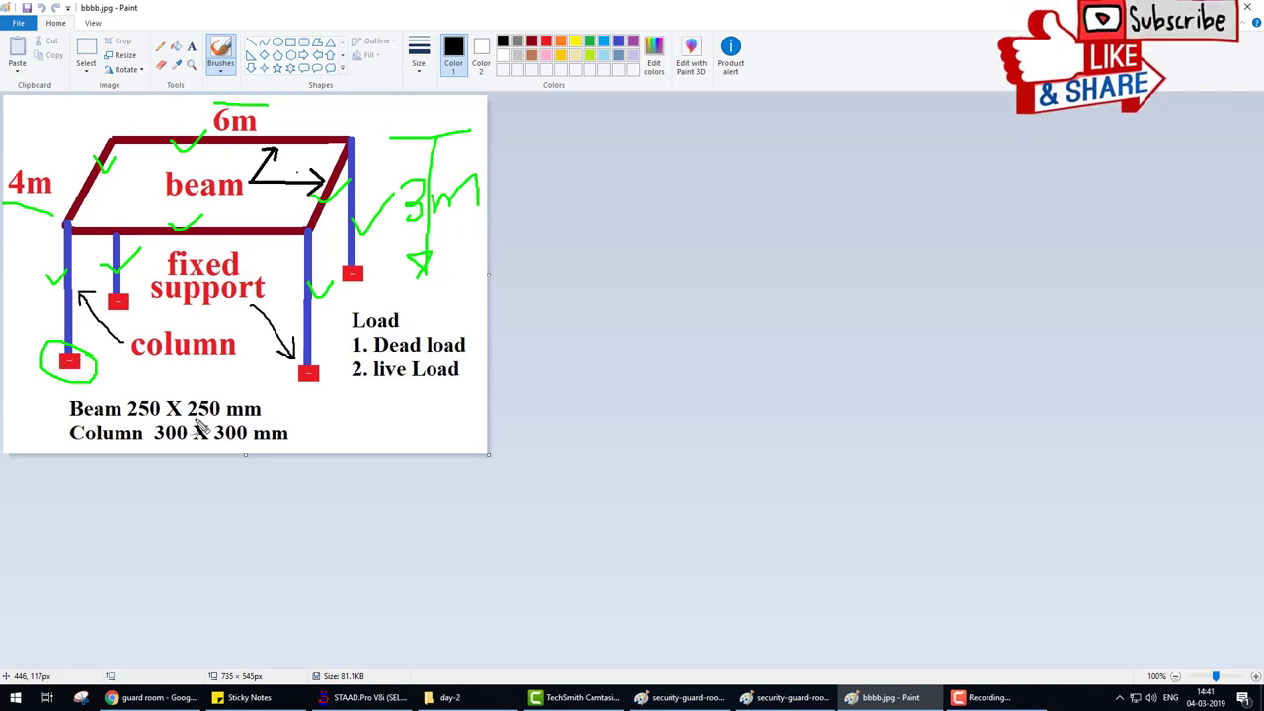
# - Tick the beam size, column size and load notes on the diagram in green
pyautogui.moveTo(262, 414); pyautogui.dragTo(316, 375)
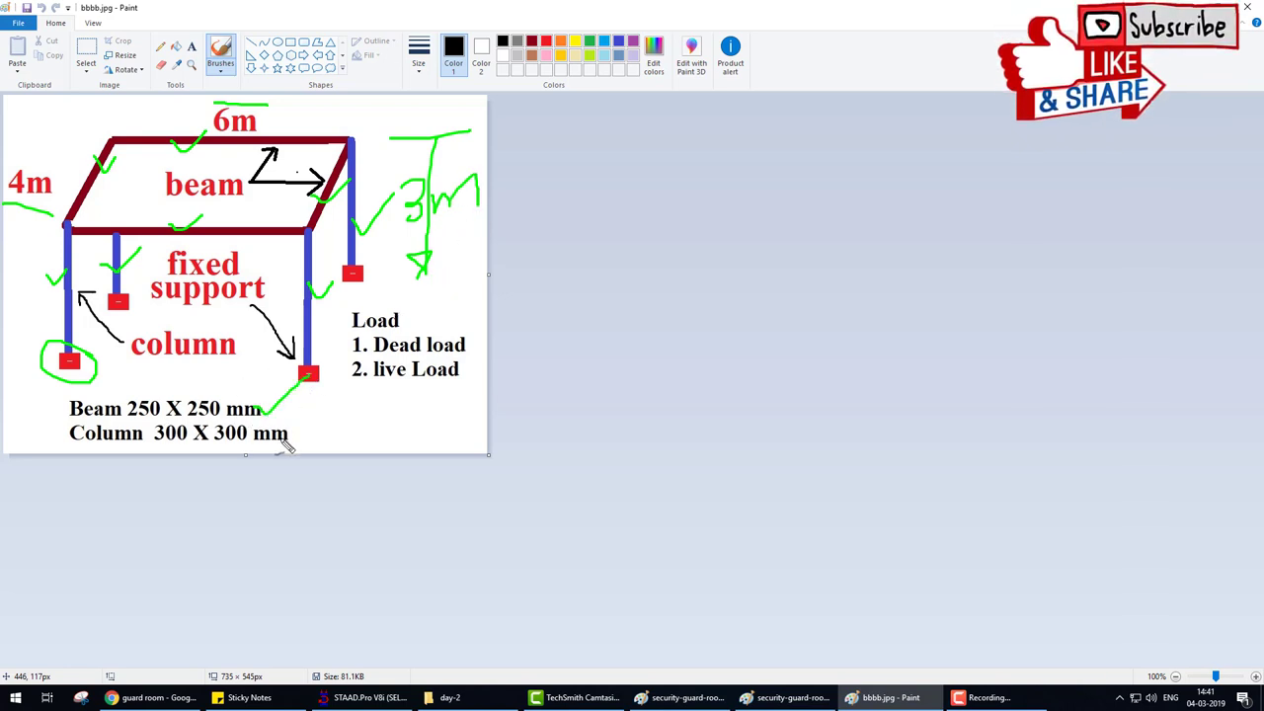
pyautogui.moveTo(289, 433); pyautogui.dragTo(349, 401)
pyautogui.moveTo(339, 314)
pyautogui.mouseDown()
pyautogui.moveTo(341, 393)
pyautogui.moveTo(474, 392)
pyautogui.moveTo(475, 331)
pyautogui.moveTo(353, 306)
pyautogui.mouseUp()
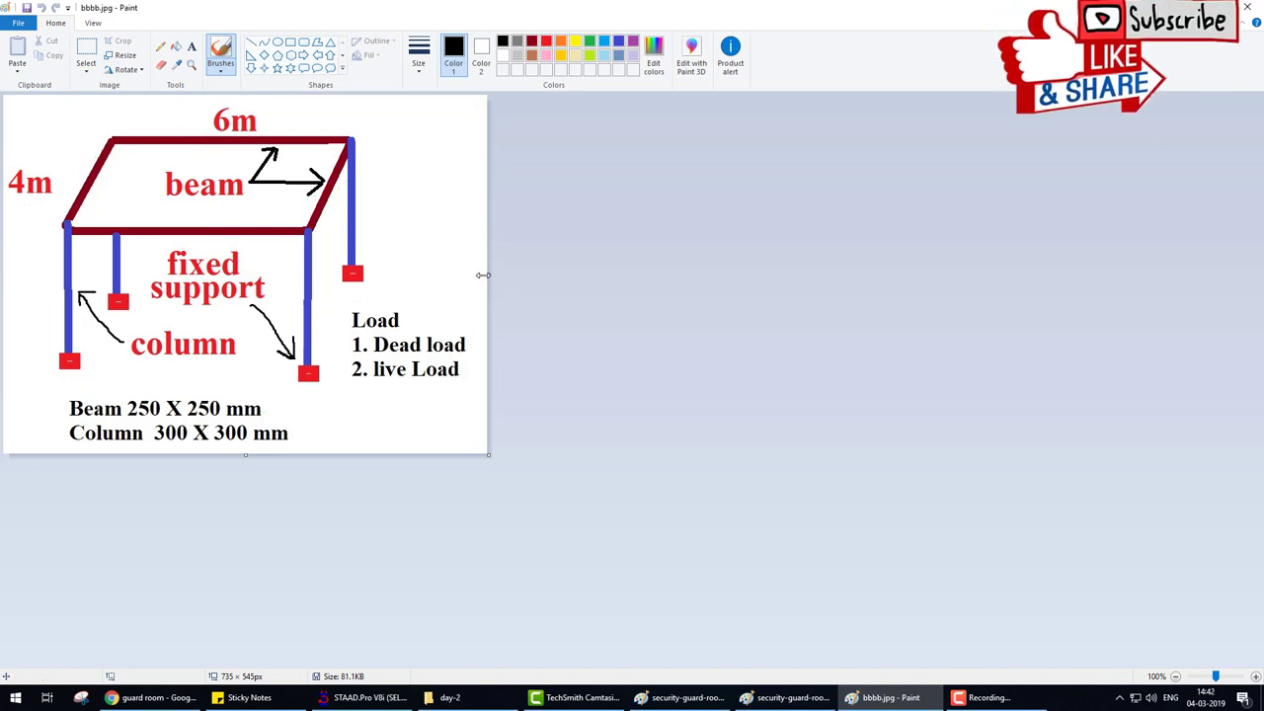
# - Widen the canvas to 1473 × 545 px and sketch labelled x, y and z axes in the blank area
pyautogui.moveTo(489, 276); pyautogui.dragTo(972, 262)
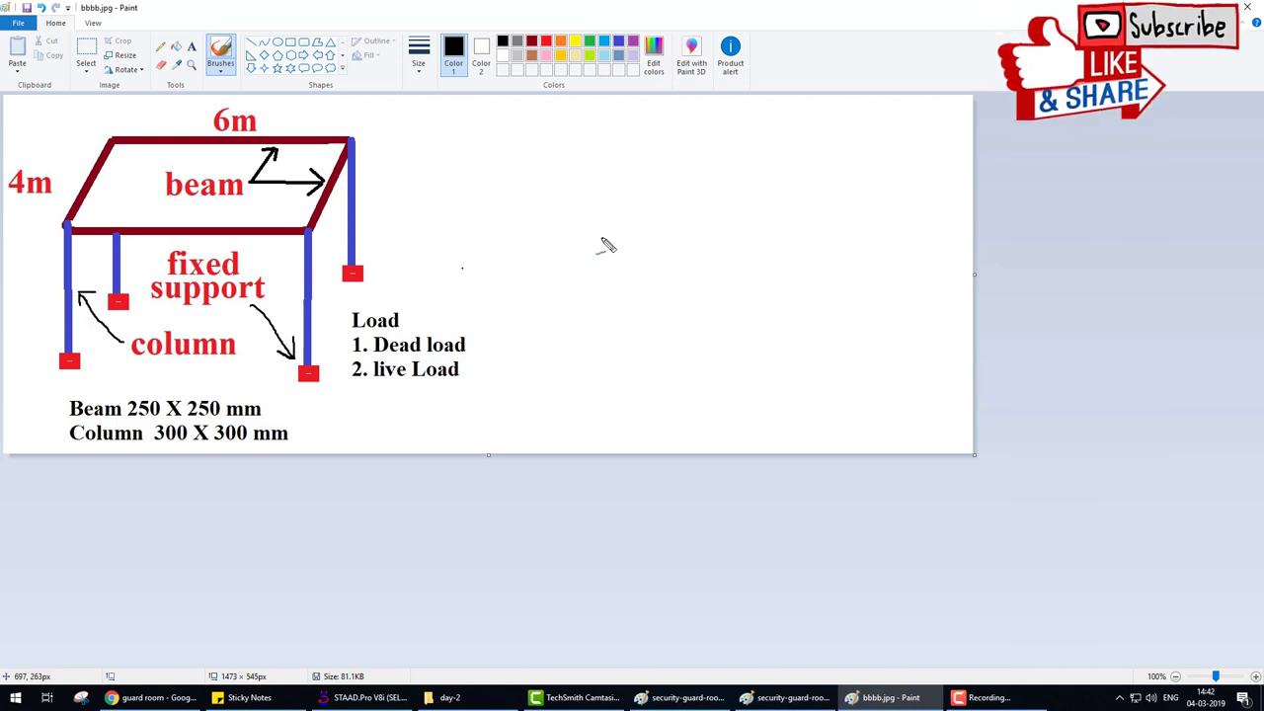
pyautogui.moveTo(531, 163)
pyautogui.mouseDown()
pyautogui.moveTo(533, 209)
pyautogui.moveTo(622, 203)
pyautogui.mouseUp()
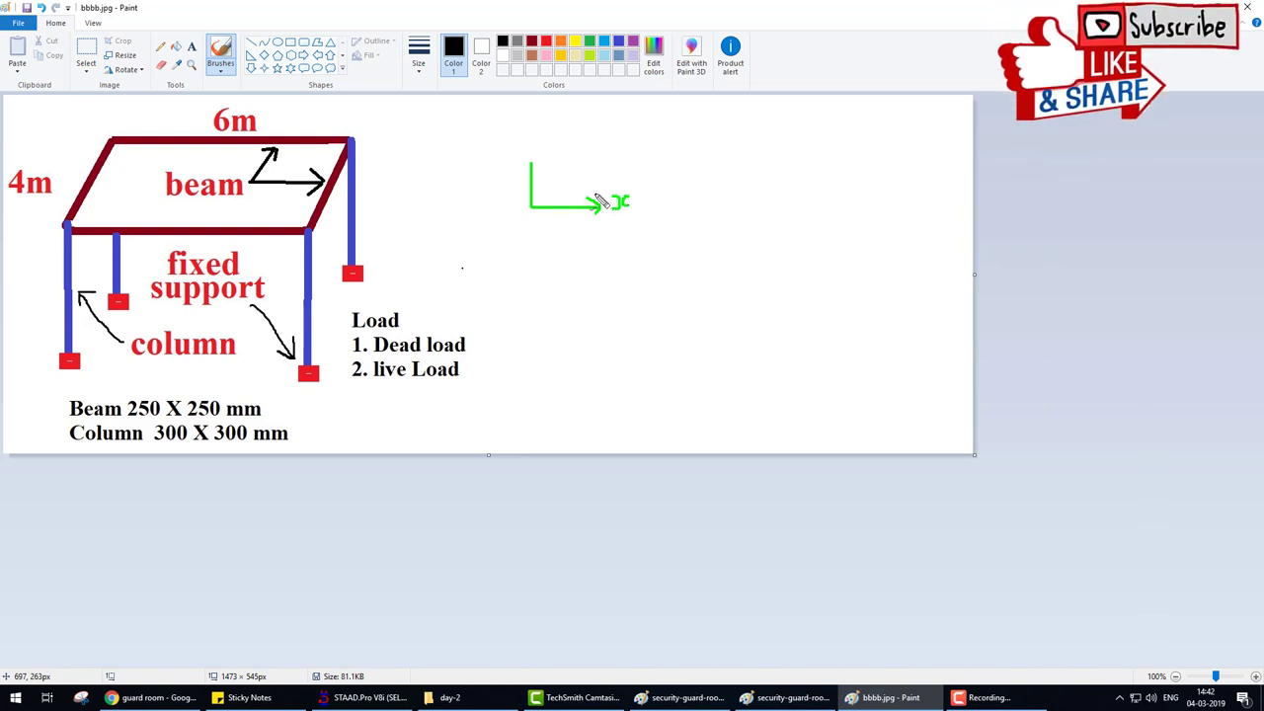
pyautogui.moveTo(531, 164)
pyautogui.mouseDown()
pyautogui.moveTo(522, 178)
pyautogui.moveTo(546, 178)
pyautogui.moveTo(556, 149)
pyautogui.mouseUp()
pyautogui.moveTo(531, 207)
pyautogui.mouseDown()
pyautogui.moveTo(578, 262)
pyautogui.moveTo(591, 253)
pyautogui.mouseUp()
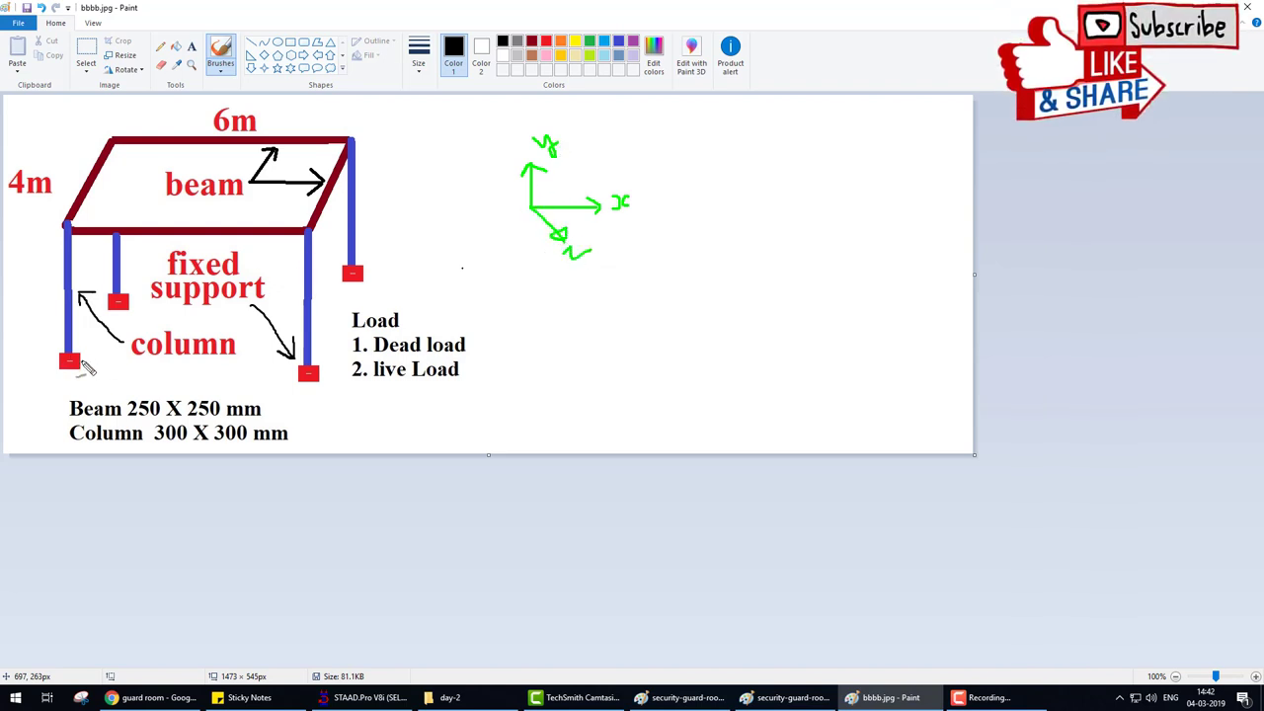
# - Label the column bases with coordinates, including (0,0,0), (6,0,0) and (0,0,4), and add x and z direction arrows at the origin
pyautogui.moveTo(70, 357); pyautogui.dragTo(71, 356)
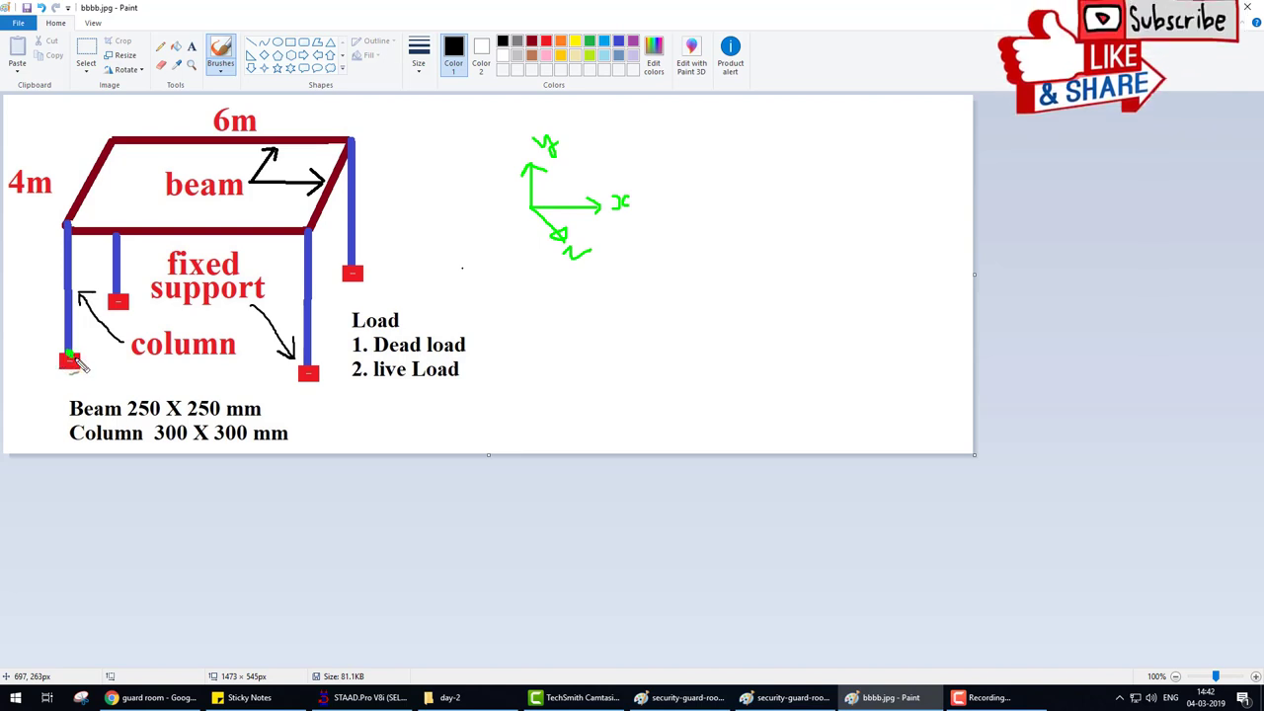
pyautogui.moveTo(42, 377)
pyautogui.mouseDown()
pyautogui.moveTo(65, 392)
pyautogui.moveTo(77, 377)
pyautogui.moveTo(85, 391)
pyautogui.moveTo(90, 378)
pyautogui.moveTo(156, 386)
pyautogui.mouseUp()
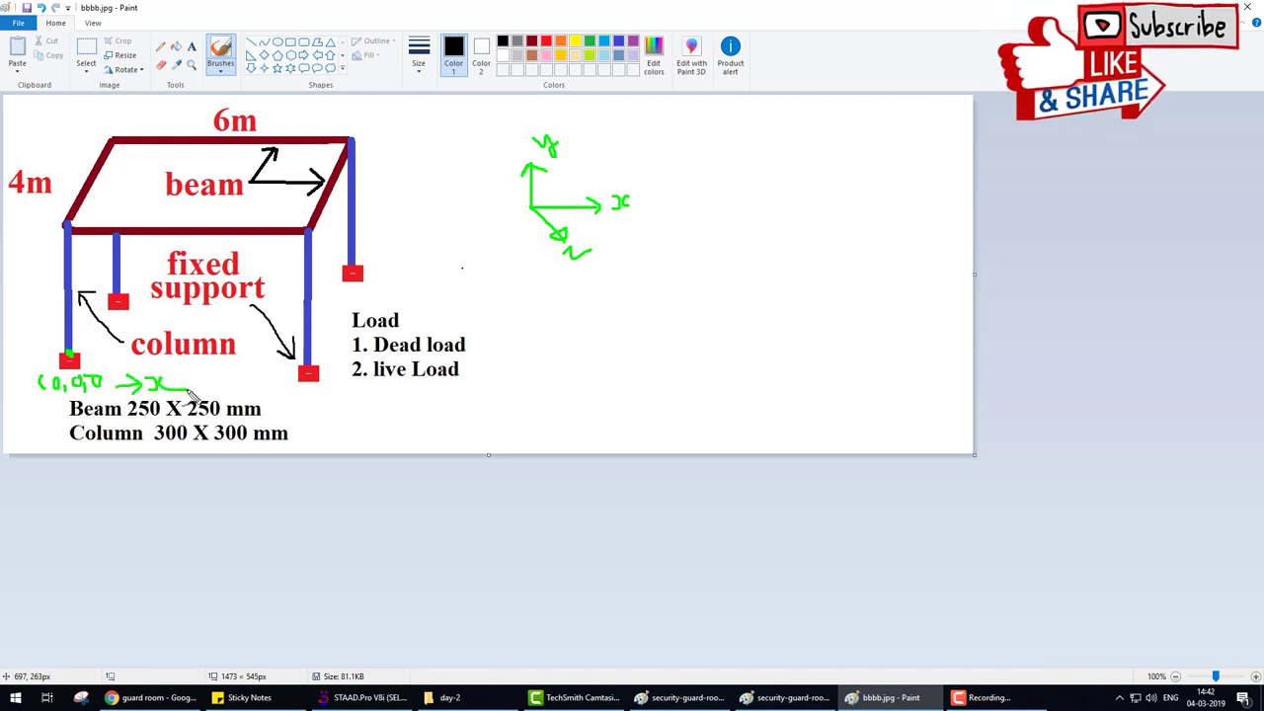
pyautogui.moveTo(300, 394)
pyautogui.mouseDown()
pyautogui.moveTo(295, 409)
pyautogui.moveTo(331, 394)
pyautogui.moveTo(374, 406)
pyautogui.mouseUp()
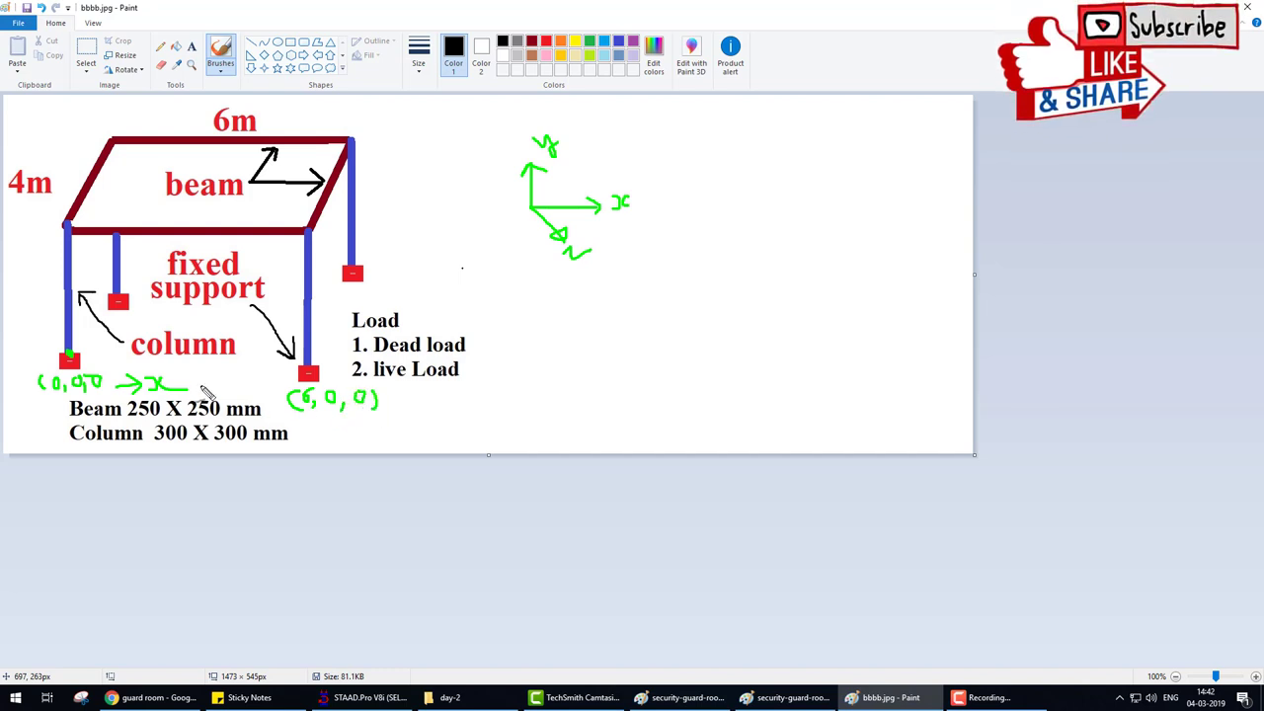
pyautogui.moveTo(35, 350)
pyautogui.mouseDown()
pyautogui.moveTo(49, 328)
pyautogui.moveTo(24, 337)
pyautogui.moveTo(37, 331)
pyautogui.mouseUp()
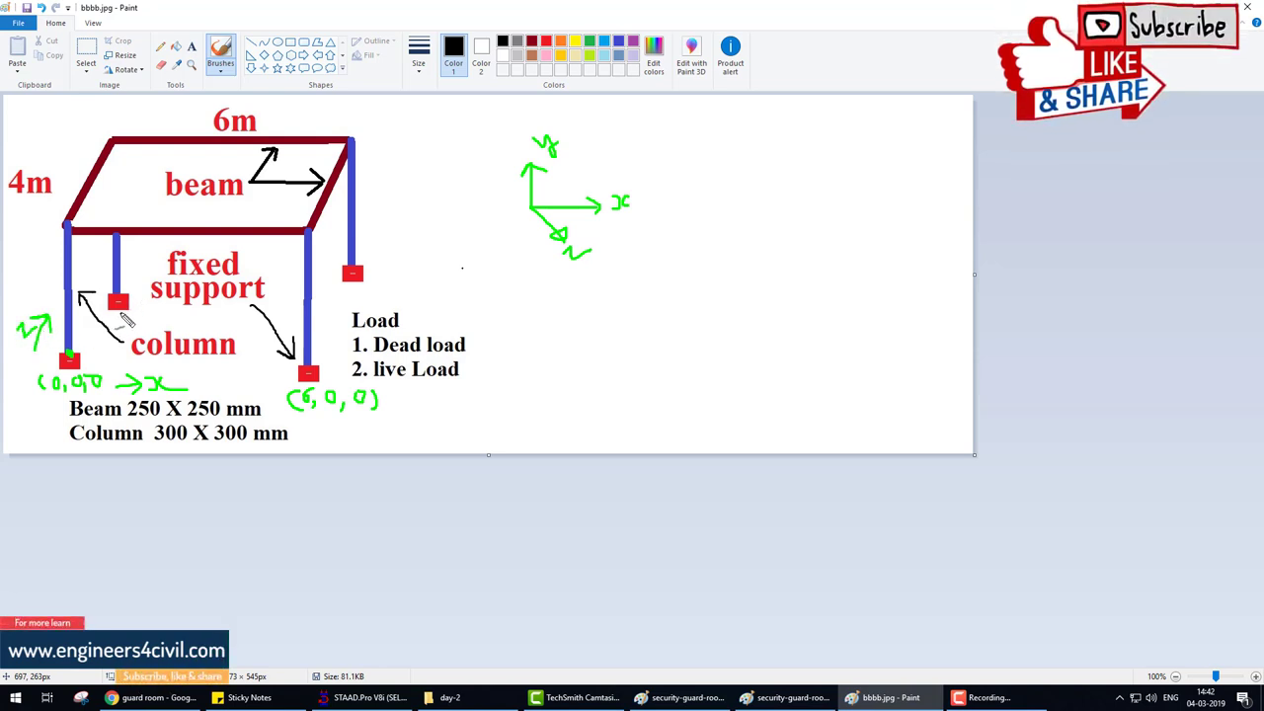
pyautogui.moveTo(122, 314)
pyautogui.mouseDown()
pyautogui.moveTo(119, 328)
pyautogui.moveTo(151, 314)
pyautogui.moveTo(183, 327)
pyautogui.mouseUp()
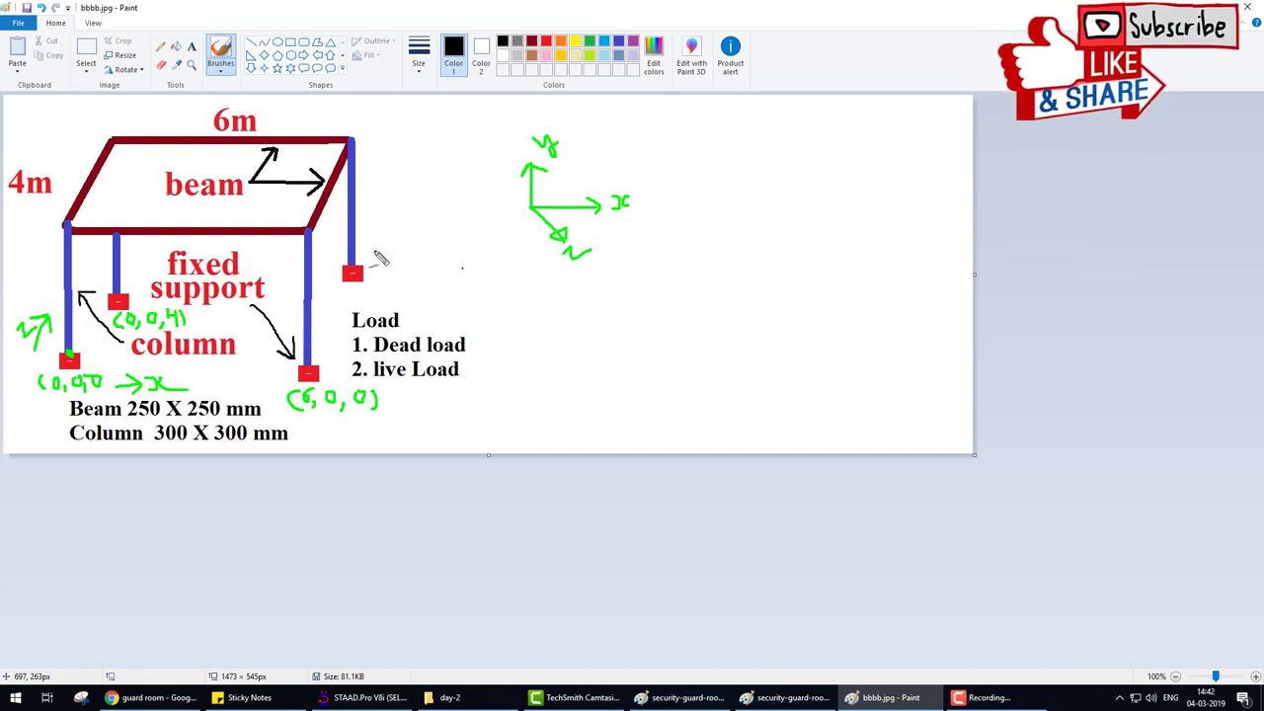
pyautogui.moveTo(376, 253)
pyautogui.mouseDown()
pyautogui.moveTo(377, 278)
pyautogui.moveTo(395, 259)
pyautogui.mouseUp()
pyautogui.moveTo(395, 248)
pyautogui.mouseDown()
pyautogui.moveTo(388, 266)
pyautogui.moveTo(415, 253)
pyautogui.moveTo(463, 274)
pyautogui.mouseUp()
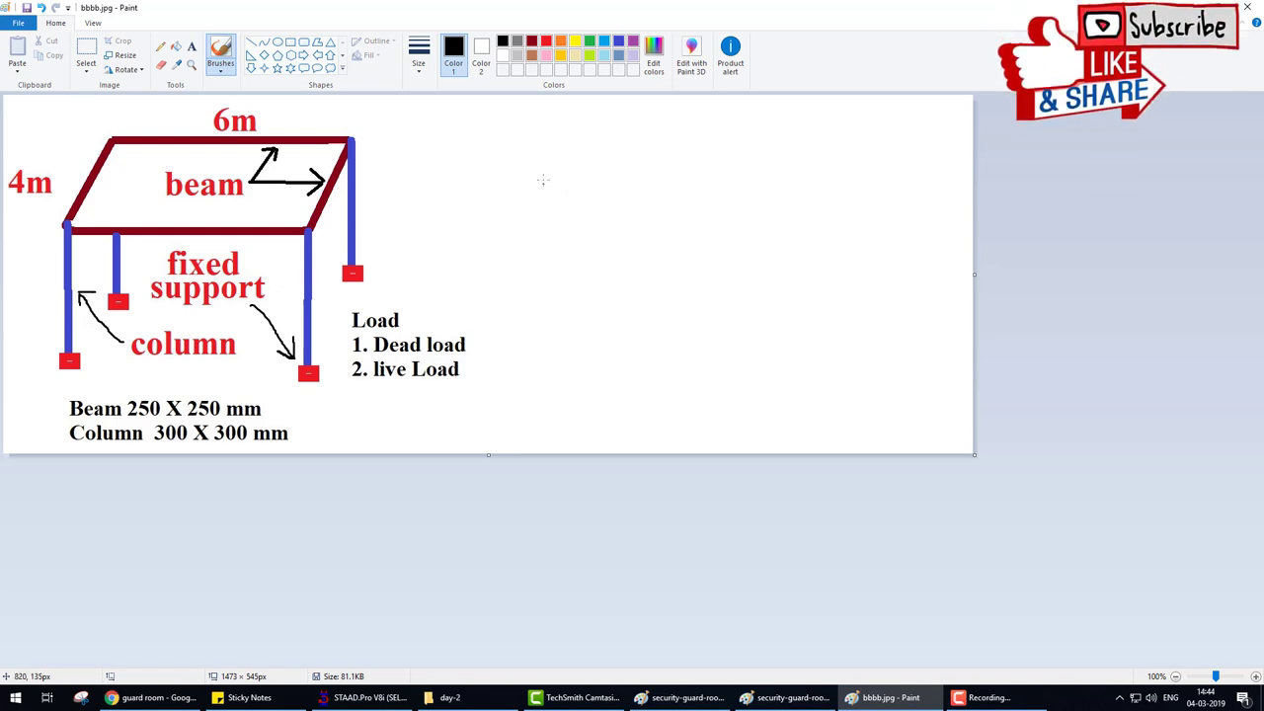
# - Draw a black horizontal line with a dot at each end beside the diagram, labelling it Node and Member with arrows
pyautogui.moveTo(546, 173); pyautogui.dragTo(685, 174)
pyautogui.click(543, 174)
pyautogui.moveTo(549, 162)
pyautogui.mouseDown()
pyautogui.moveTo(559, 137)
pyautogui.moveTo(572, 144)
pyautogui.moveTo(610, 111)
pyautogui.mouseUp()
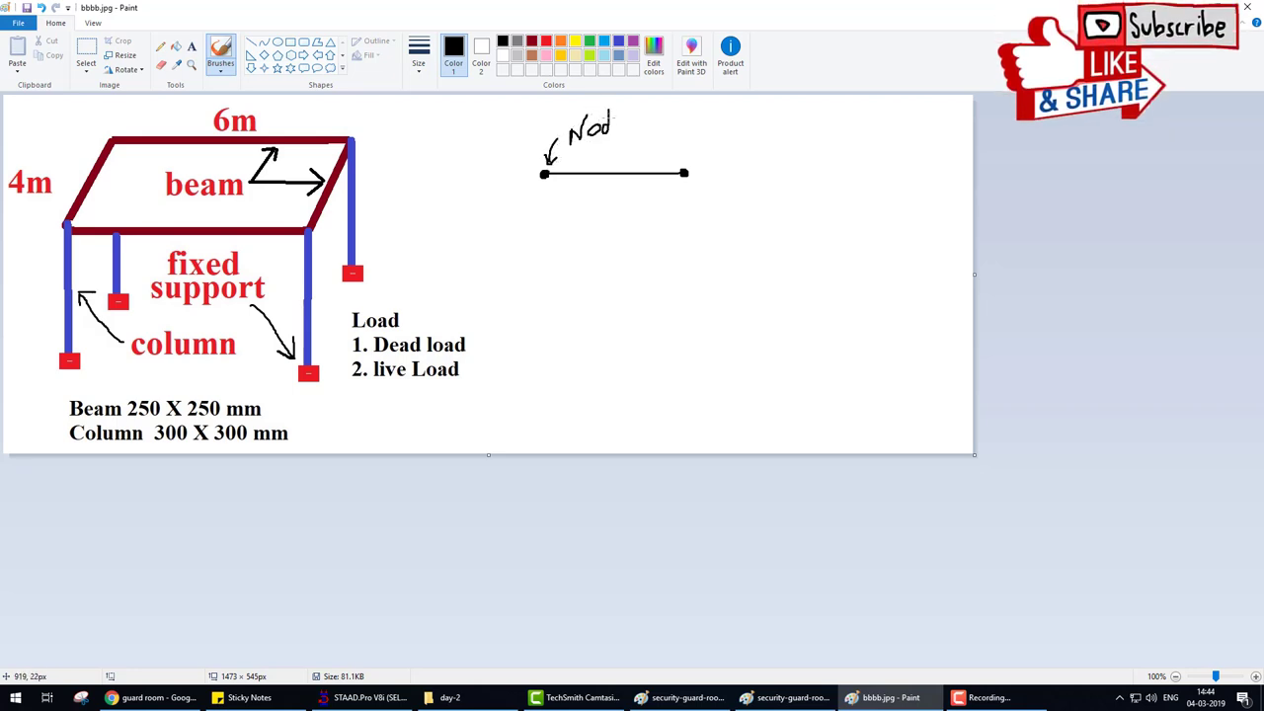
pyautogui.moveTo(609, 176)
pyautogui.mouseDown()
pyautogui.moveTo(614, 191)
pyautogui.moveTo(628, 184)
pyautogui.moveTo(626, 220)
pyautogui.moveTo(646, 246)
pyautogui.moveTo(684, 229)
pyautogui.moveTo(721, 235)
pyautogui.mouseUp()
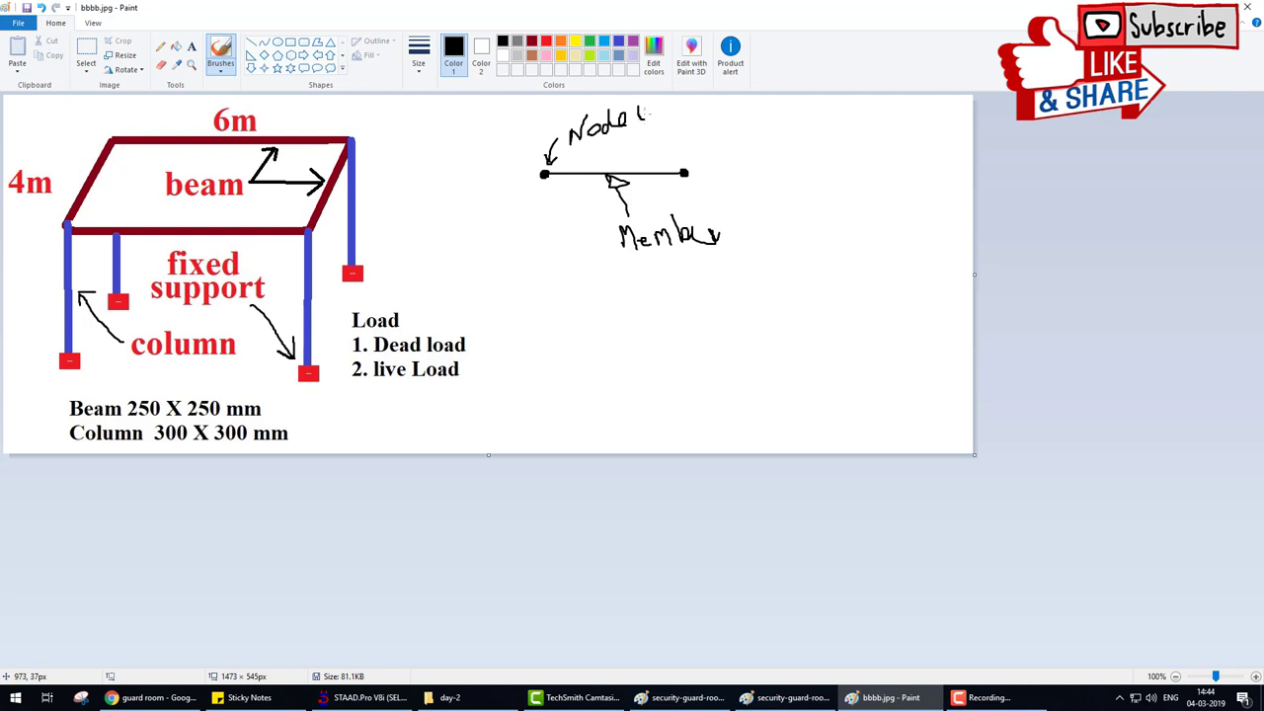
# - Number the horizontal line's end nodes (1) and (2), and the member 1
pyautogui.moveTo(647, 105); pyautogui.dragTo(658, 118)
pyautogui.moveTo(707, 170)
pyautogui.mouseDown()
pyautogui.moveTo(717, 173)
pyautogui.moveTo(696, 174)
pyautogui.mouseUp()
pyautogui.moveTo(609, 168); pyautogui.dragTo(624, 168)
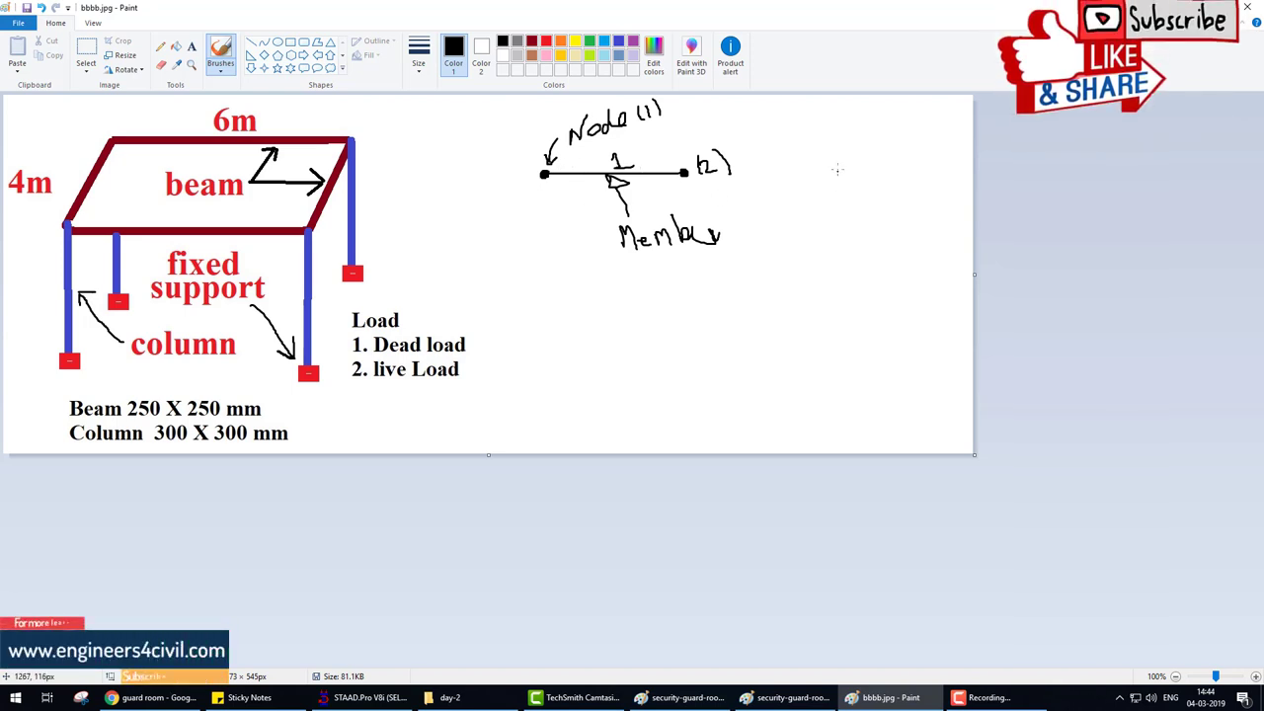
# - Draw a vertical member with end dots beside the first, numbering its lower node 3, upper node 4 and the member 2
pyautogui.moveTo(839, 171); pyautogui.dragTo(838, 174)
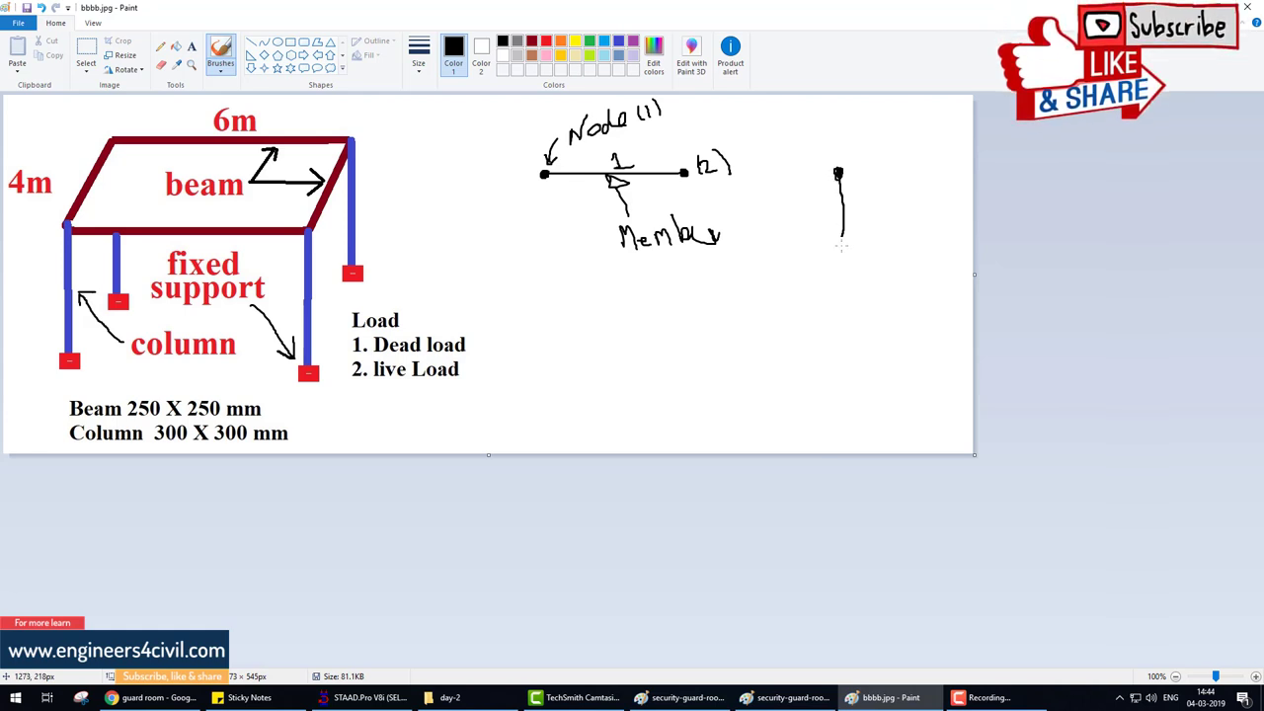
pyautogui.moveTo(840, 246); pyautogui.dragTo(841, 267)
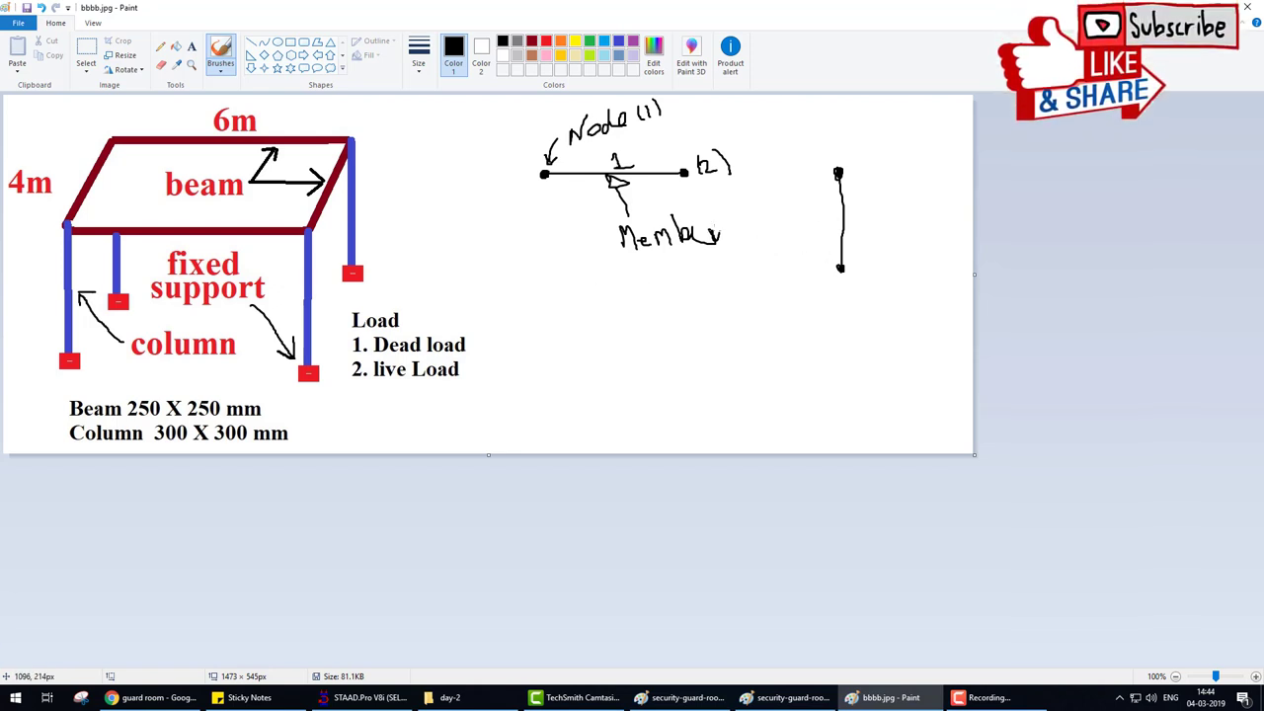
pyautogui.moveTo(857, 270); pyautogui.dragTo(857, 280)
pyautogui.moveTo(855, 207); pyautogui.dragTo(855, 222)
pyautogui.moveTo(855, 270); pyautogui.dragTo(856, 287)
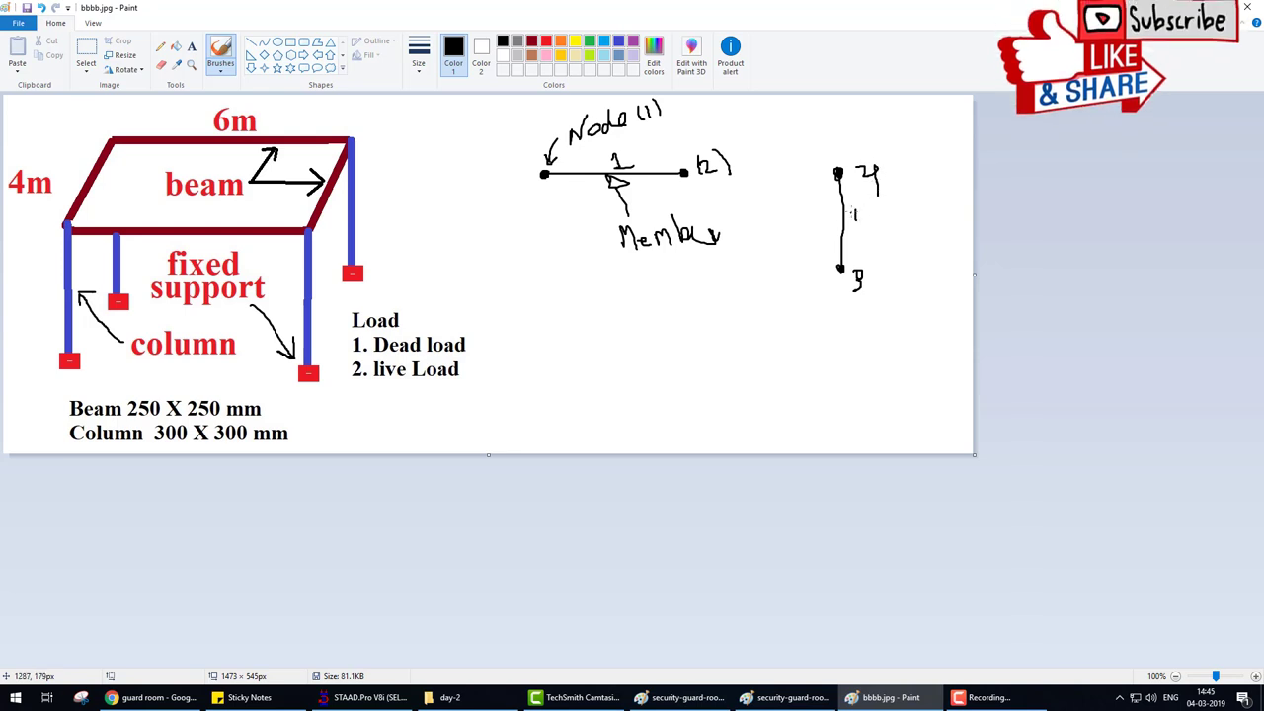
pyautogui.moveTo(853, 211); pyautogui.dragTo(878, 222)
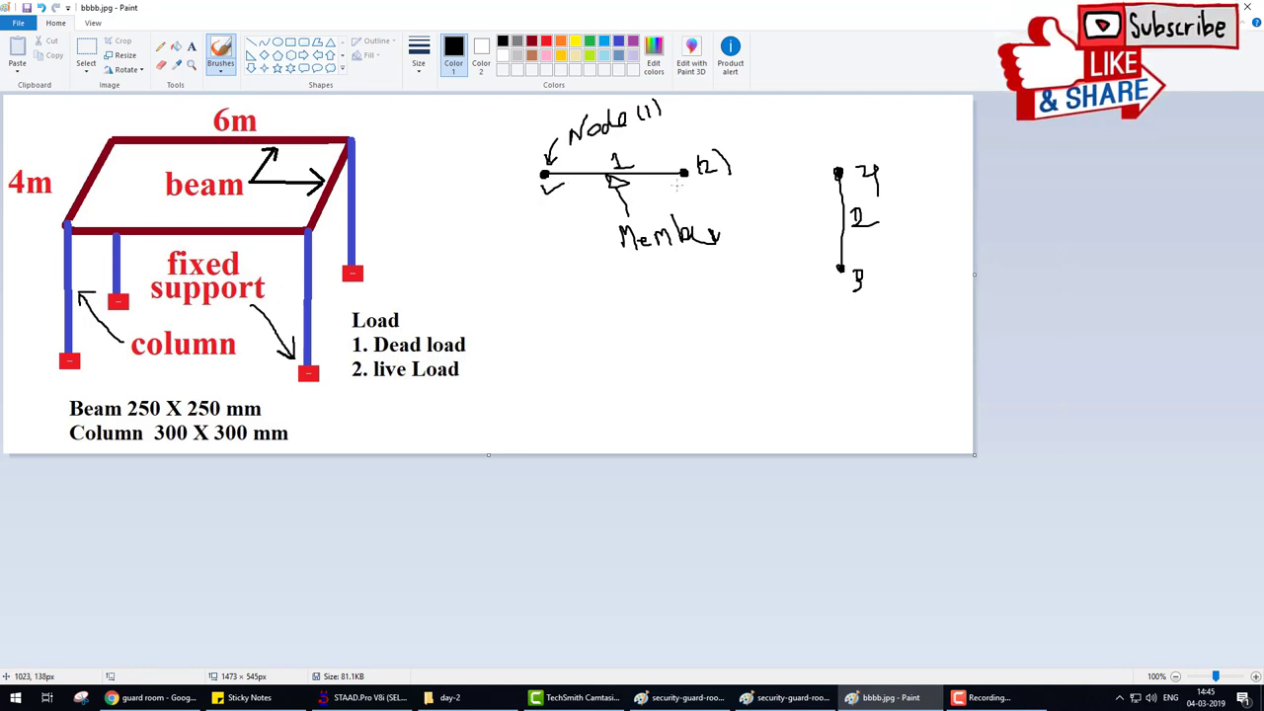
# - Tick member 1, and erase the node and member example sketches beside the frame diagram using an enlarged eraser
pyautogui.moveTo(638, 151); pyautogui.dragTo(670, 136)
pyautogui.click(161, 65)
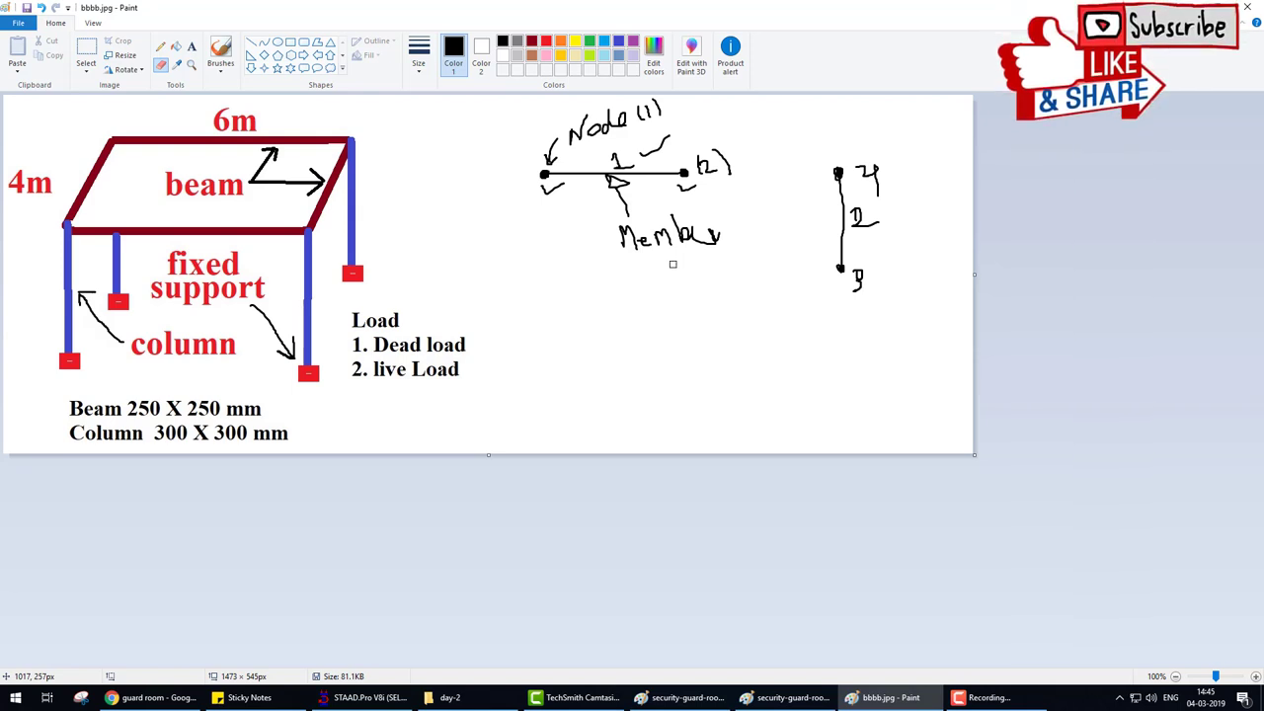
pyautogui.press('ctrl+KP_Add')
pyautogui.press('ctrl+KP_Add')
pyautogui.press('ctrl+KP_Add')
pyautogui.press('ctrl+KP_Add')
pyautogui.press('ctrl+KP_Add')
pyautogui.press('ctrl+KP_Add')
pyautogui.press('ctrl+KP_Add')
pyautogui.press('ctrl+KP_Add')
pyautogui.press('ctrl+KP_Add')
pyautogui.press('ctrl+KP_Add')
pyautogui.moveTo(867, 291)
pyautogui.mouseDown()
pyautogui.moveTo(866, 234)
pyautogui.moveTo(574, 205)
pyautogui.moveTo(586, 155)
pyautogui.moveTo(650, 113)
pyautogui.moveTo(584, 198)
pyautogui.moveTo(689, 261)
pyautogui.mouseUp()
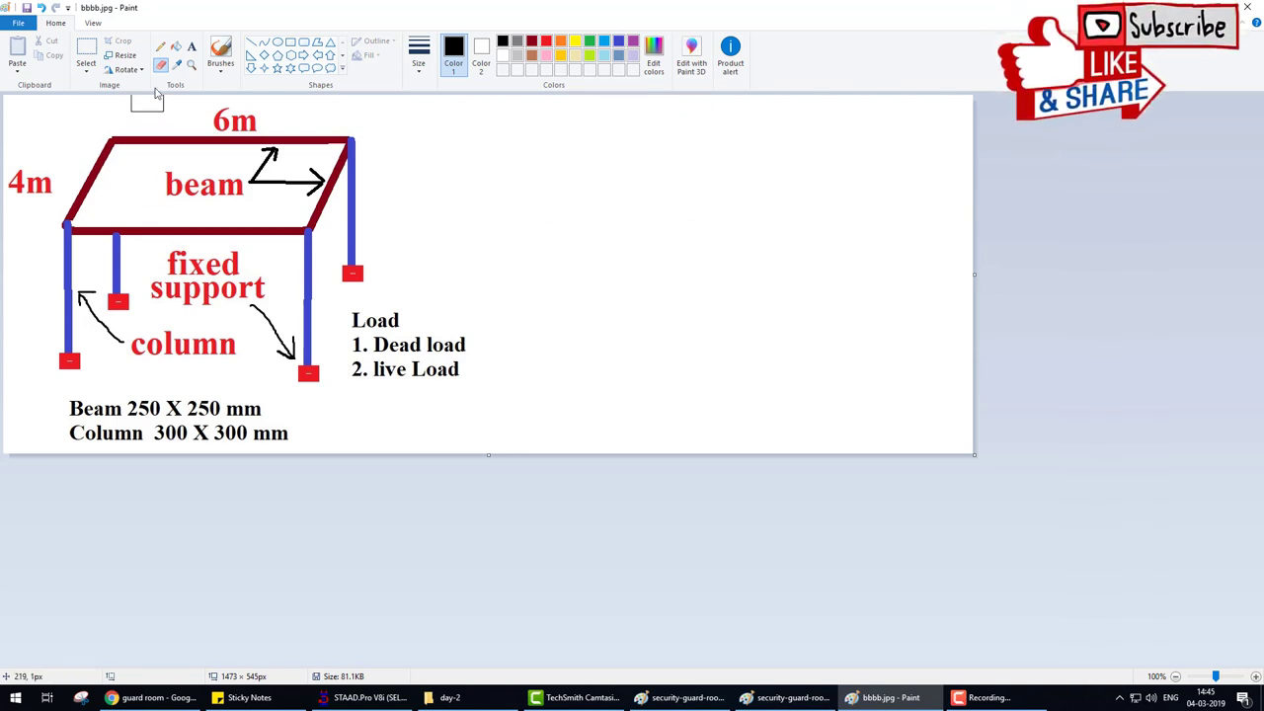
pyautogui.click(192, 49)
pyautogui.click(32, 367)
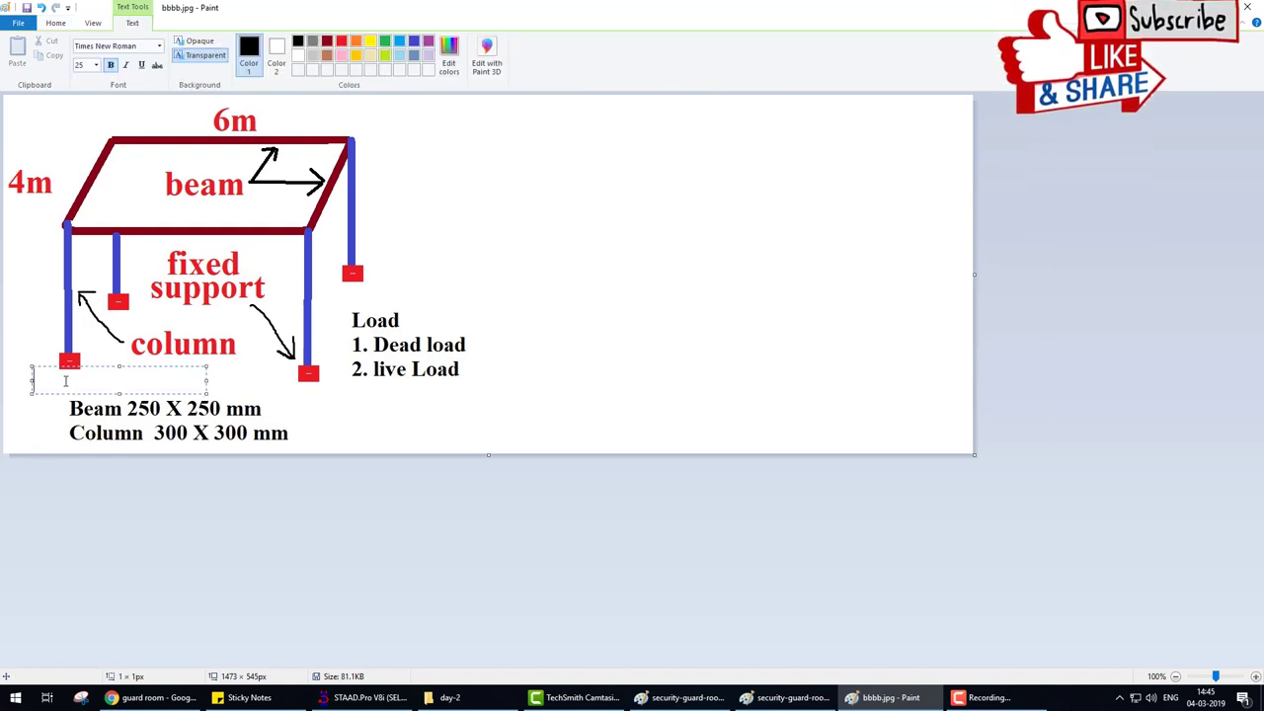
pyautogui.click(65, 380)
pyautogui.click(44, 357)
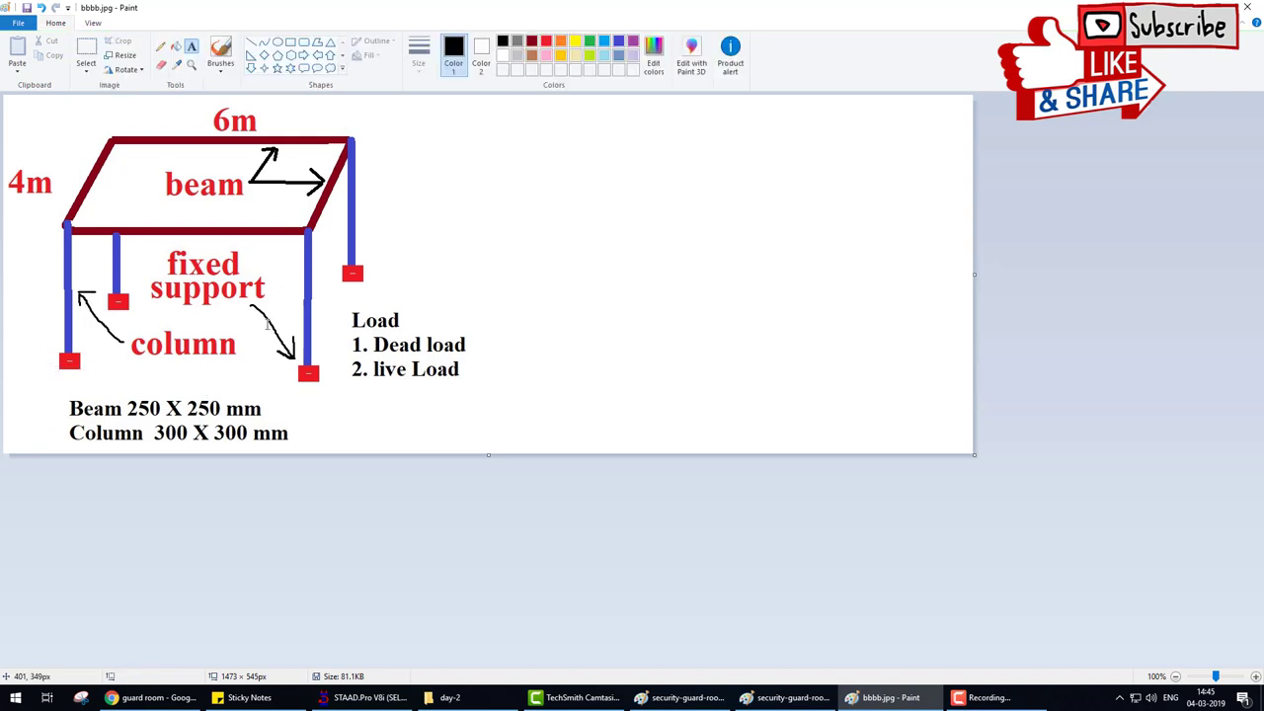
# - Sketch the frame in black beside the diagram, with four top beams, three columns, and node dots at the two right column bases
pyautogui.click(221, 47)
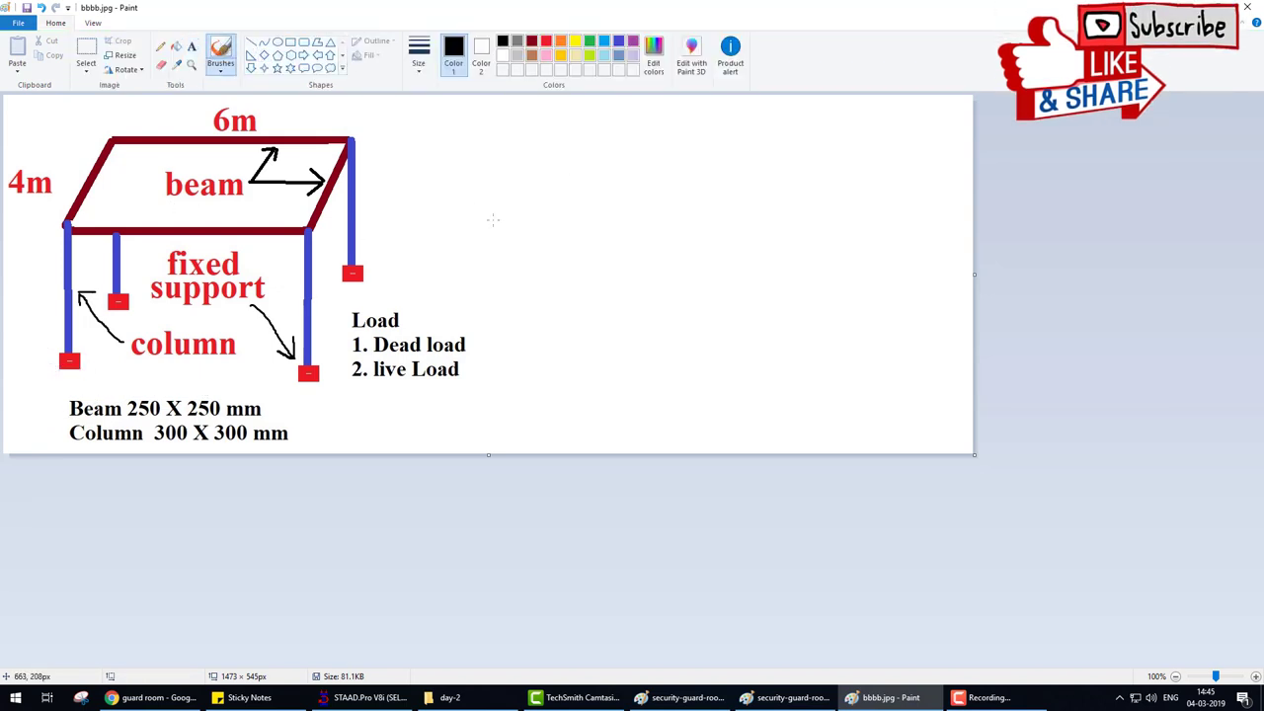
pyautogui.moveTo(628, 162); pyautogui.dragTo(812, 161)
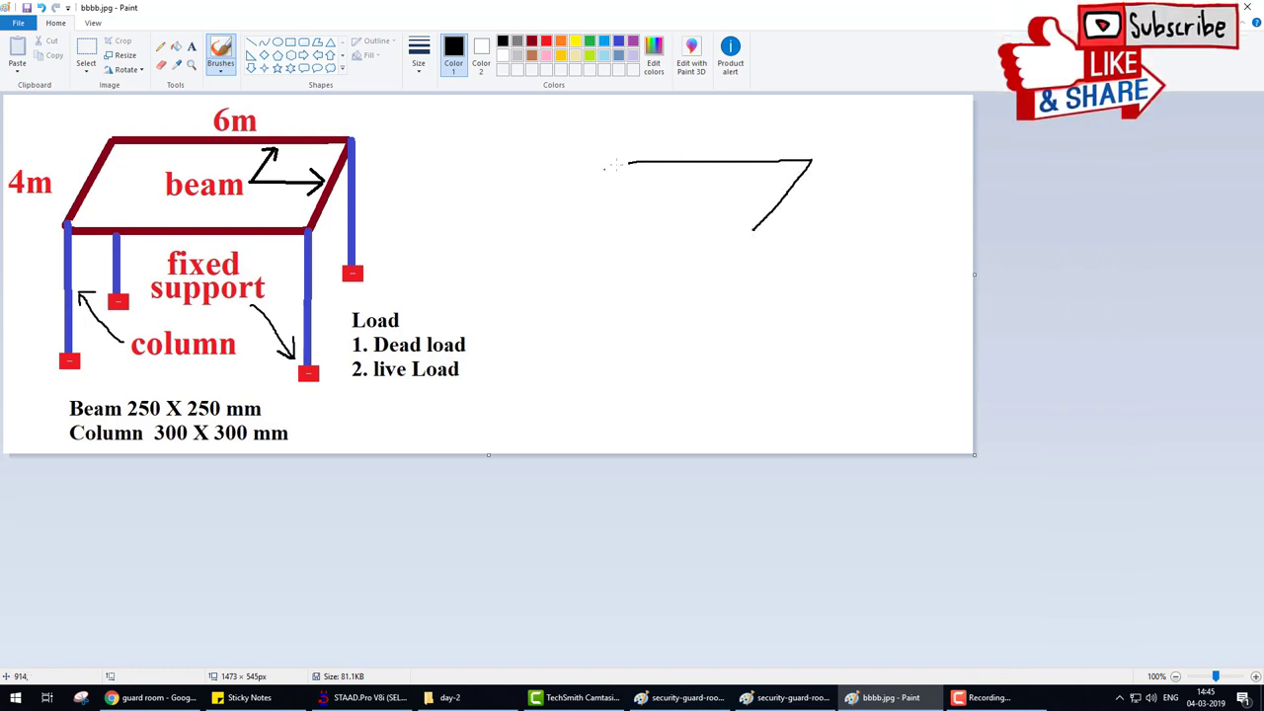
pyautogui.moveTo(628, 162)
pyautogui.mouseDown()
pyautogui.moveTo(587, 228)
pyautogui.moveTo(719, 230)
pyautogui.mouseUp()
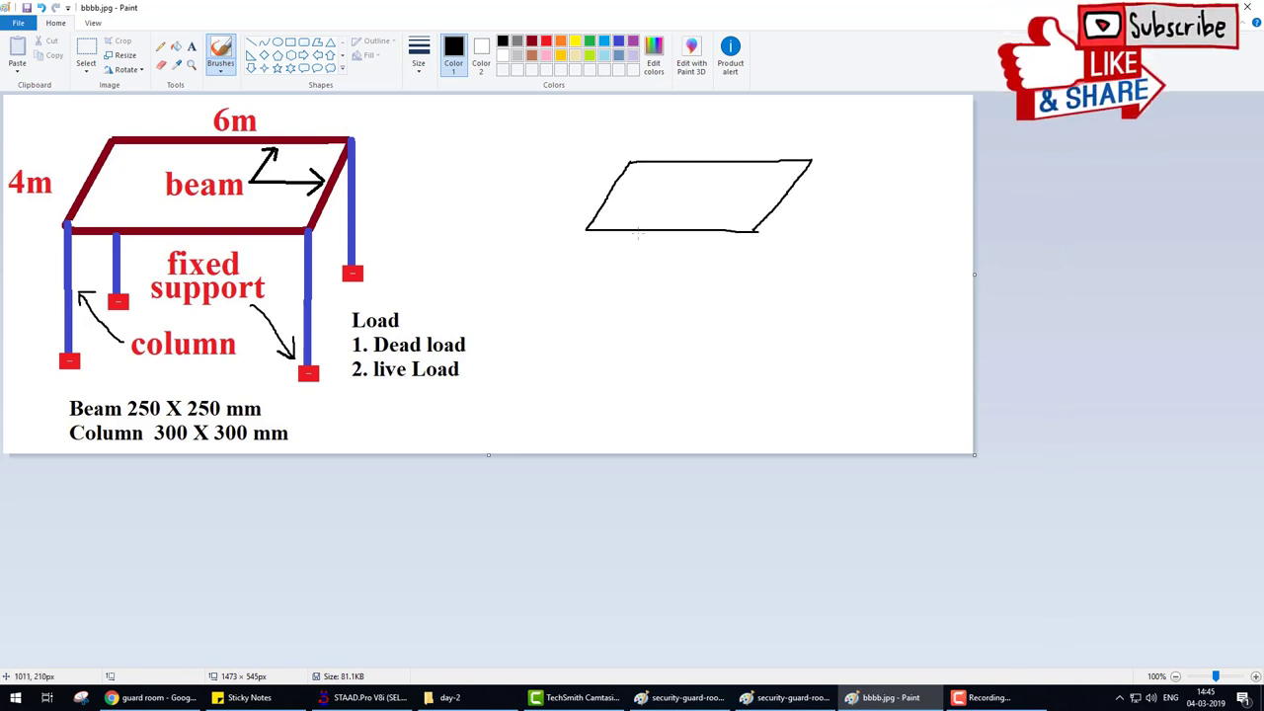
pyautogui.moveTo(586, 228); pyautogui.dragTo(591, 326)
pyautogui.moveTo(814, 162); pyautogui.dragTo(814, 264)
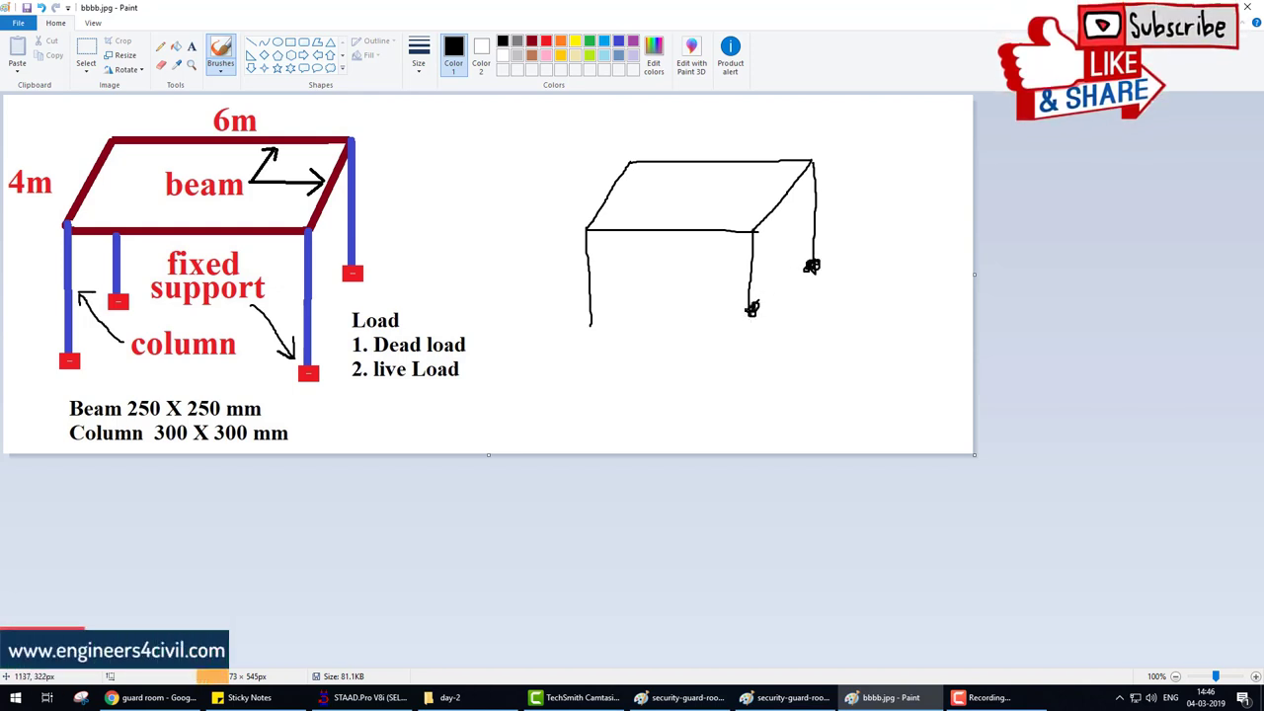
# - Mark the left column's base and the four top corners of the sketched frame with node dots
pyautogui.moveTo(595, 326); pyautogui.dragTo(598, 323)
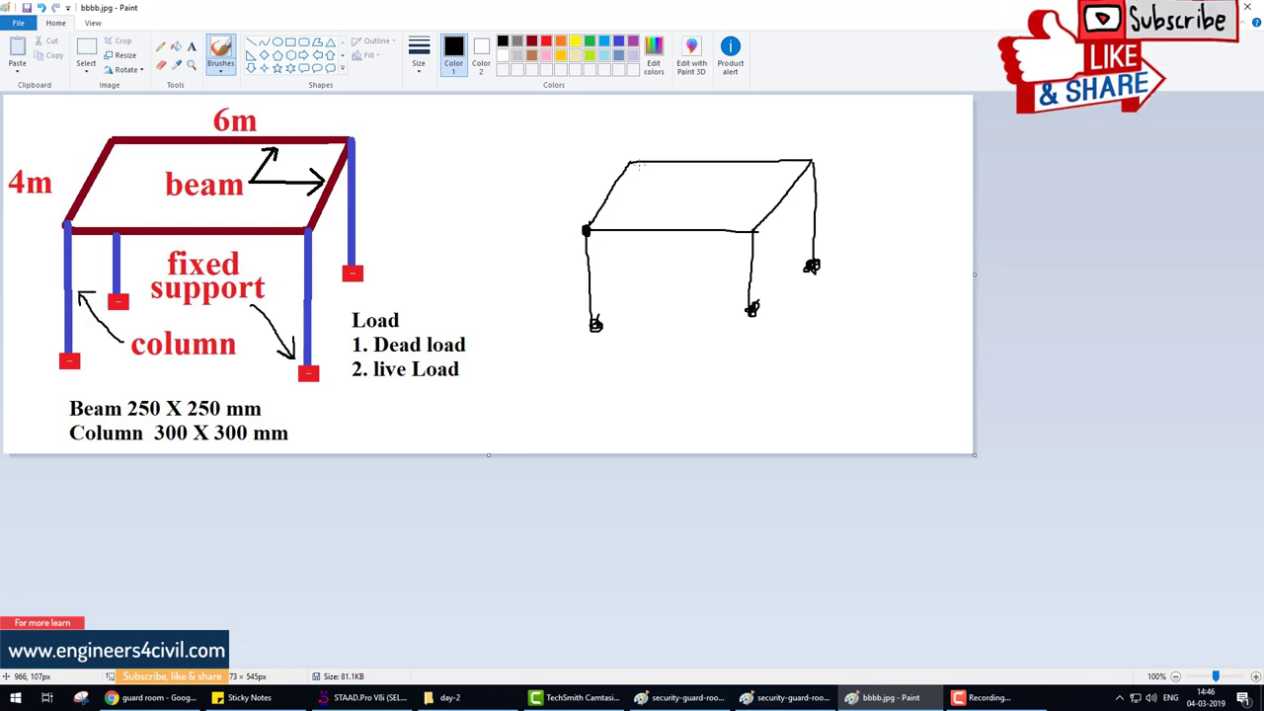
pyautogui.moveTo(628, 164); pyautogui.dragTo(633, 162)
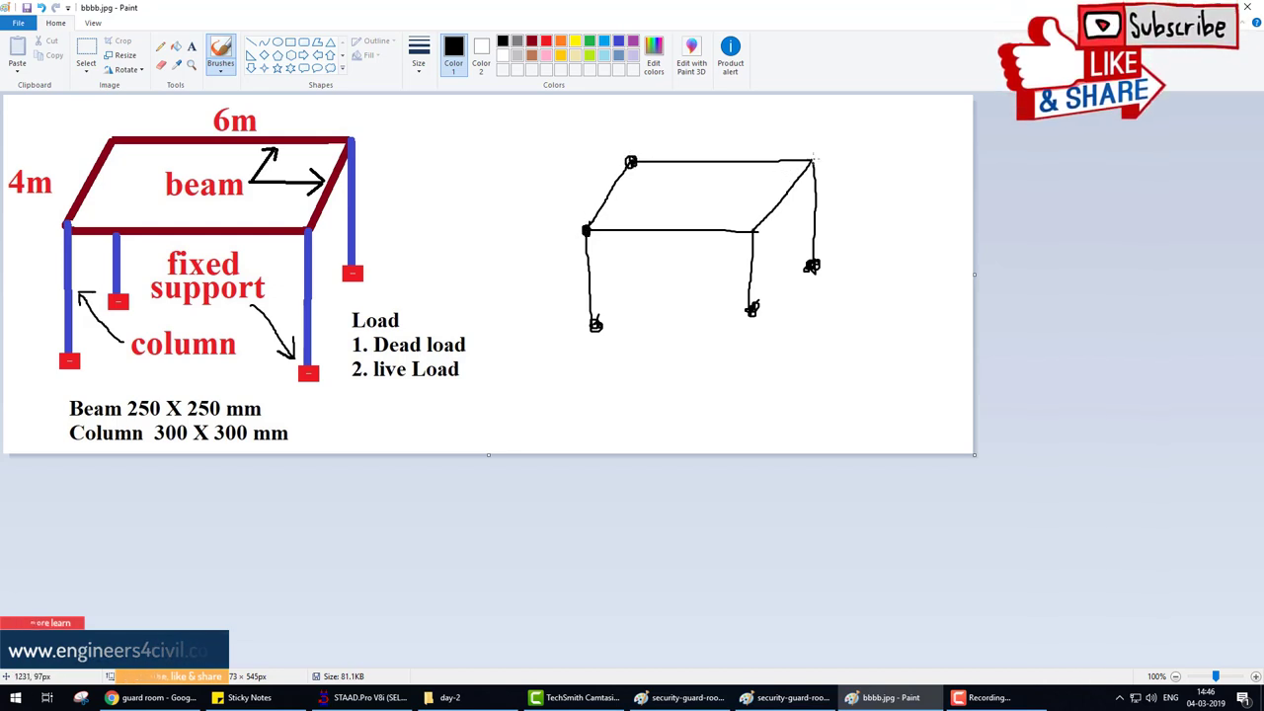
pyautogui.moveTo(812, 164); pyautogui.dragTo(814, 161)
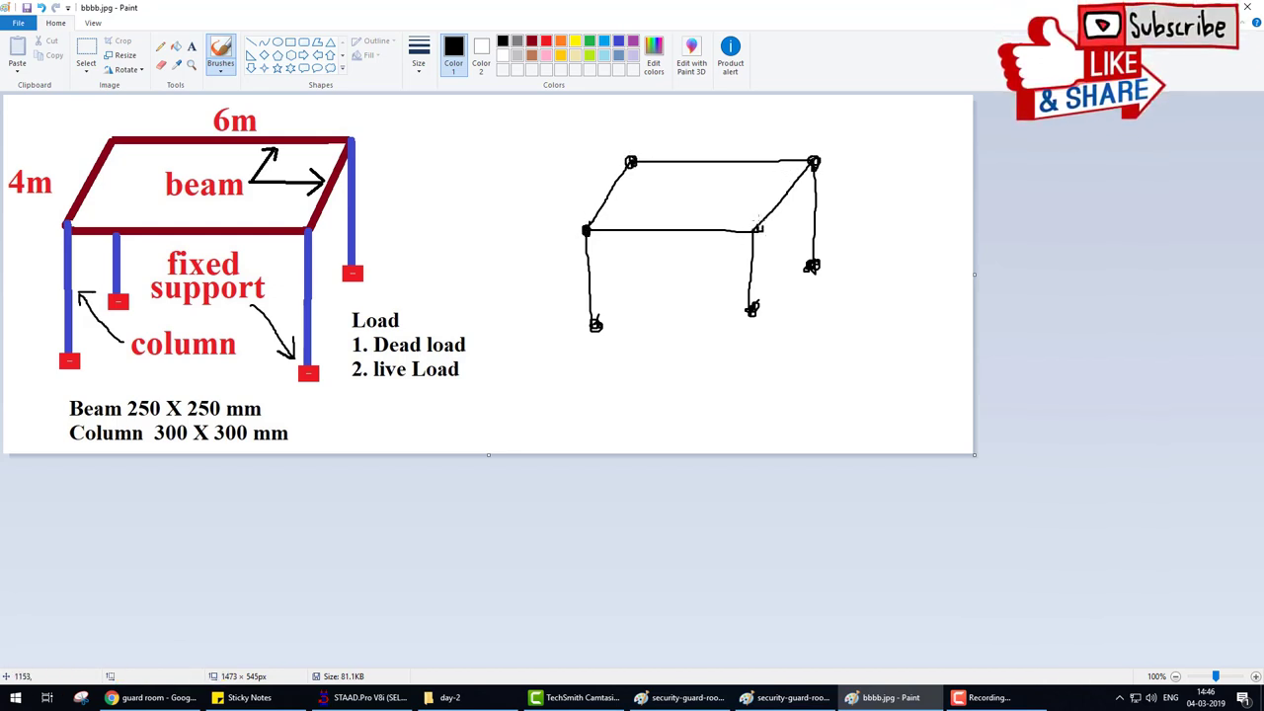
pyautogui.moveTo(758, 228); pyautogui.dragTo(754, 230)
# - Draw labelled x, y and z axes beside the frame, and add the rear left column as a dashed line ending in a dot
pyautogui.moveTo(490, 166); pyautogui.dragTo(511, 174)
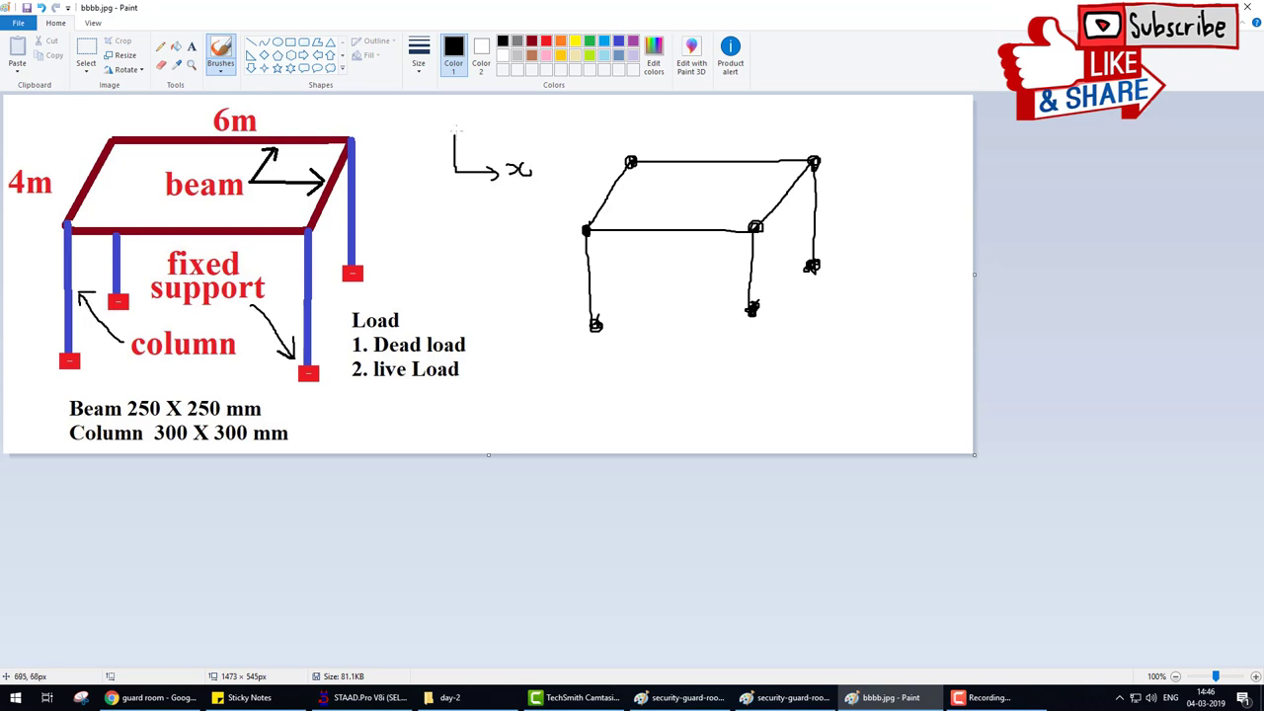
pyautogui.moveTo(458, 120)
pyautogui.mouseDown()
pyautogui.moveTo(469, 137)
pyautogui.moveTo(480, 125)
pyautogui.mouseUp()
pyautogui.moveTo(477, 204); pyautogui.dragTo(508, 209)
pyautogui.moveTo(632, 174); pyautogui.dragTo(639, 259)
pyautogui.moveTo(637, 262); pyautogui.dragTo(643, 263)
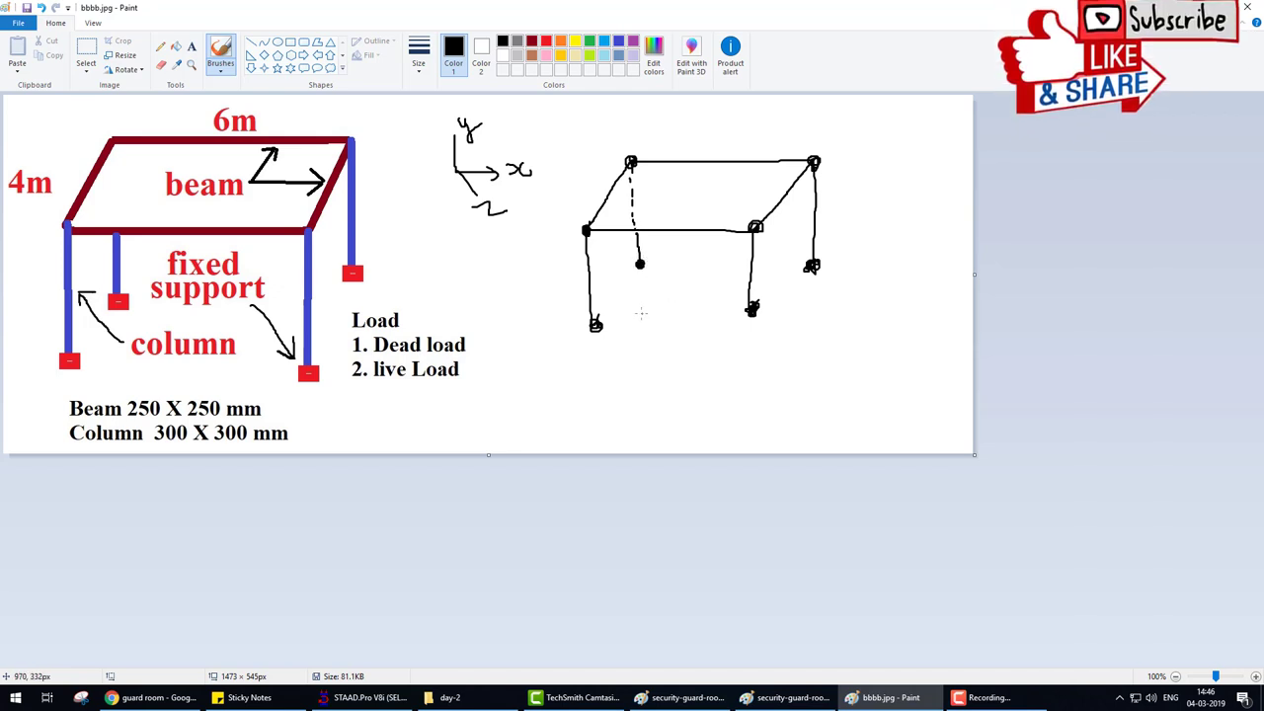
# - Number the column base nodes 1 to 4 and the top corner nodes 5 to 8 in black
pyautogui.moveTo(614, 319); pyautogui.dragTo(613, 337)
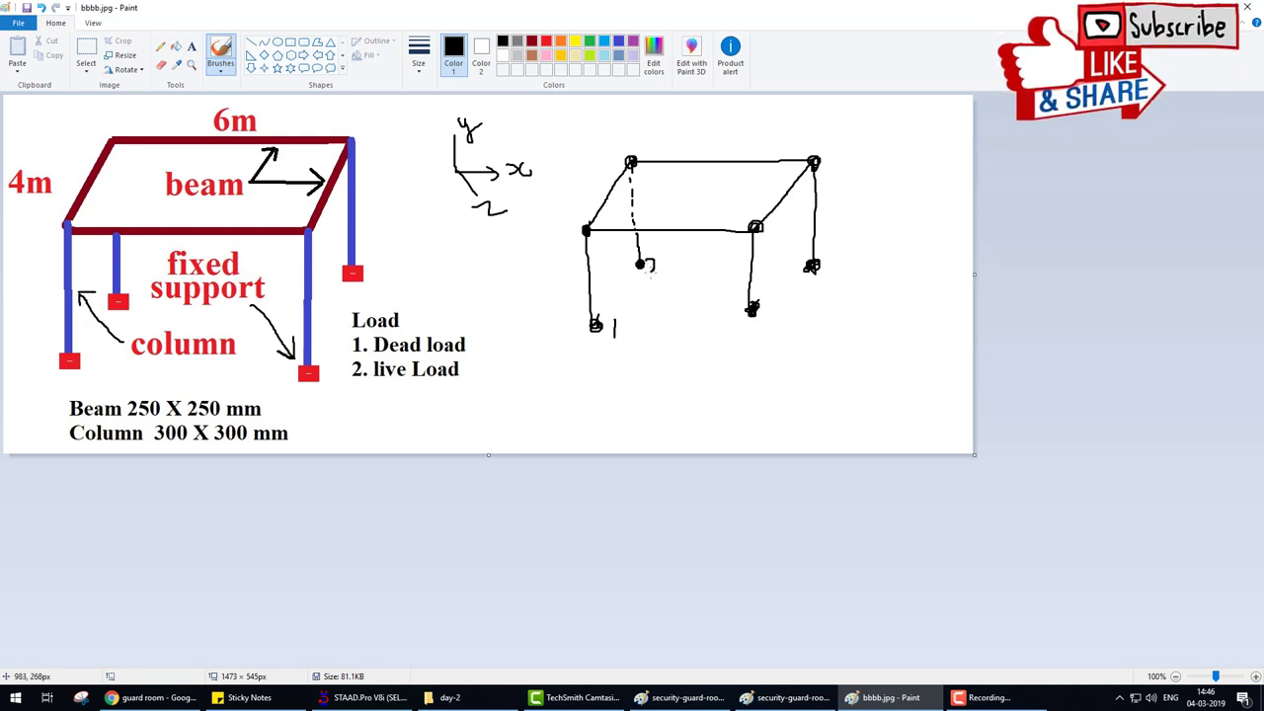
pyautogui.moveTo(827, 255); pyautogui.dragTo(827, 274)
pyautogui.moveTo(644, 135); pyautogui.dragTo(642, 144)
pyautogui.moveTo(842, 156); pyautogui.dragTo(837, 167)
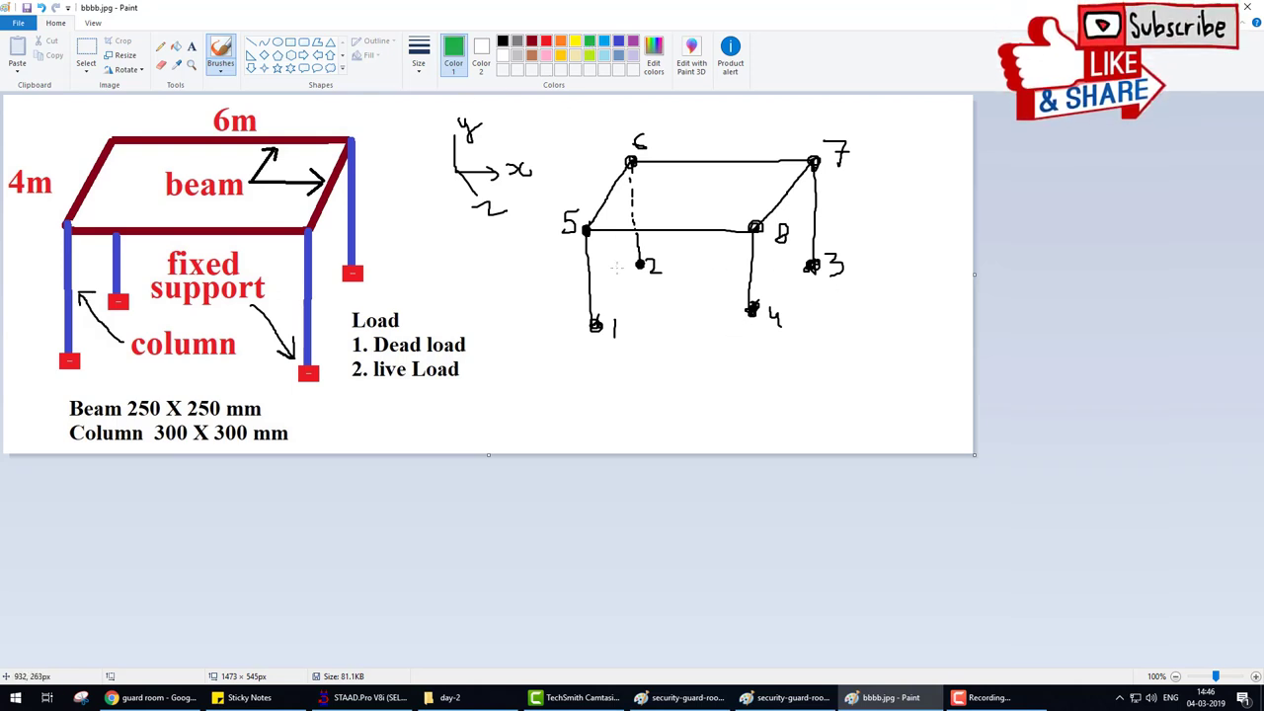
# - Number the members in green, with 1 to 4 on the columns and 5 to 8 on the top beams
pyautogui.moveTo(601, 263); pyautogui.dragTo(602, 282)
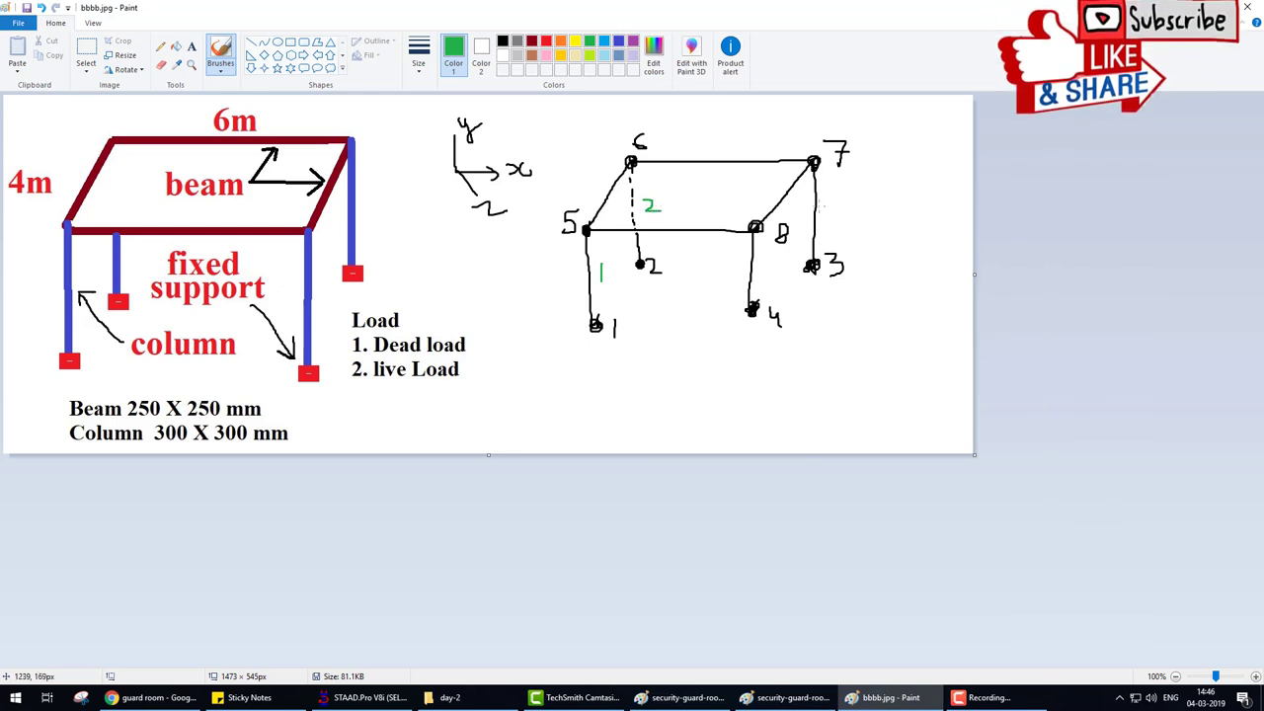
pyautogui.moveTo(819, 206); pyautogui.dragTo(824, 224)
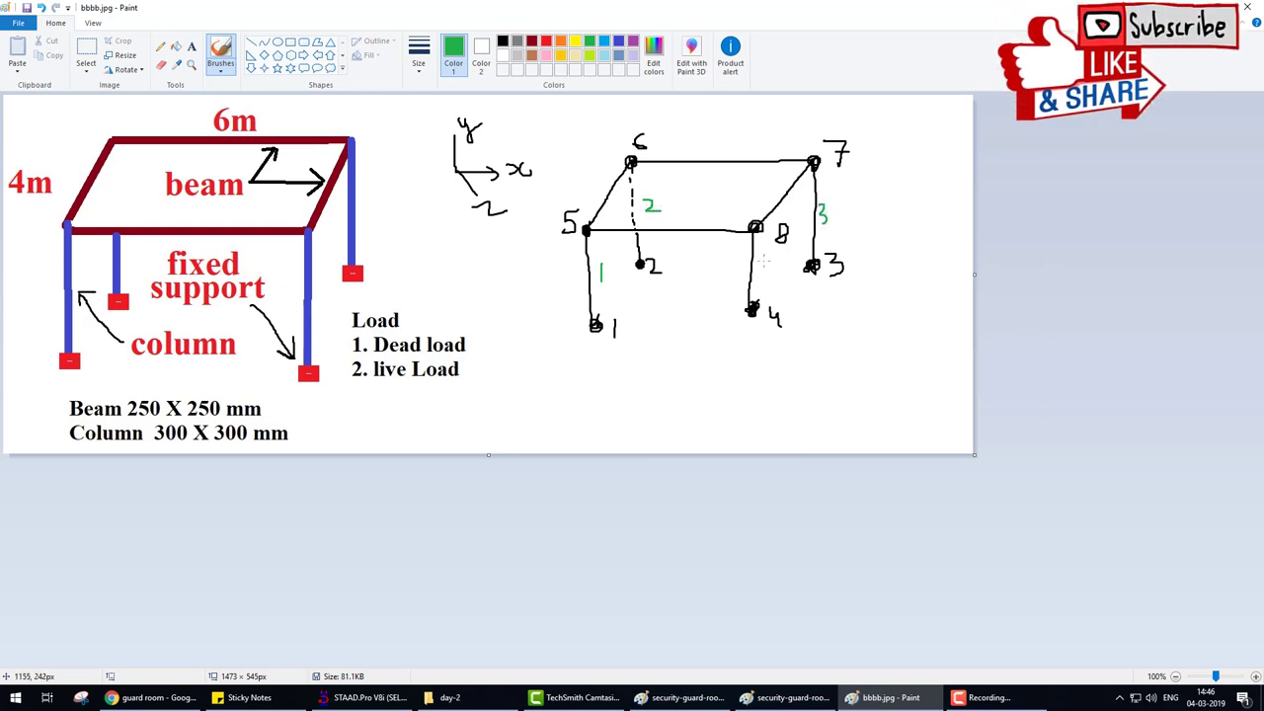
pyautogui.moveTo(765, 255); pyautogui.dragTo(771, 278)
pyautogui.moveTo(592, 177)
pyautogui.mouseDown()
pyautogui.moveTo(591, 192)
pyautogui.moveTo(601, 178)
pyautogui.mouseUp()
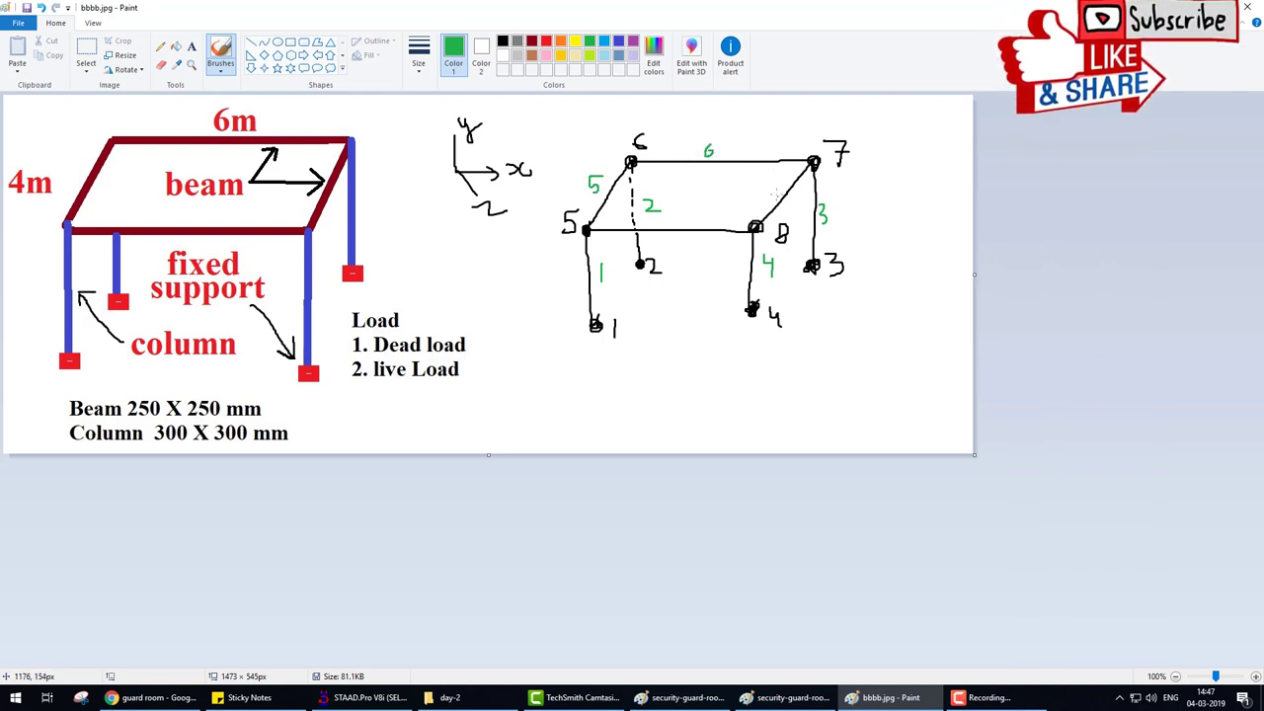
pyautogui.moveTo(769, 186); pyautogui.dragTo(785, 190)
pyautogui.moveTo(683, 239); pyautogui.dragTo(684, 232)
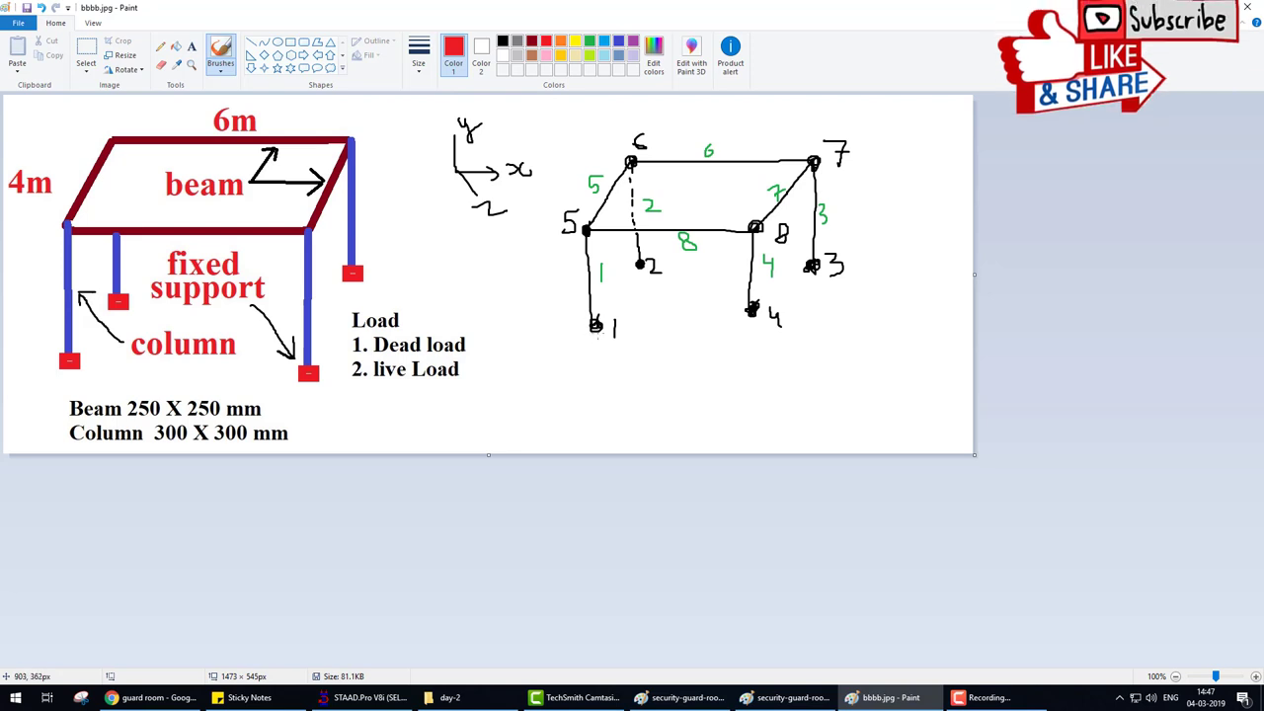
# - Mark node 1 with a red dot and label it with the coordinates 0,0,0 in red text
pyautogui.moveTo(594, 323); pyautogui.dragTo(597, 326)
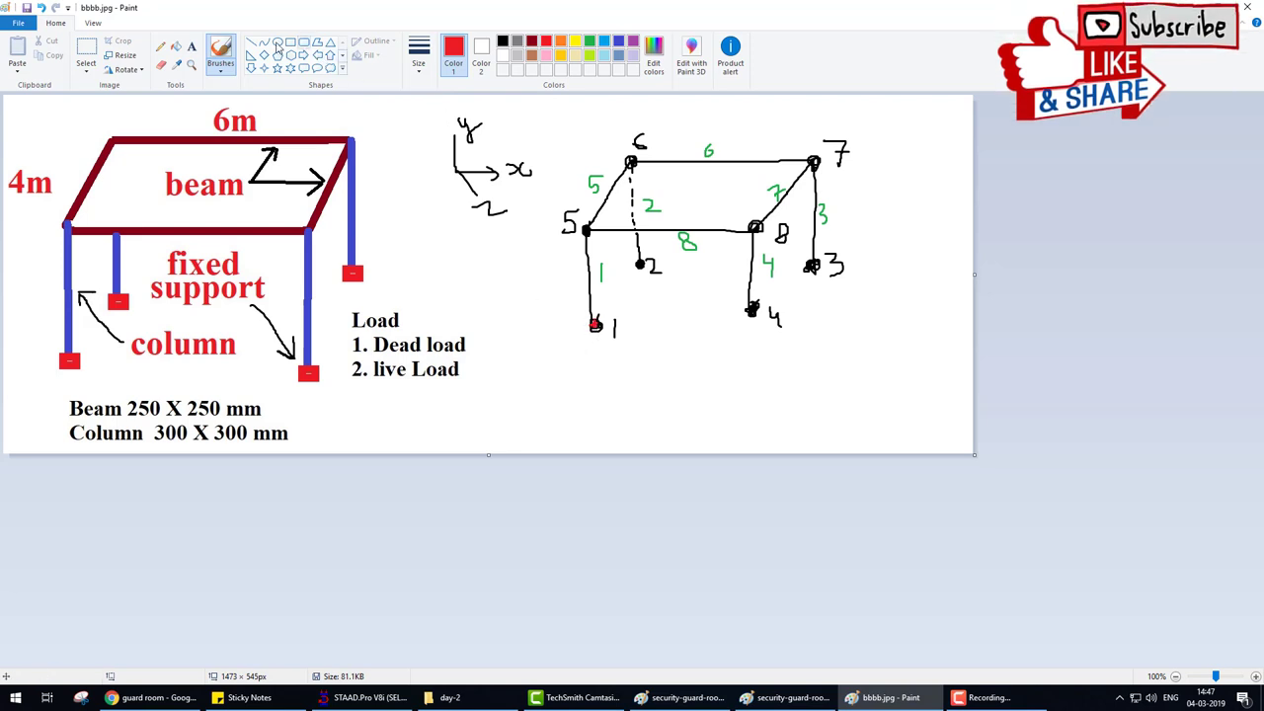
pyautogui.click(191, 46)
pyautogui.click(573, 336)
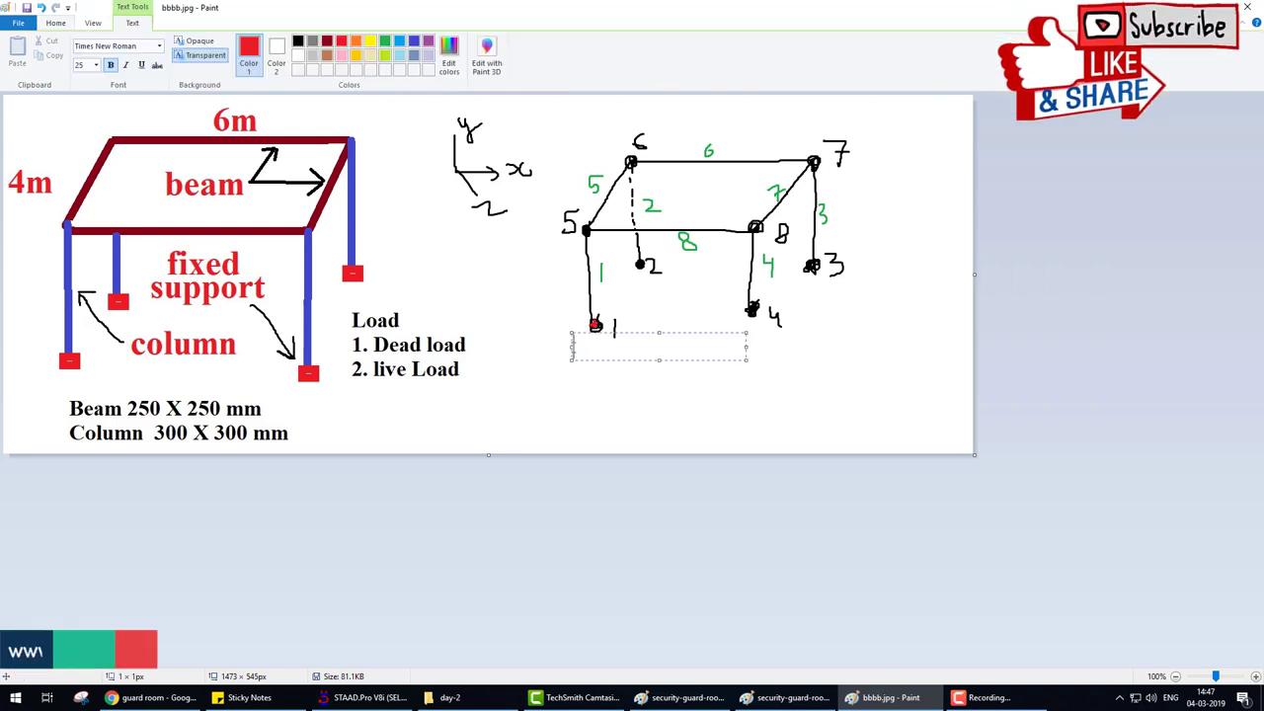
pyautogui.write('0,0')
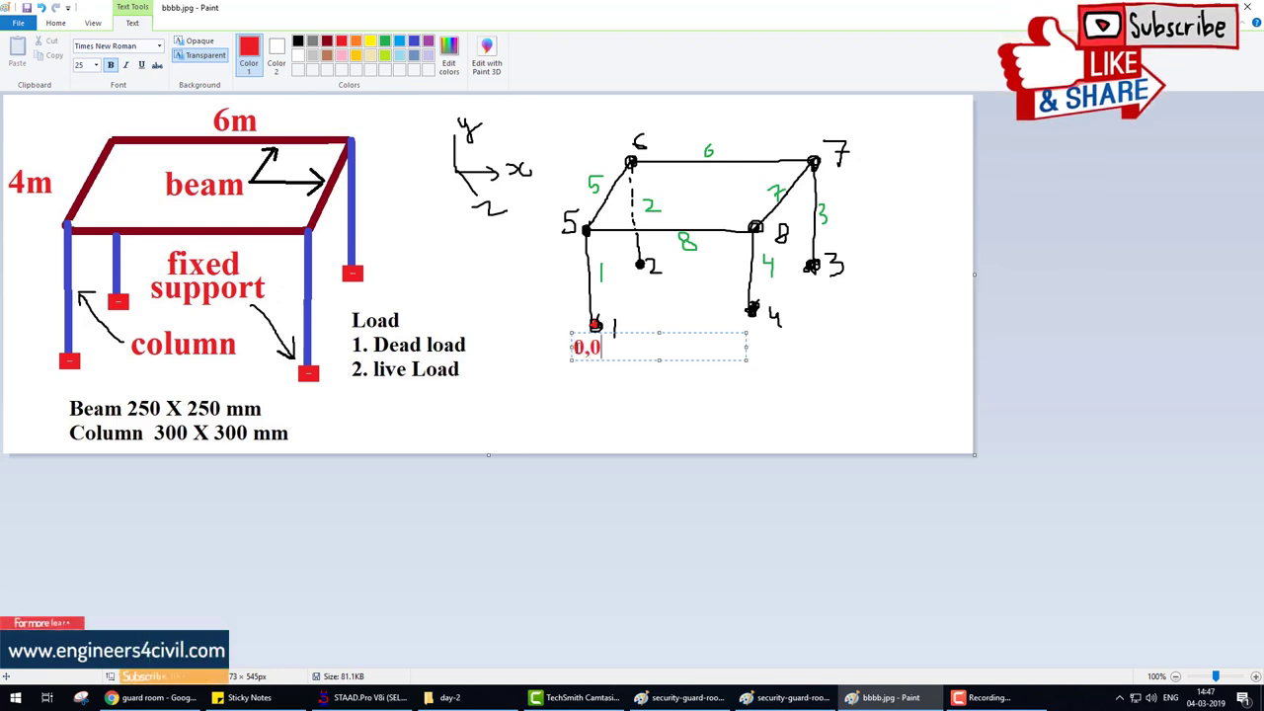
pyautogui.click(771, 358)
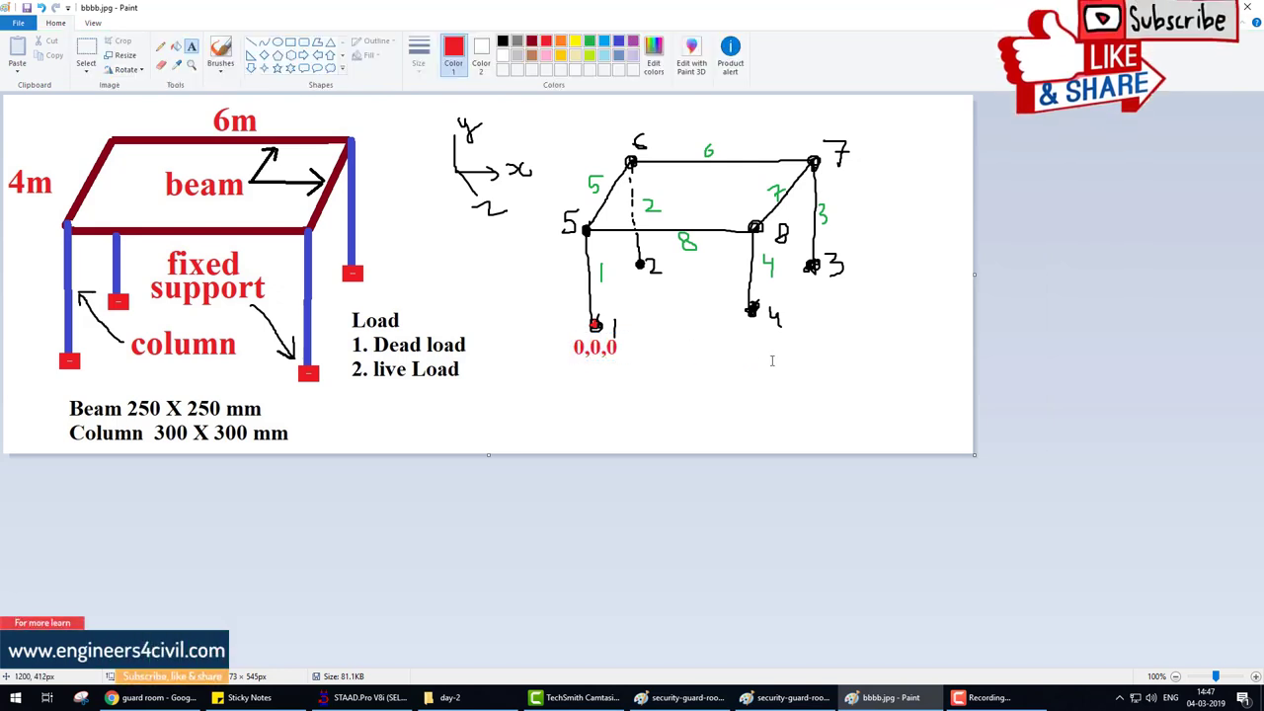
# - Label node 4 with the coordinates 5,0,0 in red text below its column base
pyautogui.click(748, 324)
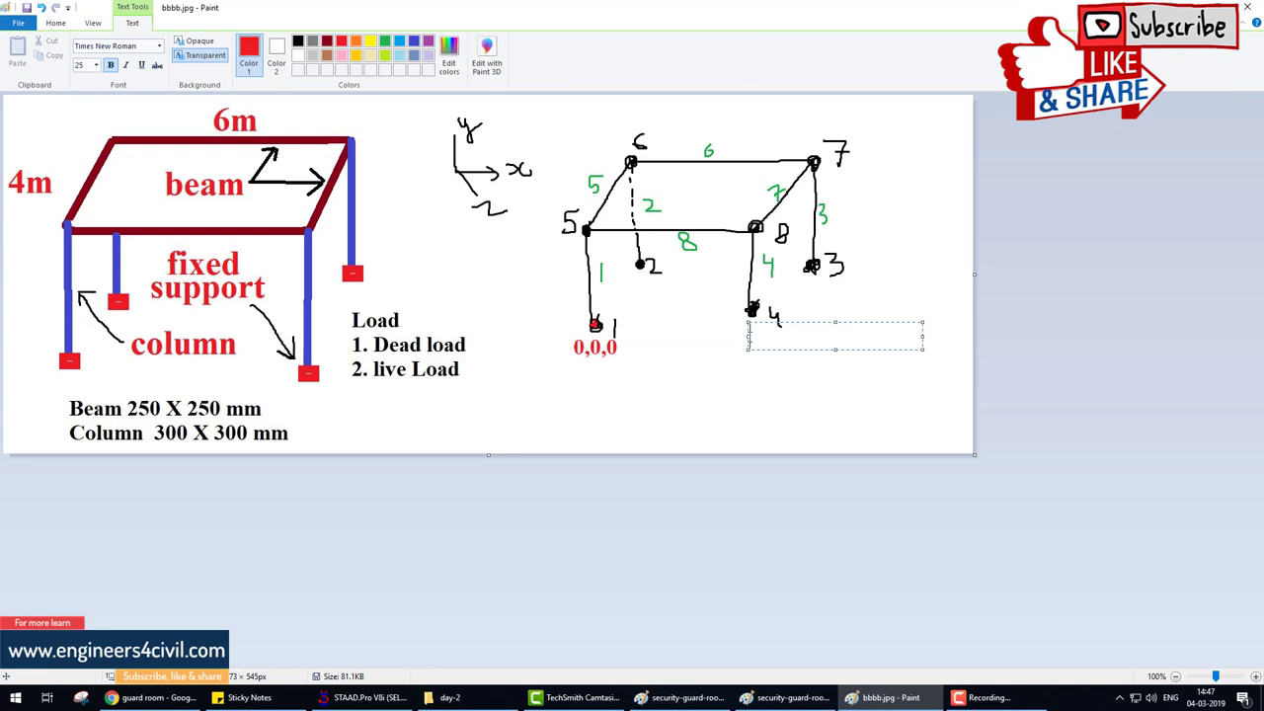
pyautogui.write('5,')
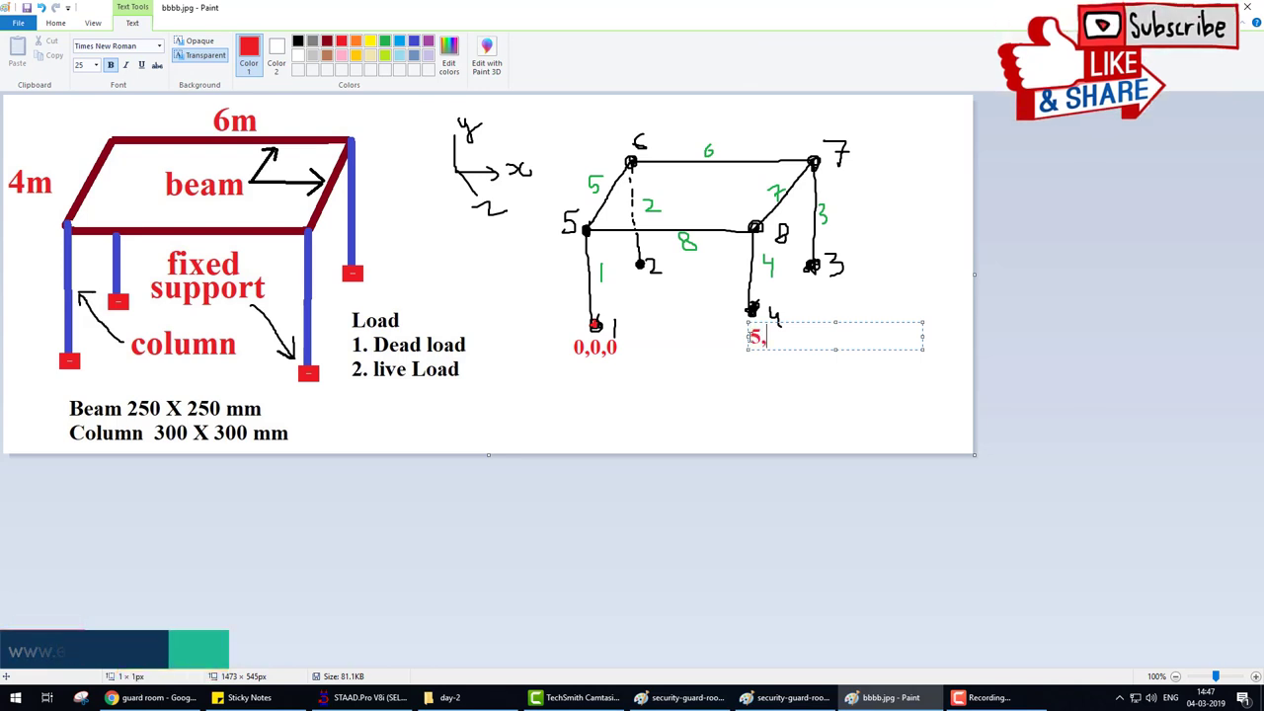
pyautogui.write('0,0')
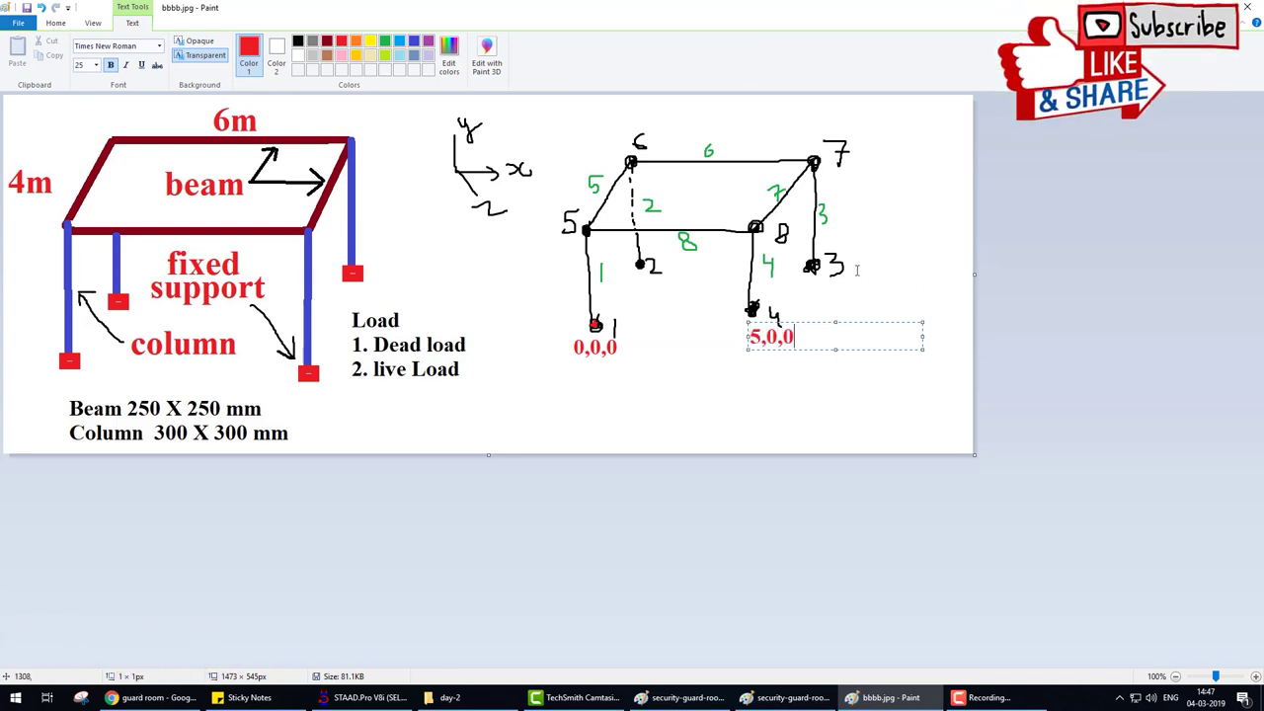
pyautogui.click(852, 258)
# - Label node 3 with the coordinates 6,4,0 in red text beside its number
pyautogui.click(852, 257)
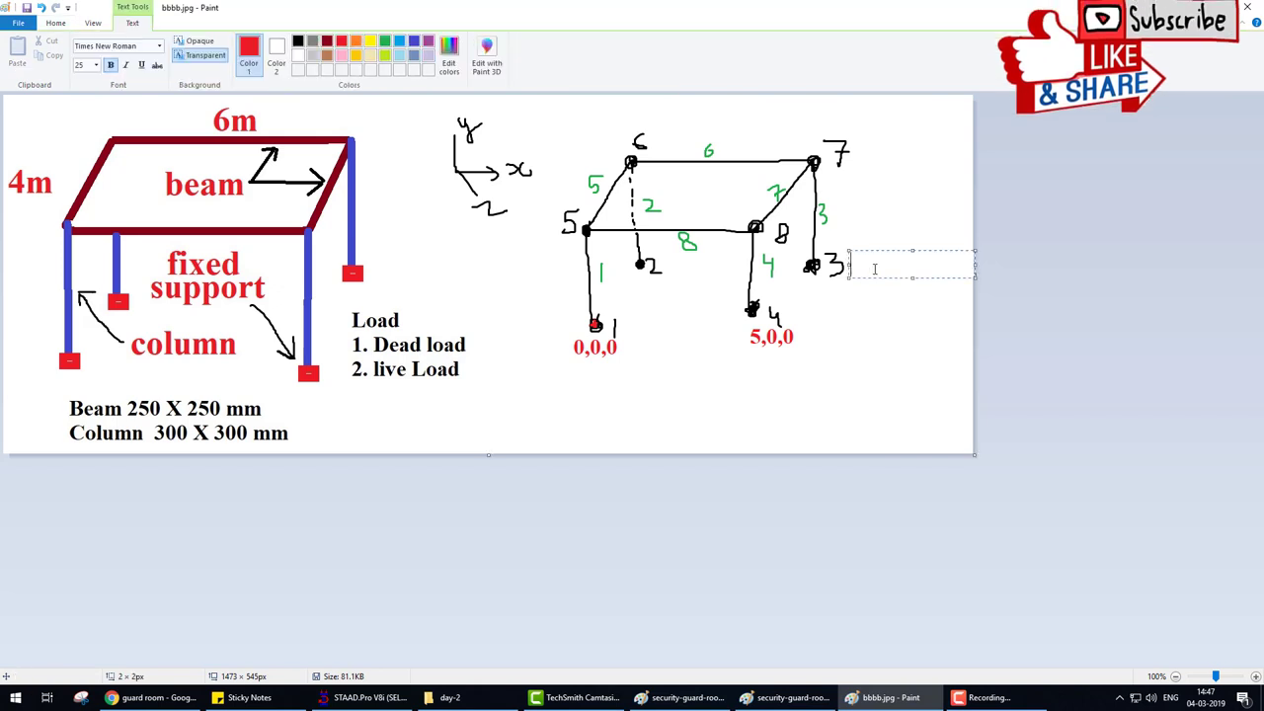
pyautogui.write('6')
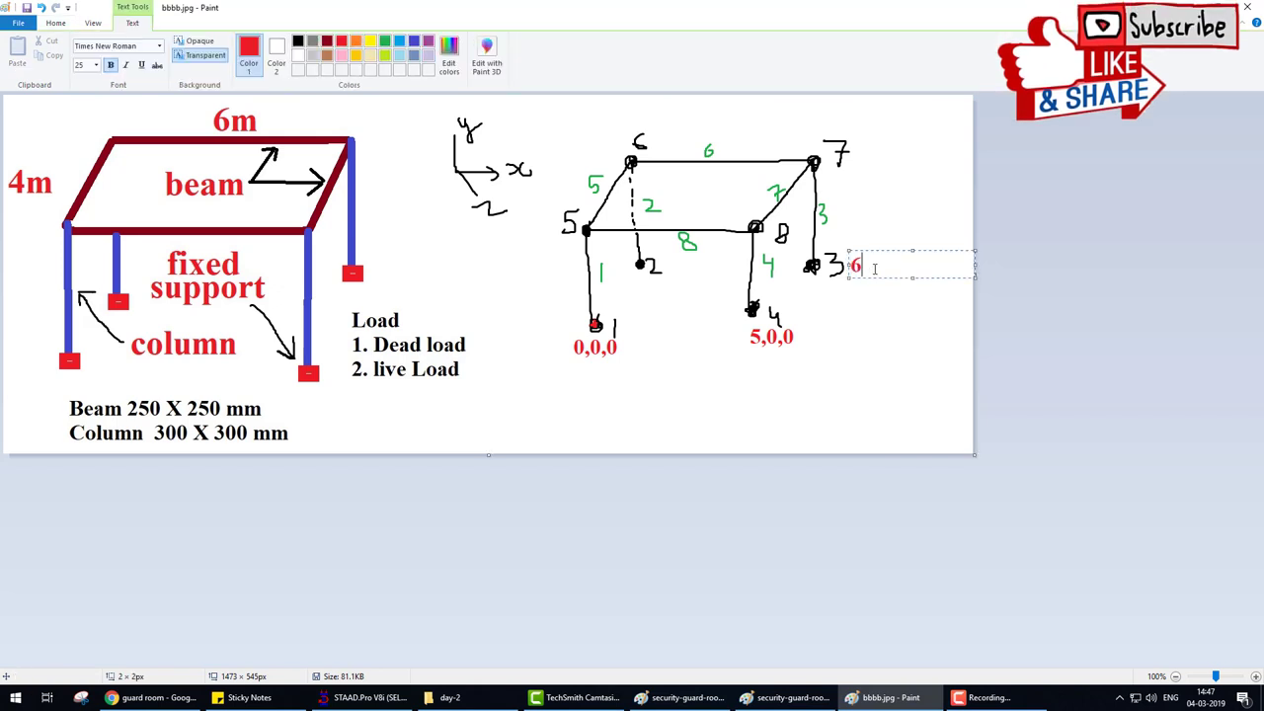
pyautogui.write(',')
pyautogui.press('BackSpace')
pyautogui.write('4')
pyautogui.click(632, 265)
# - Label node 2 with the coordinates 0,0,4 in red text at its column base
pyautogui.click(628, 267)
pyautogui.write('0,0,4')
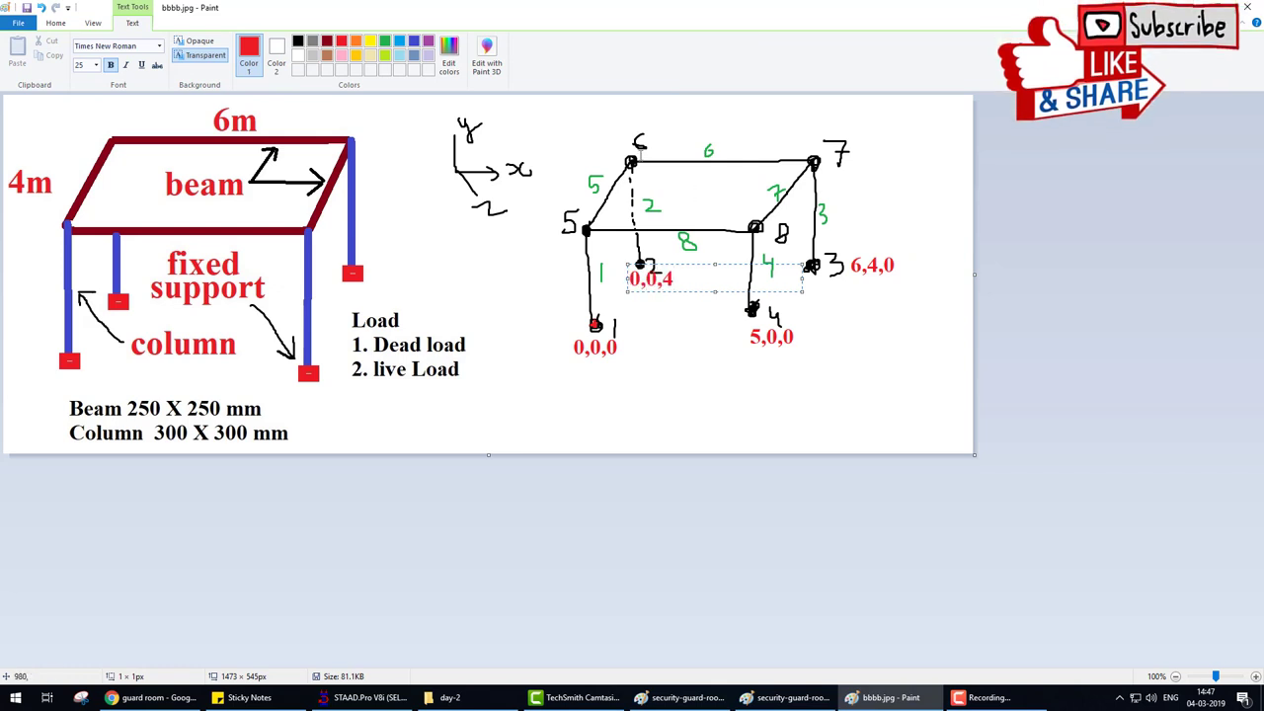
# - Erase the coordinate label beside node 3 and replace it with 6,0,4 in red text
pyautogui.click(903, 283)
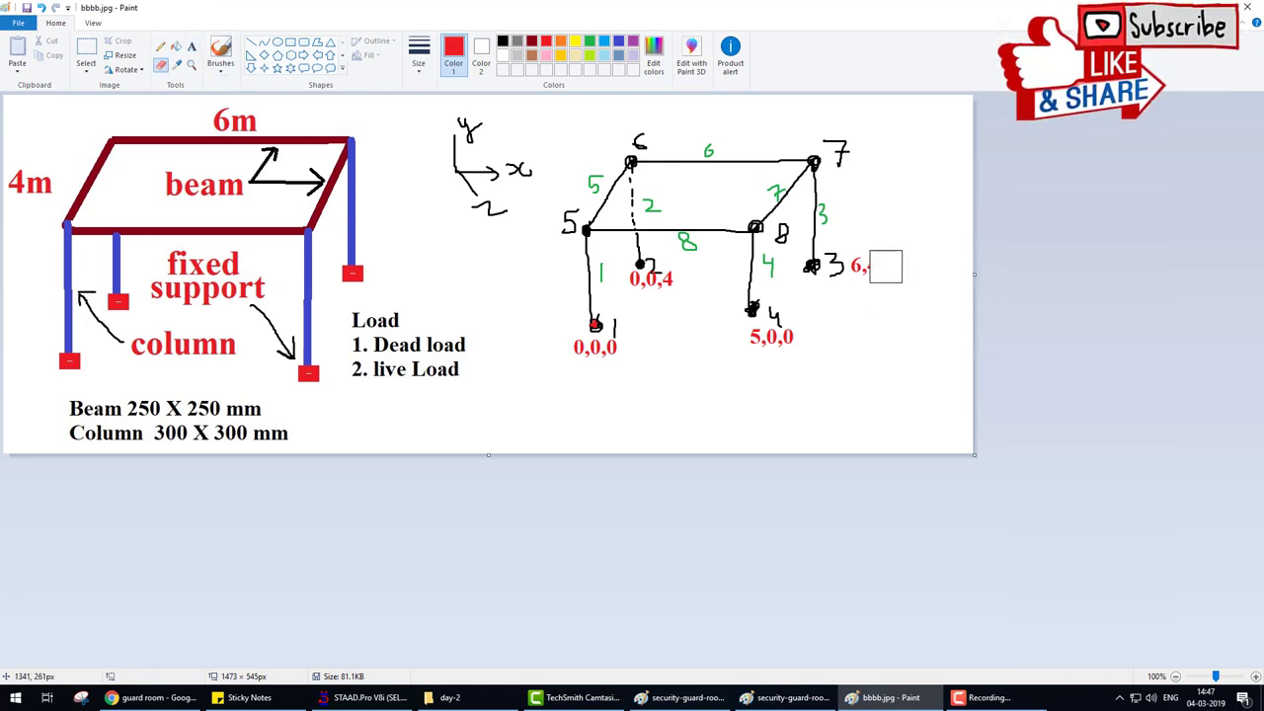
pyautogui.moveTo(883, 266); pyautogui.dragTo(868, 265)
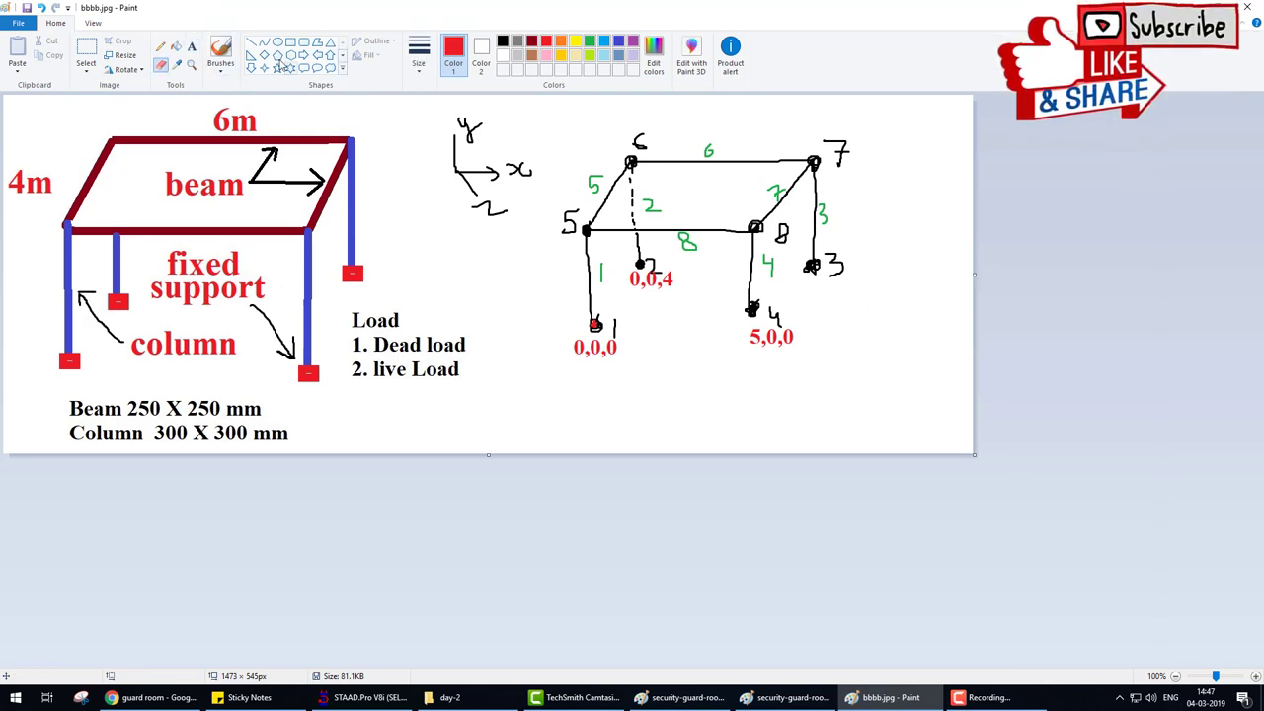
pyautogui.click(193, 47)
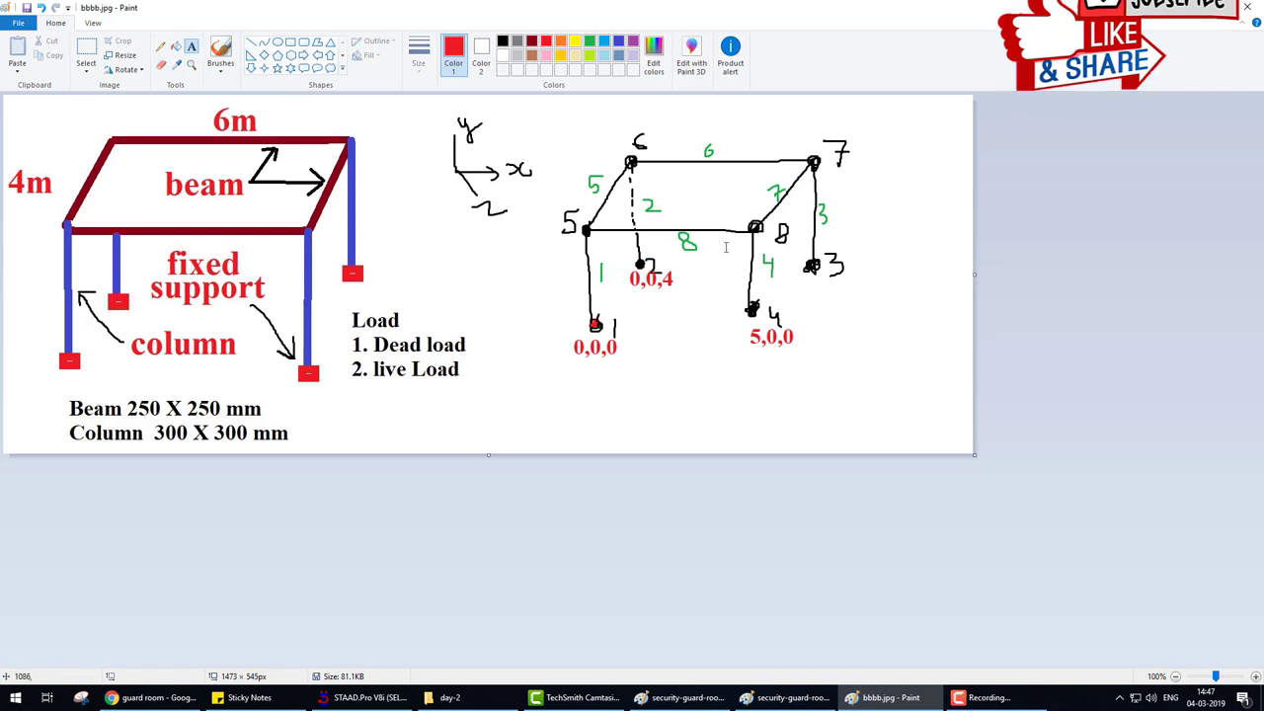
pyautogui.click(850, 253)
pyautogui.write('6,0')
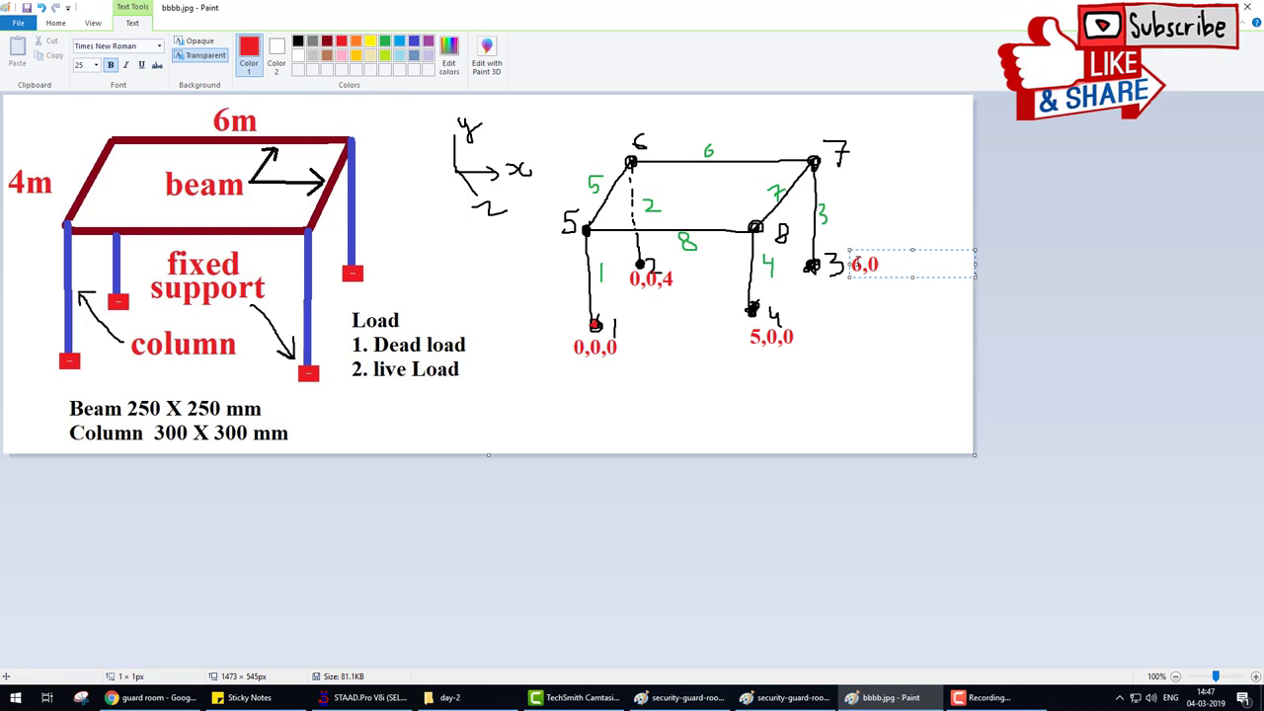
pyautogui.write(',4')
pyautogui.click(886, 329)
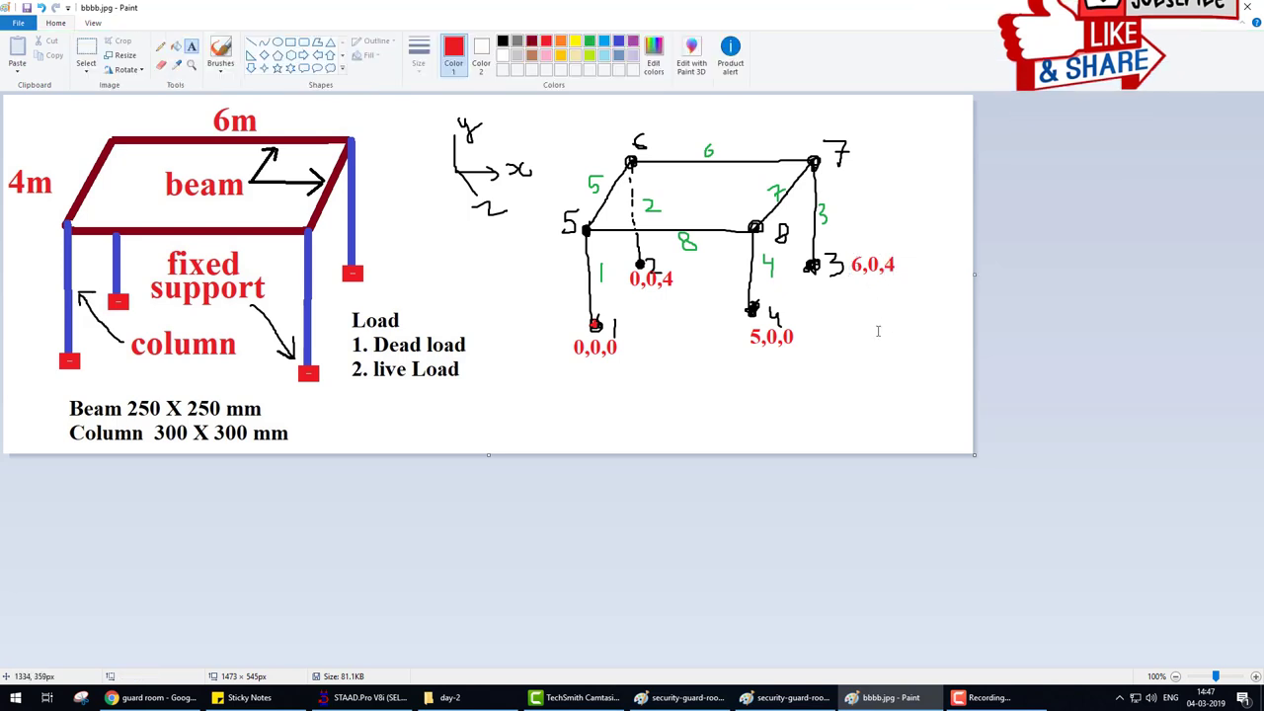
# - Handwrite the red brush coordinates 6,3,4 beside node 7 and 5,3,0 beside node 8
pyautogui.click(220, 54)
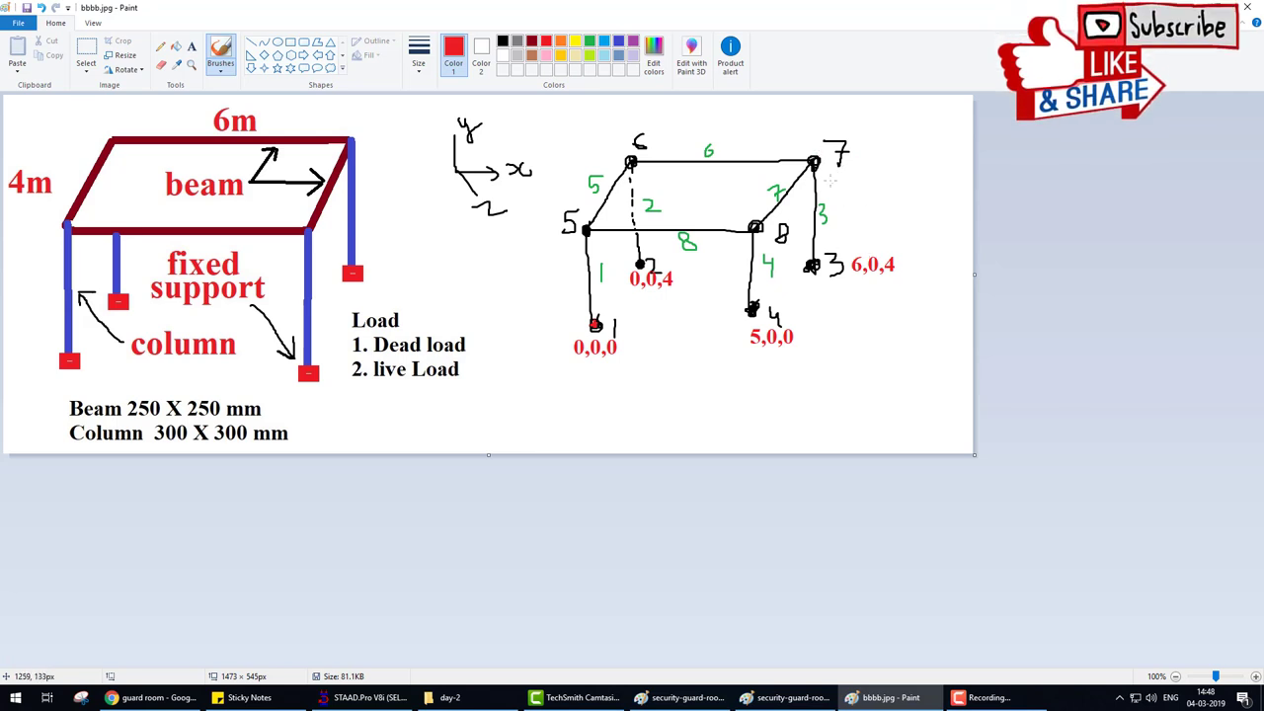
pyautogui.moveTo(824, 167)
pyautogui.mouseDown()
pyautogui.moveTo(863, 184)
pyautogui.moveTo(918, 175)
pyautogui.mouseUp()
pyautogui.moveTo(921, 163); pyautogui.dragTo(924, 195)
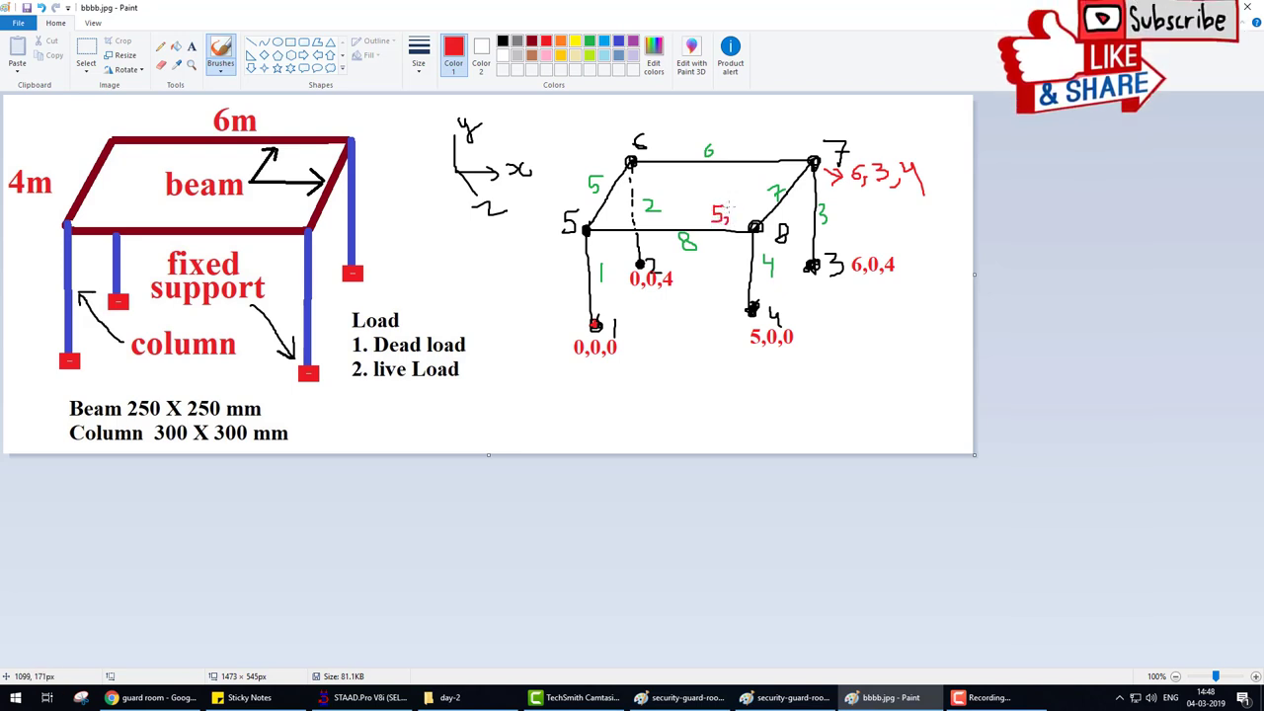
pyautogui.moveTo(735, 210)
pyautogui.mouseDown()
pyautogui.moveTo(738, 221)
pyautogui.moveTo(759, 197)
pyautogui.mouseUp()
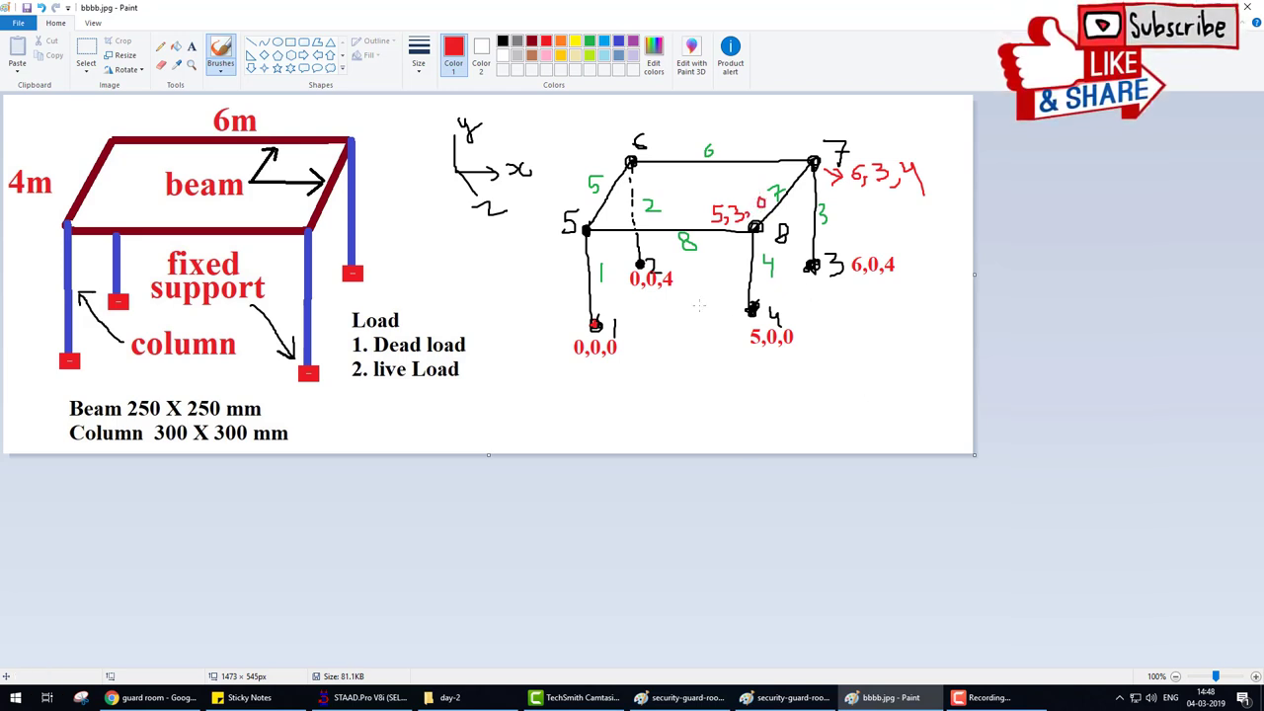
# - Handwrite the red coordinates 0,3,4 above node 6 and 0,3,0 beside node 5, and save the sketch
pyautogui.moveTo(597, 127)
pyautogui.mouseDown()
pyautogui.moveTo(622, 142)
pyautogui.moveTo(659, 129)
pyautogui.mouseUp()
pyautogui.moveTo(655, 121); pyautogui.dragTo(656, 138)
pyautogui.moveTo(526, 237)
pyautogui.mouseDown()
pyautogui.moveTo(542, 258)
pyautogui.moveTo(561, 239)
pyautogui.mouseUp()
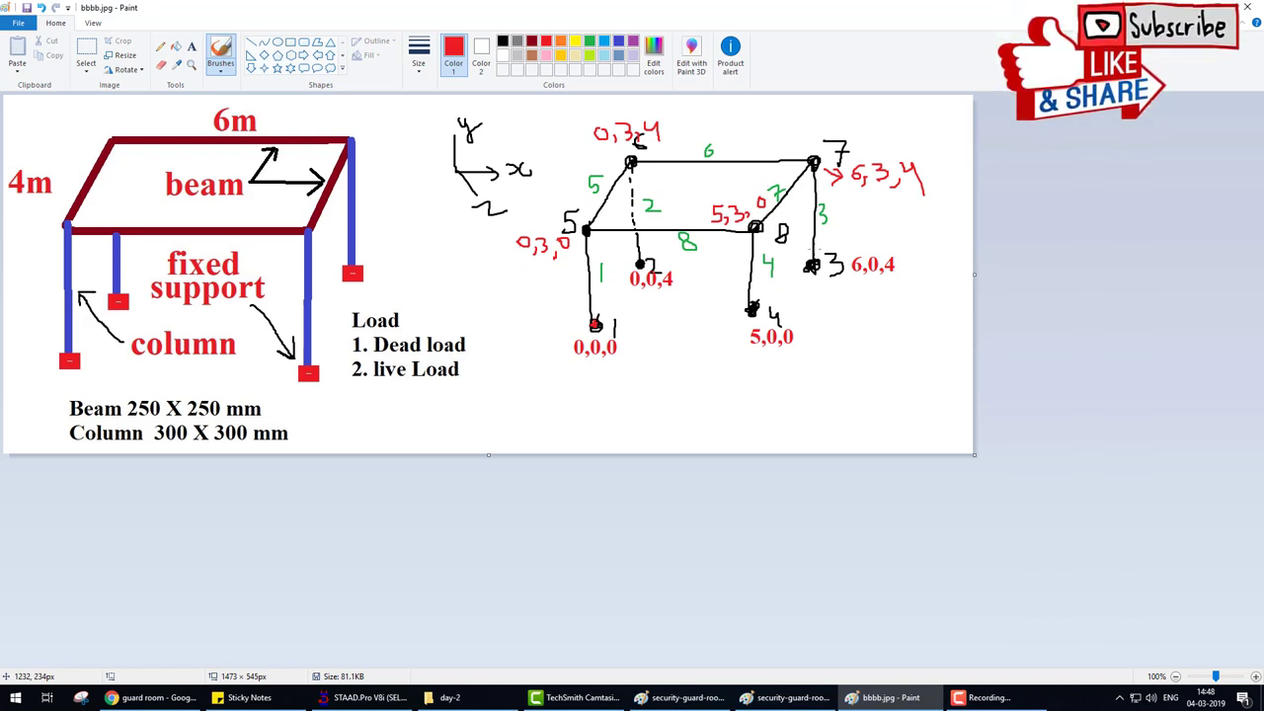
pyautogui.hotkey('ctrl', 's')
# - Switch to STAAD.Pro, close the Day-1 session and restart the program from the desktop
pyautogui.click(365, 697)
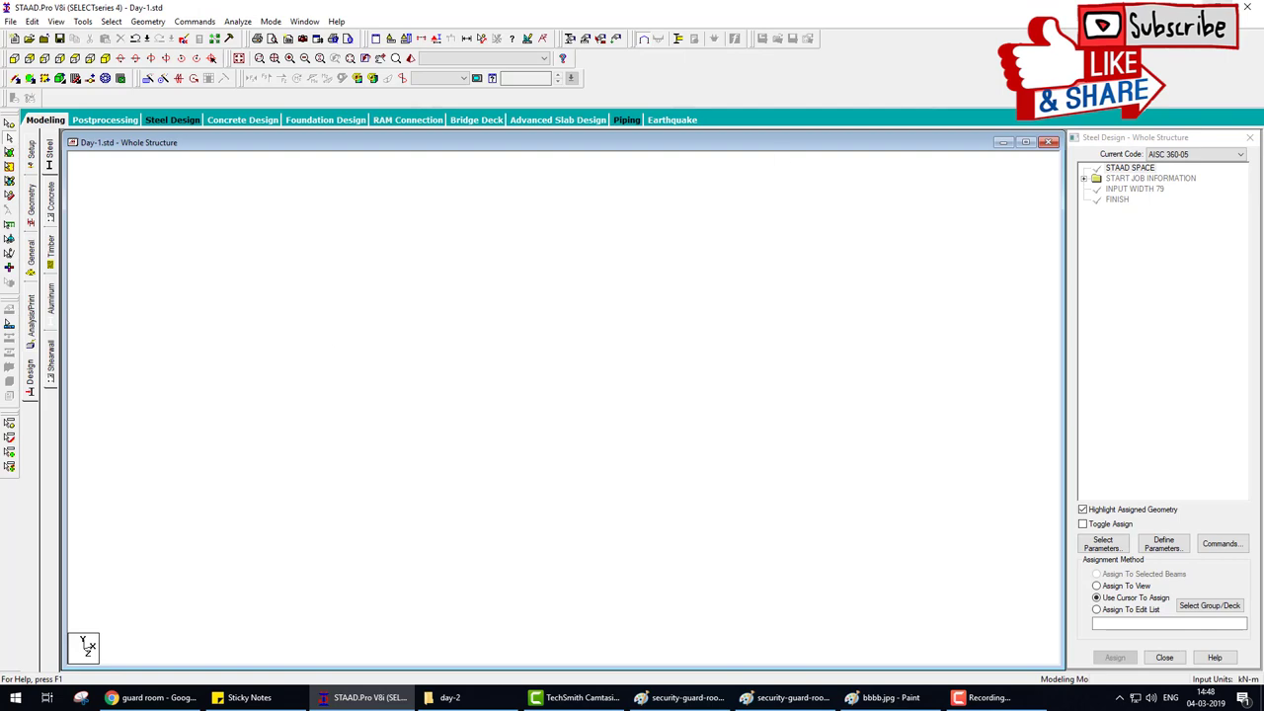
pyautogui.click(1244, 6)
pyautogui.click(1151, 8)
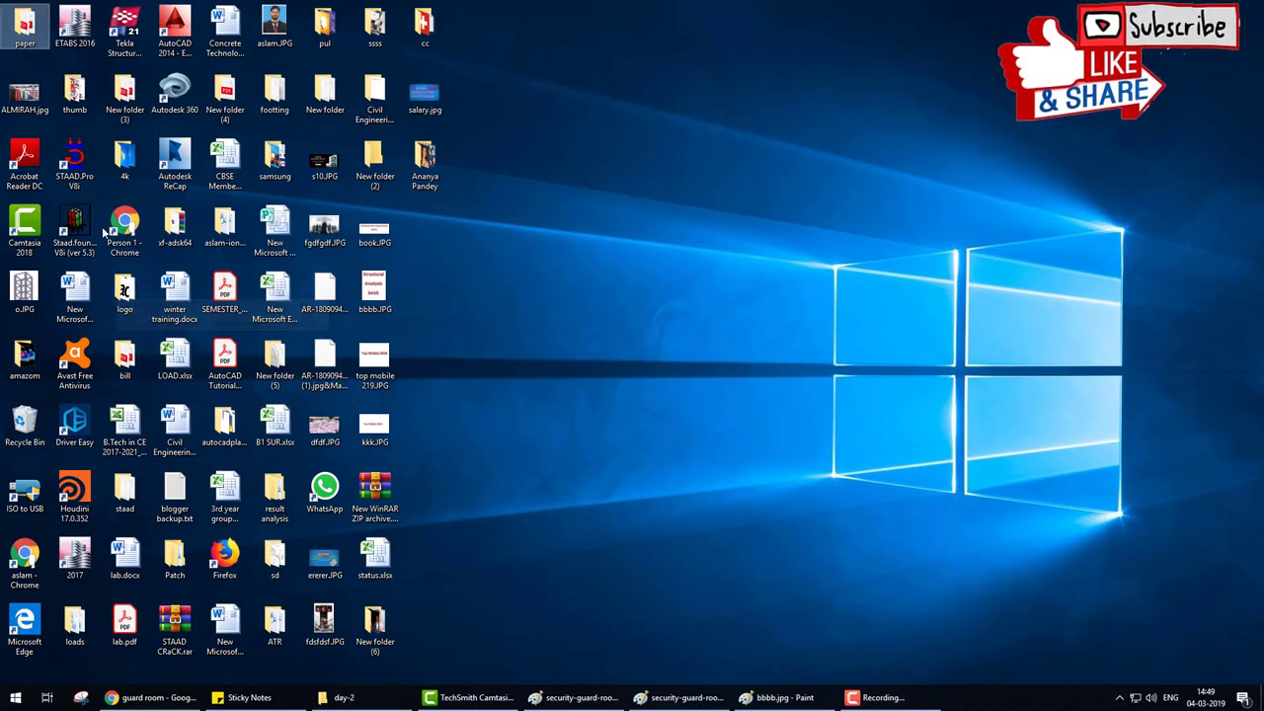
pyautogui.doubleClick(74, 160)
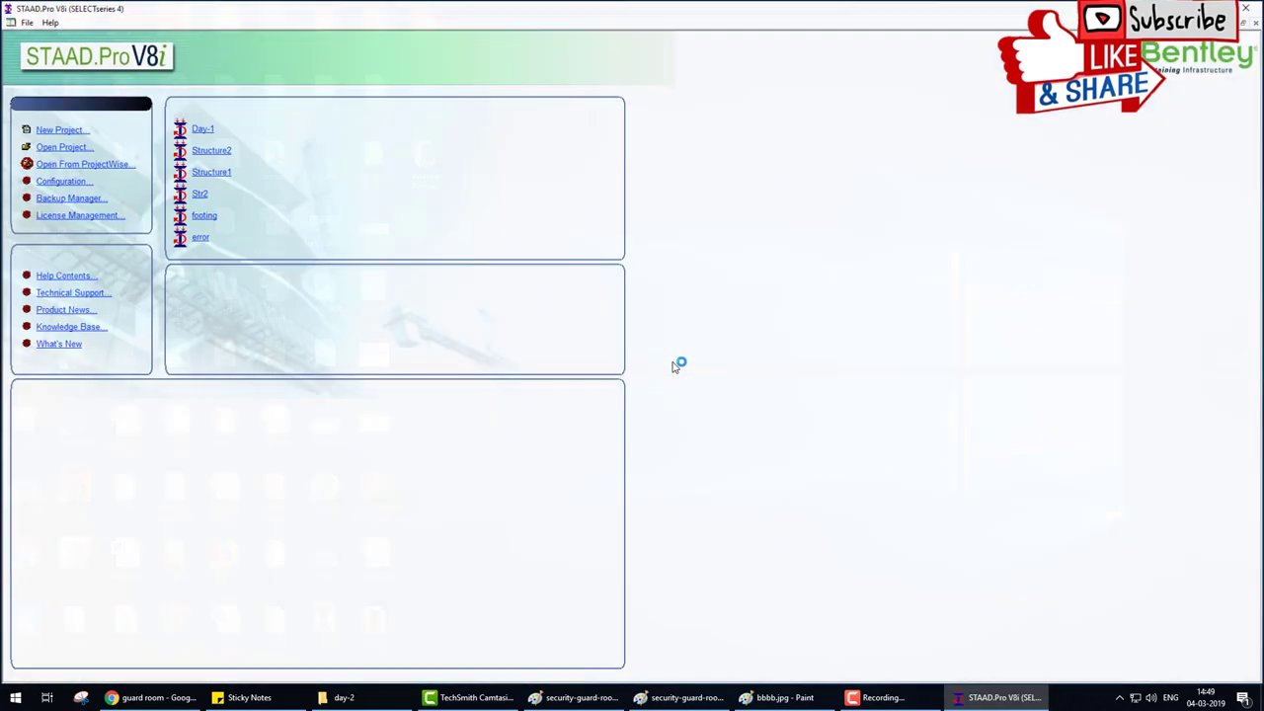
# - Create a new Space project named day-2 in Meter and KiloNewton units, choosing Open STAAD Editor as the starting point
pyautogui.click(57, 129)
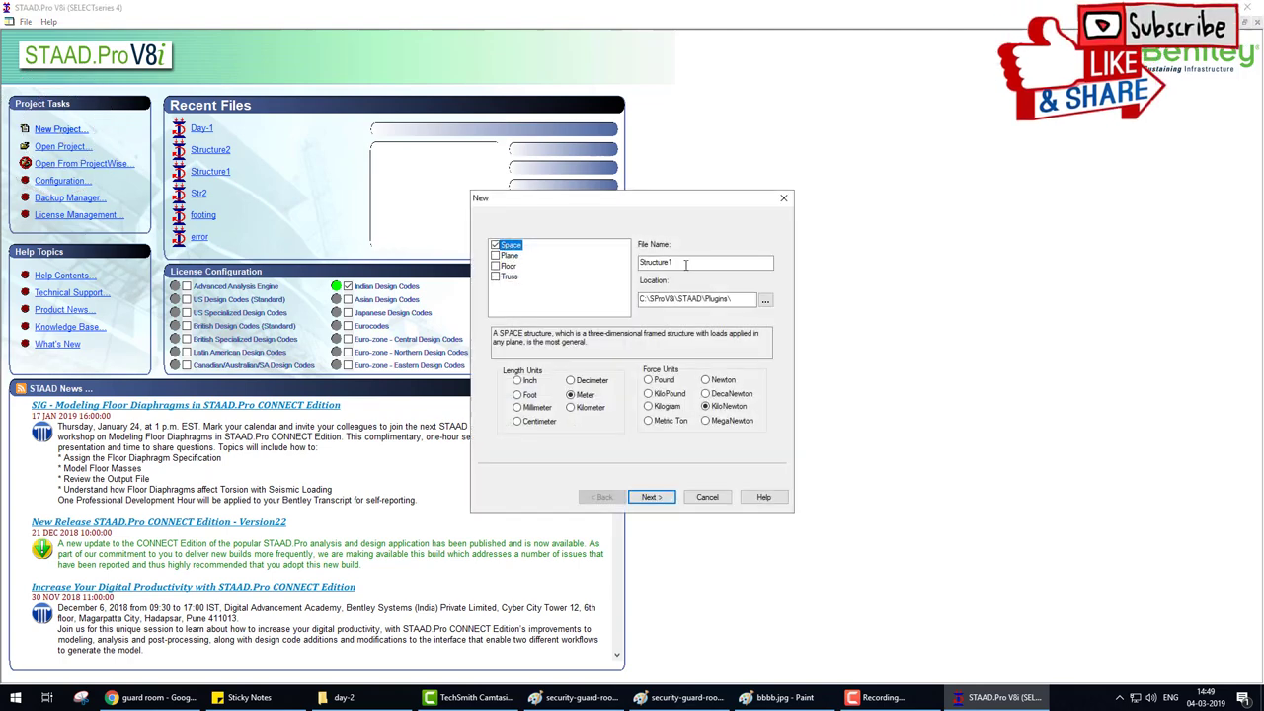
pyautogui.write('day-2')
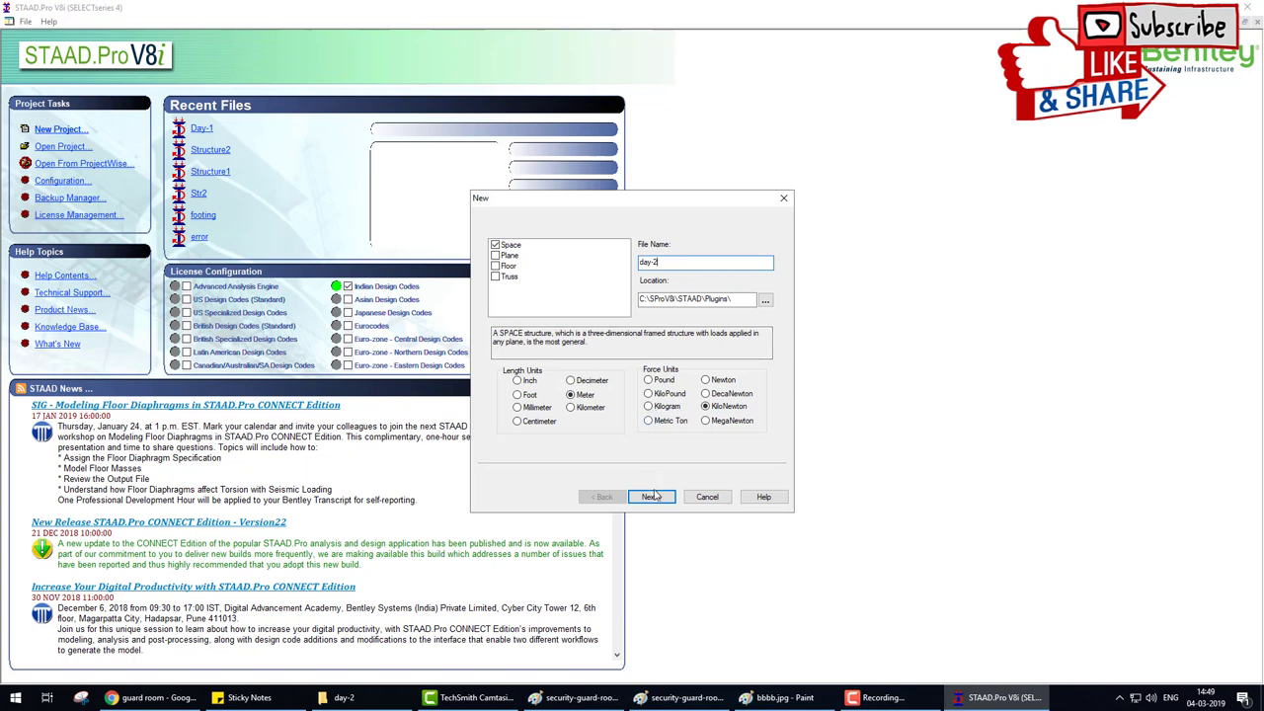
pyautogui.press('ctrl')
pyautogui.click(664, 499)
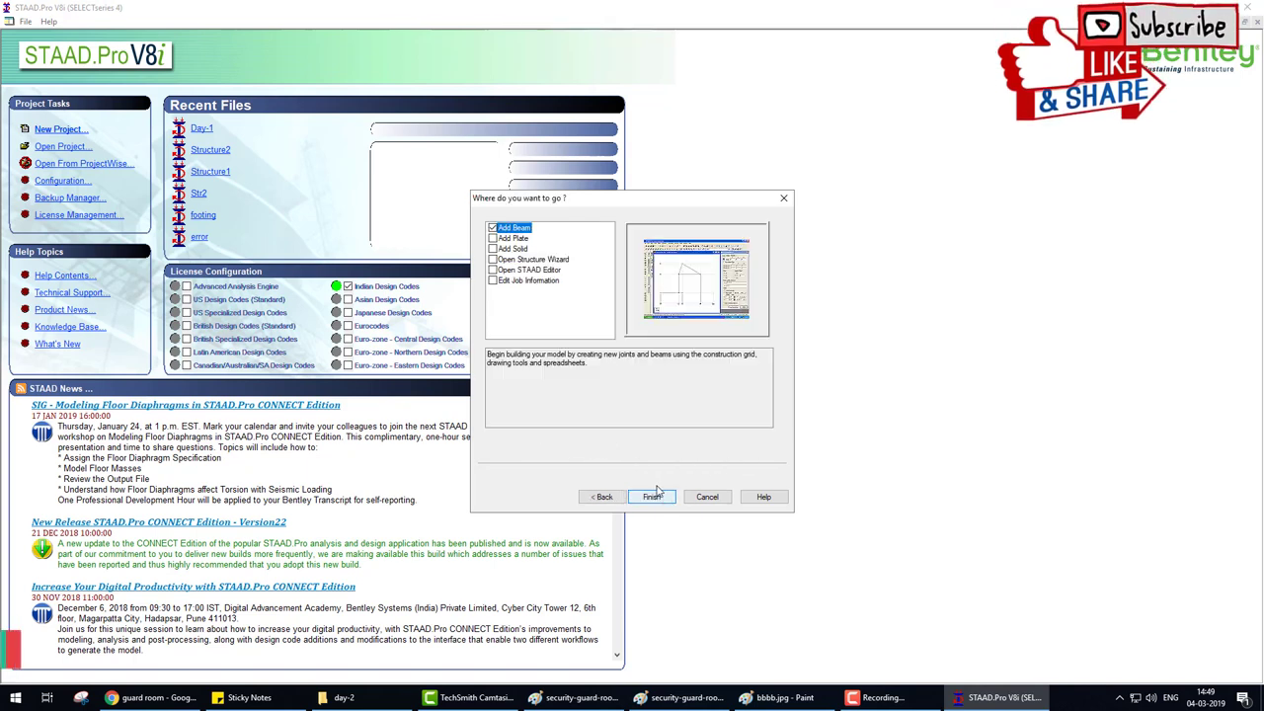
pyautogui.click(529, 270)
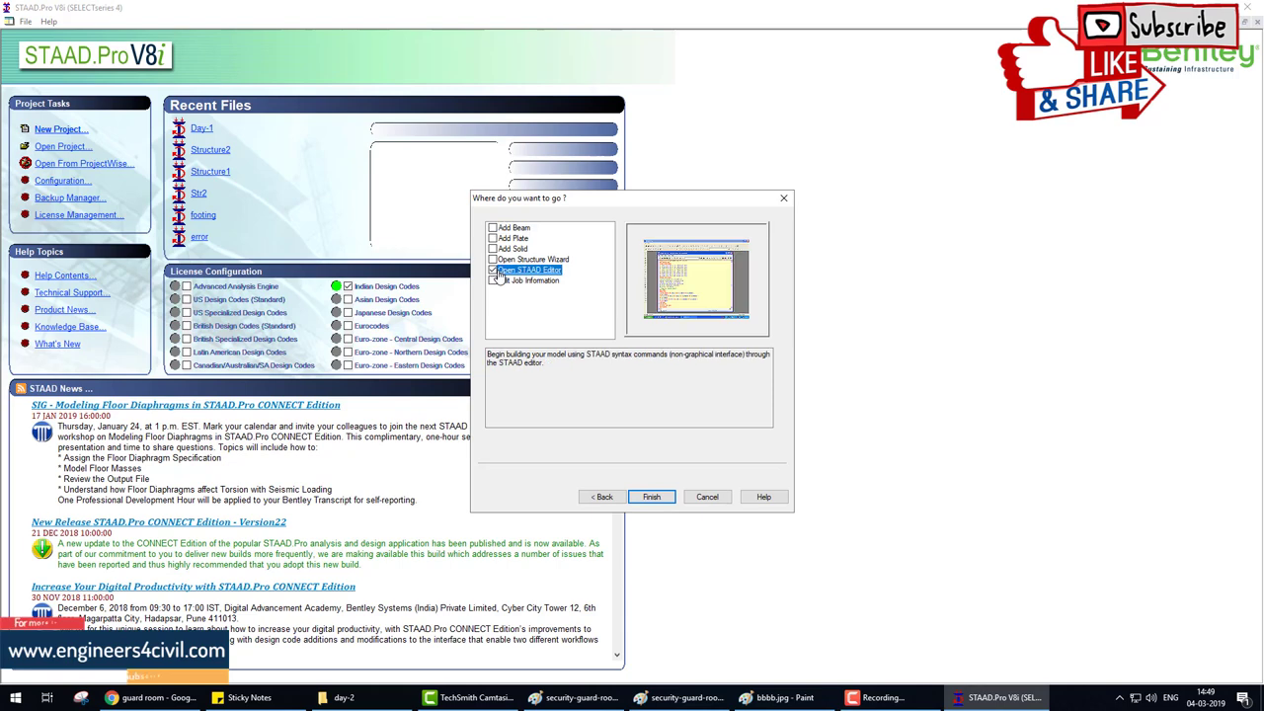
pyautogui.click(650, 497)
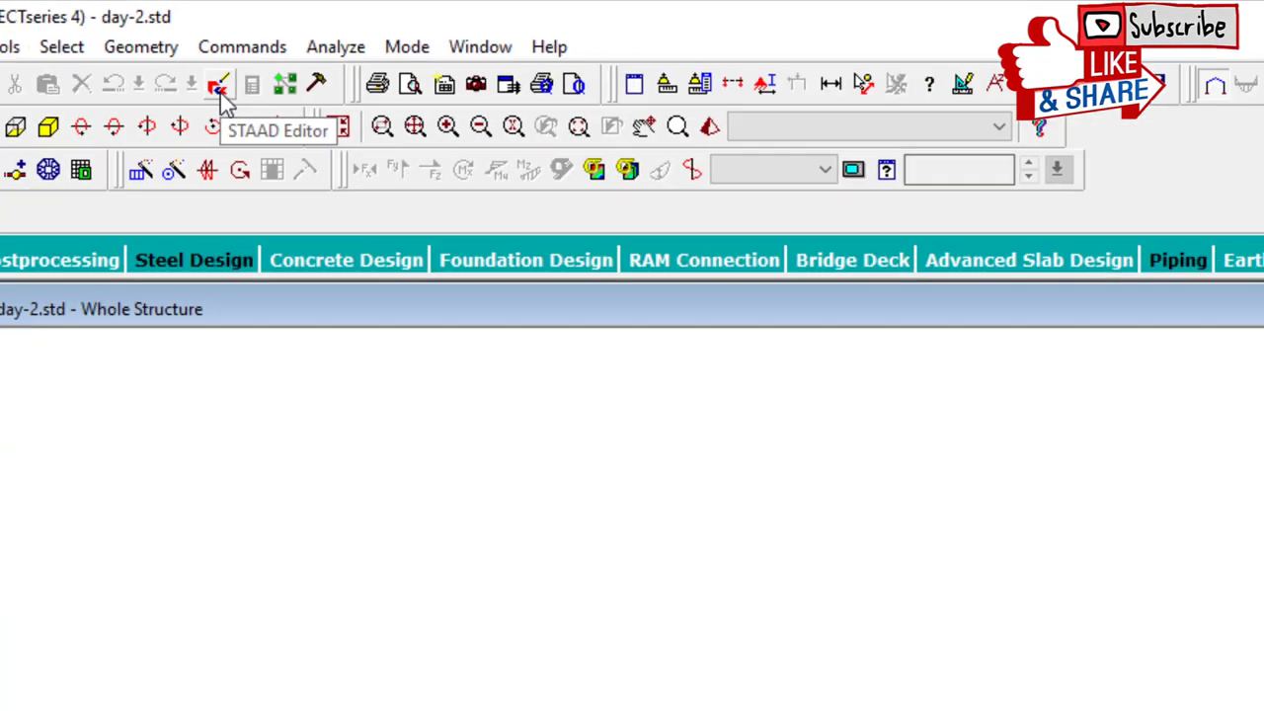
# - Open the day-2 command file in the STAAD Editor and examine its job information lines
pyautogui.click(314, 212)
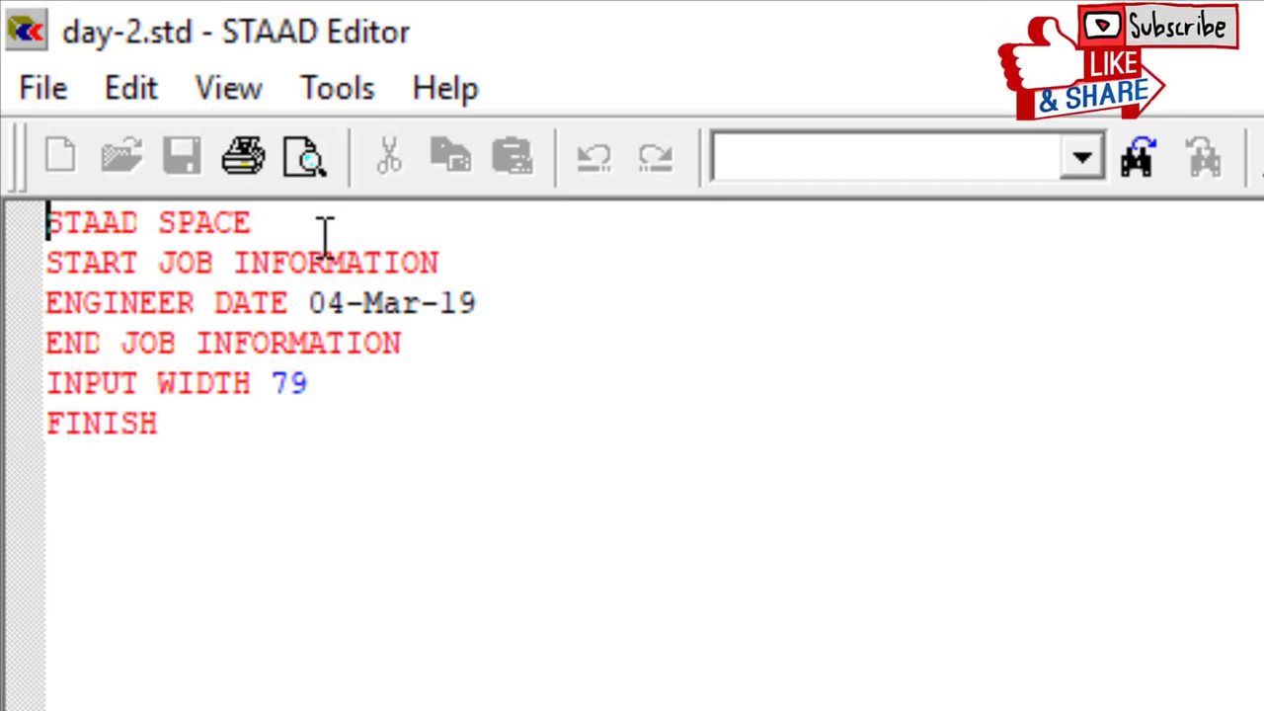
pyautogui.click(434, 360)
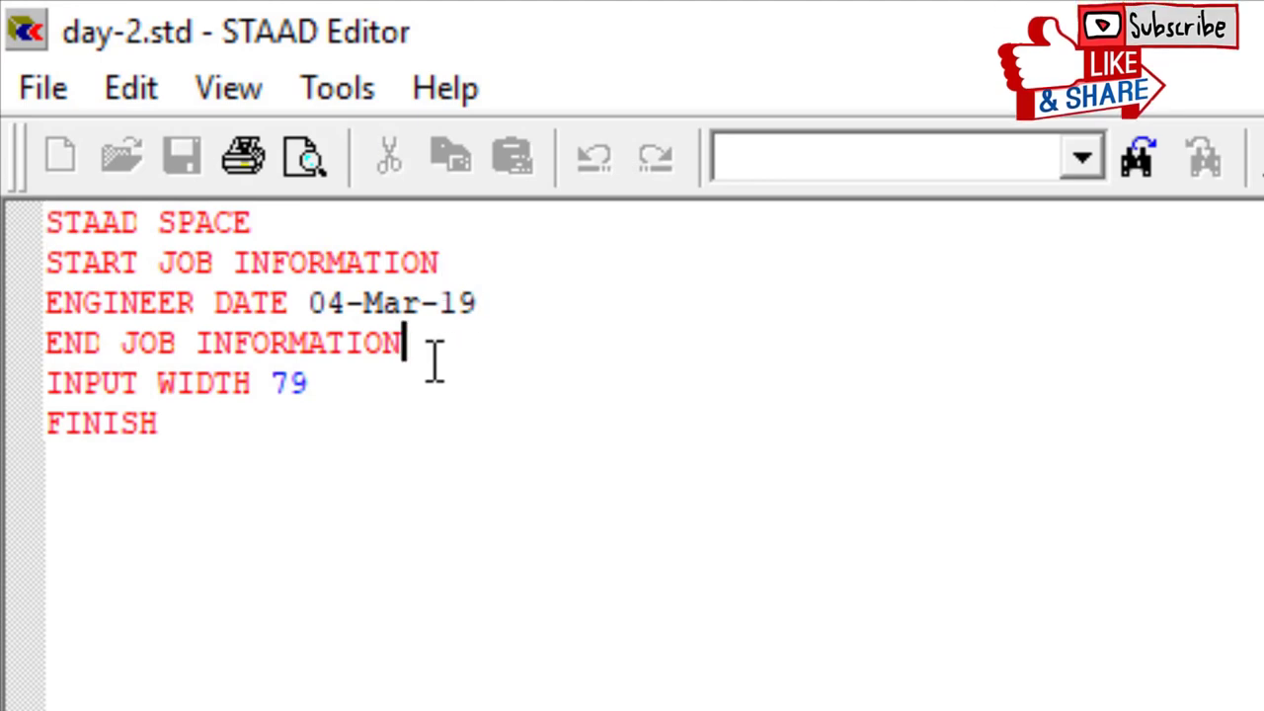
pyautogui.moveTo(433, 356); pyautogui.dragTo(63, 265)
pyautogui.click(251, 407)
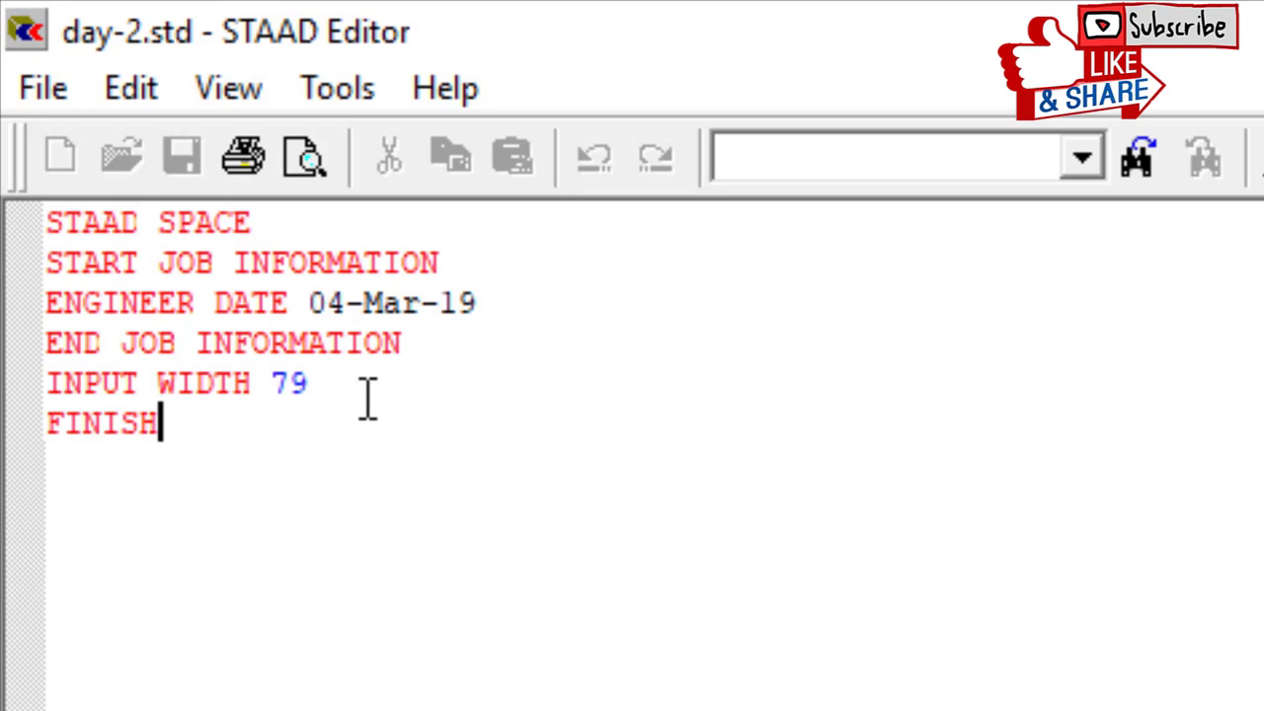
pyautogui.moveTo(344, 391); pyautogui.dragTo(643, 390)
pyautogui.moveTo(577, 356)
pyautogui.mouseDown()
pyautogui.moveTo(662, 384)
pyautogui.moveTo(630, 445)
pyautogui.mouseUp()
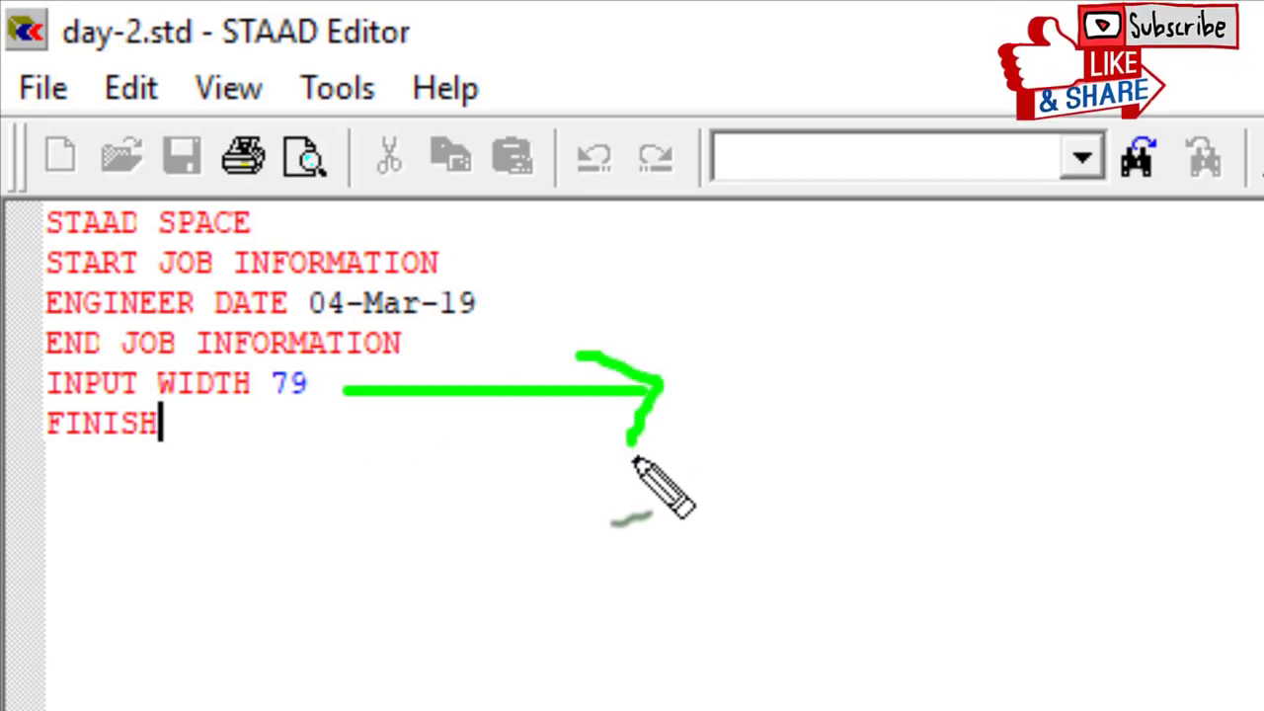
pyautogui.moveTo(734, 444)
pyautogui.mouseDown()
pyautogui.moveTo(706, 707)
pyautogui.moveTo(763, 678)
pyautogui.moveTo(758, 709)
pyautogui.mouseUp()
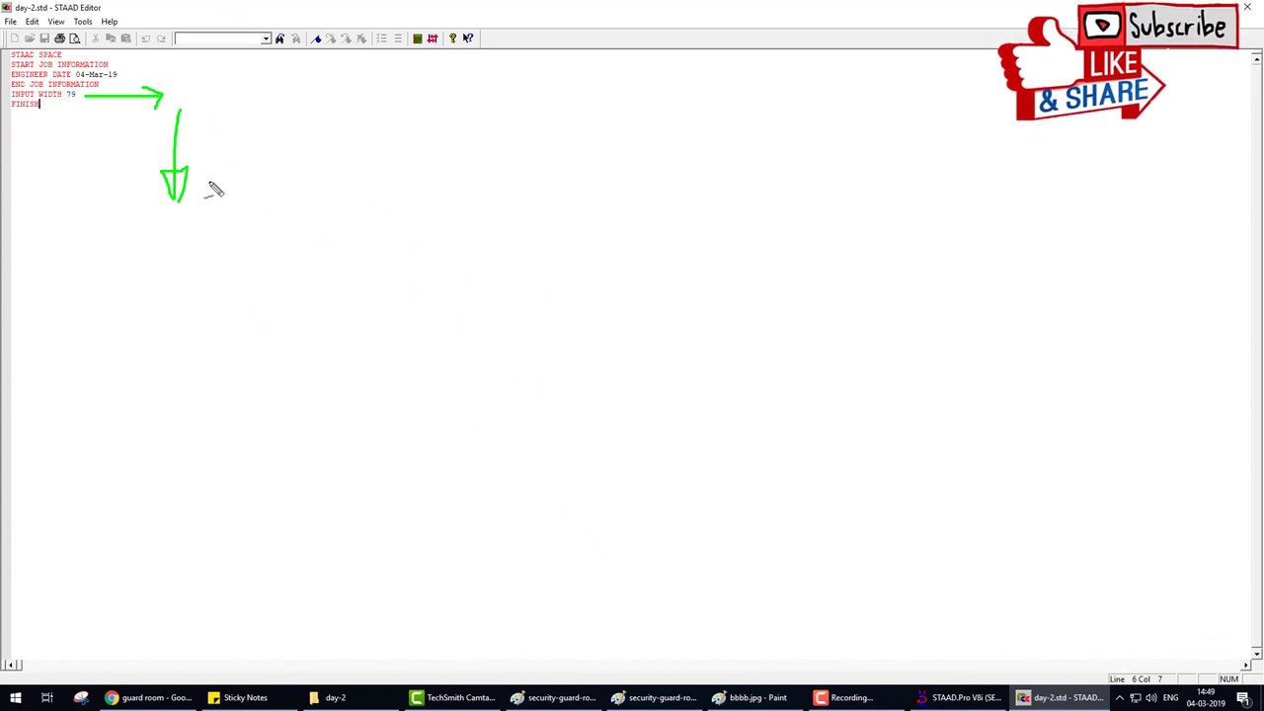
# - Insert a blank line after INPUT WIDTH 79 and turn off the editor's Top Most option
pyautogui.click(85, 94)
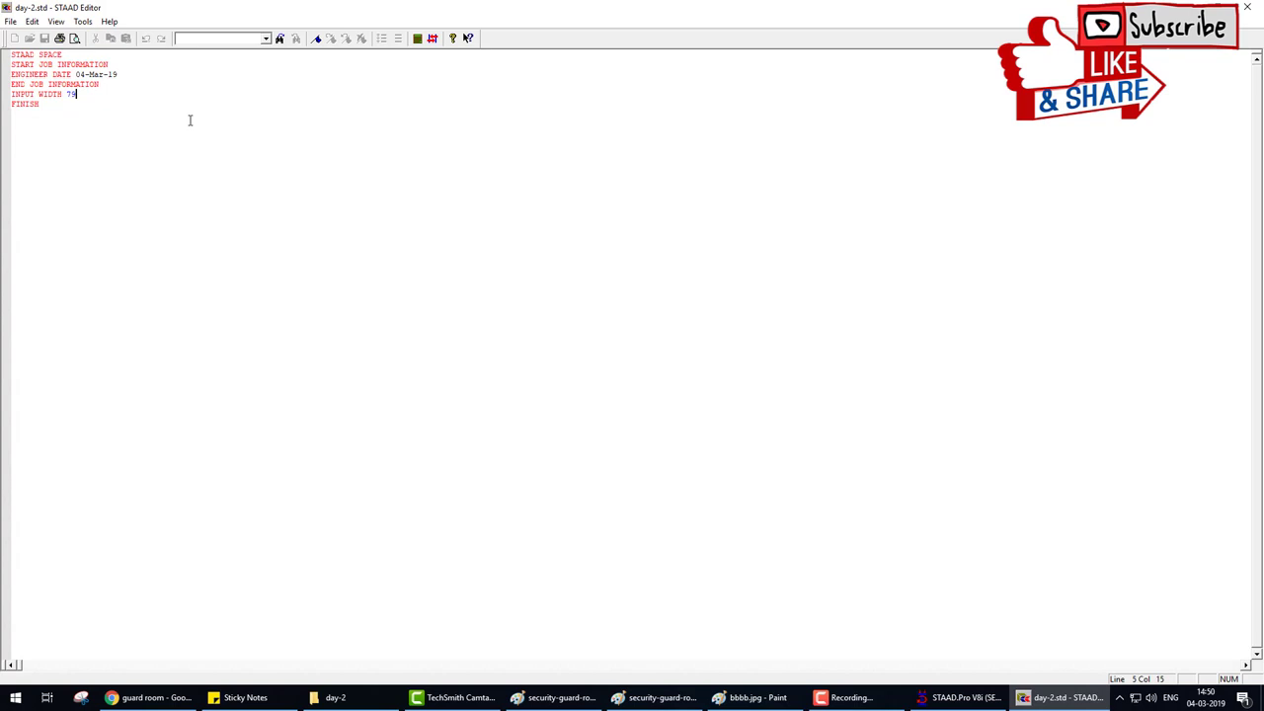
pyautogui.press('Return')
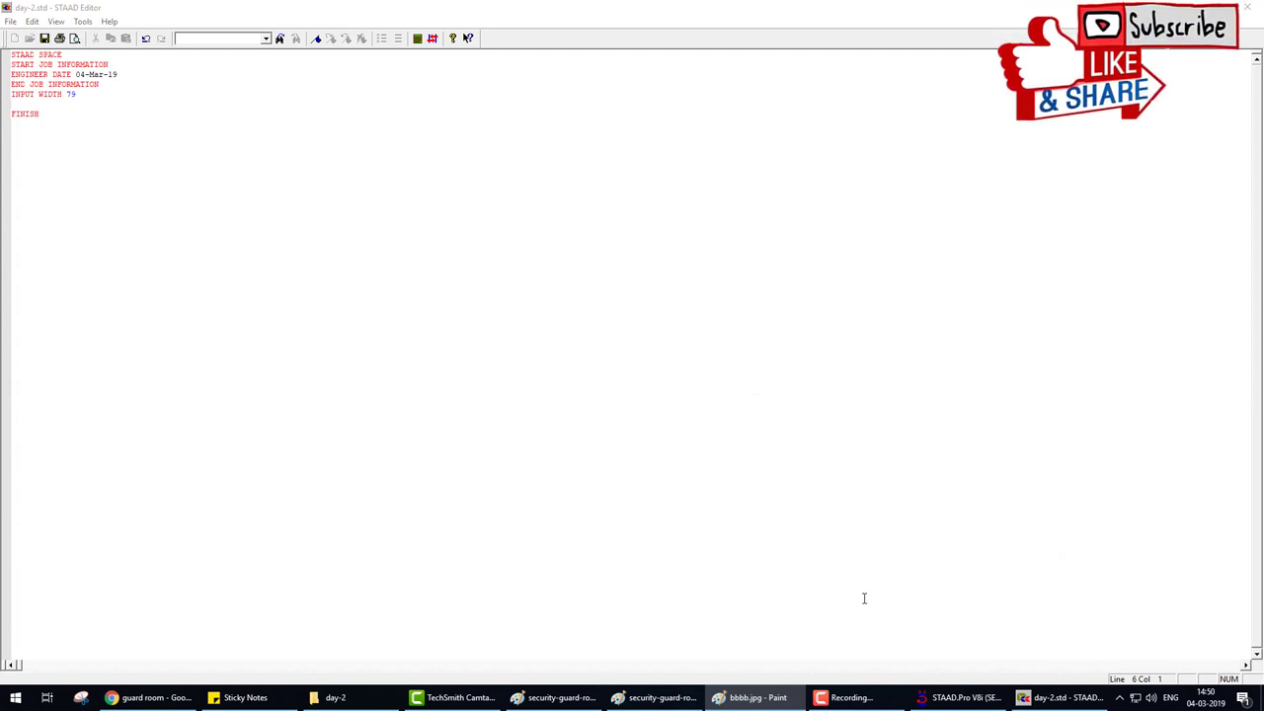
pyautogui.click(211, 243)
pyautogui.click(83, 21)
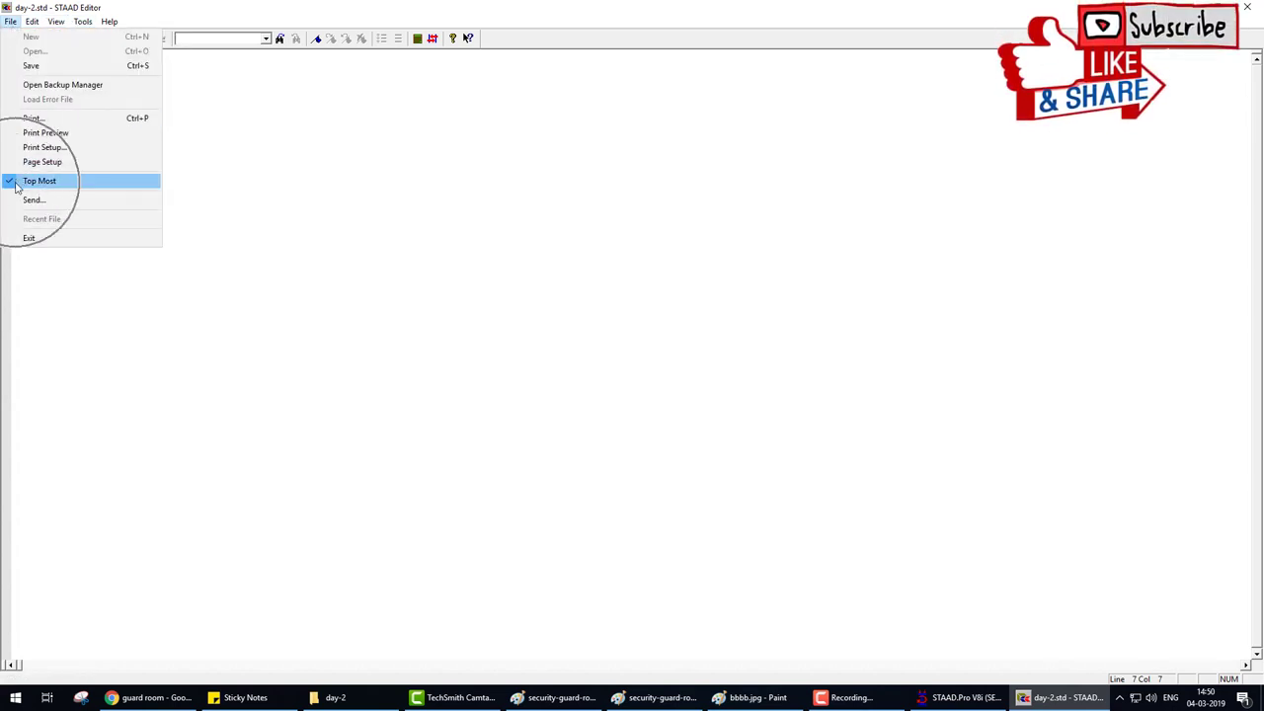
pyautogui.click(16, 184)
# - After consulting the Paint sketch, enter "joint coordinate" on the blank line before FINISH and "0 0 0" on a new line below it
pyautogui.click(751, 699)
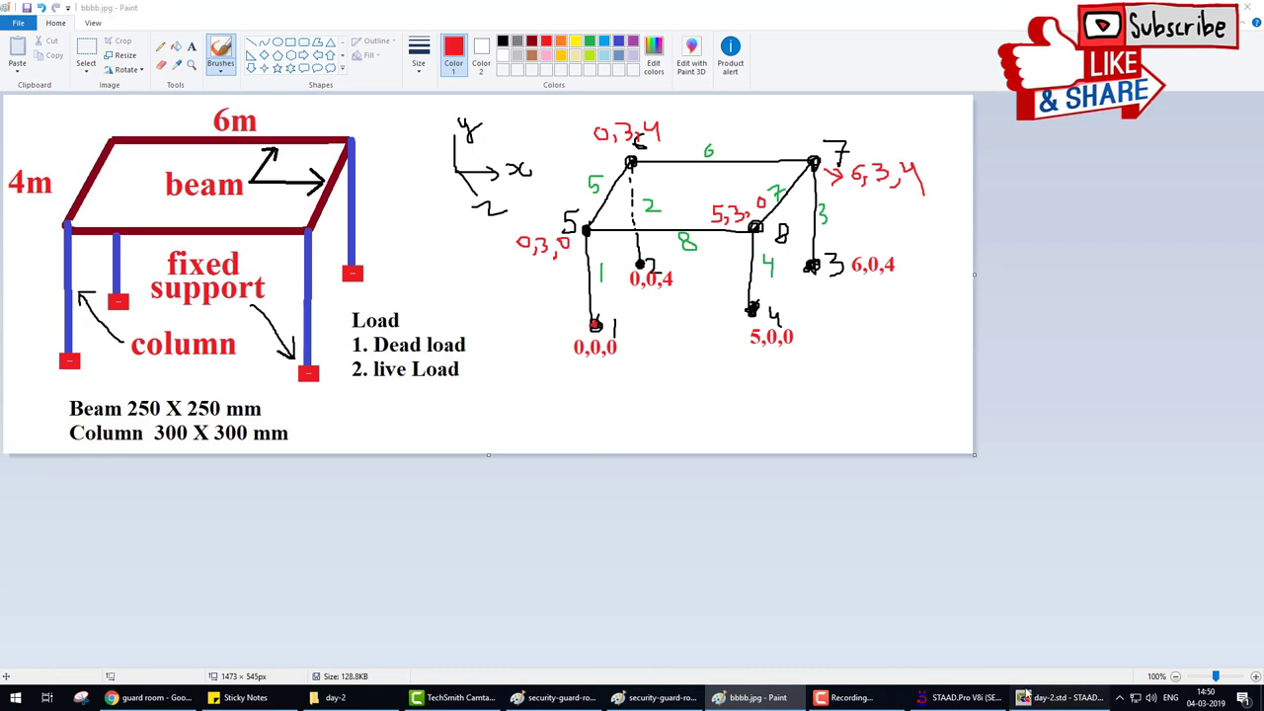
pyautogui.click(1061, 697)
pyautogui.click(21, 102)
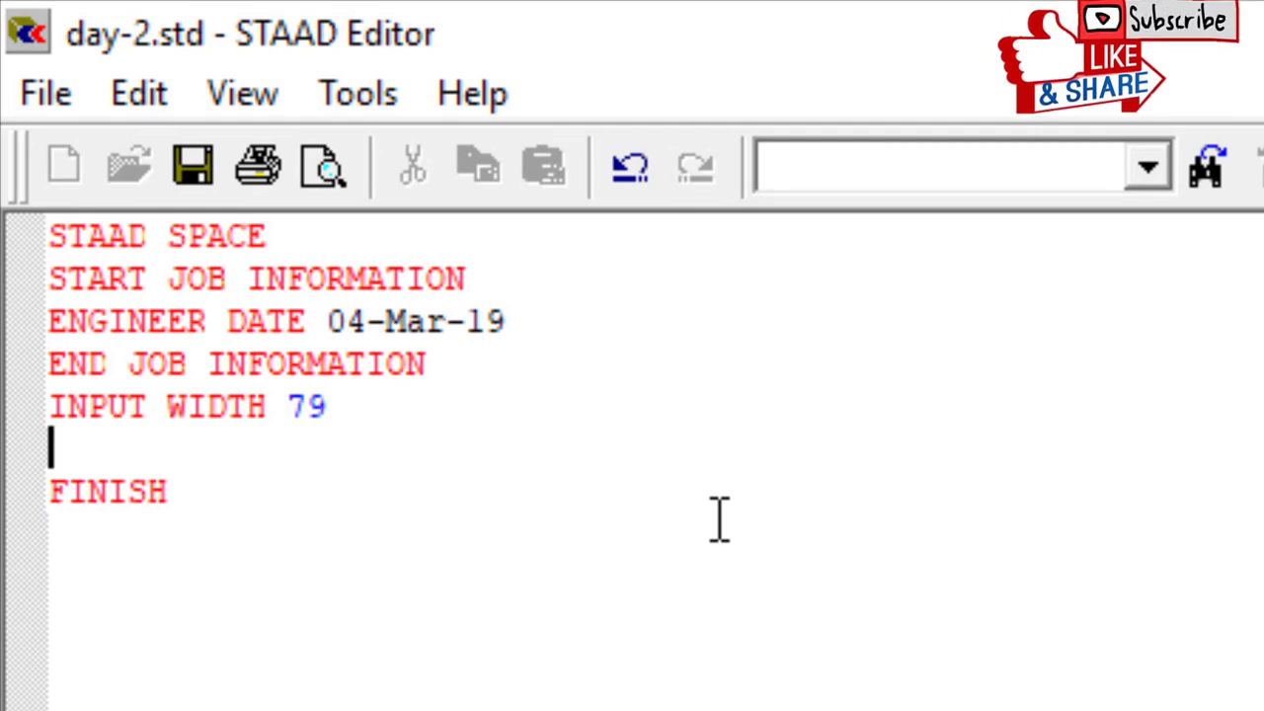
pyautogui.write('joint ')
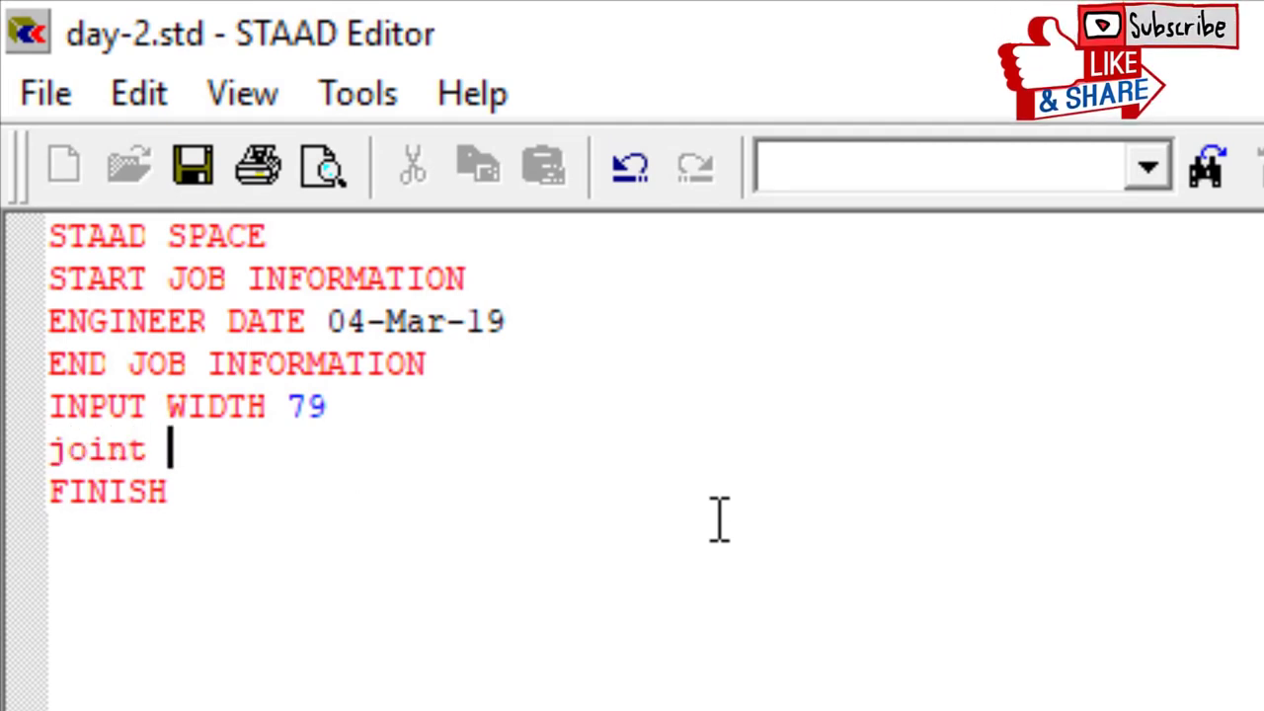
pyautogui.write('coordi')
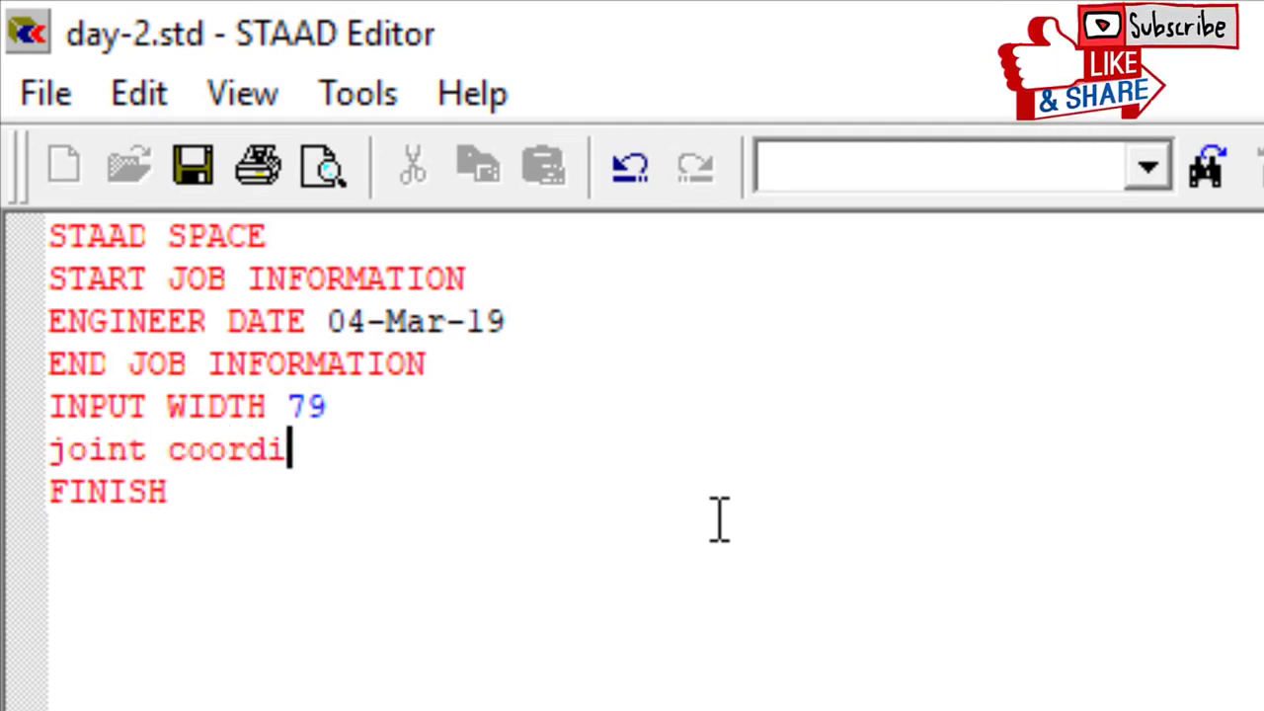
pyautogui.write('nate')
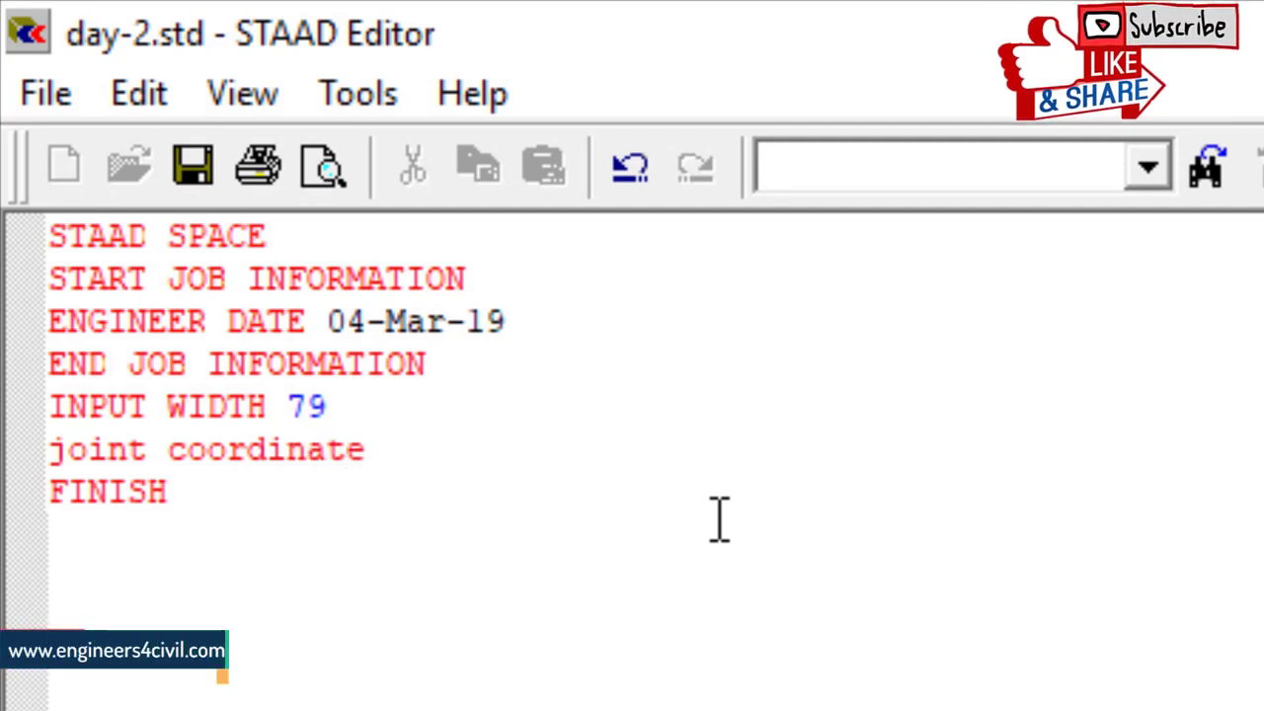
pyautogui.press('Return')
pyautogui.write('0 0 0')
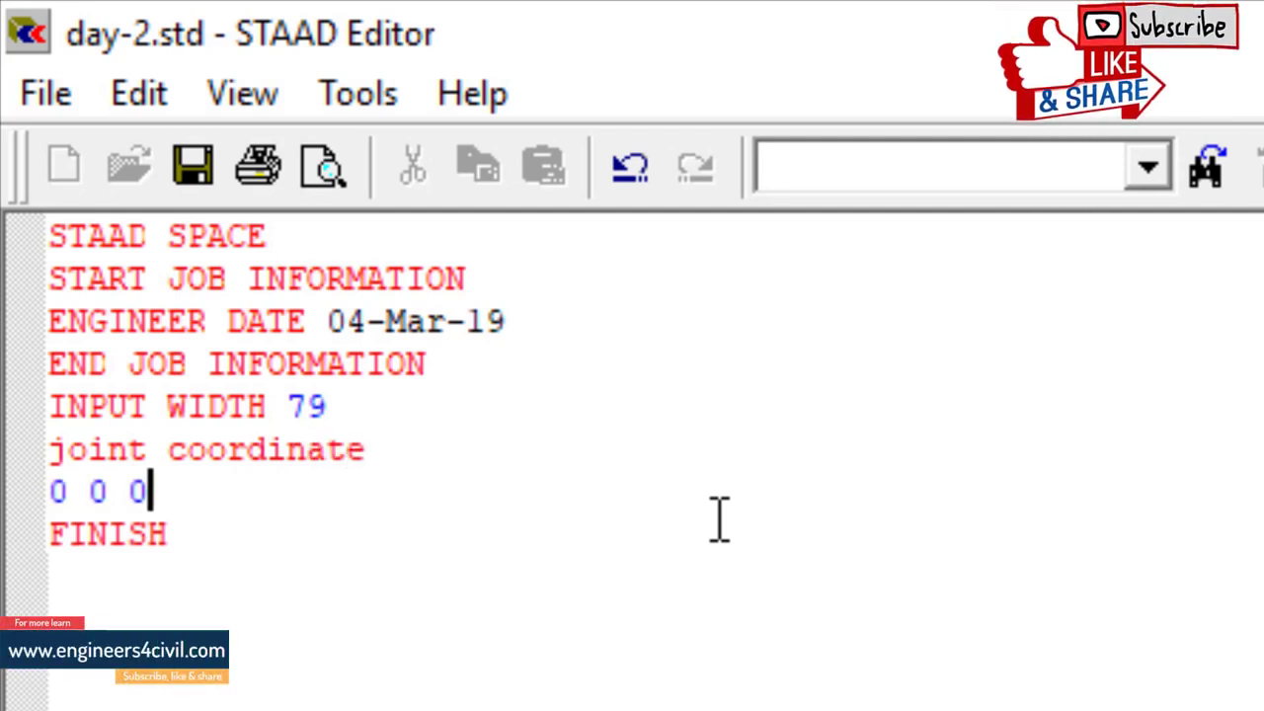
# - Recheck the Paint sketch, close the STAAD Editor and accept Meter and KiloNewton as the current input units in STAAD.Pro
pyautogui.hotkey('alt', 'Tab')
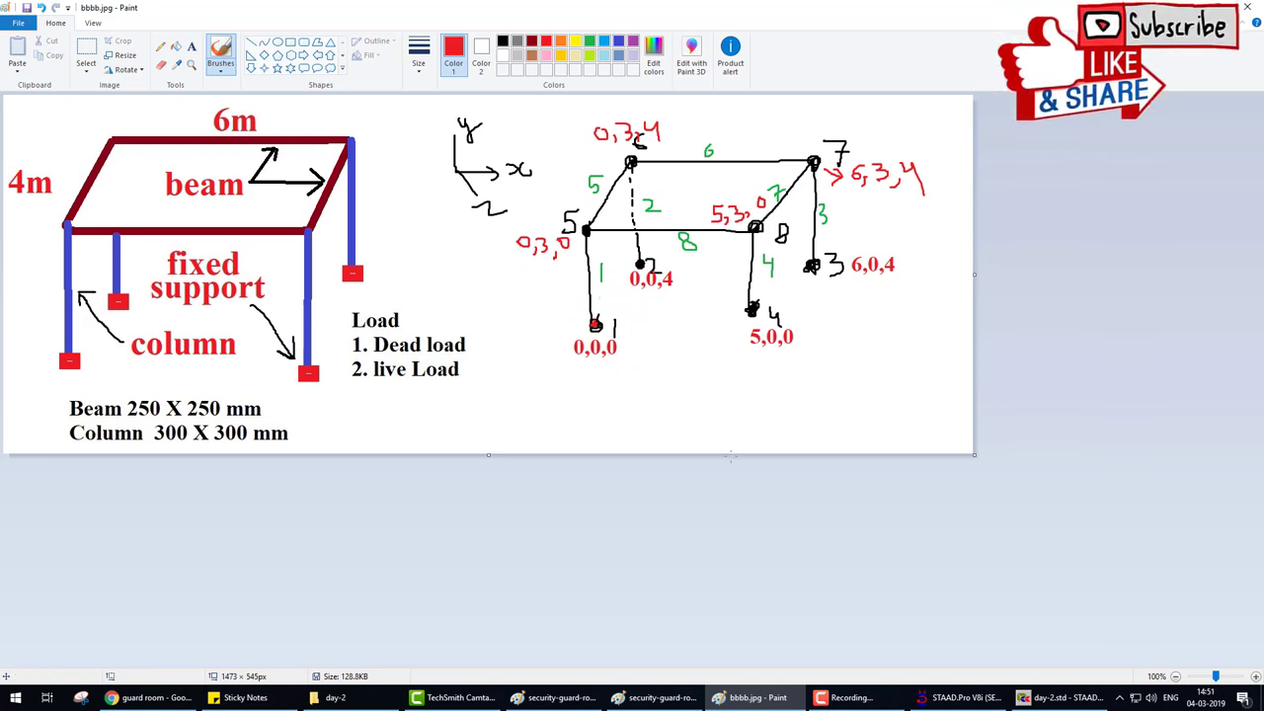
pyautogui.click(1061, 697)
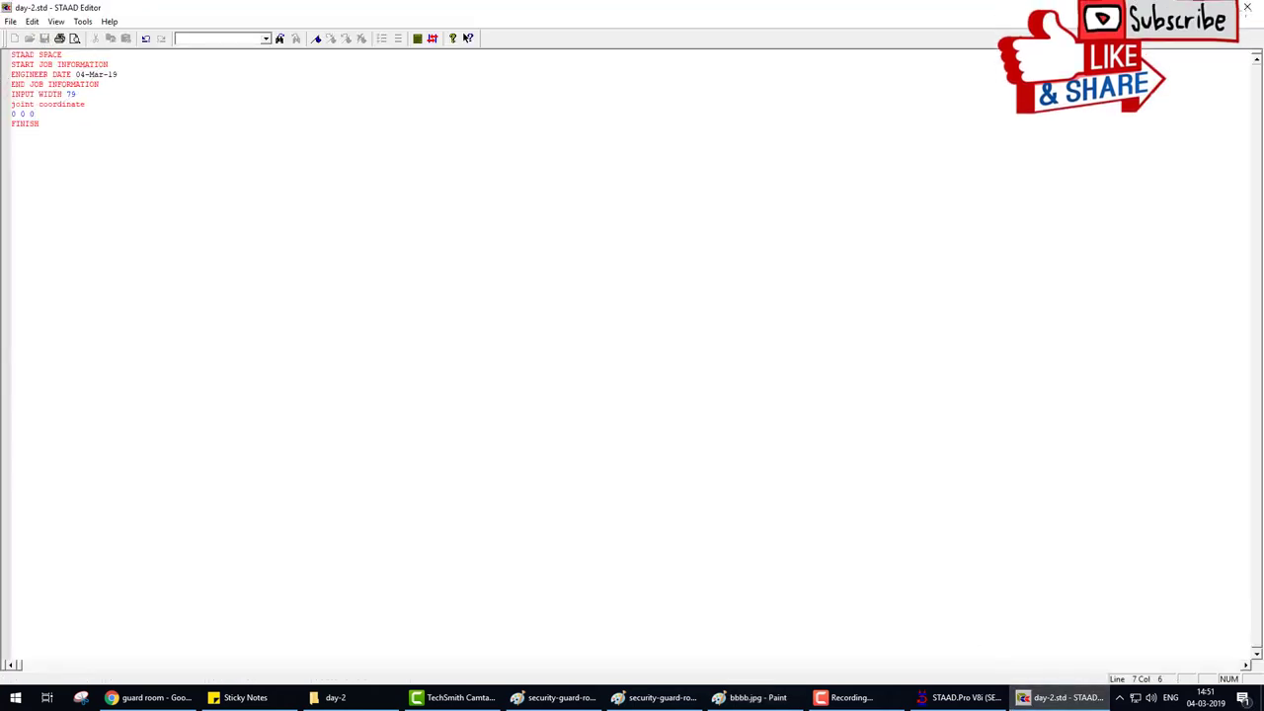
pyautogui.click(1247, 7)
pyautogui.click(999, 697)
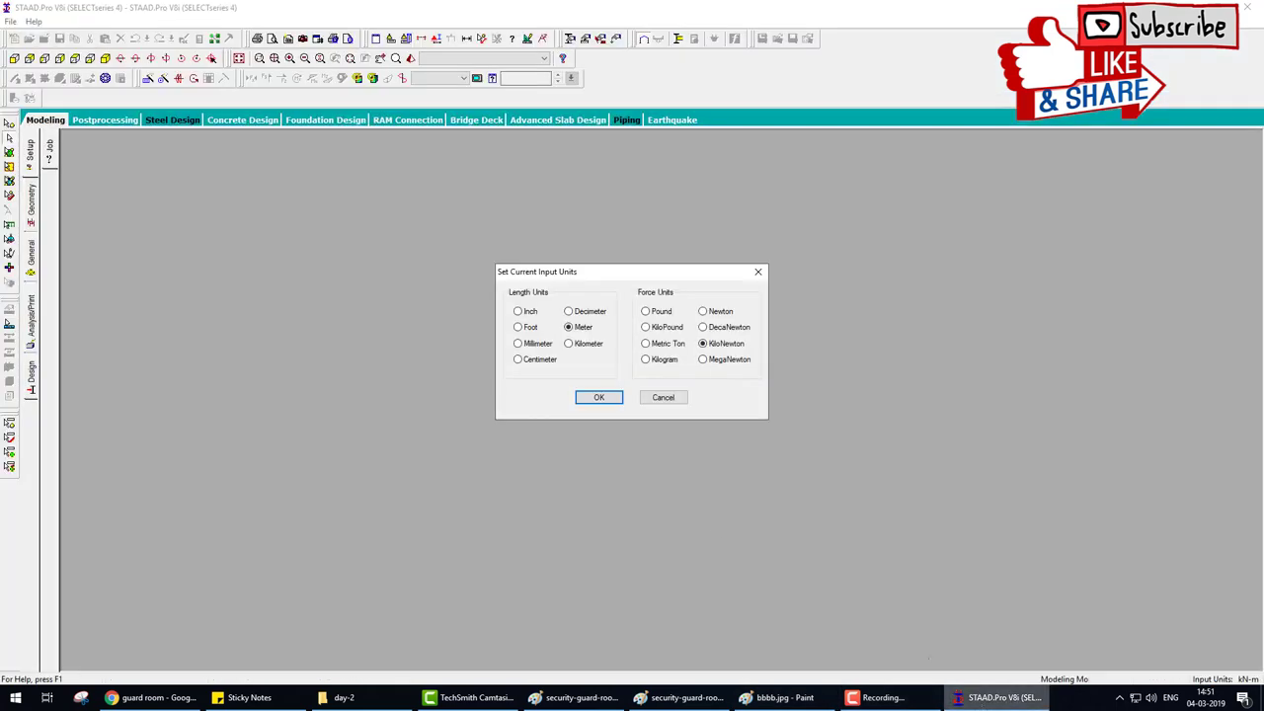
pyautogui.click(600, 397)
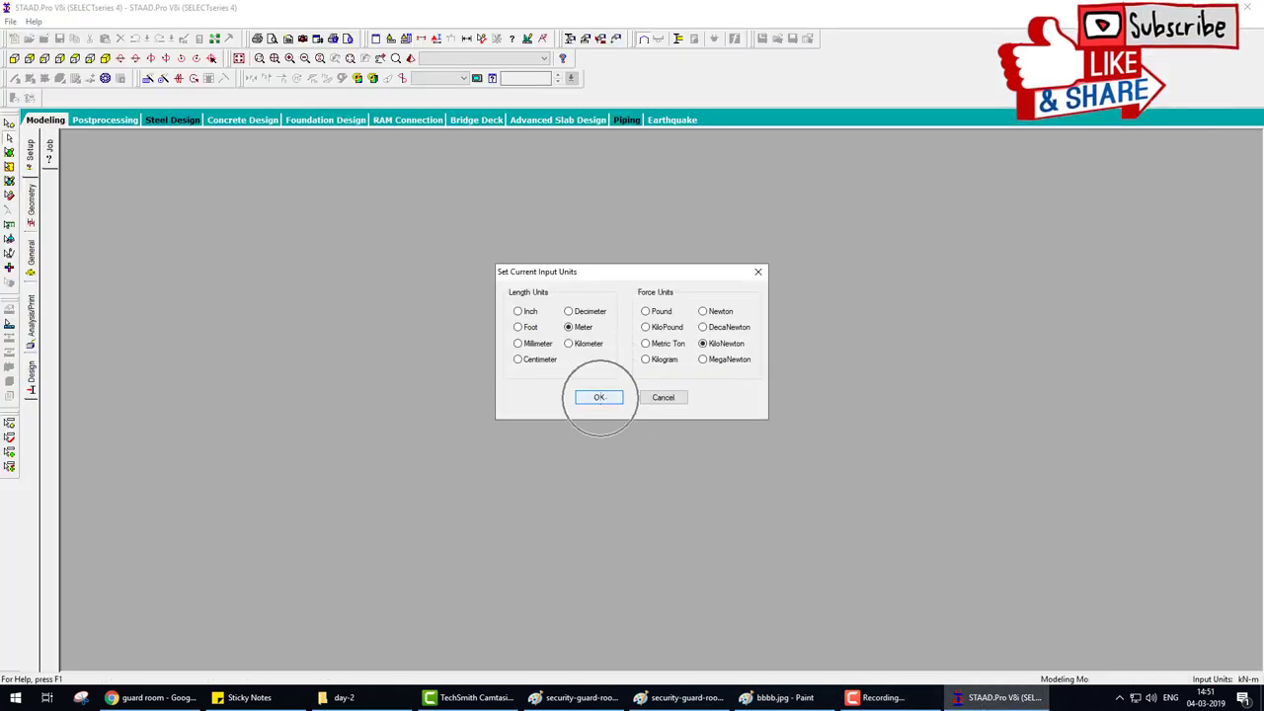
pyautogui.click(600, 397)
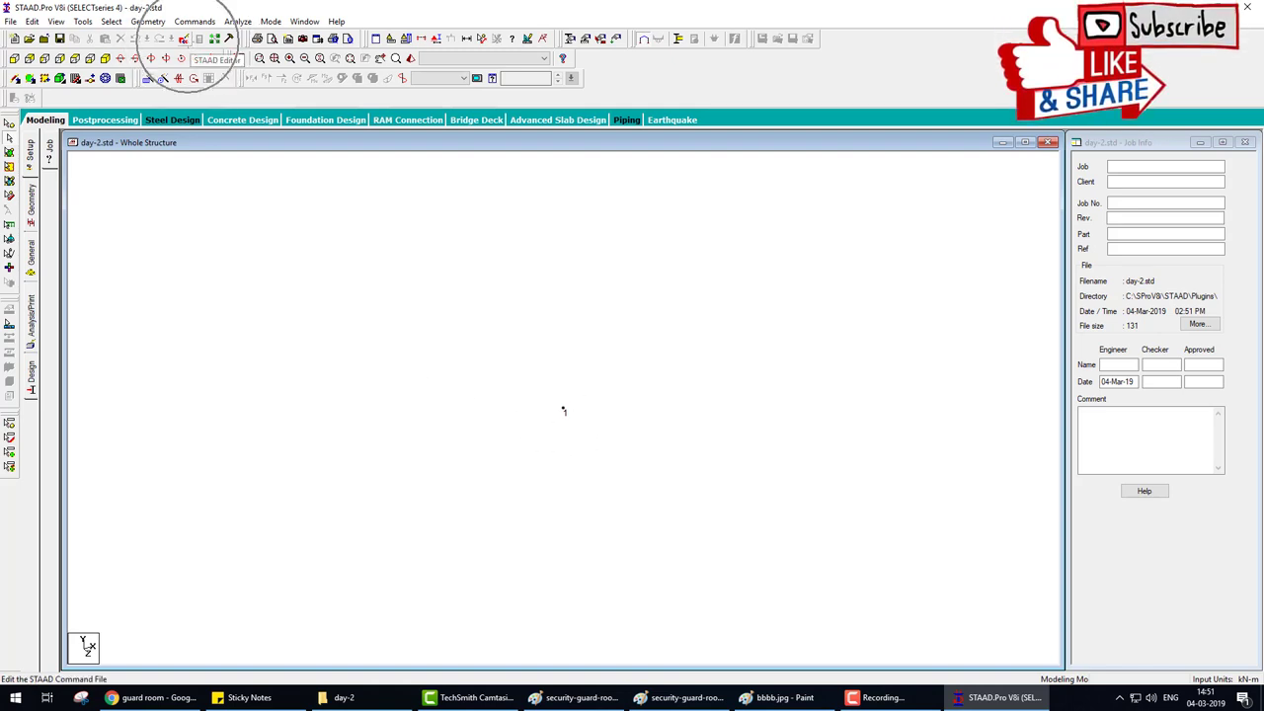
# - Reopen the STAAD Editor and add joint number 1 in front of the coordinates, making the line "1 0 0 0"
pyautogui.click(198, 38)
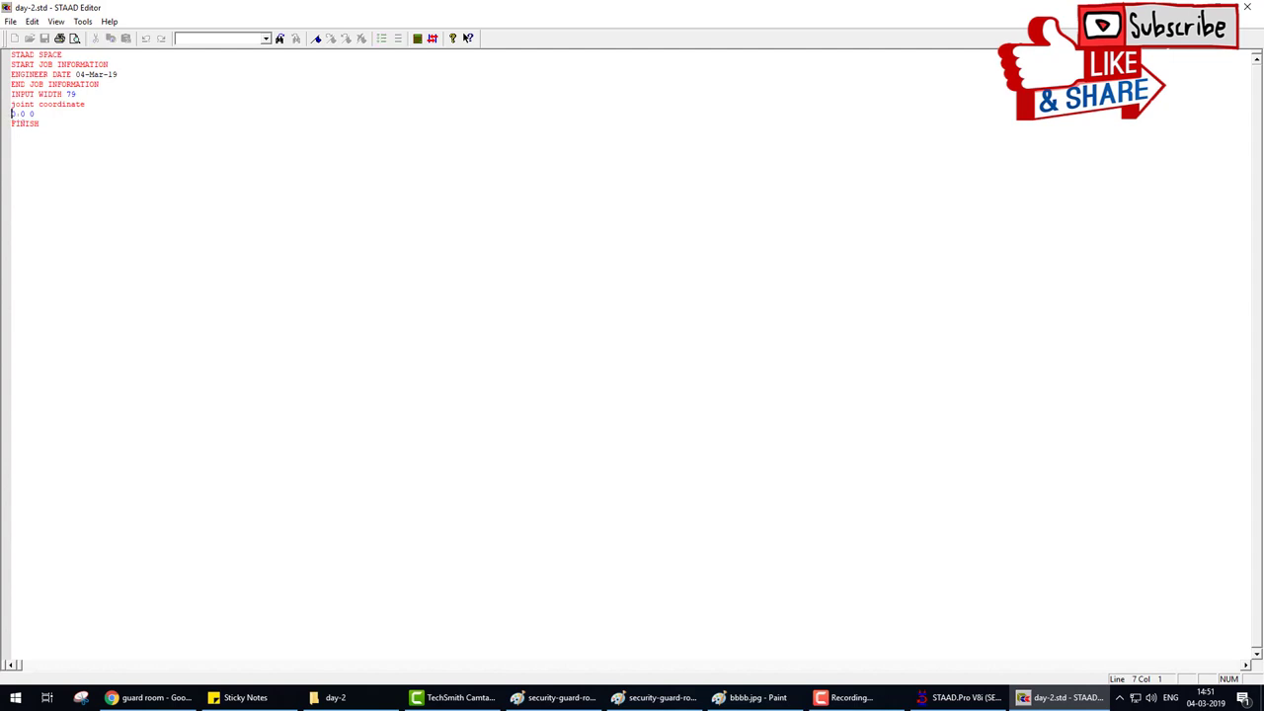
pyautogui.write('1')
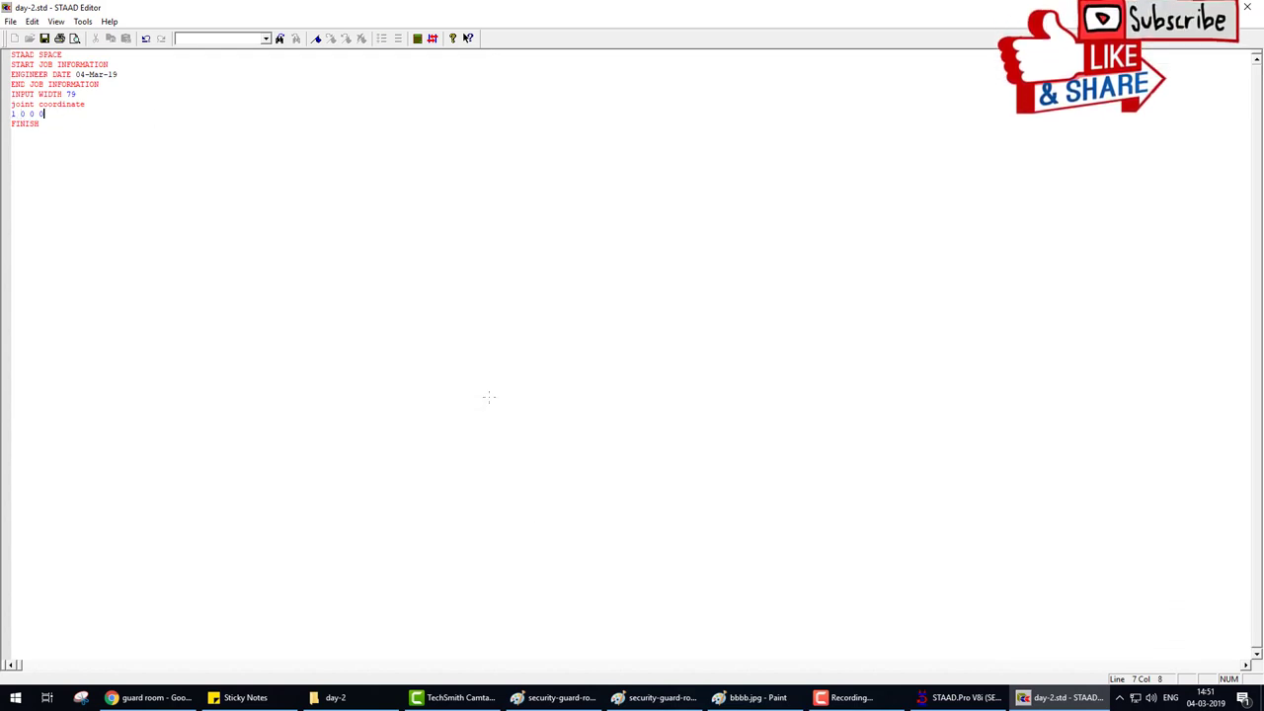
# - Switch to the Paint sketch and review the coordinates of nodes 1 and 2
pyautogui.click(753, 697)
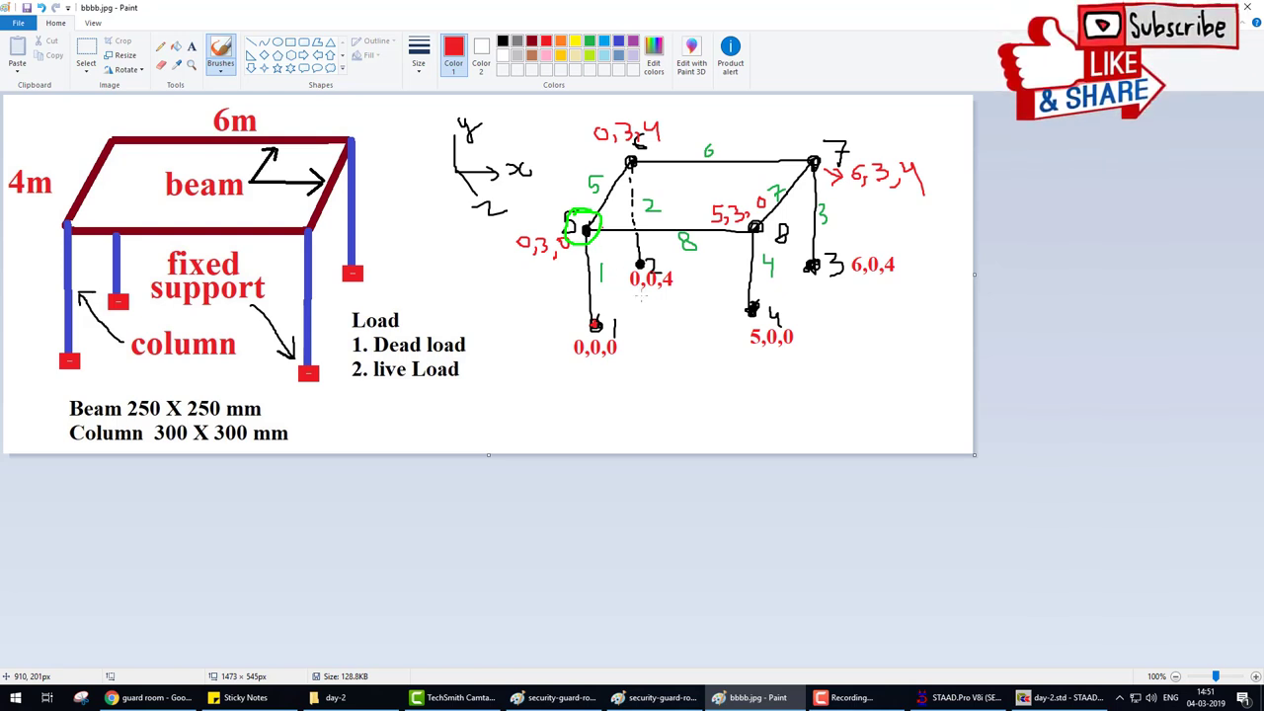
pyautogui.hotkey('ctrl', 'z')
pyautogui.moveTo(622, 259); pyautogui.dragTo(648, 251)
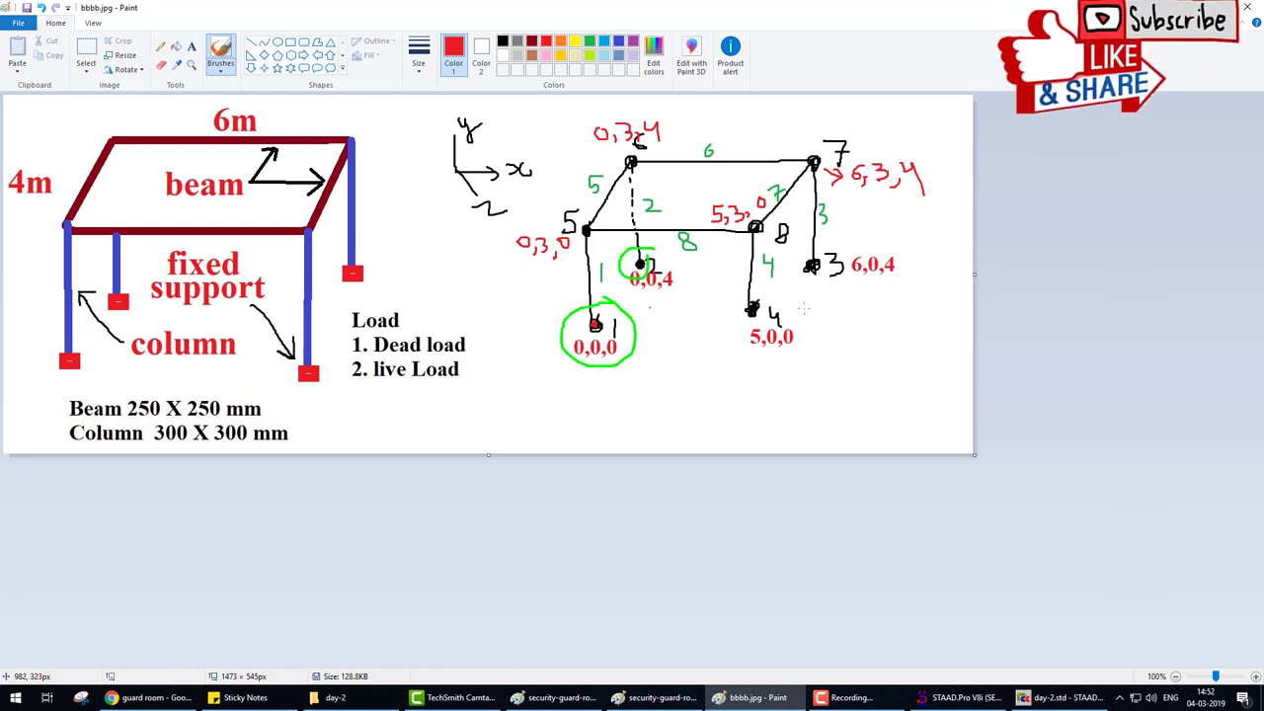
# - Check nodes 3 and 4 in the Paint sketch, return to the STAAD Editor and add the joint line "2 0 0 4" below joint 1
pyautogui.moveTo(794, 296); pyautogui.dragTo(782, 295)
pyautogui.moveTo(835, 233)
pyautogui.mouseDown()
pyautogui.moveTo(812, 301)
pyautogui.moveTo(829, 248)
pyautogui.mouseUp()
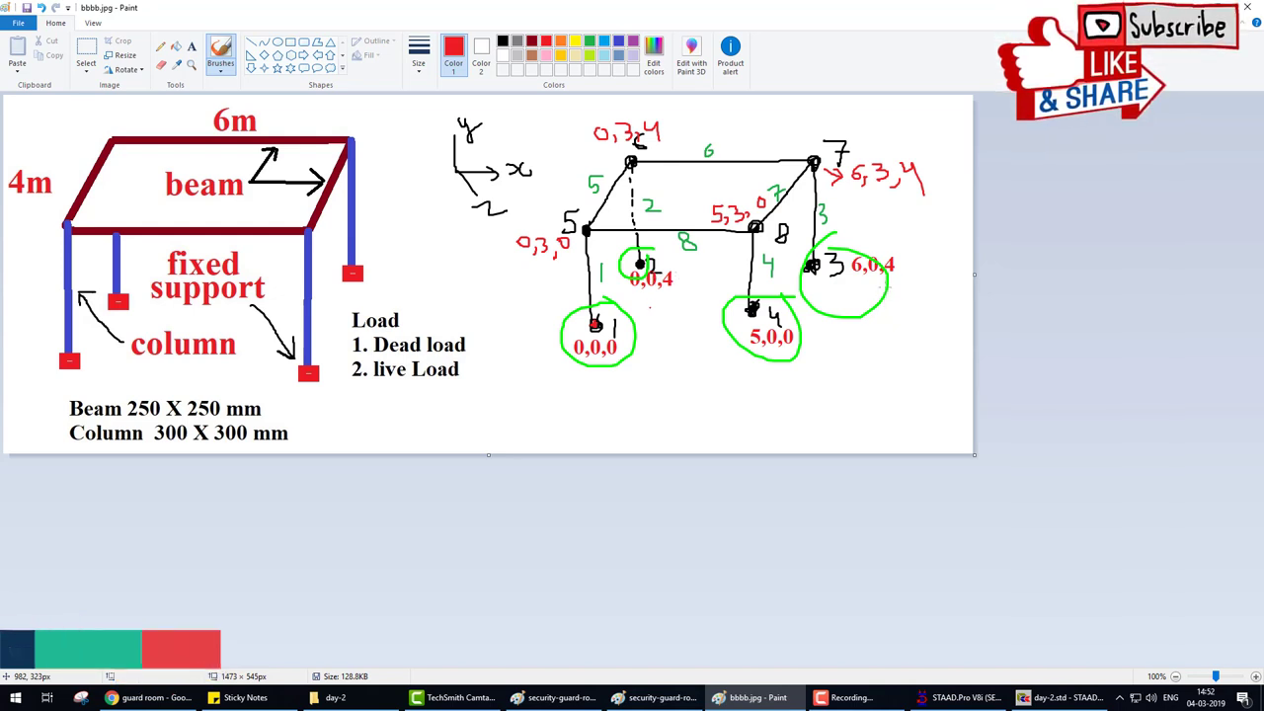
pyautogui.hotkey('alt', 'Tab')
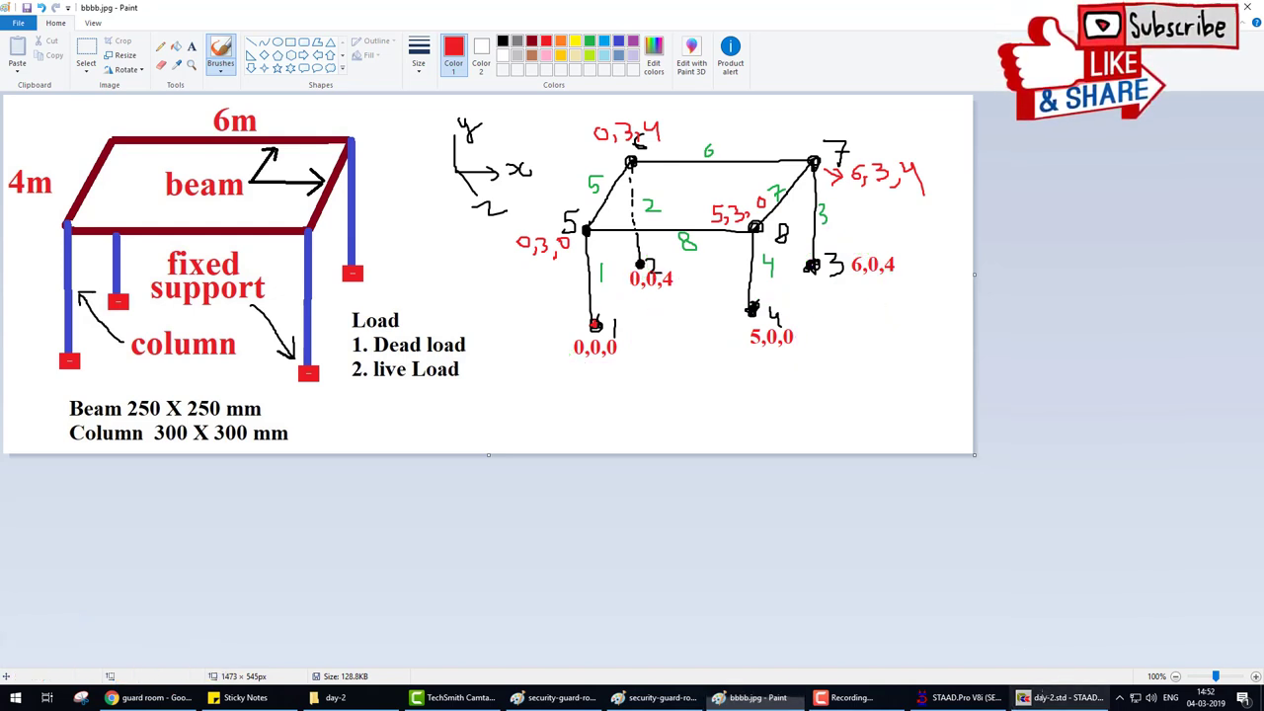
pyautogui.press('Return')
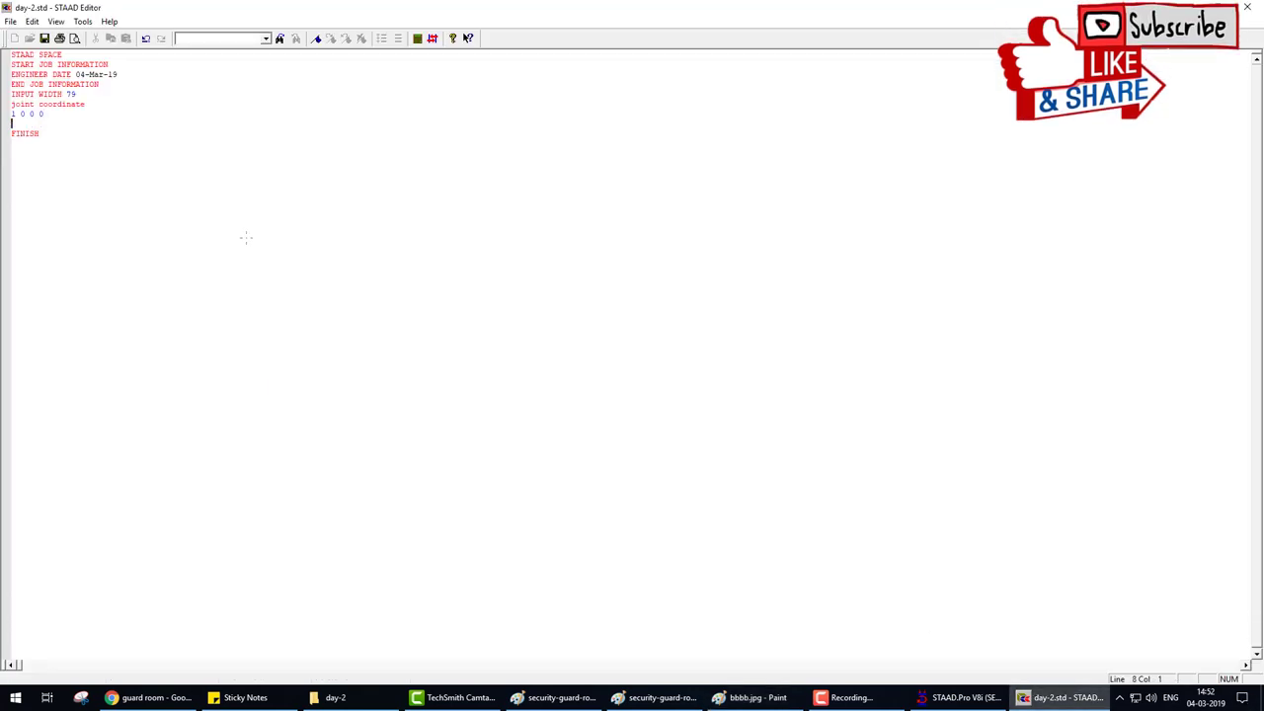
pyautogui.hotkey('alt', 'Tab')
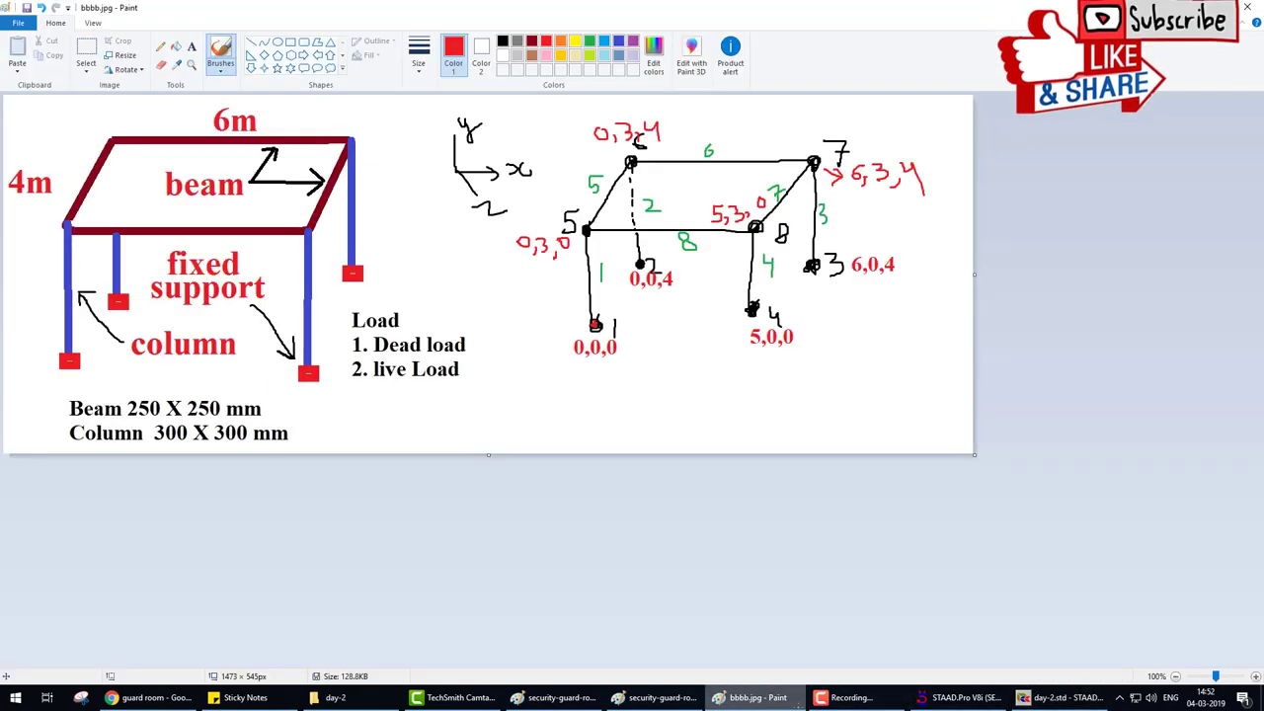
pyautogui.hotkey('alt', 'Tab')
pyautogui.write('2 ')
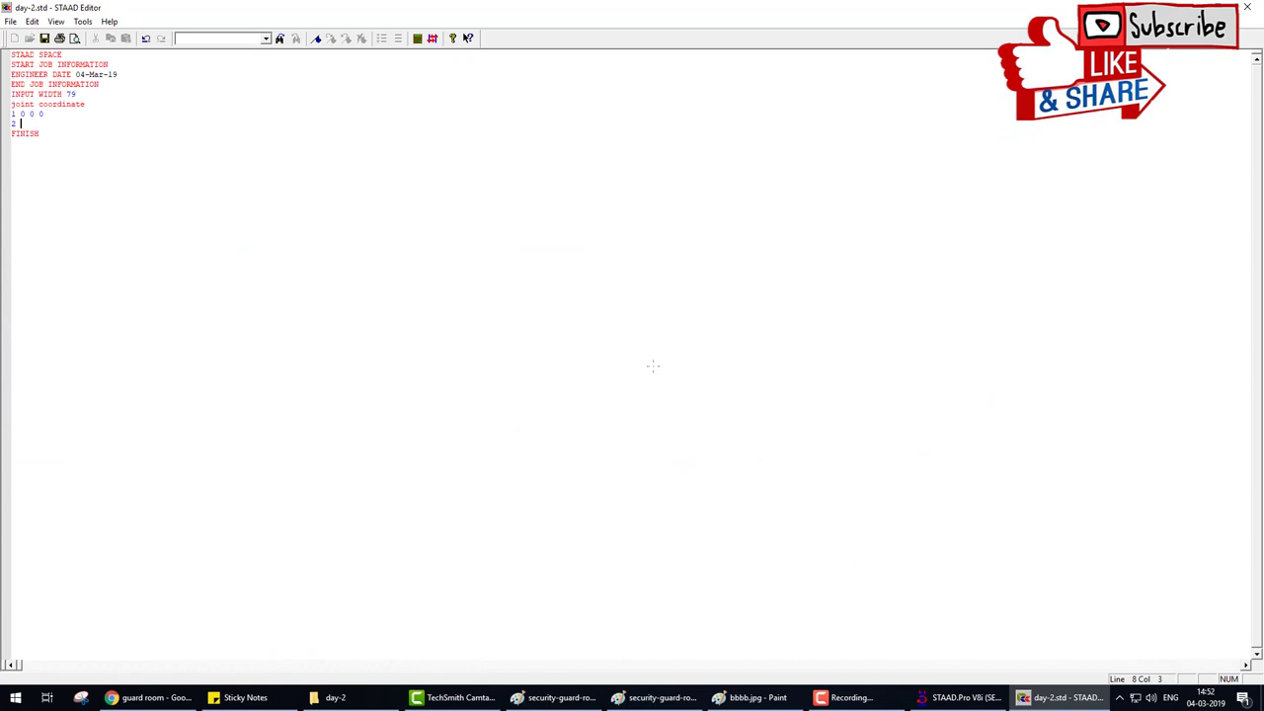
pyautogui.write('0 0 4')
# - Add the joint coordinate lines "3 6 0 4" and "4 6 0 0" below joint 2
pyautogui.press('Return')
pyautogui.write('3 ')
pyautogui.write('6 0 4 ')
pyautogui.write('4 ')
pyautogui.write('6 0')
pyautogui.write(' 0')
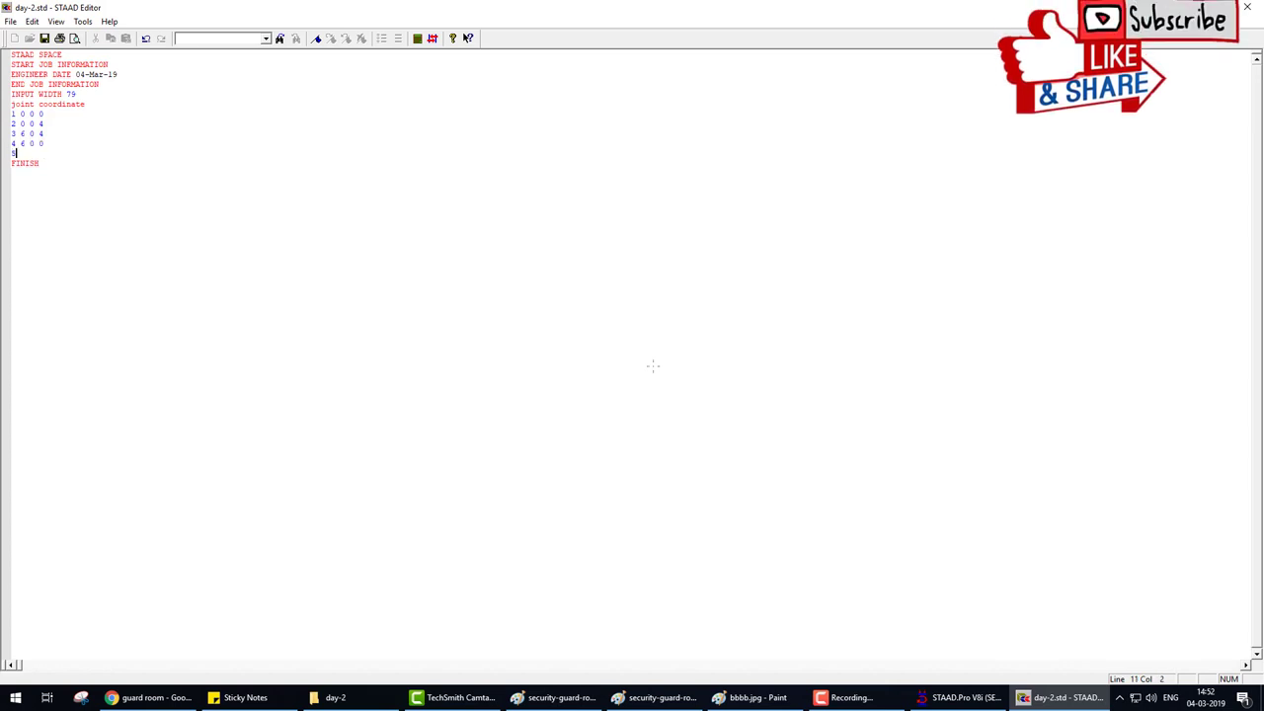
# - Recheck the upper nodes in the Paint sketch, and enter the joint lines "5 0 3 0" and "6 0 3 4" in the STAAD Editor
pyautogui.click(752, 697)
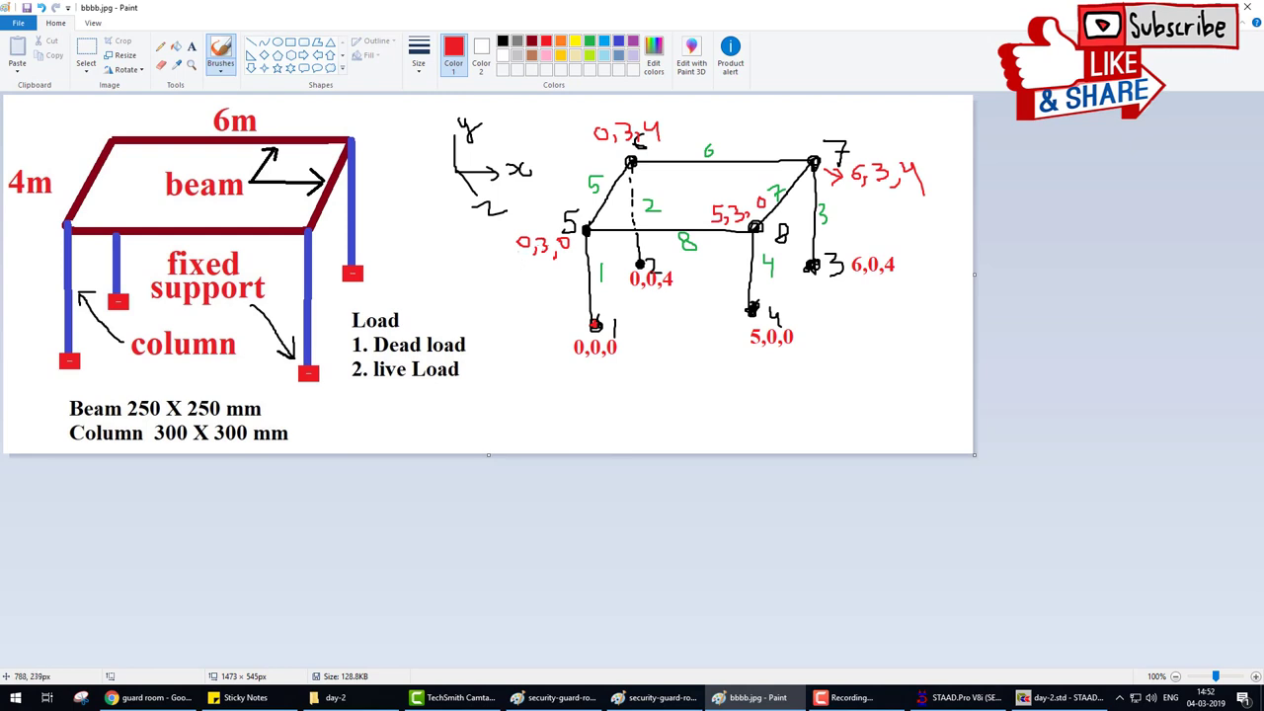
pyautogui.hotkey('alt', 'Tab')
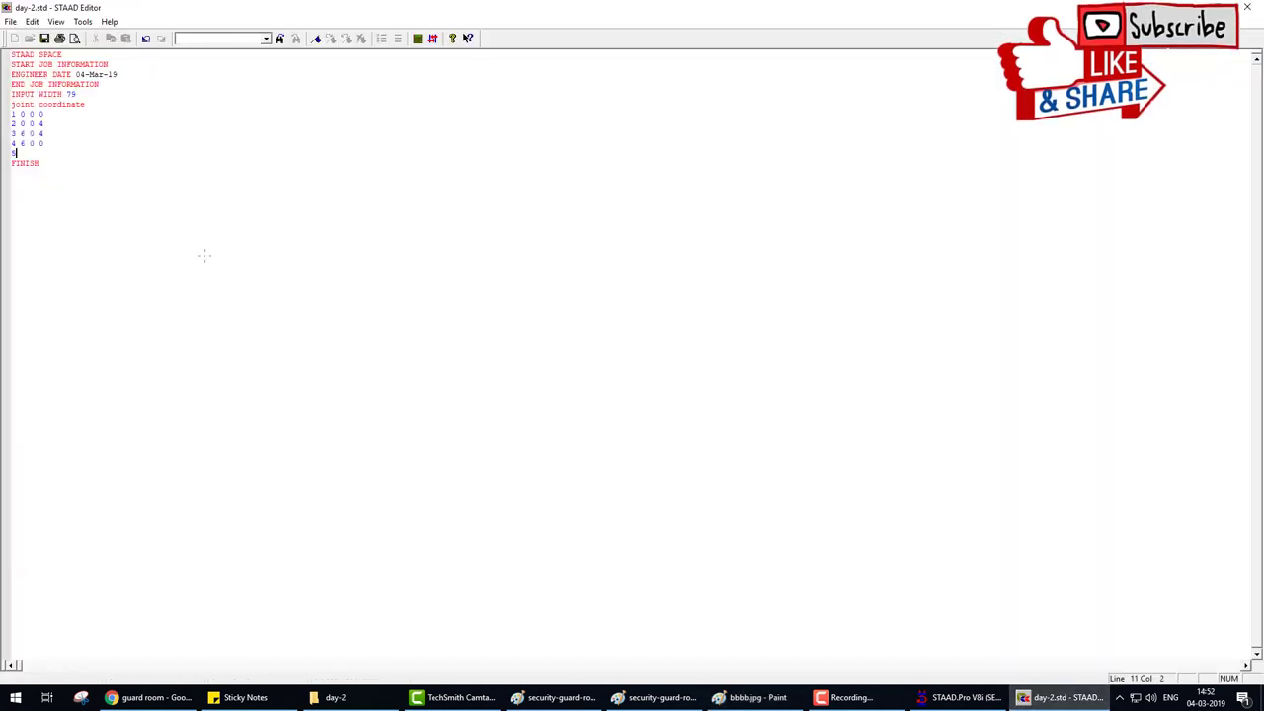
pyautogui.write('0 3 0')
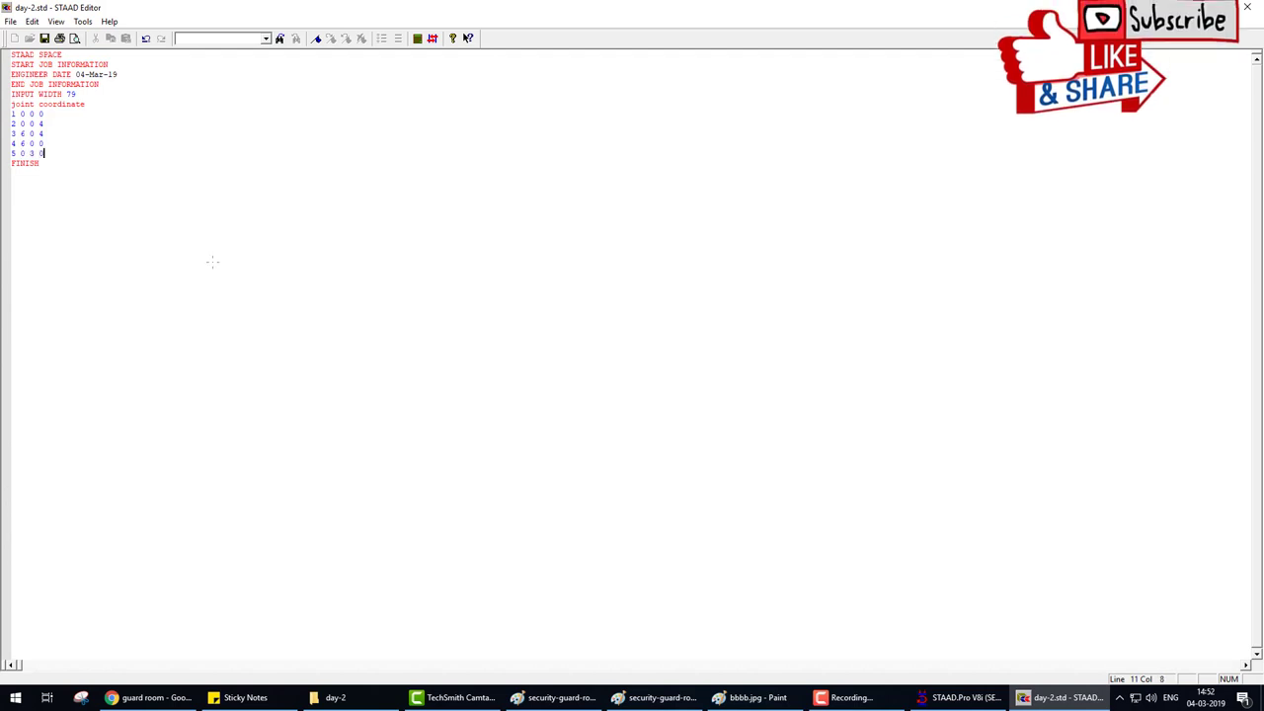
pyautogui.press('Return')
pyautogui.write('4')
pyautogui.write(' 0 ')
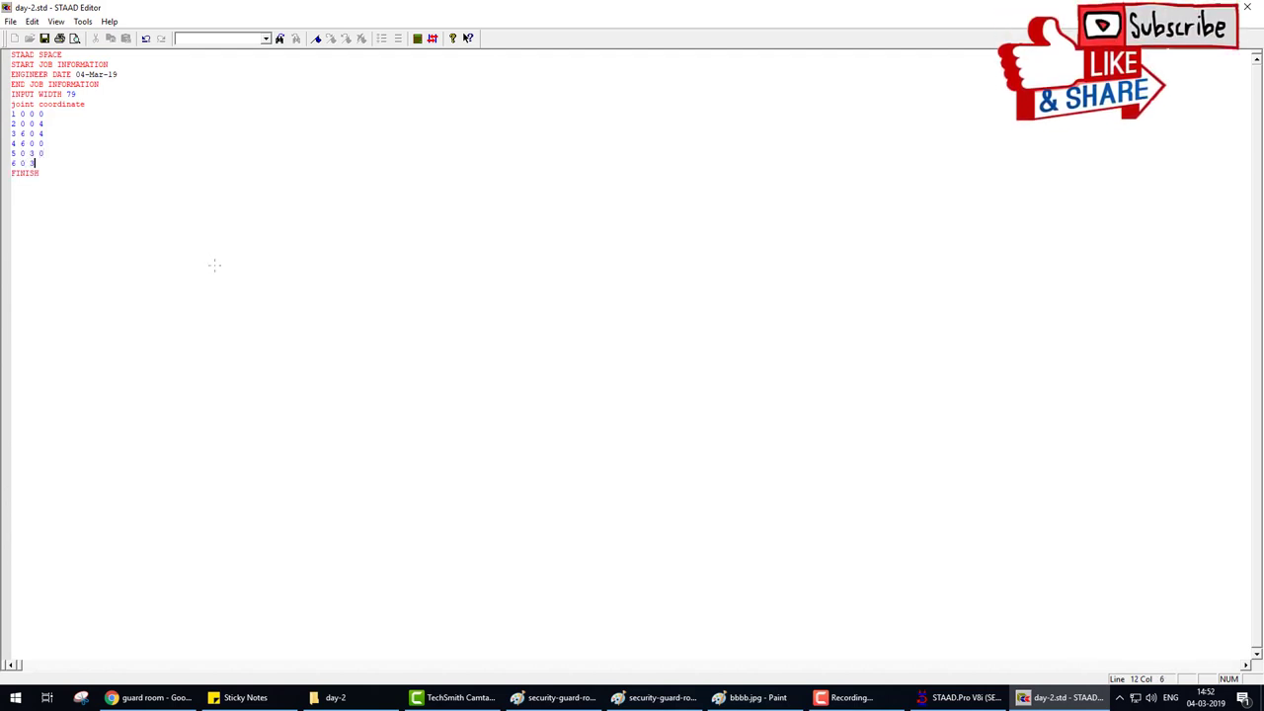
pyautogui.write('3 4')
pyautogui.press('Return')
# - Add joint lines "7 6 3 4" and "8 6 3 0", and return to the STAAD.Pro model accepting Meter and KiloNewton as input units
pyautogui.write('7 ')
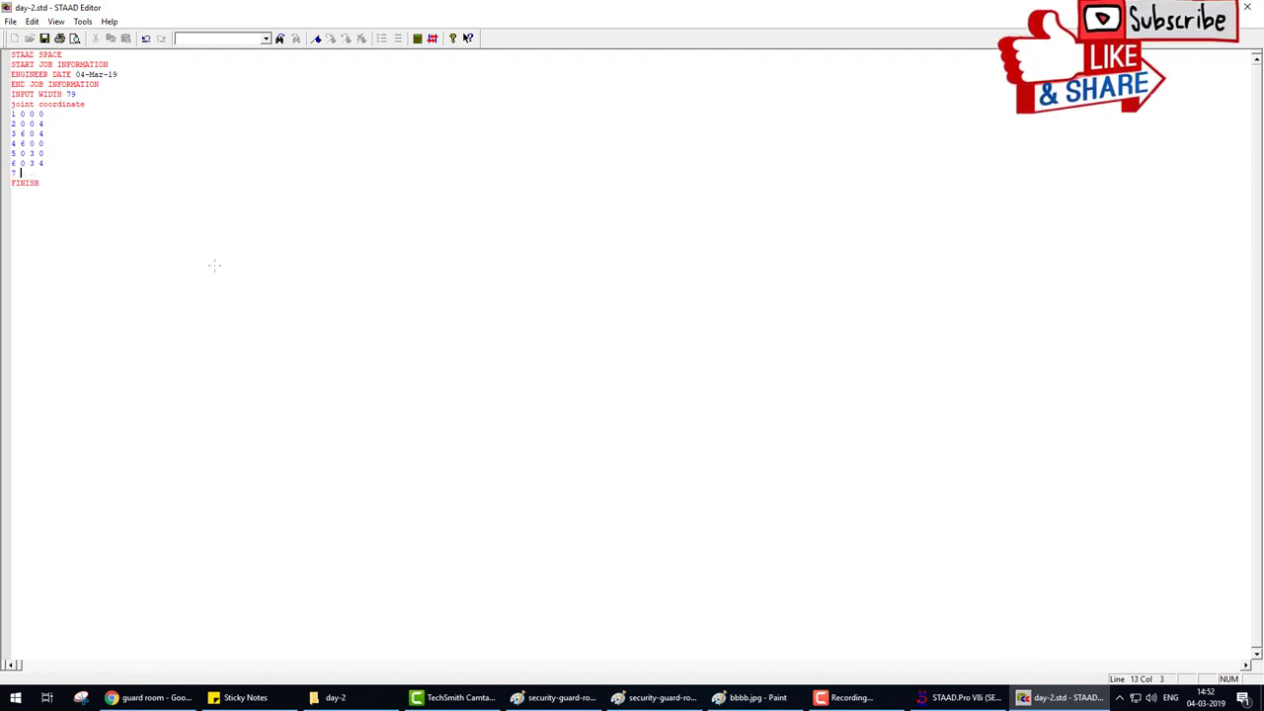
pyautogui.write('6 3 4 ')
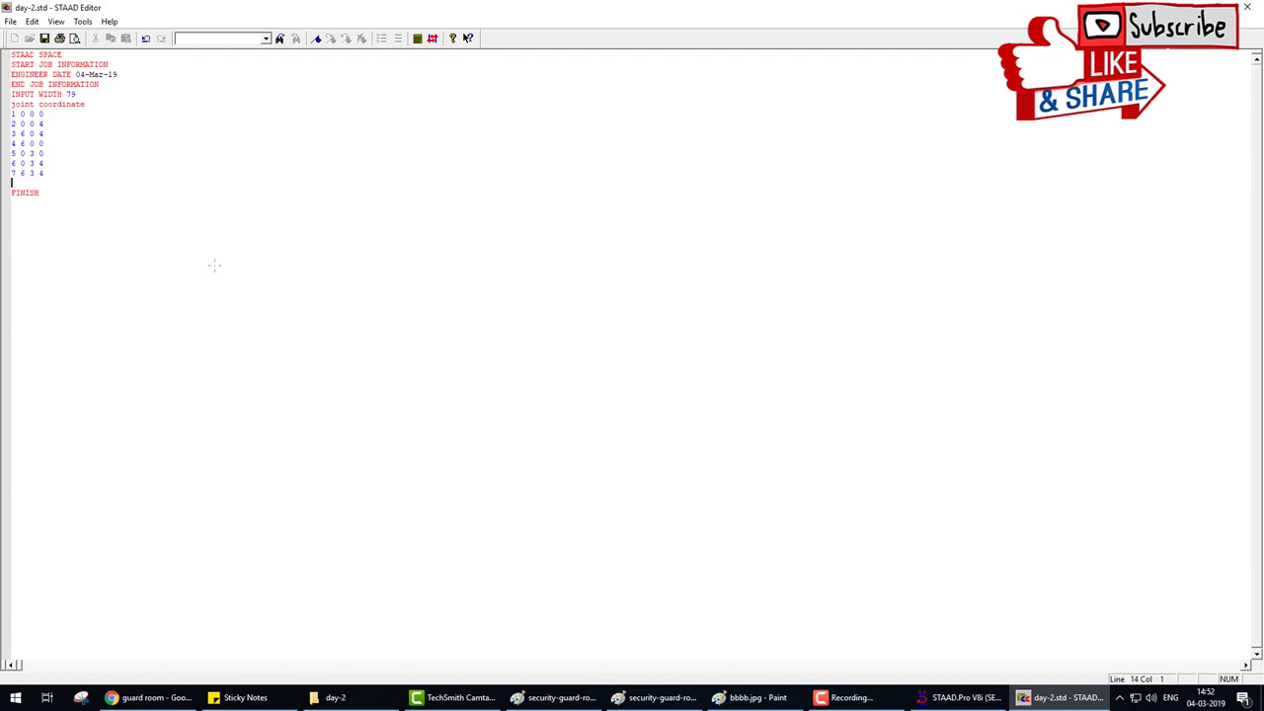
pyautogui.write('8 ')
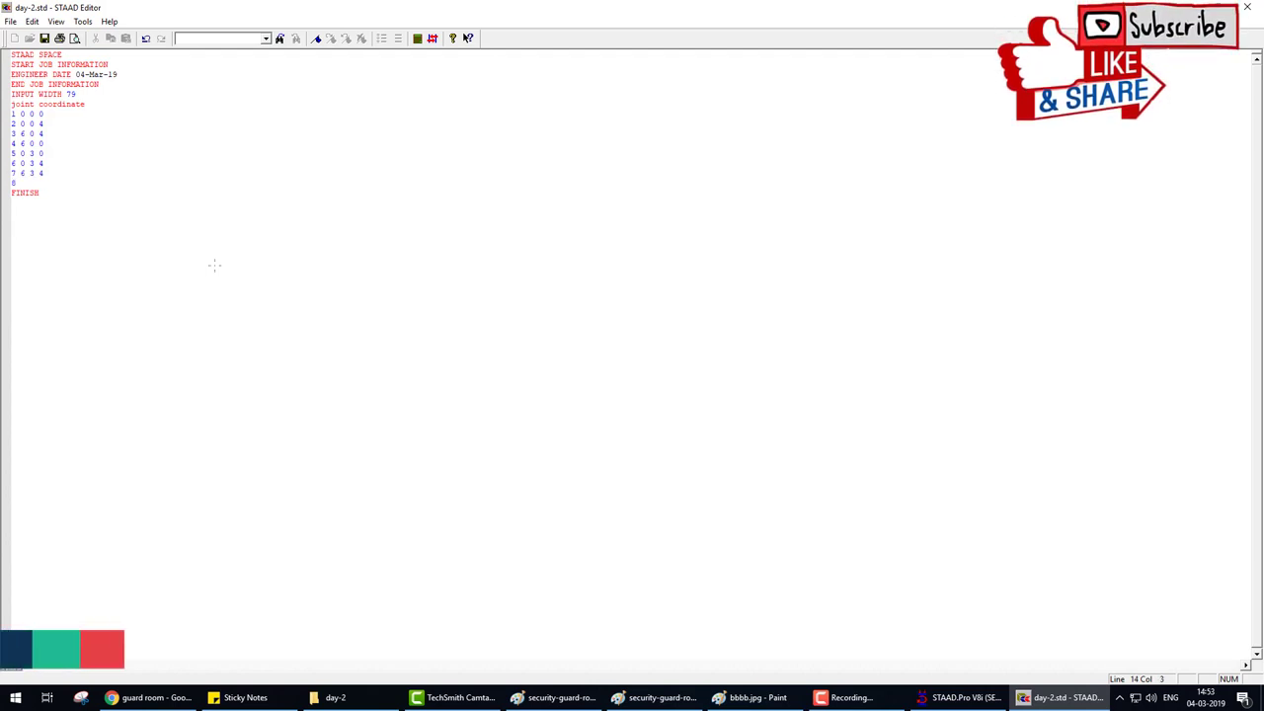
pyautogui.write('6 3 0')
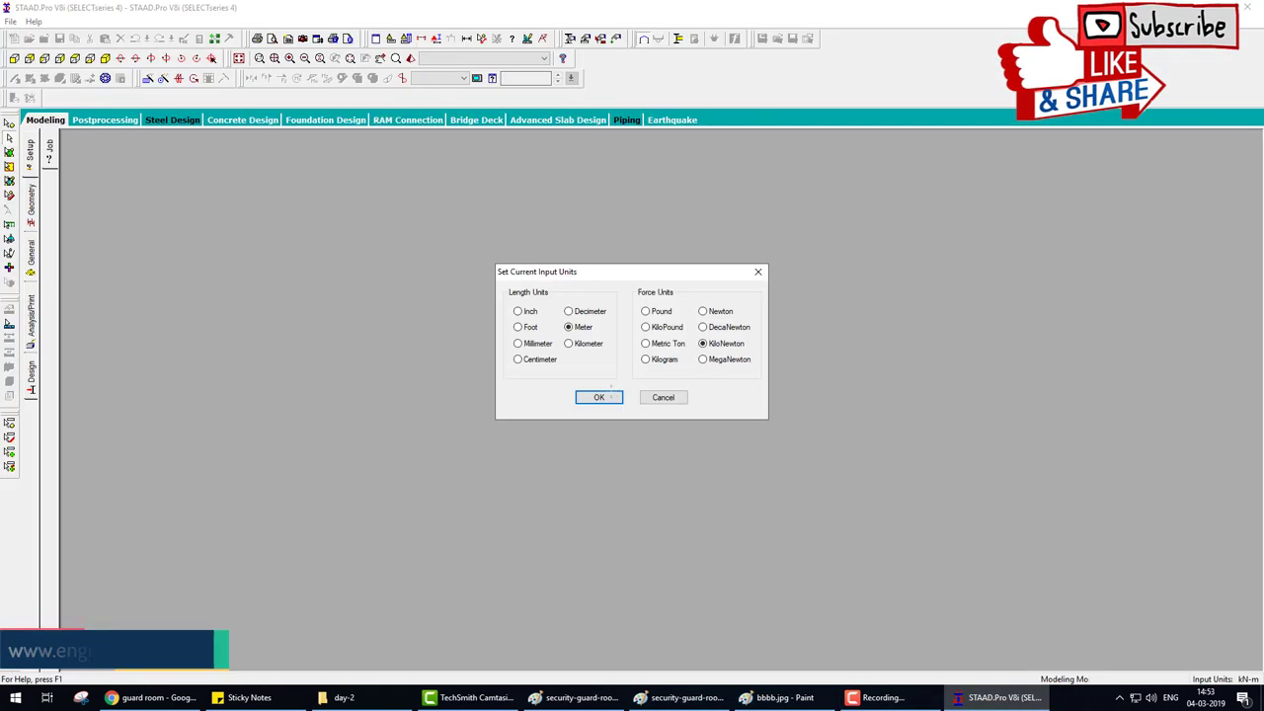
pyautogui.press('Return')
pyautogui.scroll(-1, 599, 440)
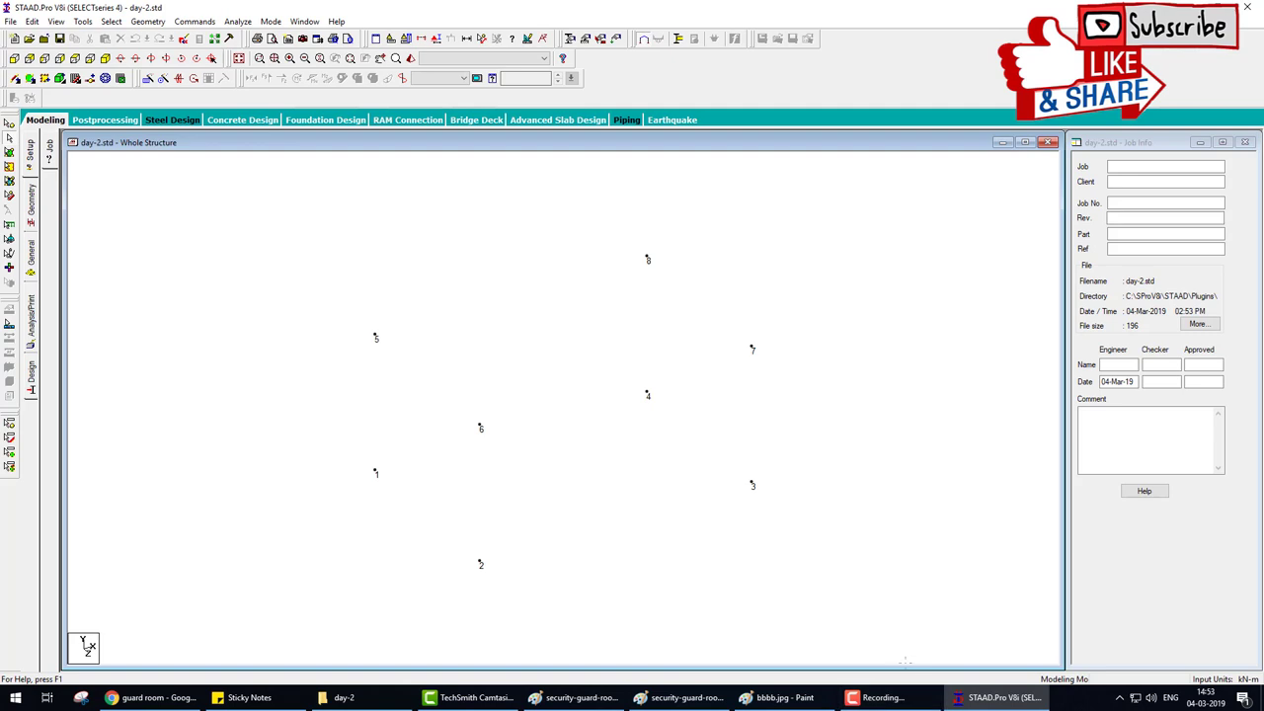
# - Switch to the Paint sketch and examine member 1 and the nodes at its two ends
pyautogui.click(780, 698)
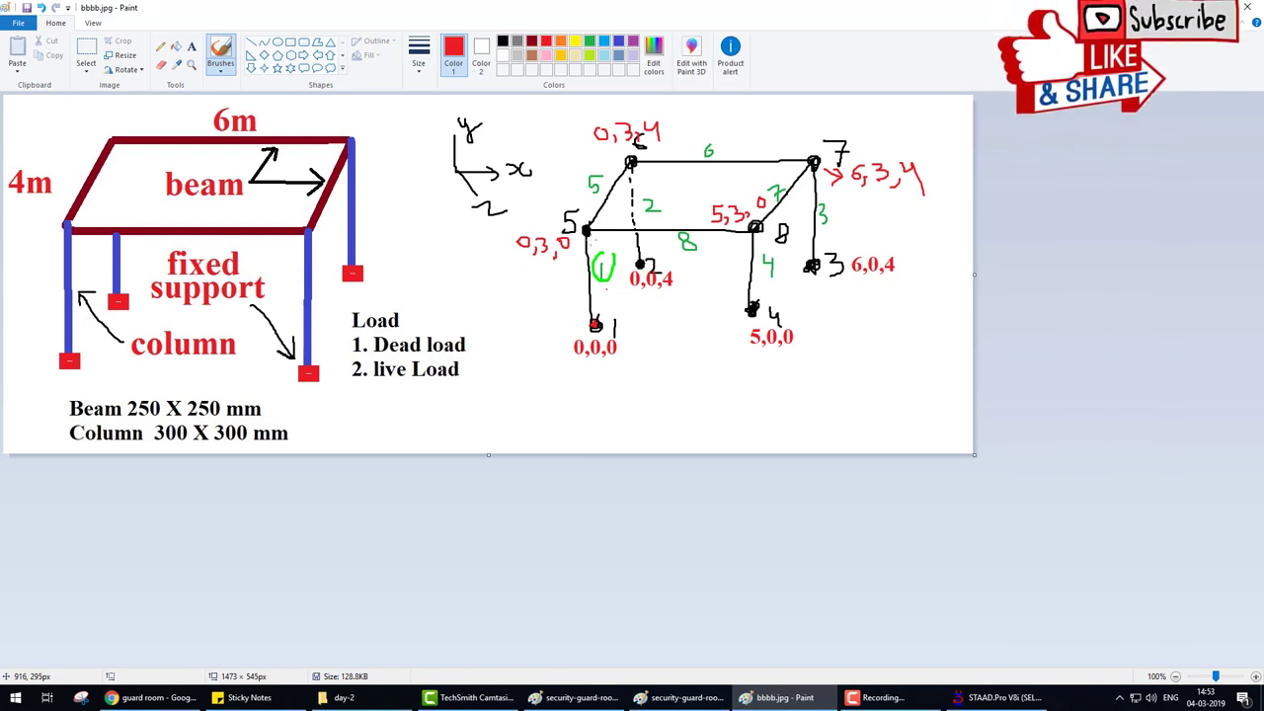
pyautogui.moveTo(625, 326); pyautogui.dragTo(631, 344)
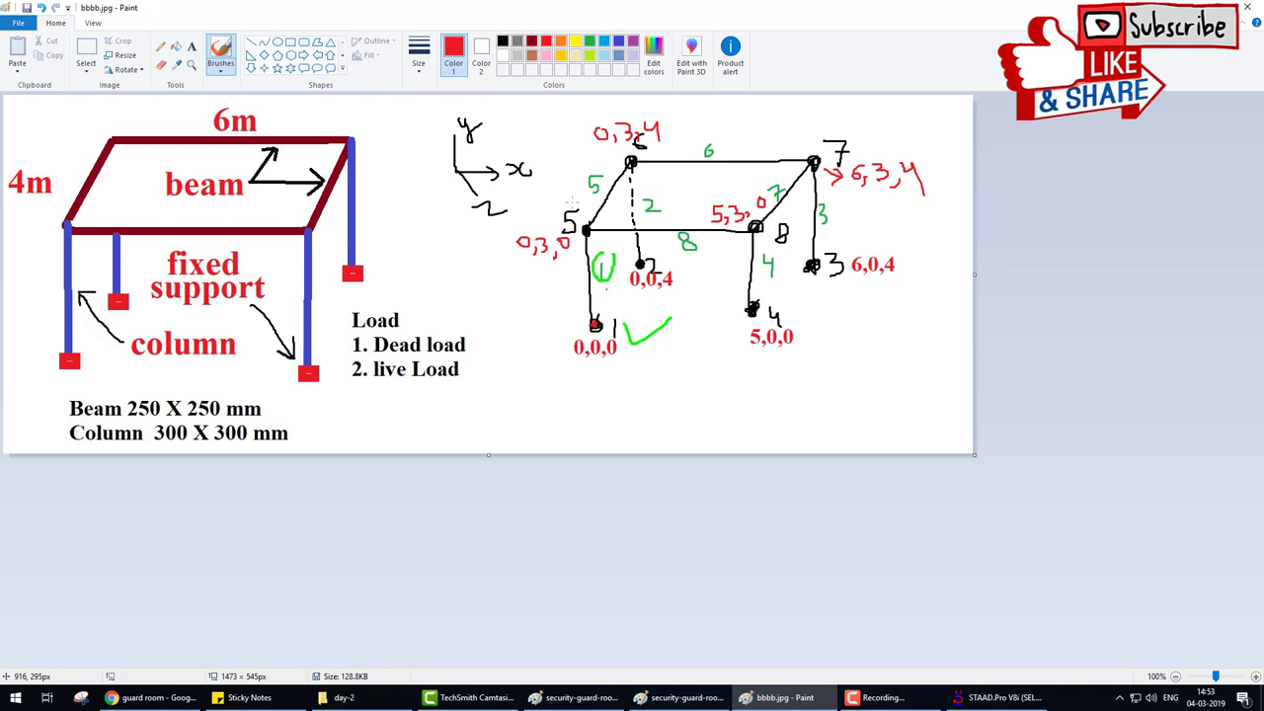
pyautogui.moveTo(571, 202)
pyautogui.mouseDown()
pyautogui.moveTo(580, 215)
pyautogui.moveTo(575, 205)
pyautogui.mouseUp()
pyautogui.press('Escape')
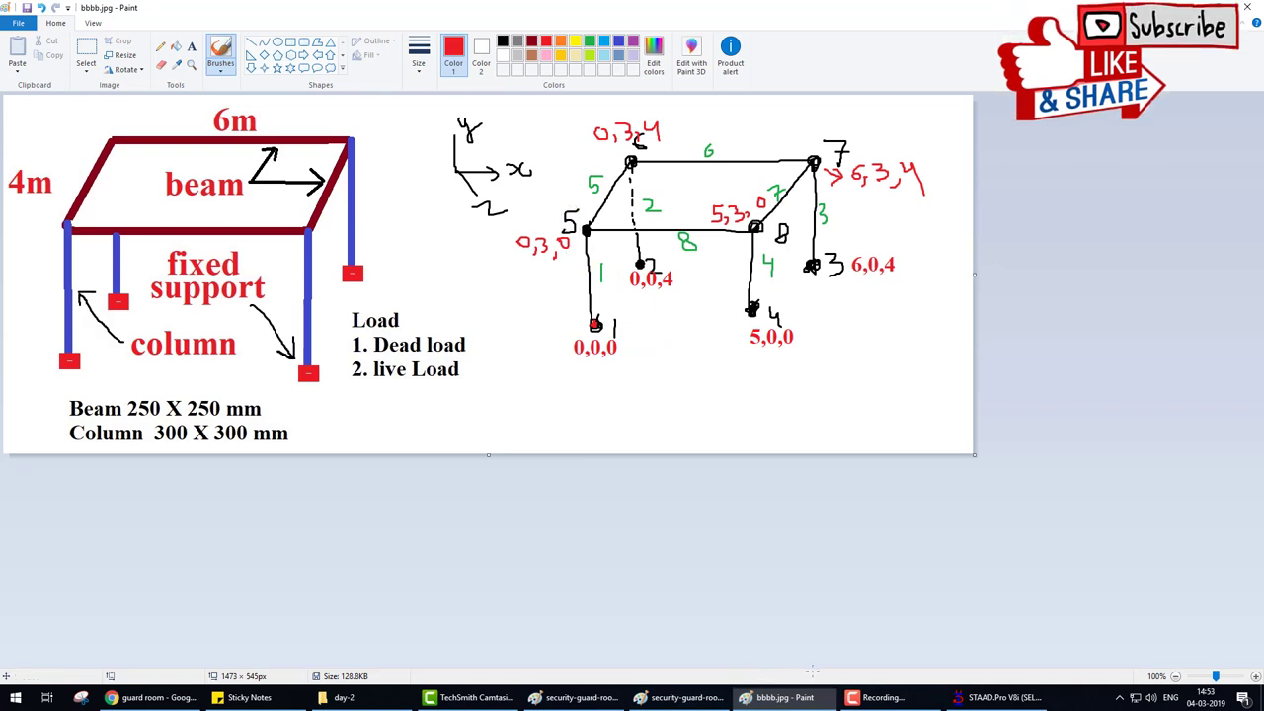
# - Return to STAAD.Pro, reopen the STAAD Editor and add a "member incidence" line below joint 8, followed by a blank line
pyautogui.click(999, 697)
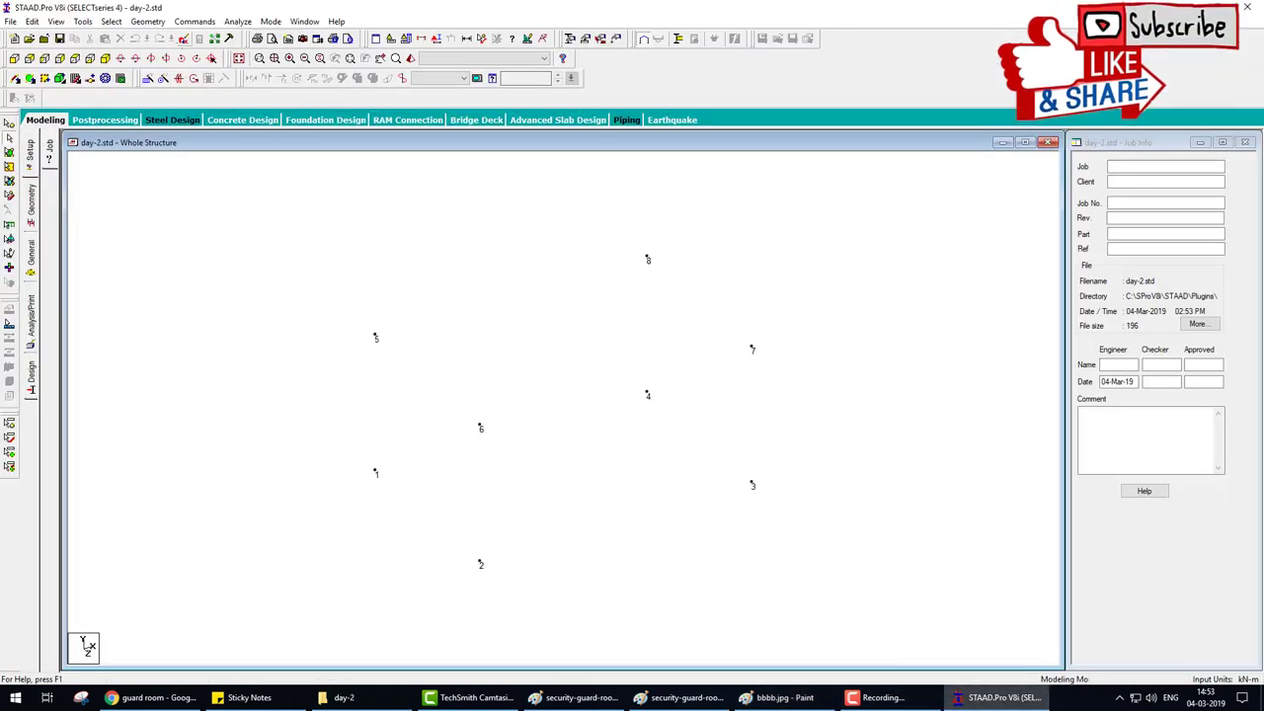
pyautogui.click(184, 38)
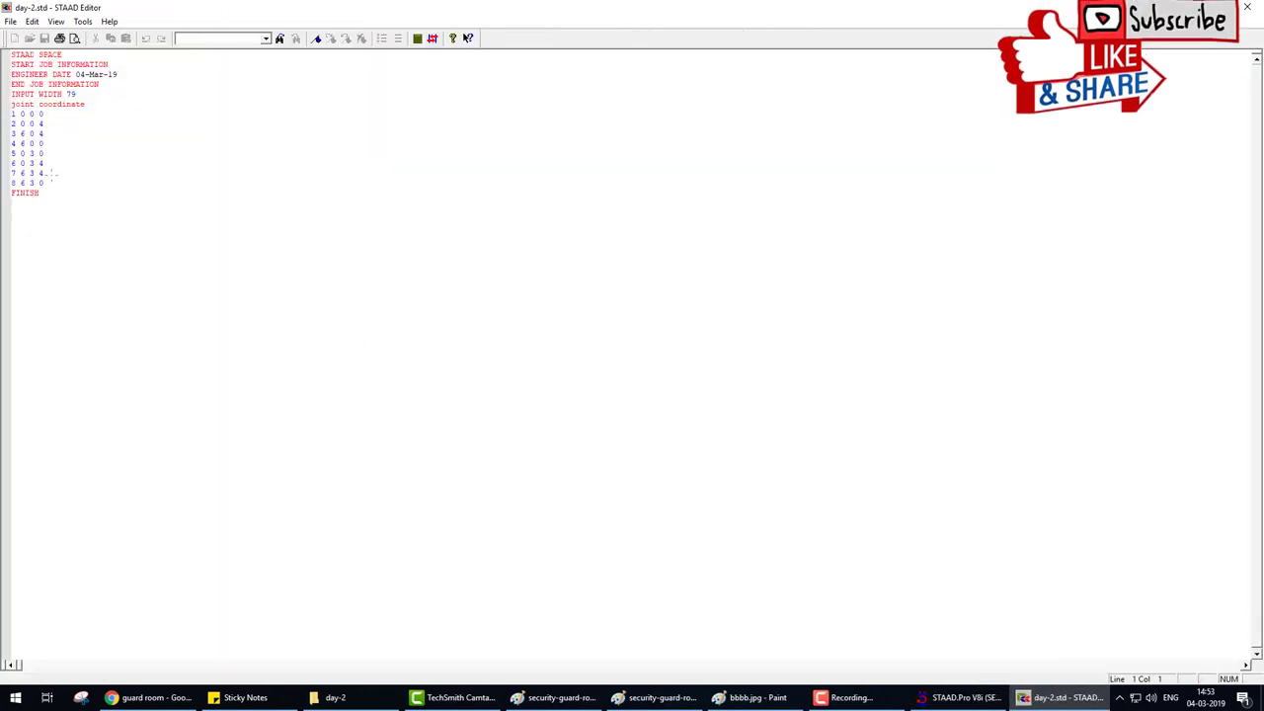
pyautogui.click(54, 183)
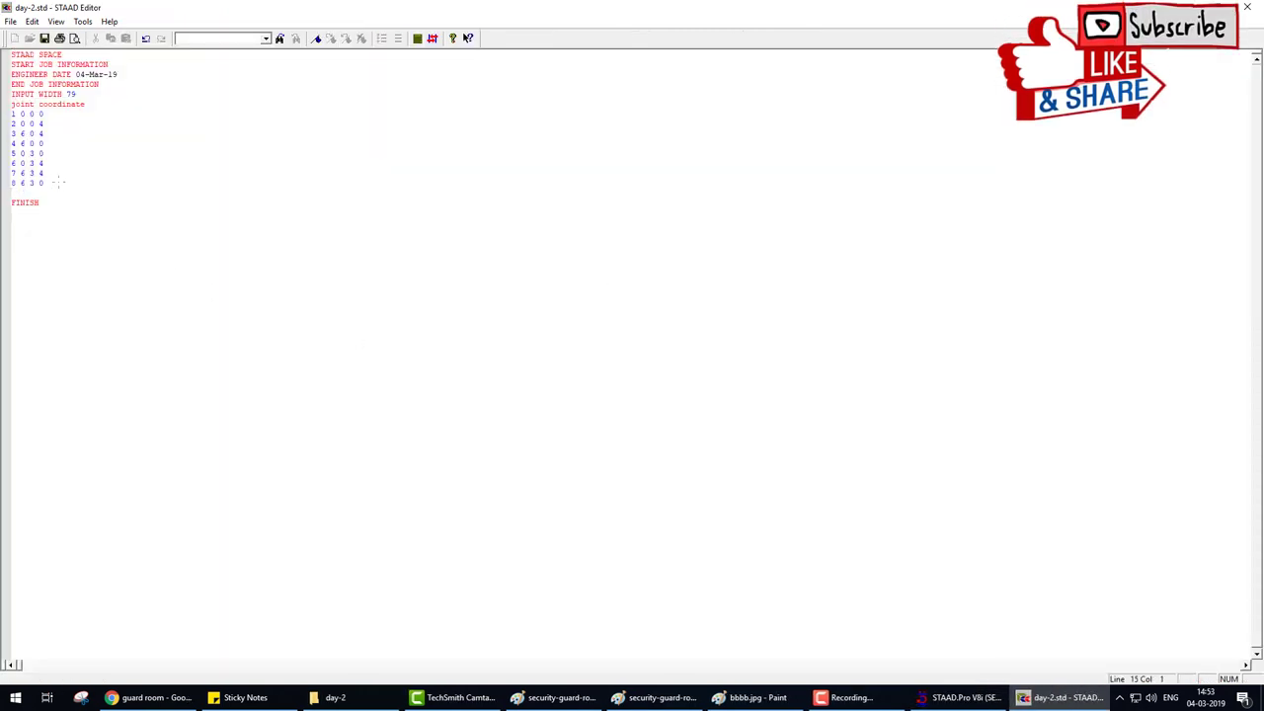
pyautogui.write('member incidence')
pyautogui.press('Return')
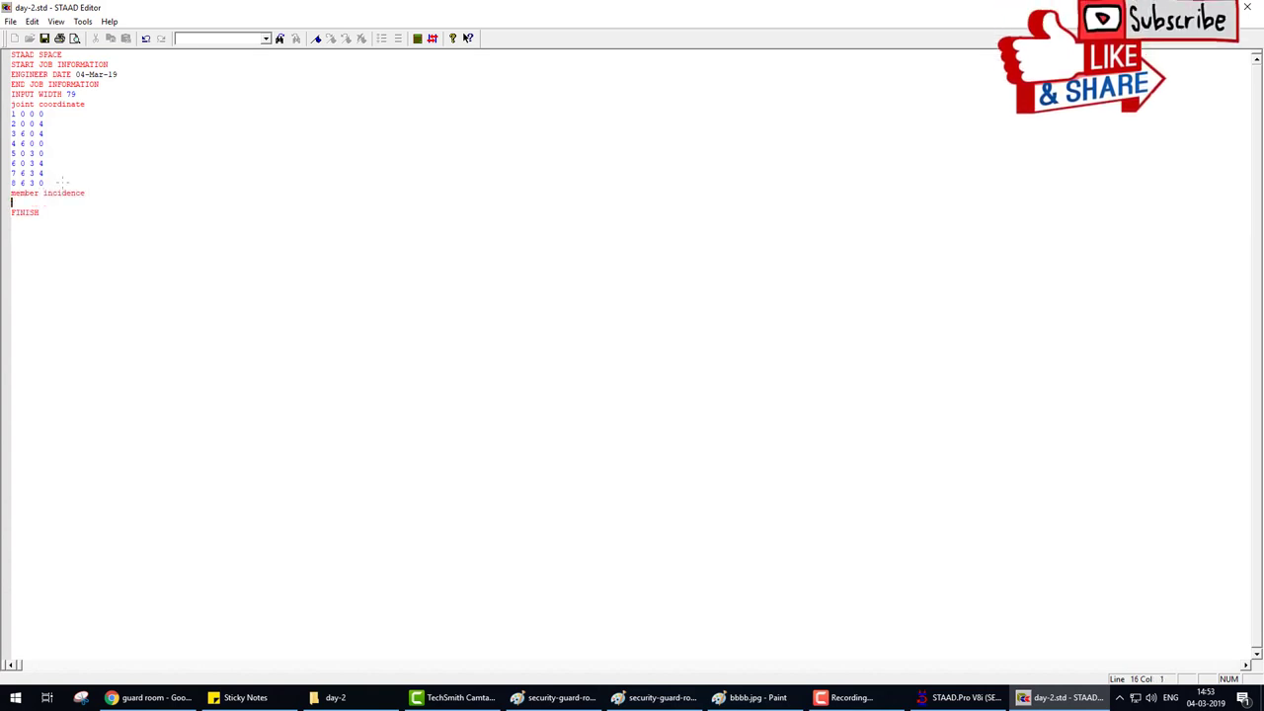
# - Enter member line "1 1 5", save and close the STAAD Editor, and accept Meter and KiloNewton as the input units
pyautogui.write('1 ')
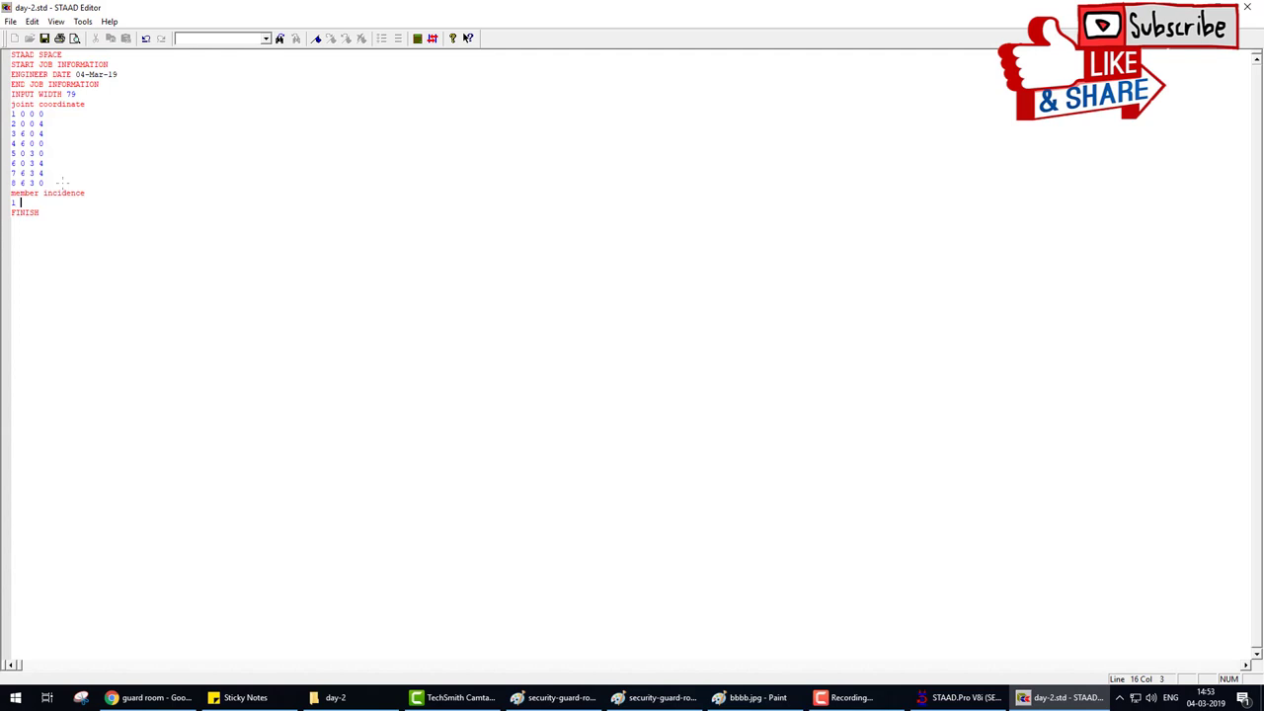
pyautogui.write('1 5')
pyautogui.click(46, 39)
pyautogui.click(1248, 6)
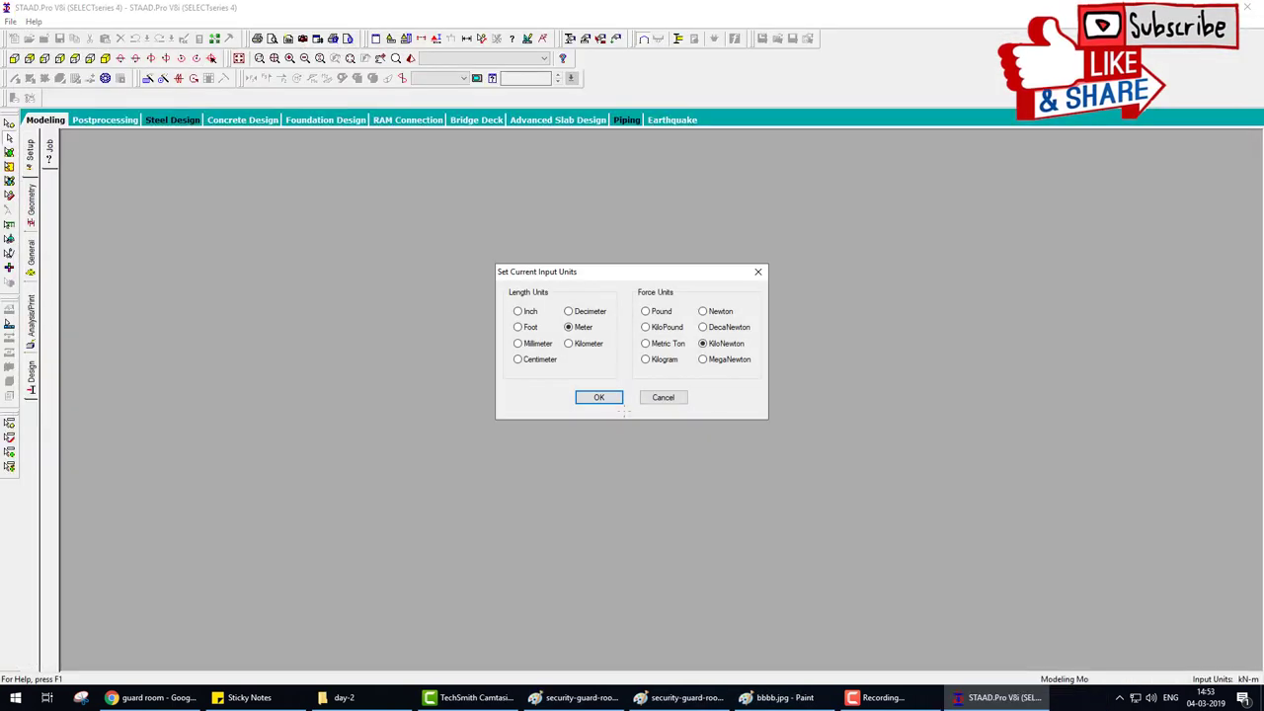
pyautogui.click(601, 393)
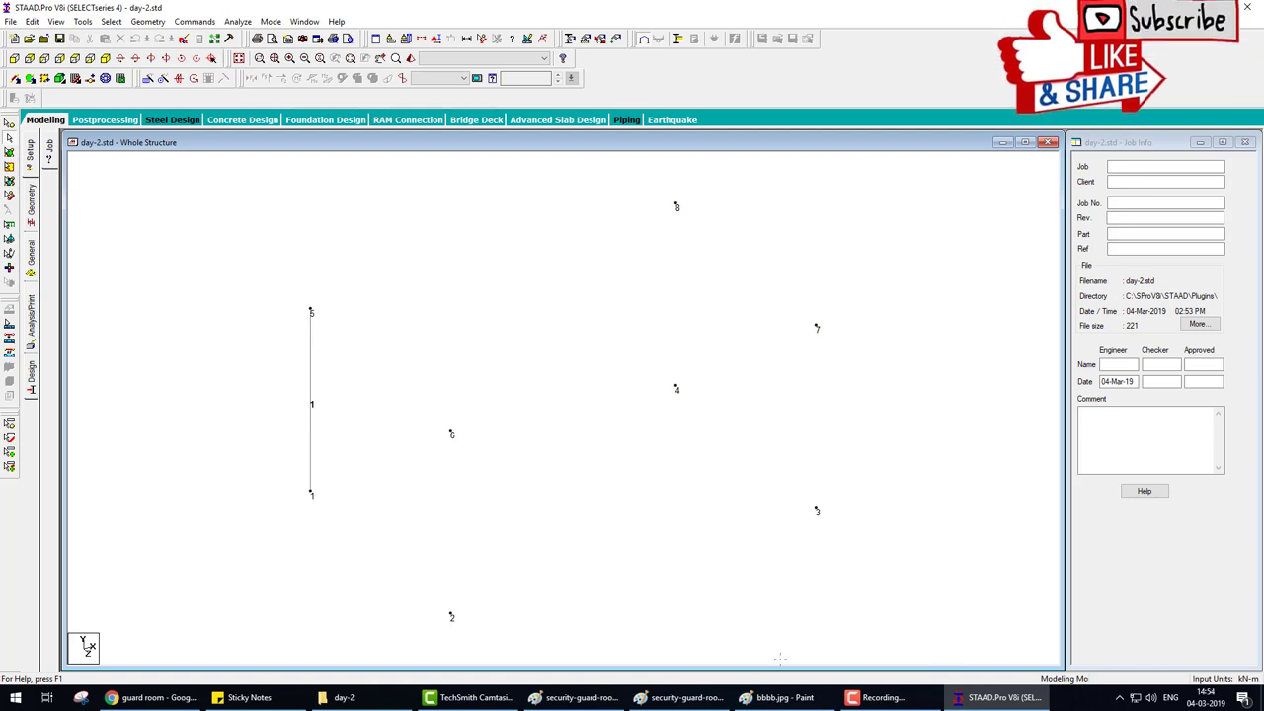
# - Recheck the Paint sketch, reopen the STAAD Editor from STAAD.Pro and add the member line "2 2 4" below member 1
pyautogui.hotkey('alt', 'Tab')
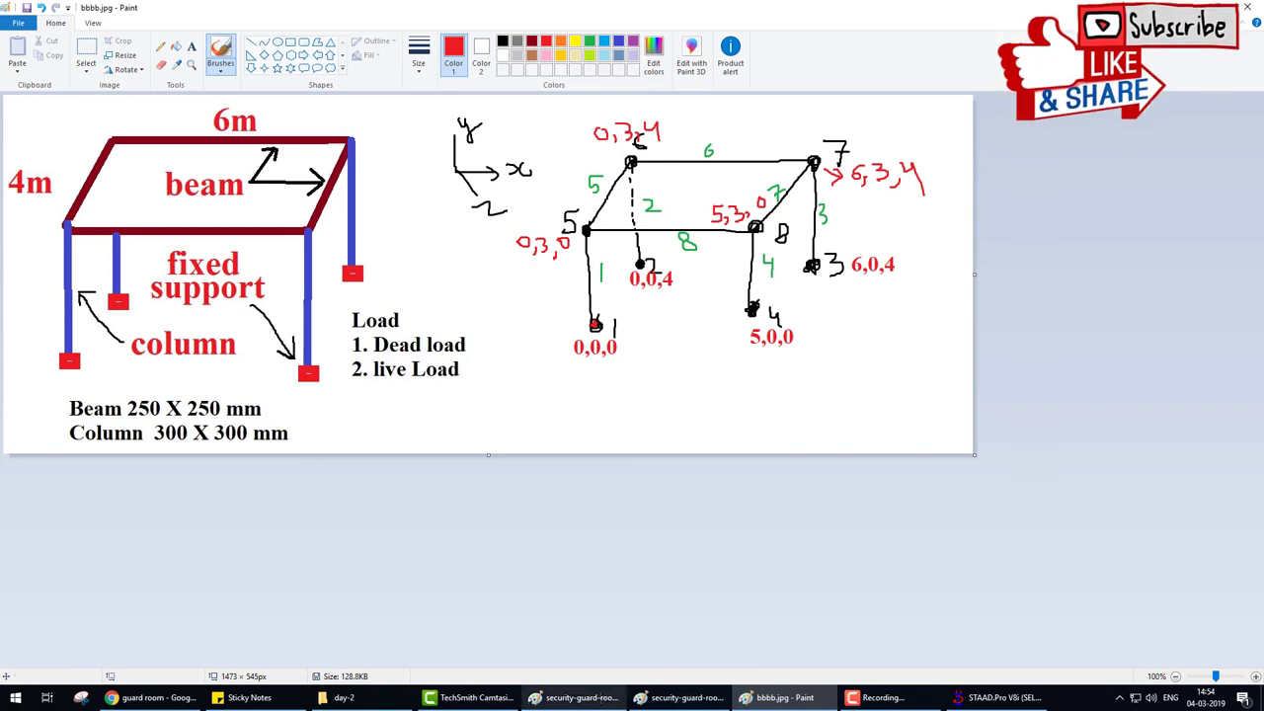
pyautogui.hotkey('alt', 'Tab')
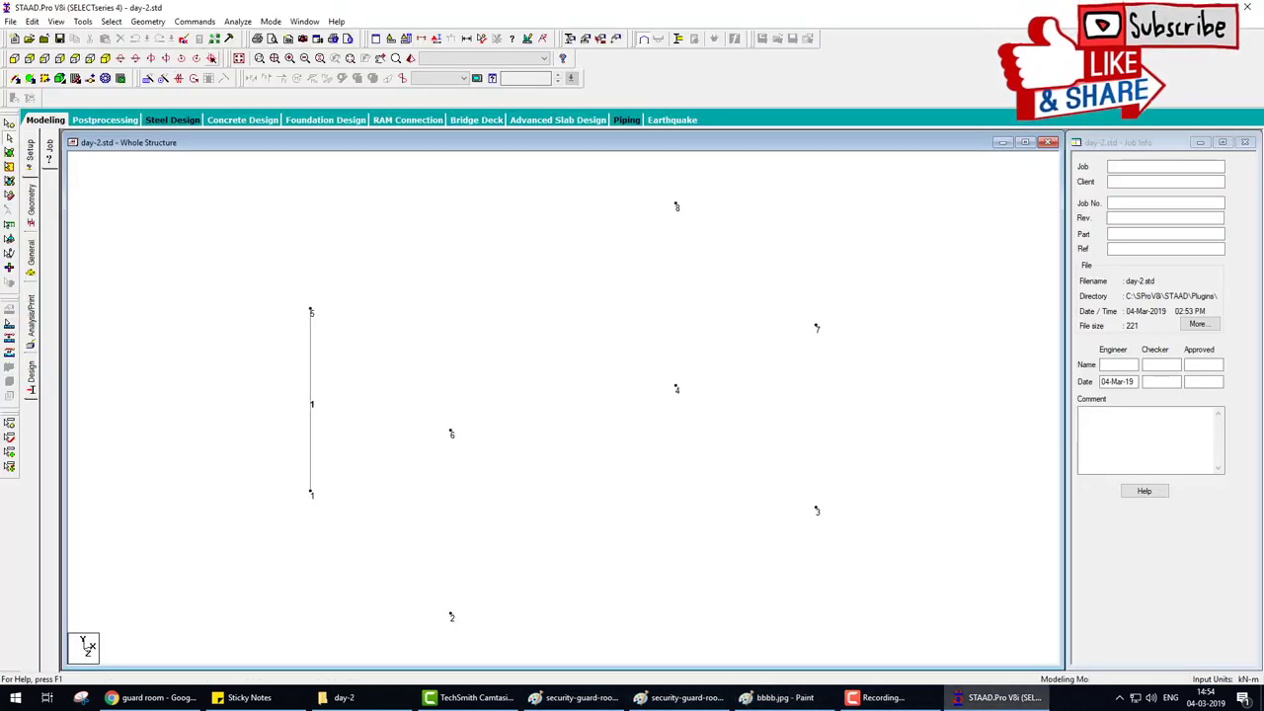
pyautogui.click(211, 58)
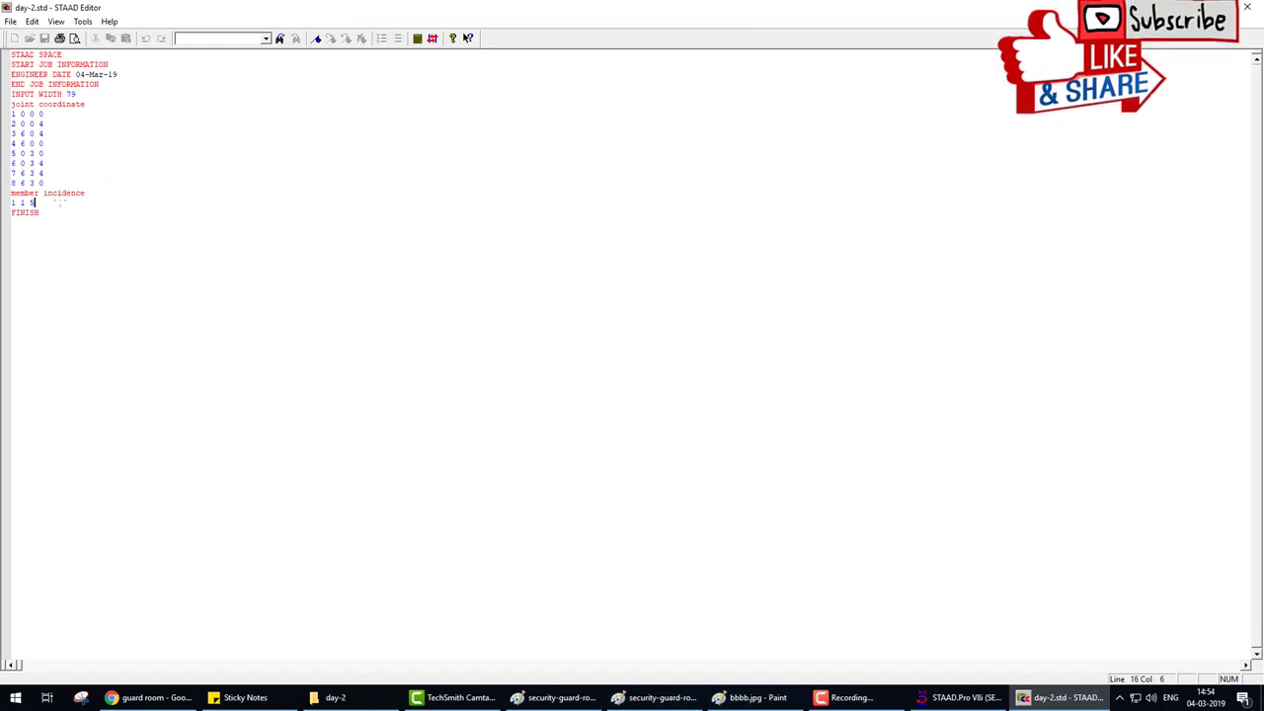
pyautogui.press('Return')
pyautogui.write('2 2 ')
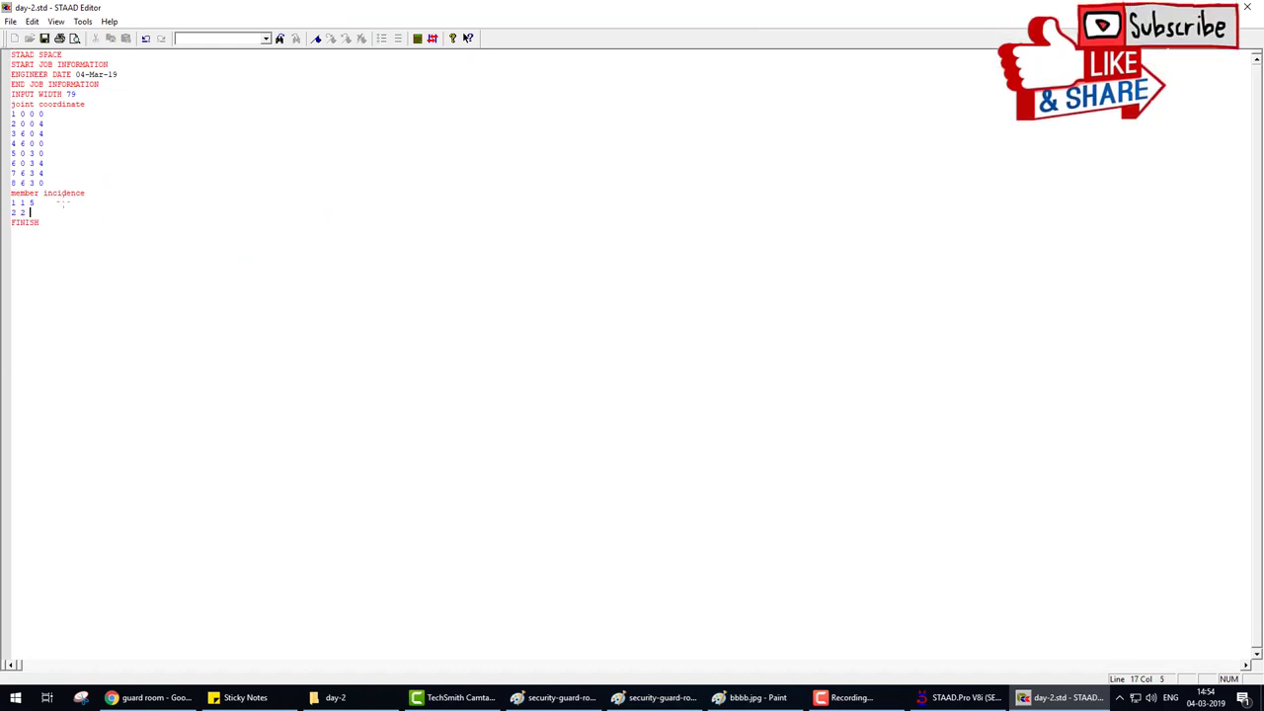
pyautogui.write('6')
# - Check the end nodes of member 3 in the Paint sketch and enter the member line "3 3 7" in the STAAD Editor
pyautogui.click(767, 699)
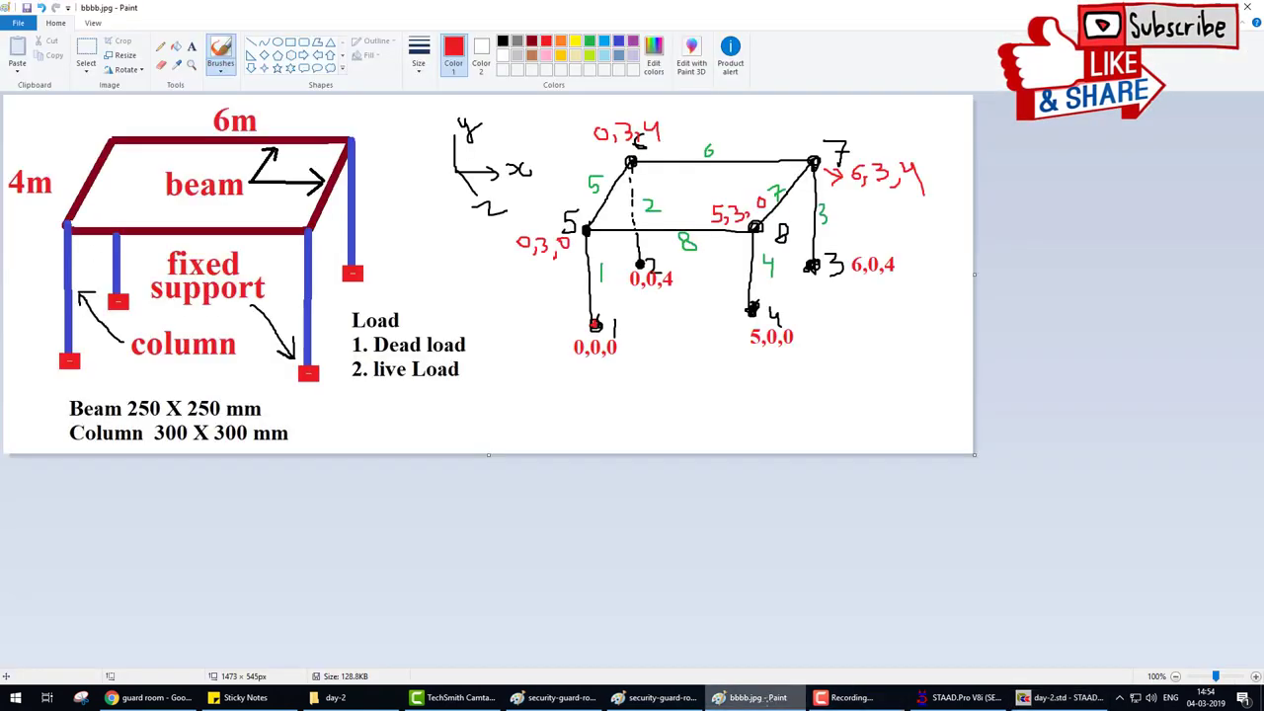
pyautogui.moveTo(814, 208); pyautogui.dragTo(847, 209)
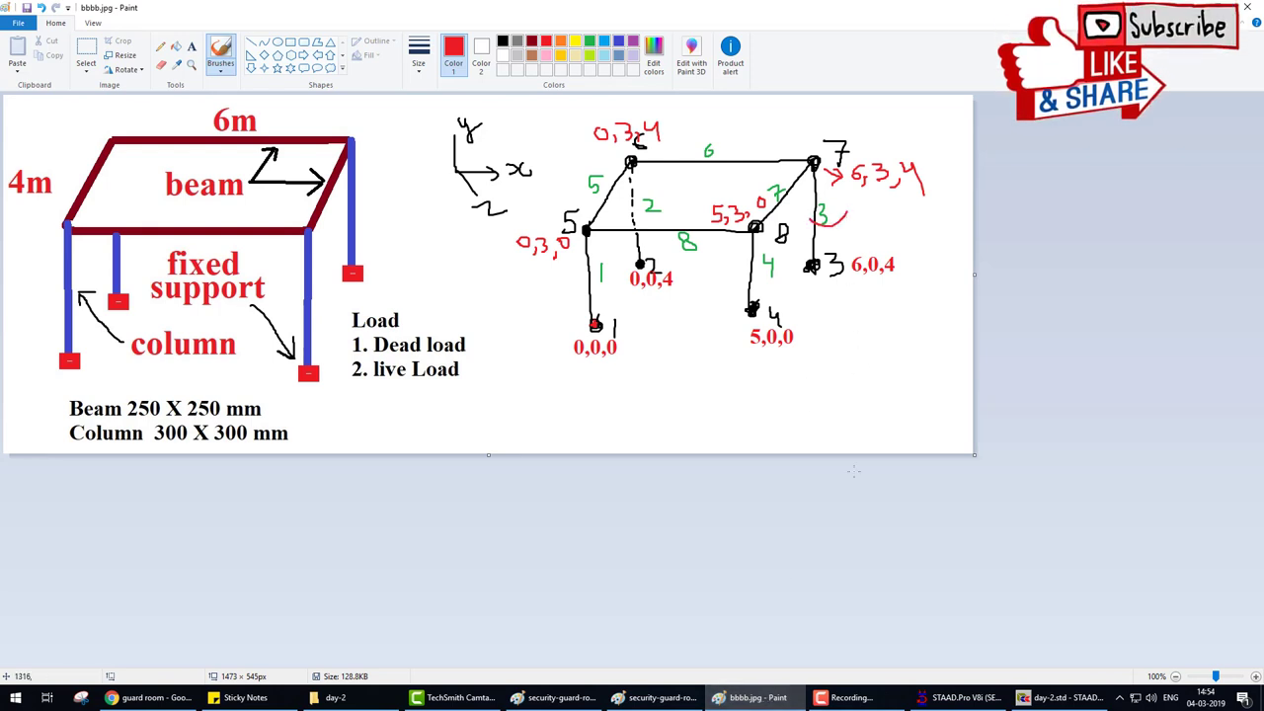
pyautogui.click(1065, 697)
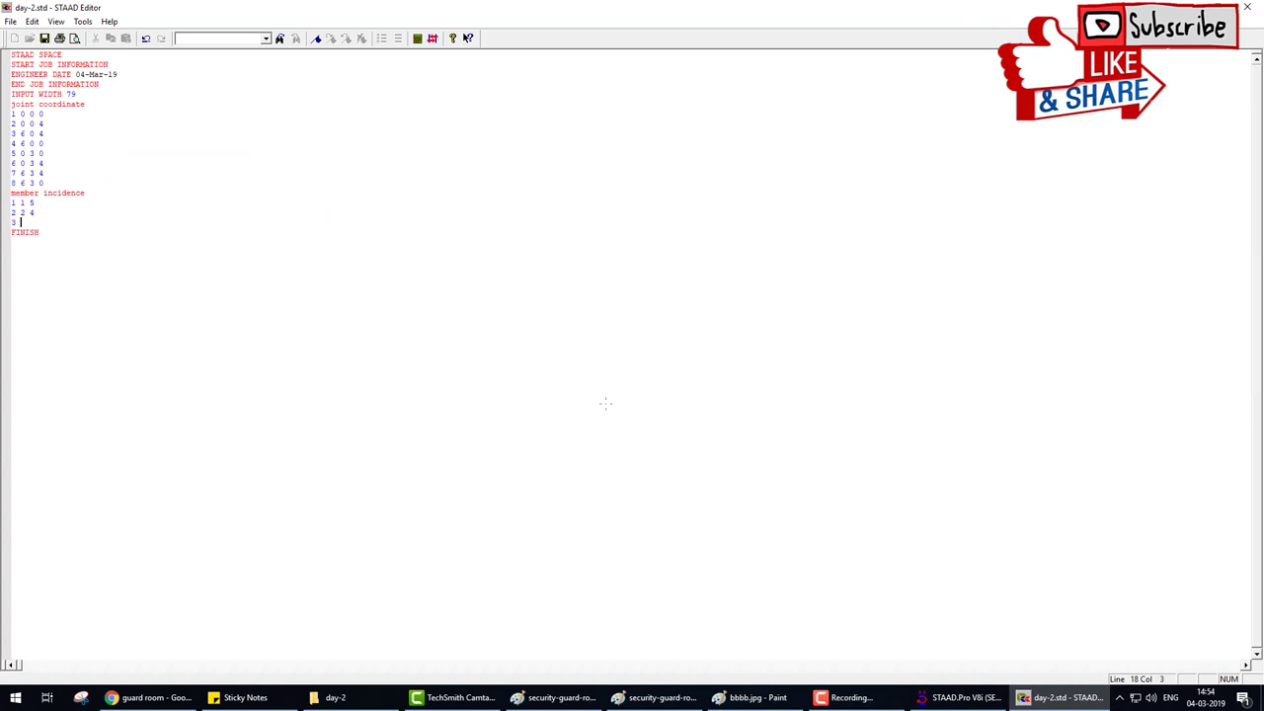
pyautogui.write('3 7')
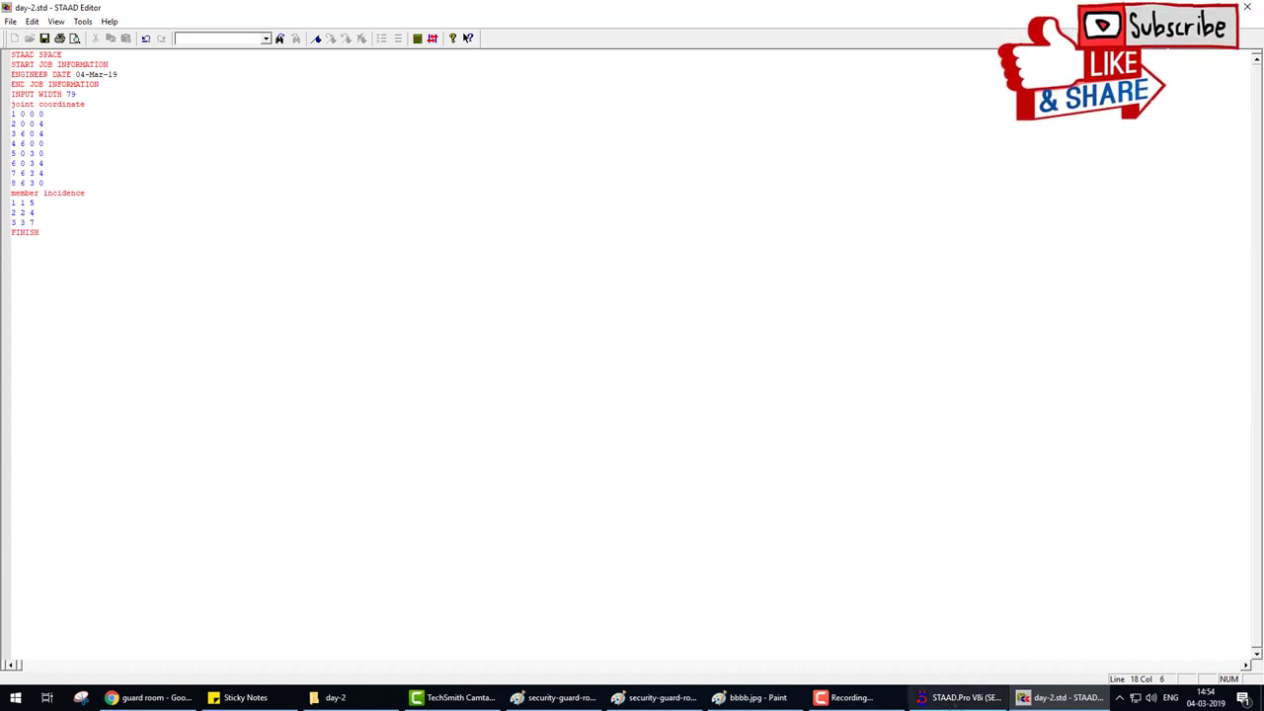
# - Check the end nodes of member 4 in the Paint sketch and add the member line "4 4 8" in the STAAD Editor
pyautogui.click(753, 697)
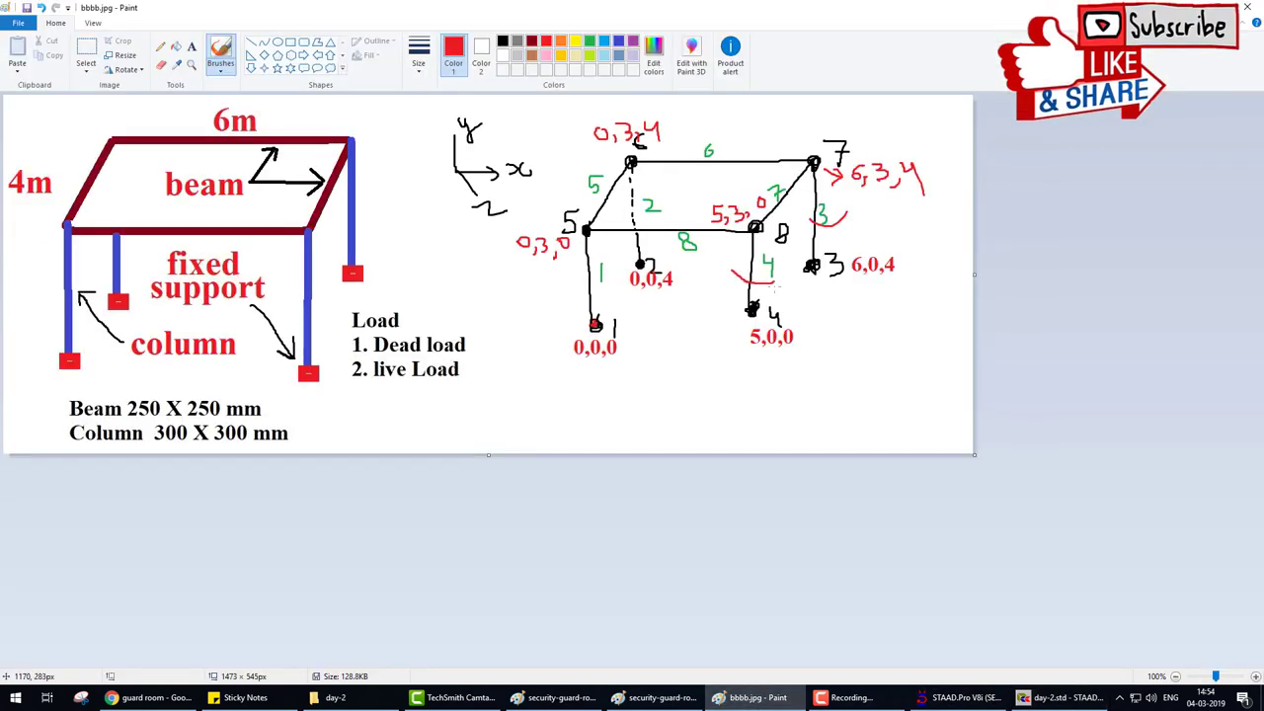
pyautogui.click(1065, 697)
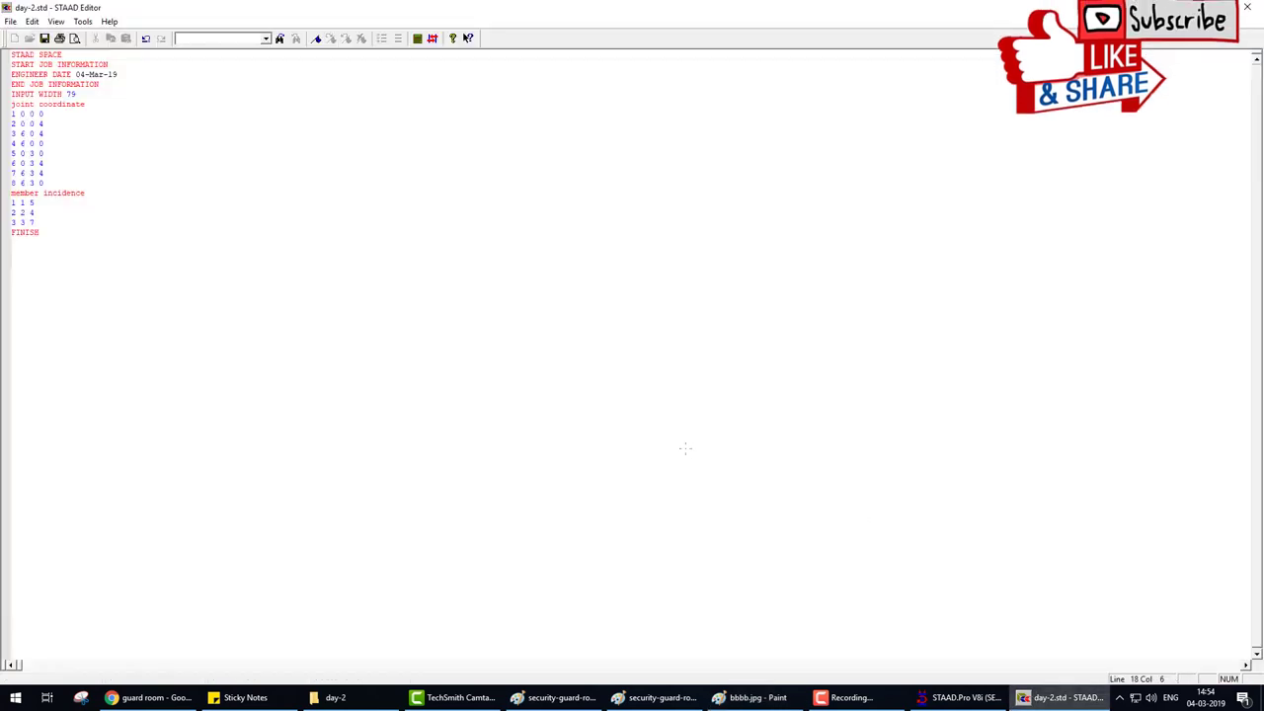
pyautogui.press('Return')
pyautogui.write('4 4 7')
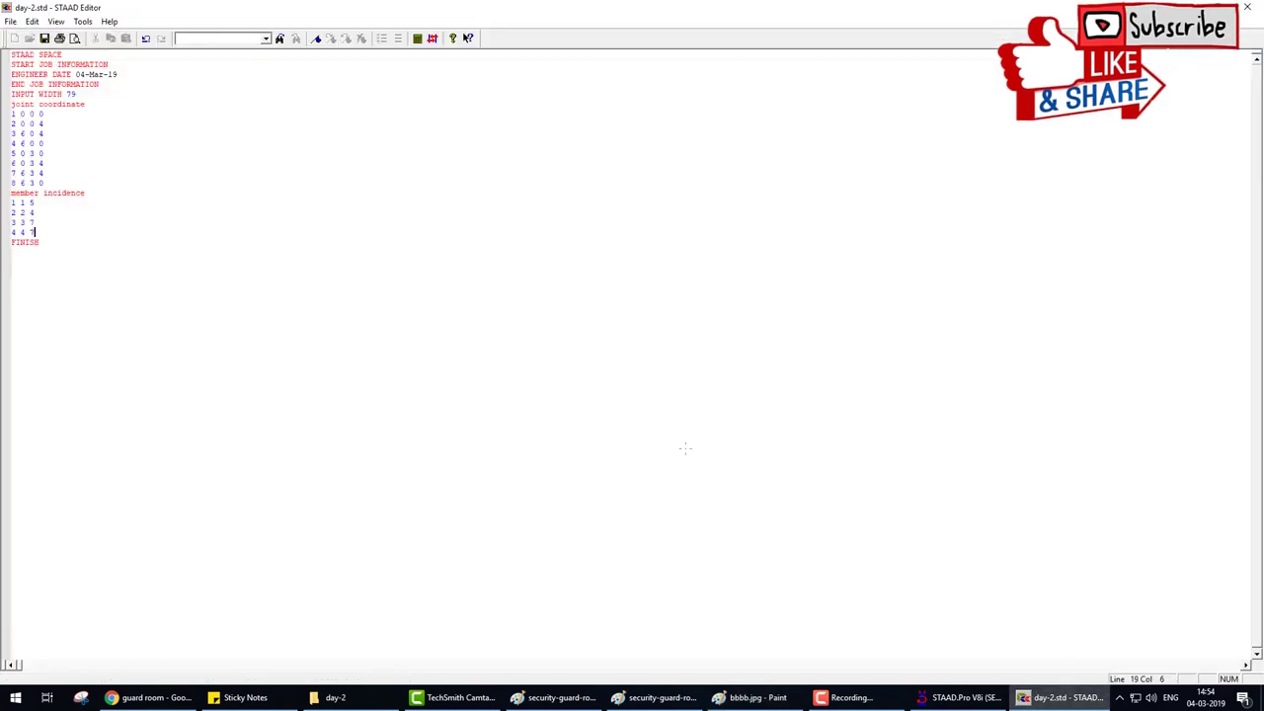
pyautogui.click(1035, 697)
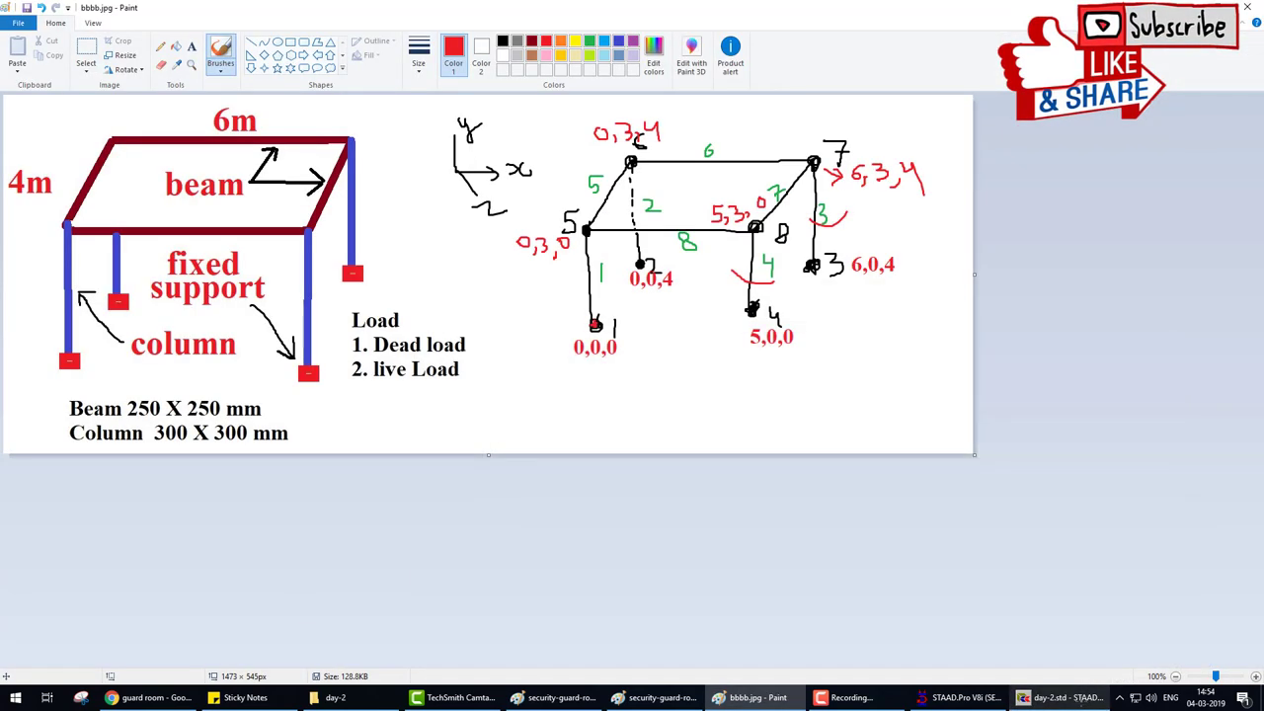
pyautogui.hotkey('alt', 'Tab')
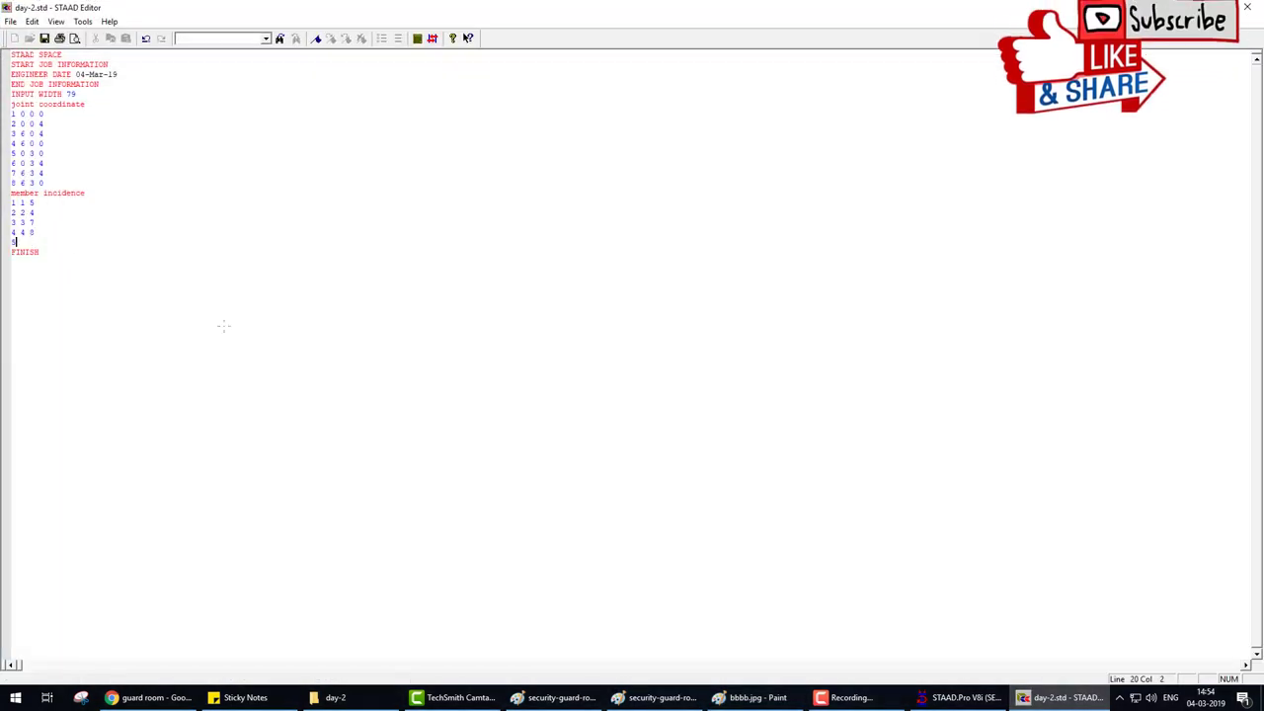
# - Tick off members 5 and 6 in the Paint sketch and add the member lines "5 5 6" and "6 6 7" in the STAAD Editor
pyautogui.hotkey('alt', 'Tab')
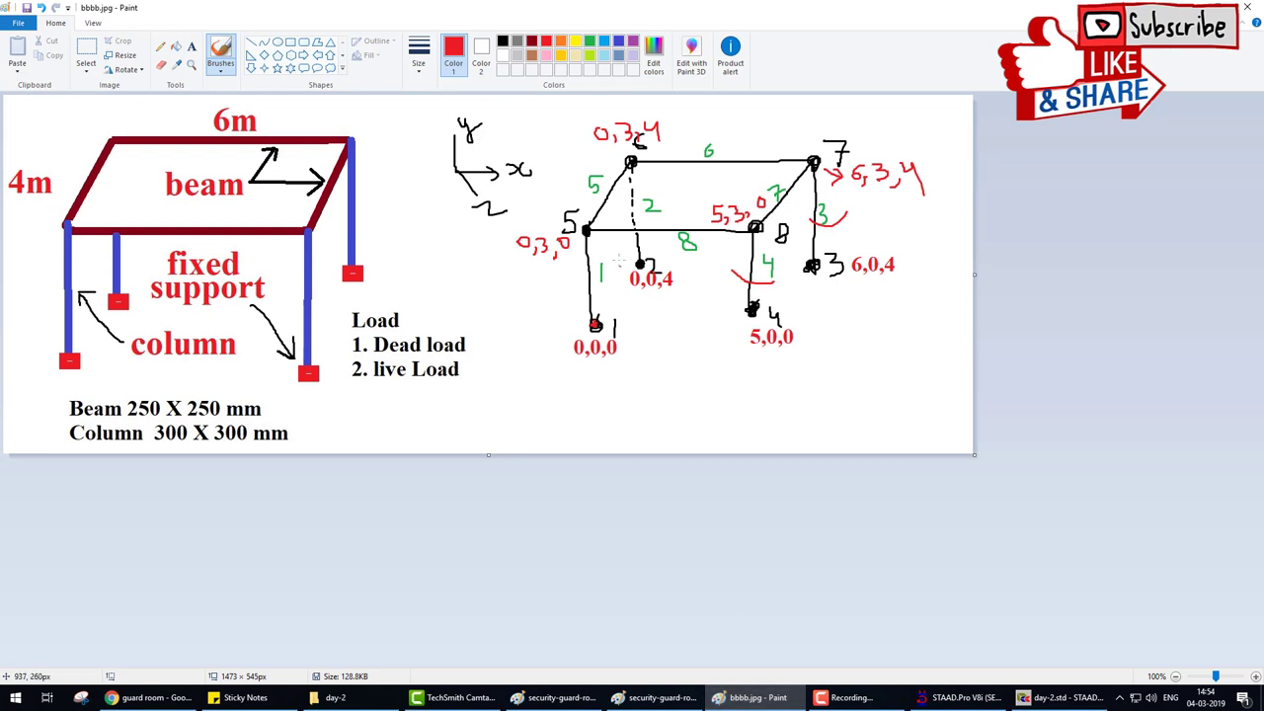
pyautogui.moveTo(582, 192); pyautogui.dragTo(623, 183)
pyautogui.hotkey('alt', 'Tab')
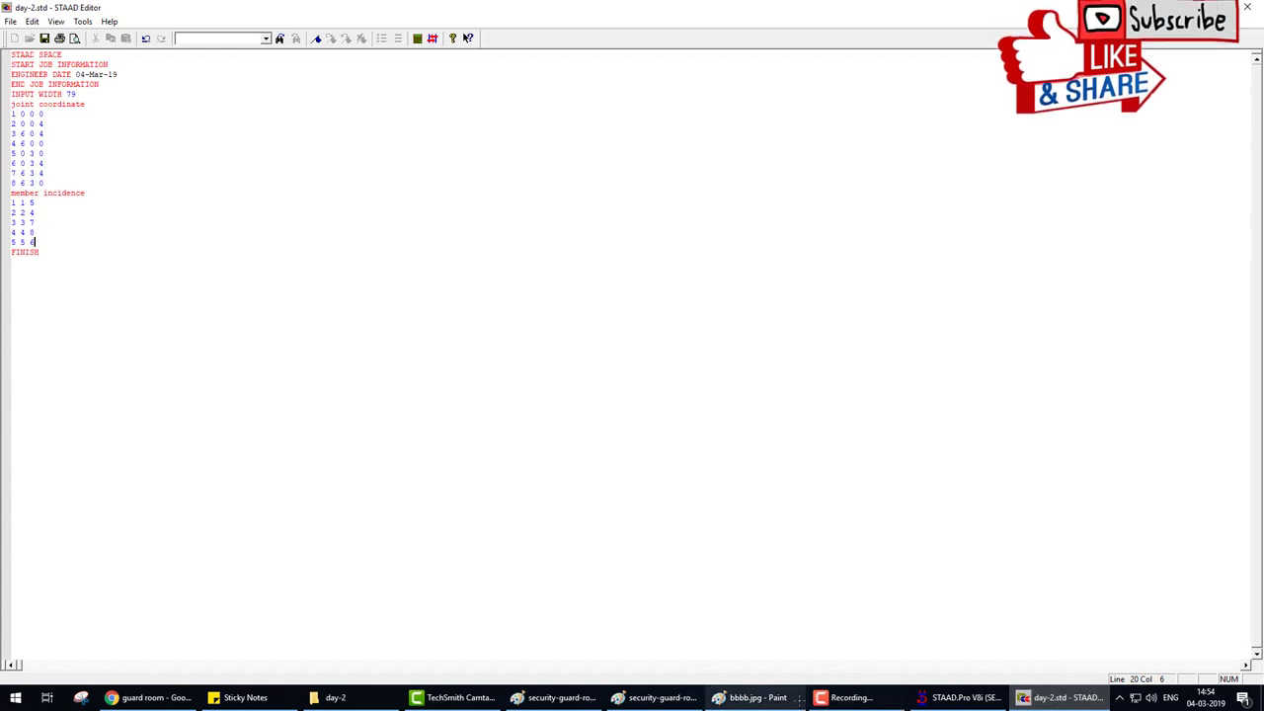
pyautogui.hotkey('alt', 'Tab')
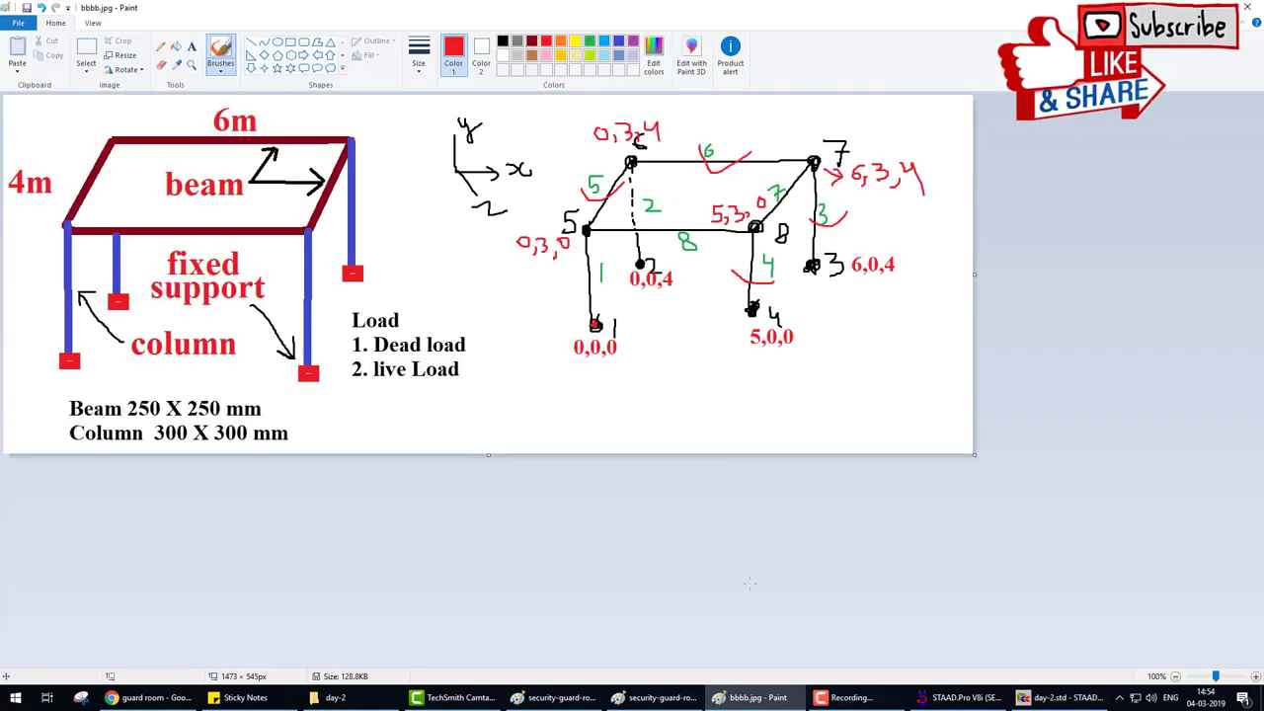
pyautogui.hotkey('alt', 'Tab')
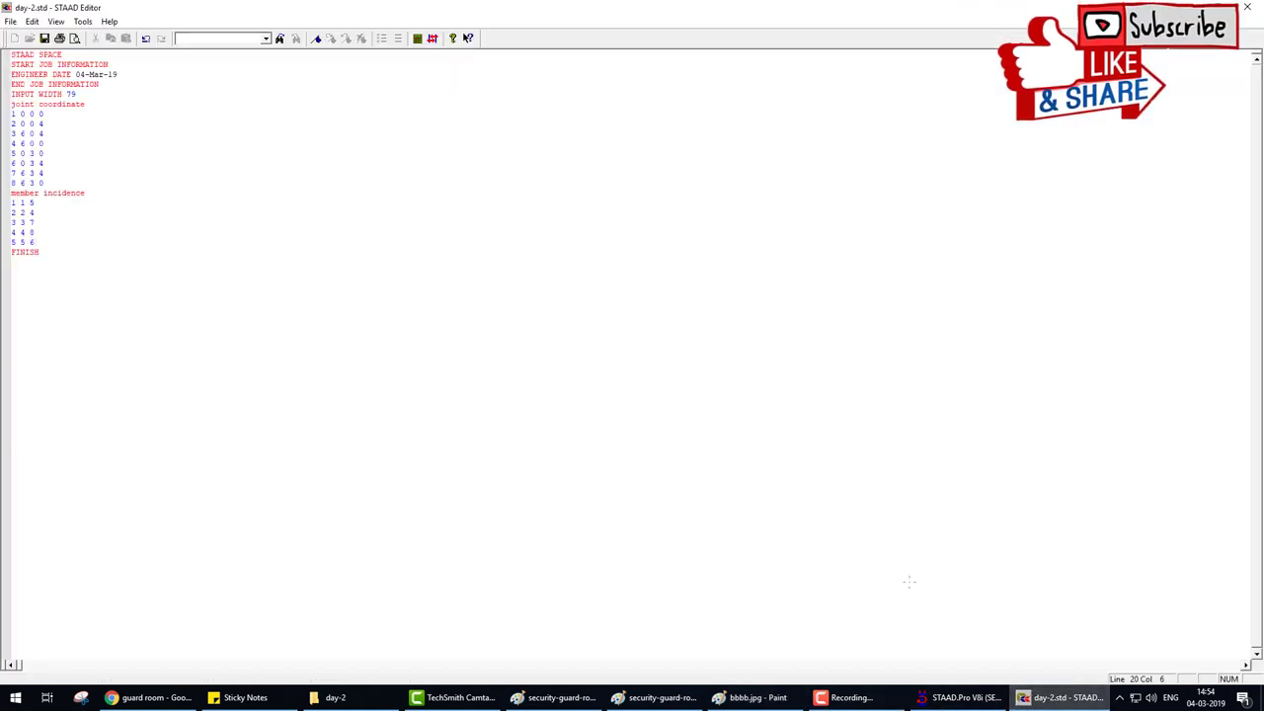
pyautogui.write('6 6 7')
# - Check members 7 and 8 in the Paint sketch and add the member lines "7 7 8" and "8 5 8" in the STAAD Editor
pyautogui.click(956, 702)
pyautogui.click(755, 700)
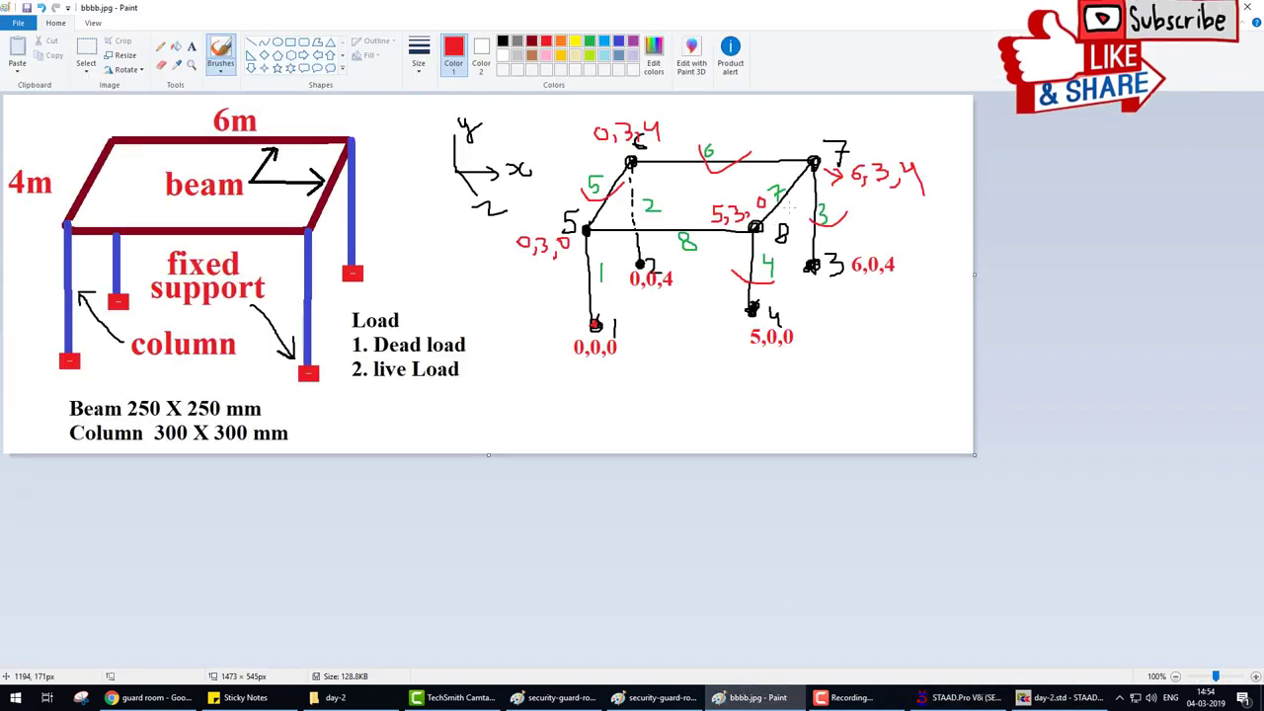
pyautogui.click(1062, 697)
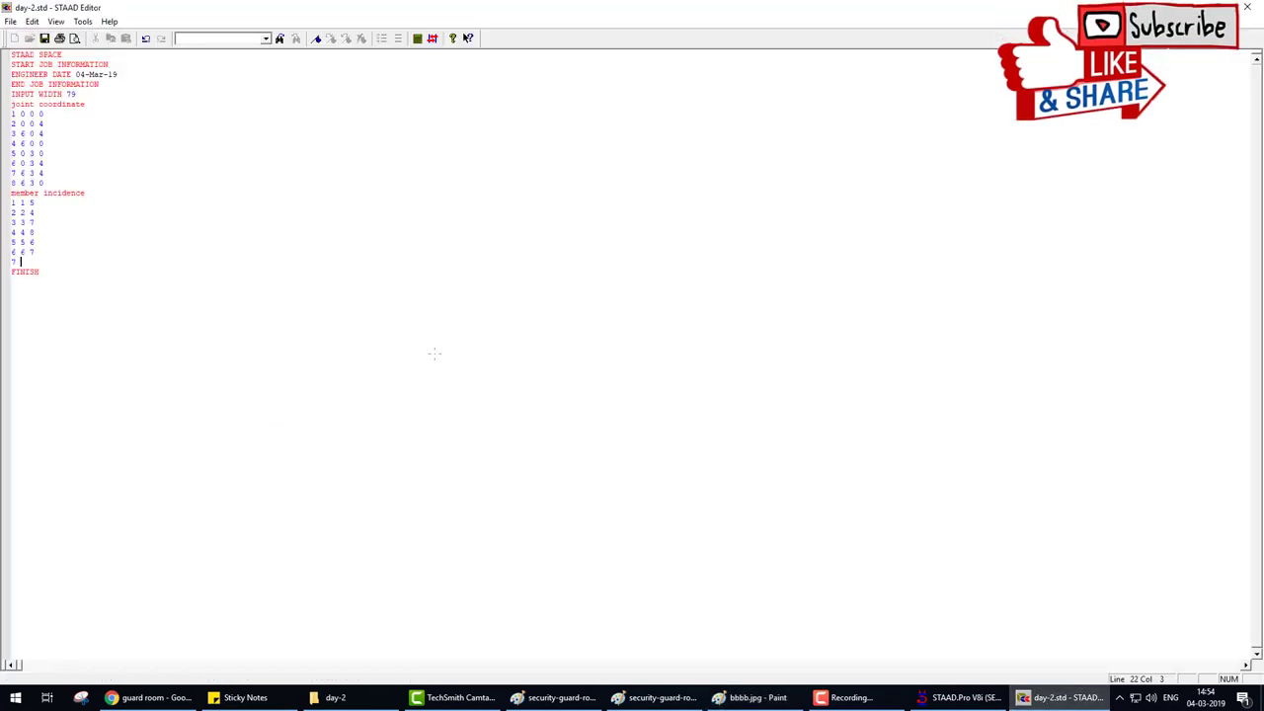
pyautogui.write('8')
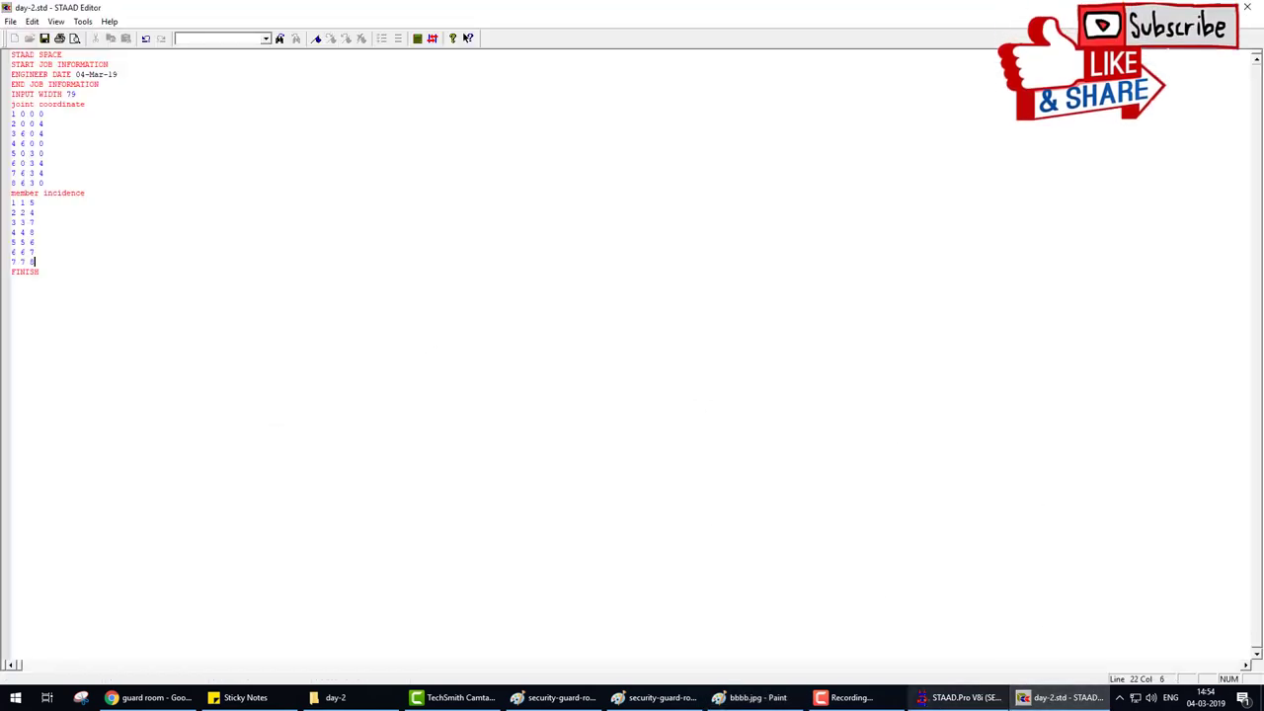
pyautogui.hotkey('alt', 'Tab')
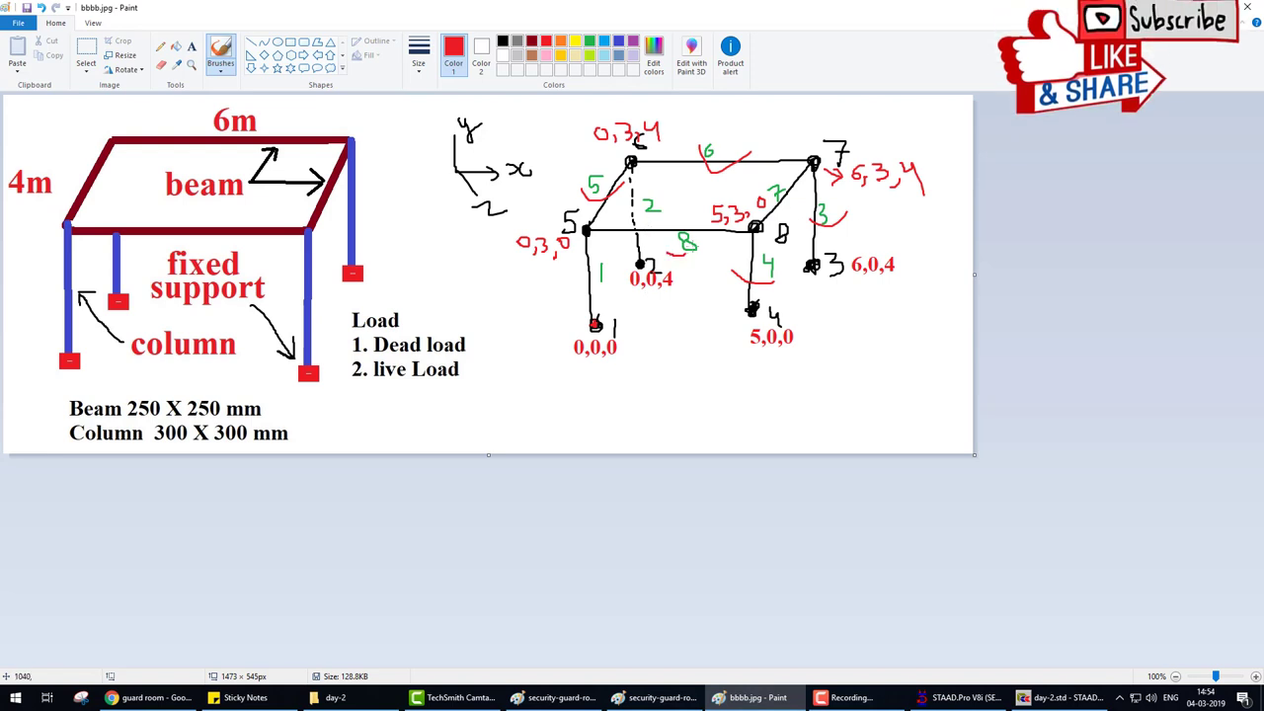
pyautogui.hotkey('alt', 'Tab')
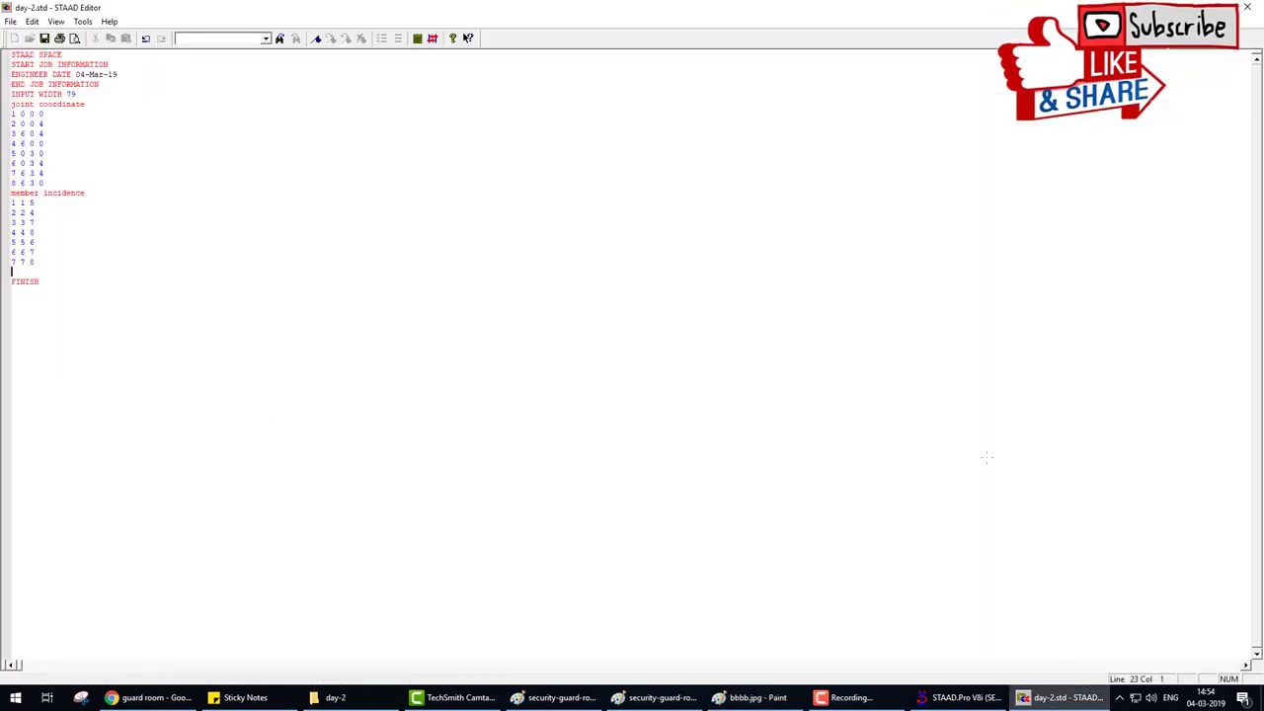
pyautogui.write('8 5 8')
# - Save and close the STAAD Editor and accept Meter and KiloNewton as the input units in STAAD.Pro
pyautogui.click(45, 38)
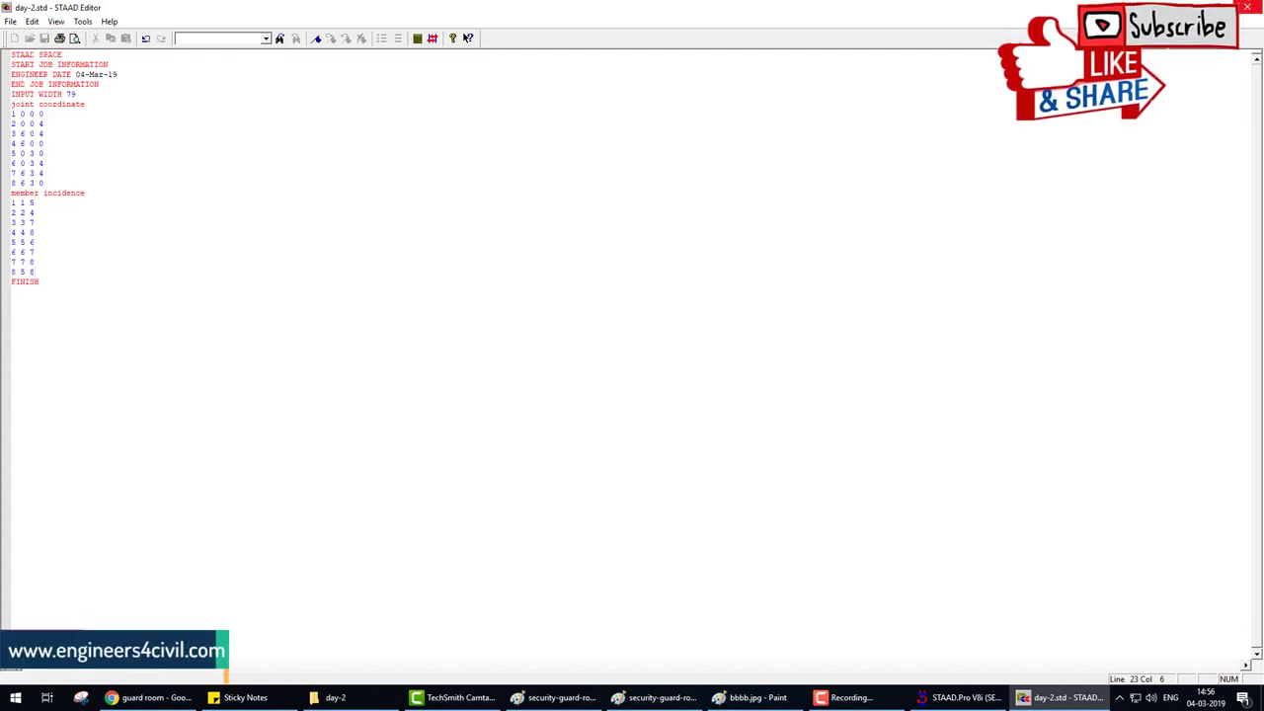
pyautogui.click(1247, 7)
pyautogui.click(996, 697)
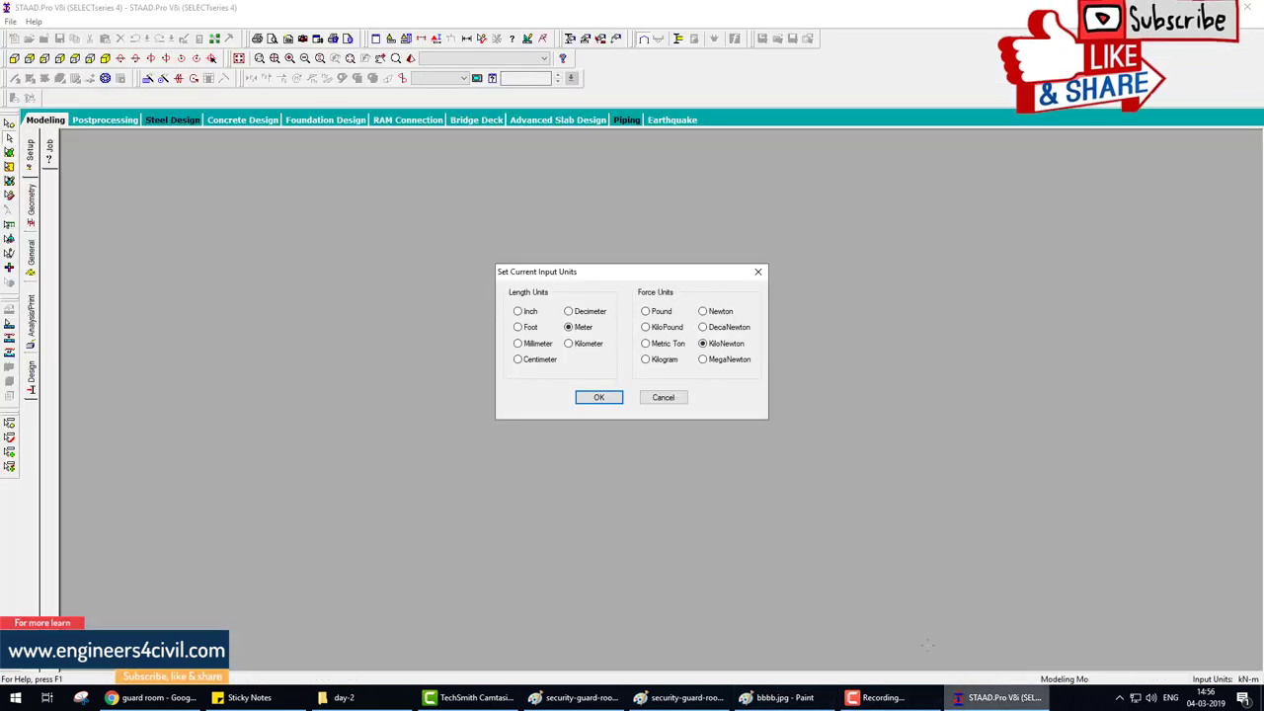
pyautogui.click(610, 397)
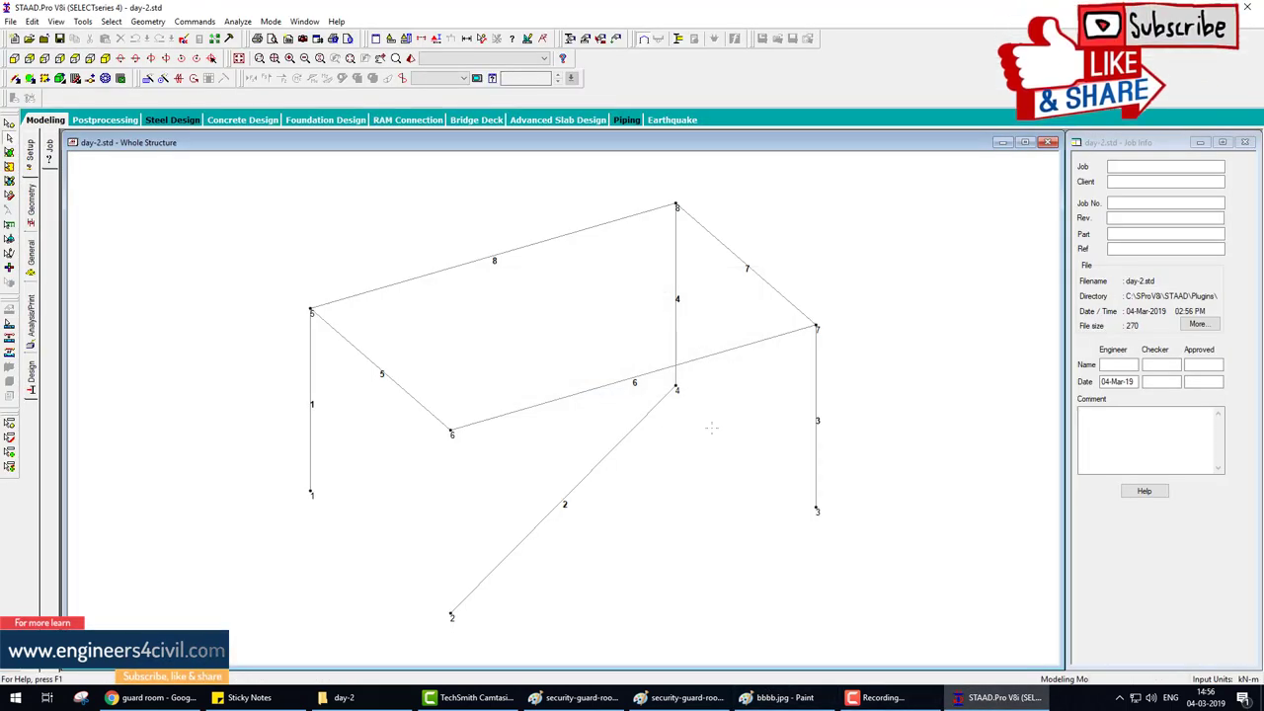
# - Select the slanted member 2, set joint 2's Z coordinate to 5 in the STAAD Editor, and reload the model in Meter and KiloNewton
pyautogui.click(573, 493)
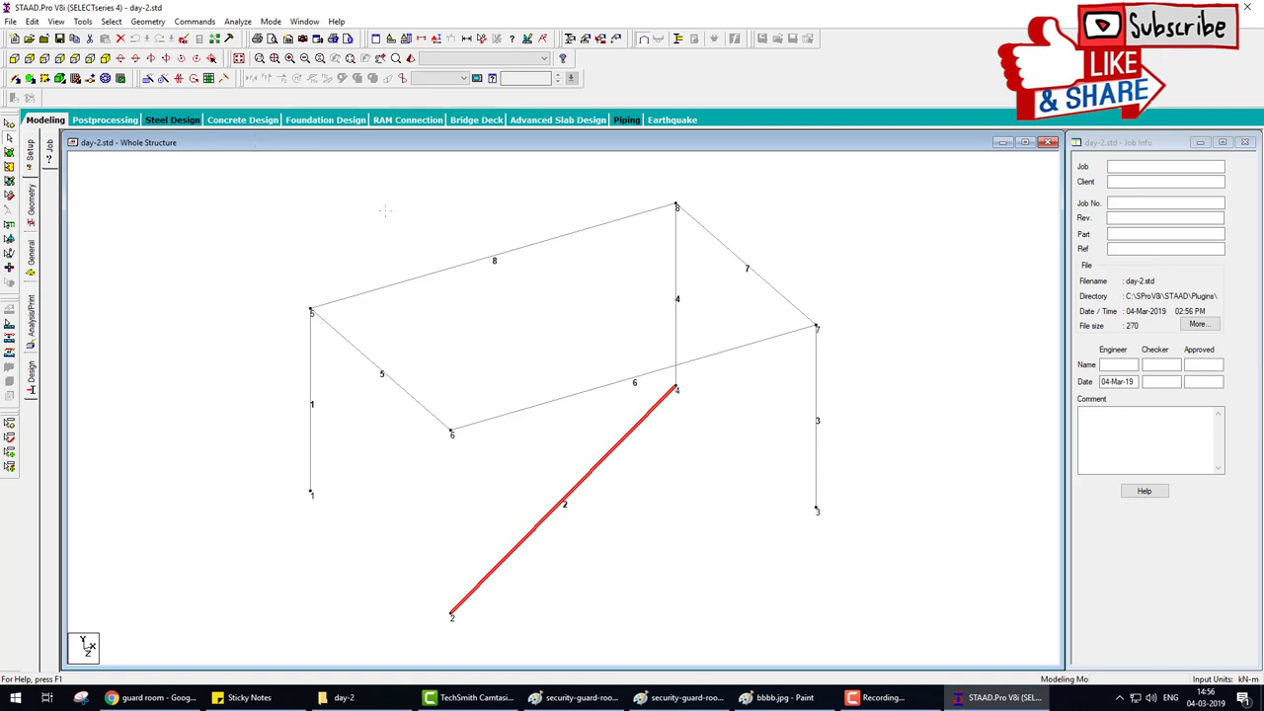
pyautogui.click(184, 38)
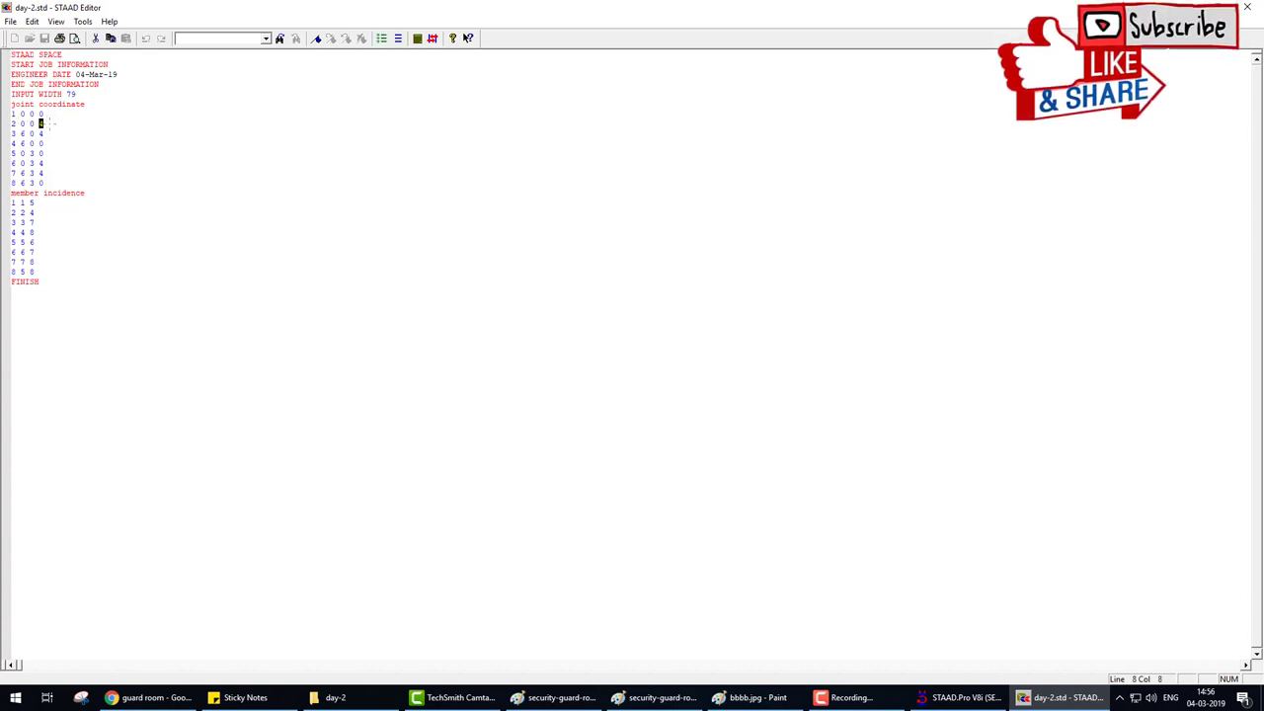
pyautogui.write('5')
pyautogui.click(1247, 7)
pyautogui.click(604, 397)
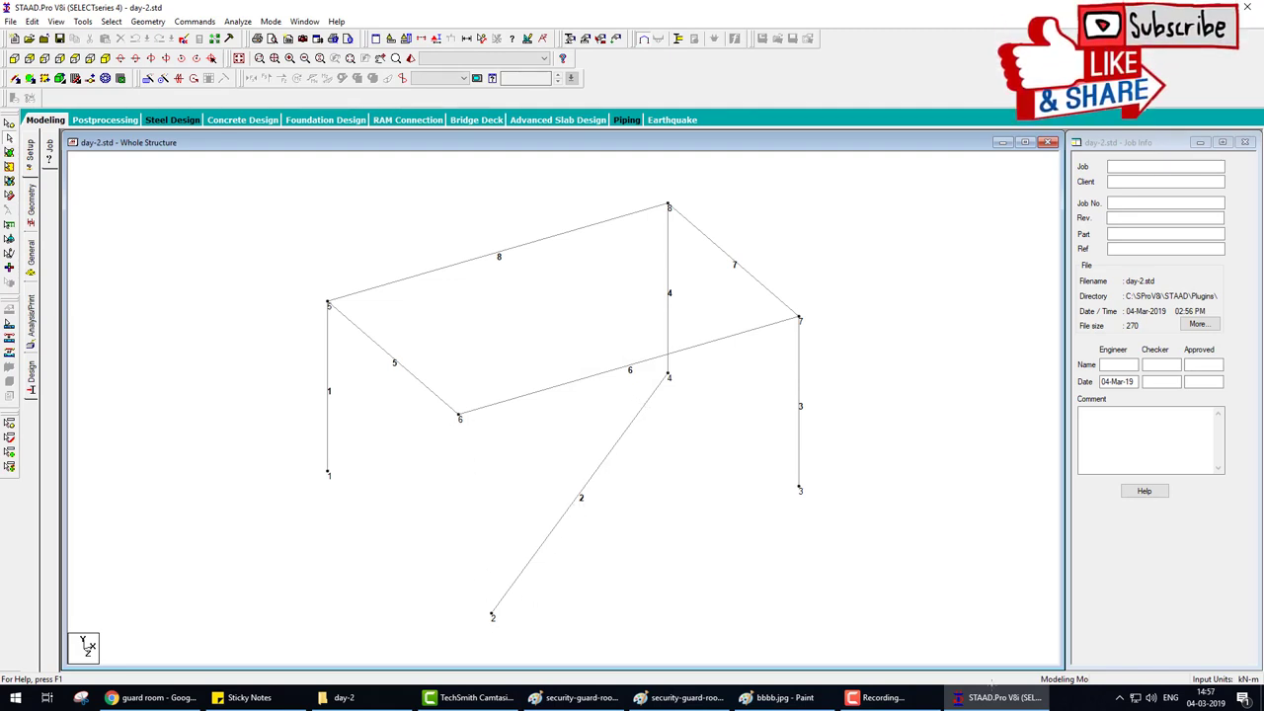
# - Set joint 2's Z coordinate to 6 in the STAAD Editor, reload the model in Meter and KiloNewton, and inspect member 2
pyautogui.click(183, 37)
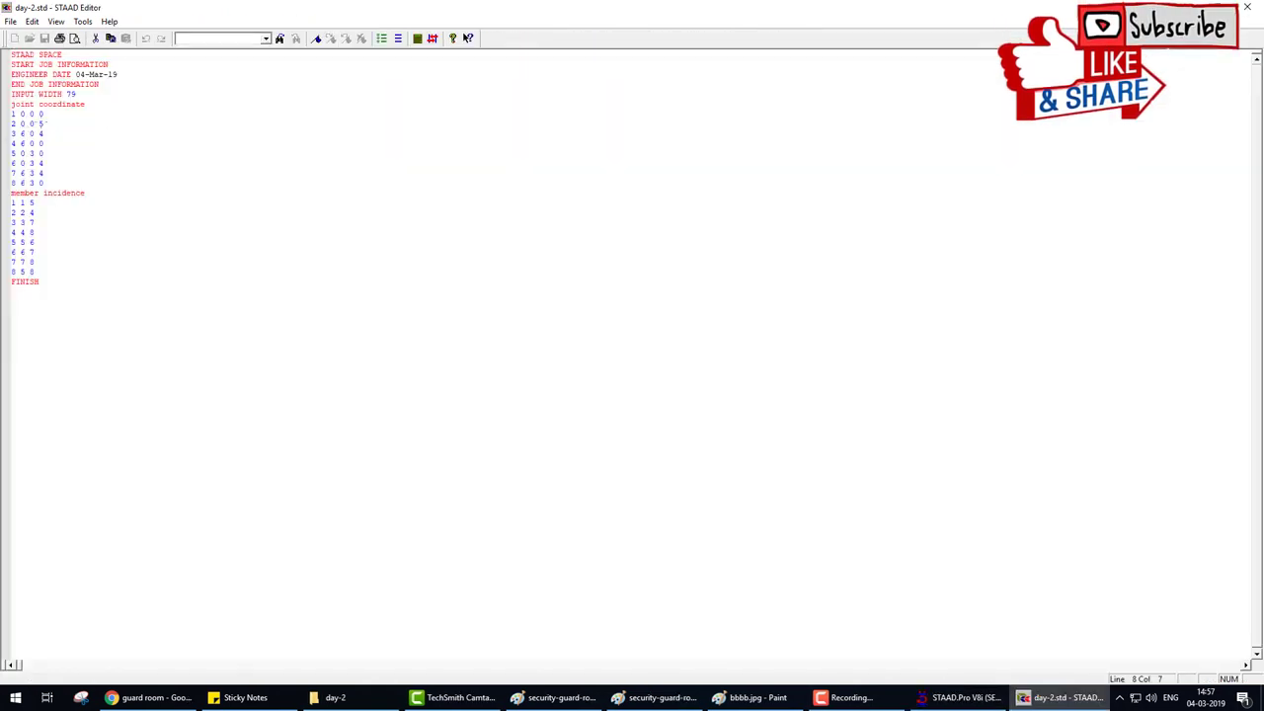
pyautogui.doubleClick(41, 123)
pyautogui.write('6')
pyautogui.click(1248, 7)
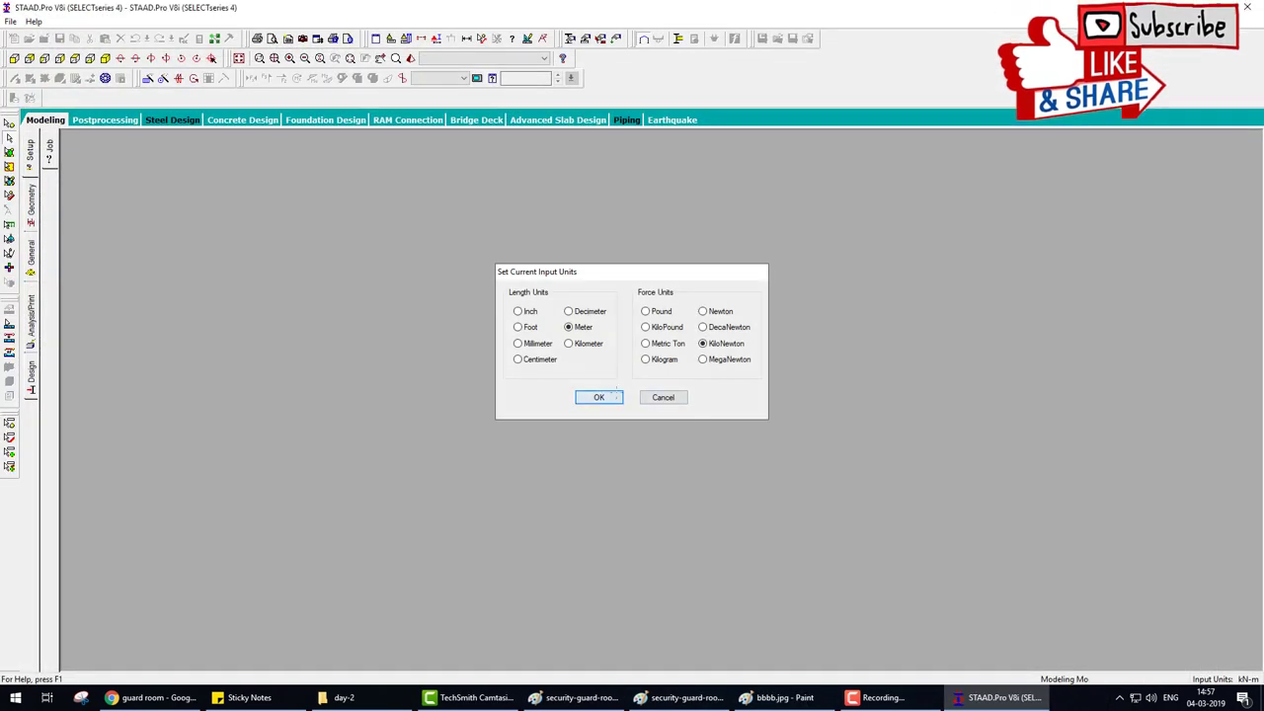
pyautogui.click(613, 397)
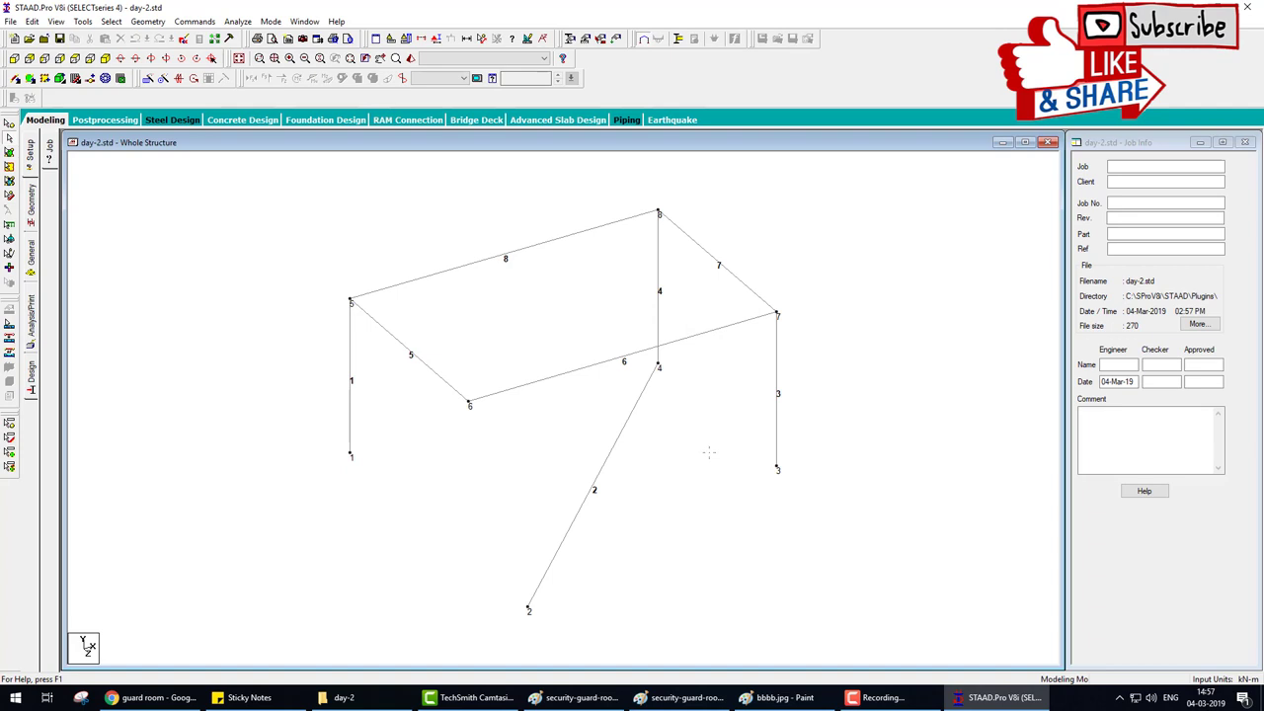
pyautogui.scroll(2, 709, 453)
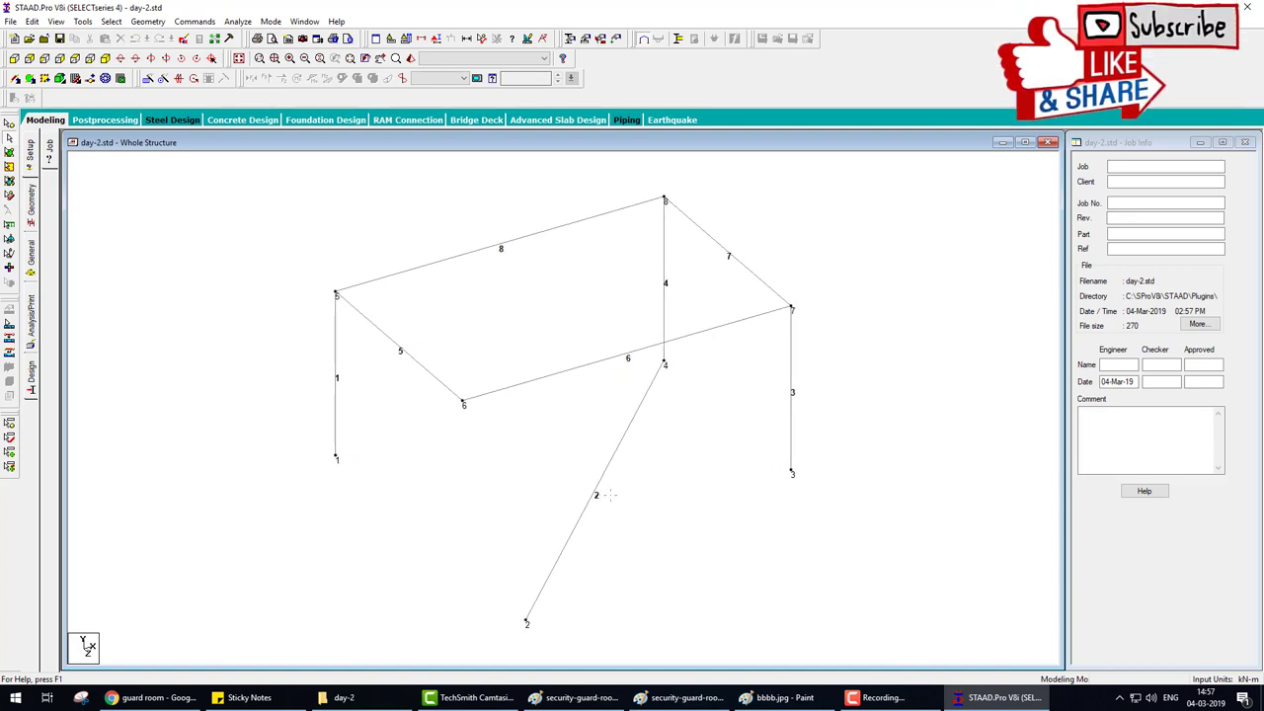
# - Set joint 2's Z coordinate to 4 and change member 2's line to "2 2 6", save, reload in Meter and KiloNewton, and inspect the frame
pyautogui.click(183, 40)
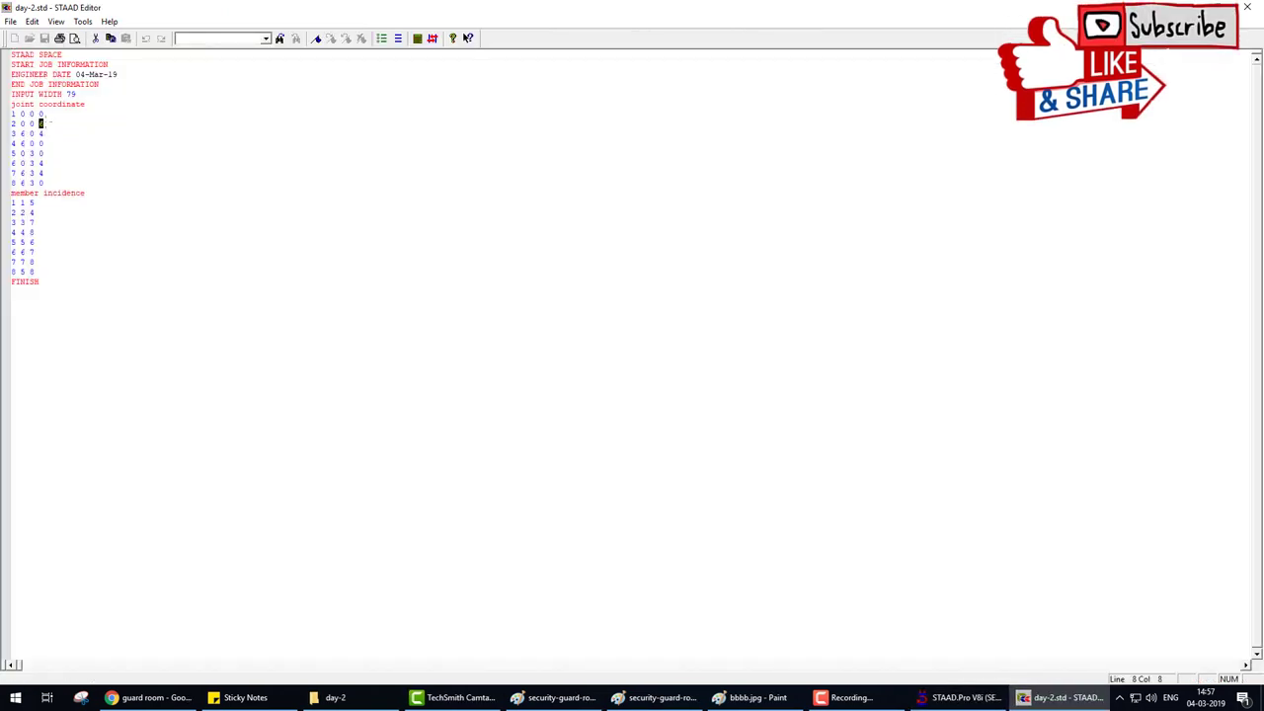
pyautogui.write('5')
pyautogui.doubleClick(42, 123)
pyautogui.write('4')
pyautogui.doubleClick(31, 212)
pyautogui.click(45, 38)
pyautogui.click(1247, 7)
pyautogui.click(600, 397)
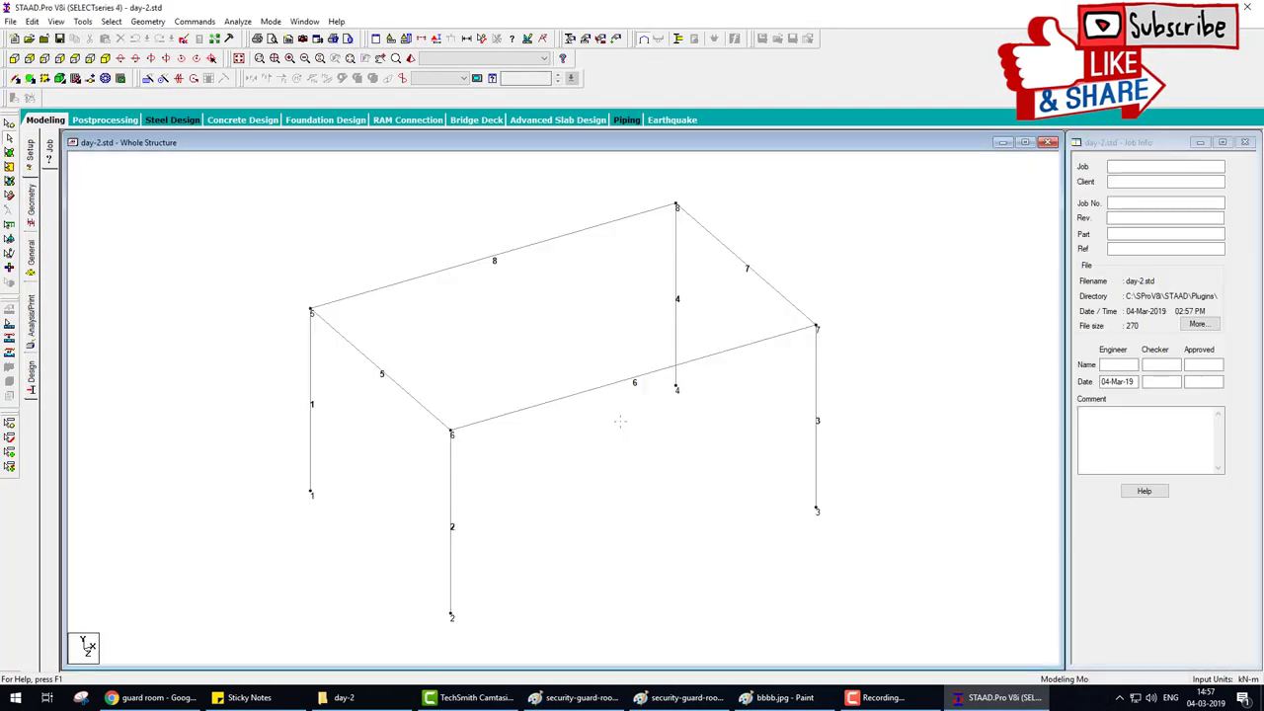
pyautogui.scroll(-3, 533, 484)
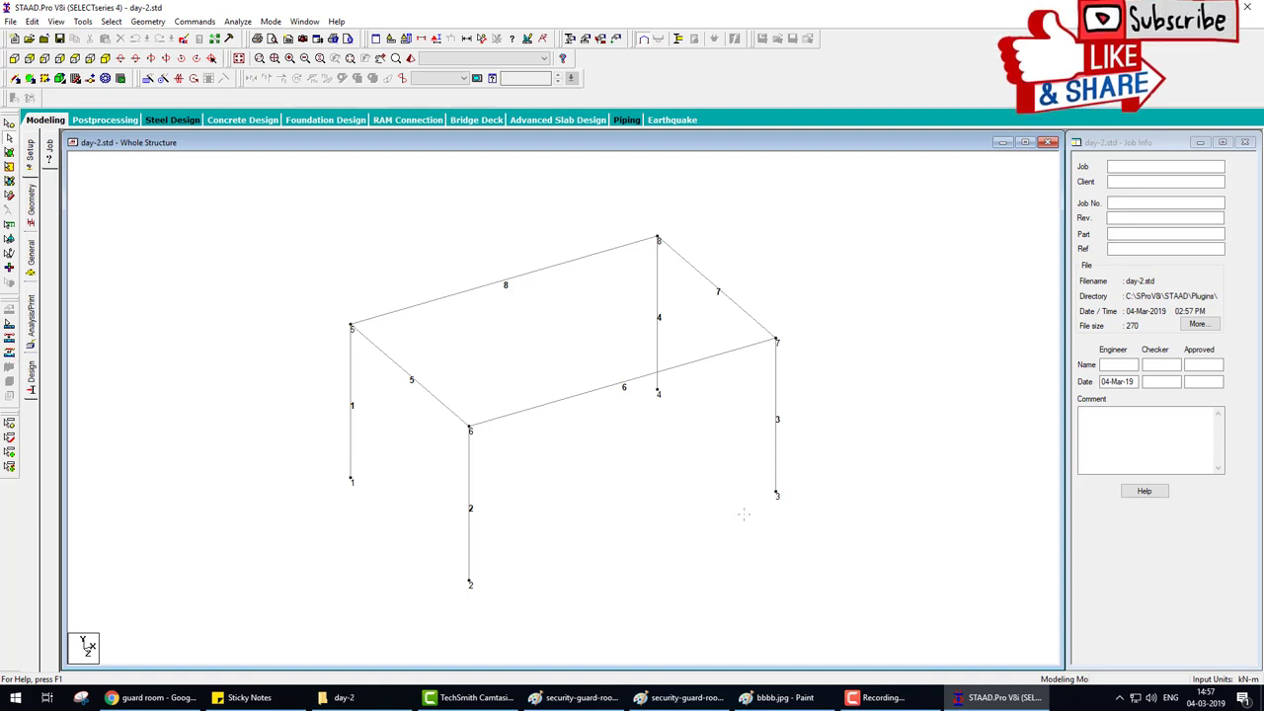
pyautogui.scroll(2, 469, 586)
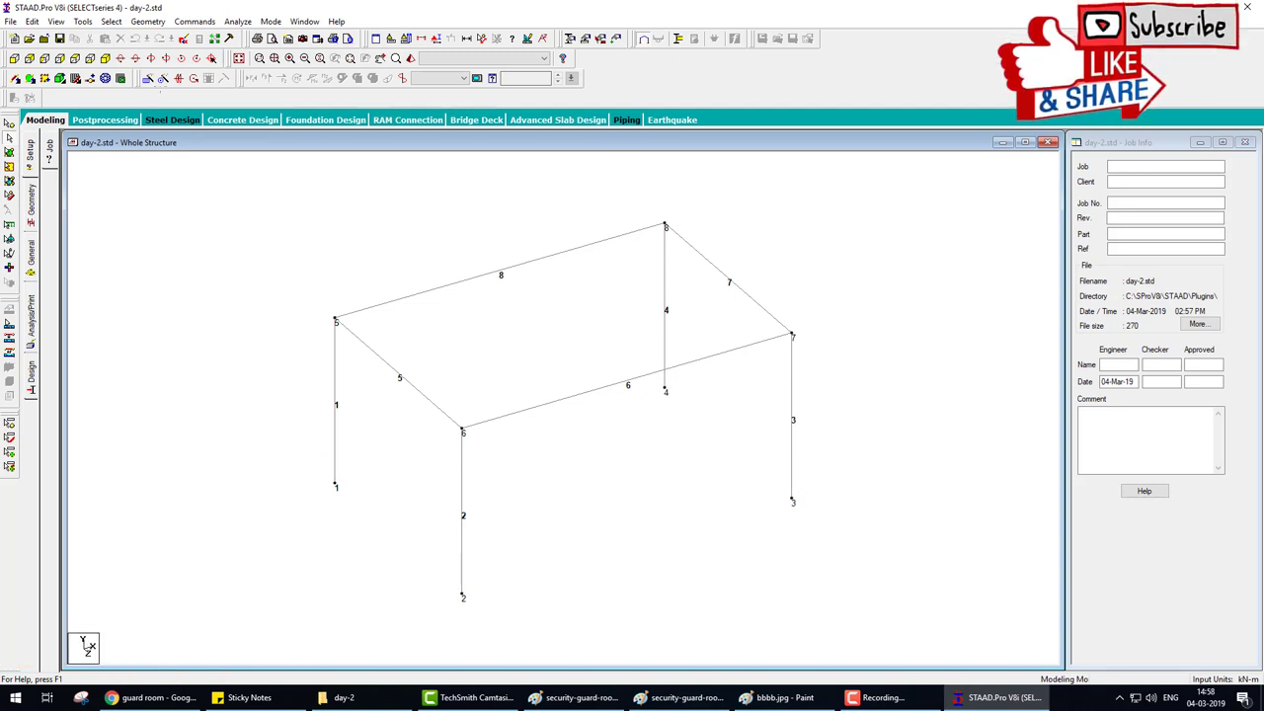
# - Reopen the STAAD Editor, add the lines "support" and "fix 1 to 4" below member 8, and close the editor
pyautogui.click(185, 39)
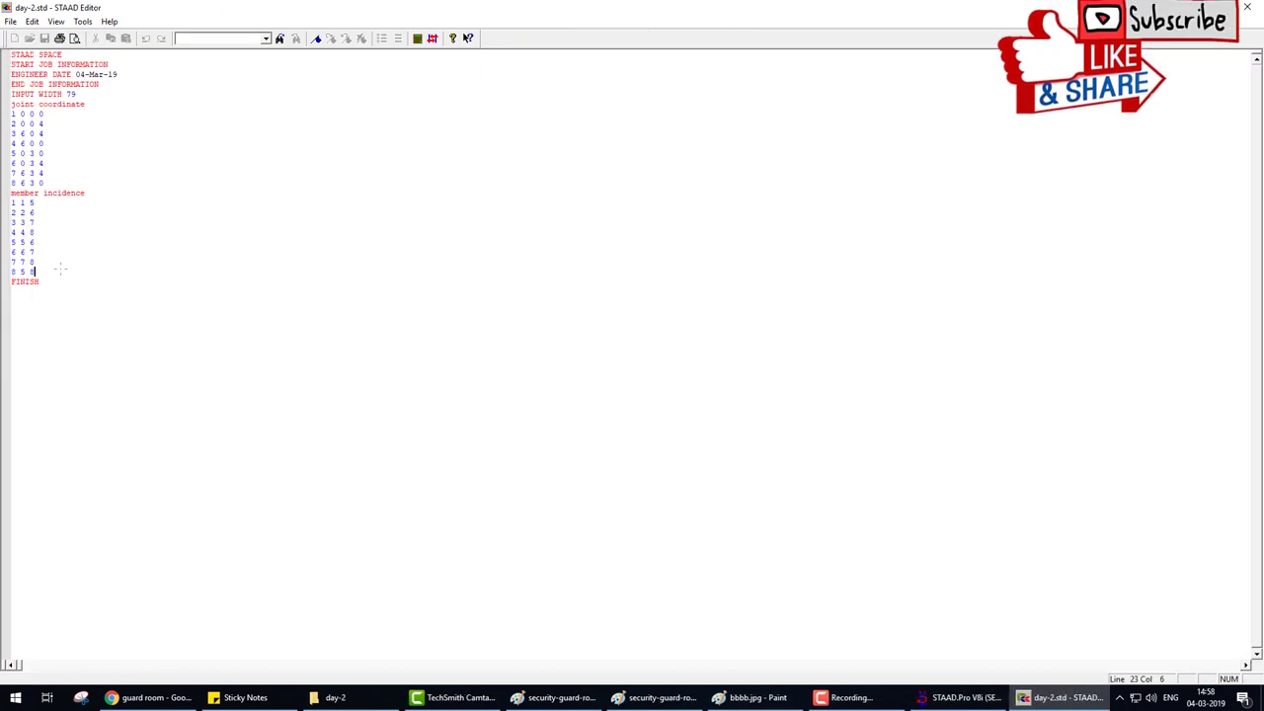
pyautogui.press('Return')
pyautogui.write('sup')
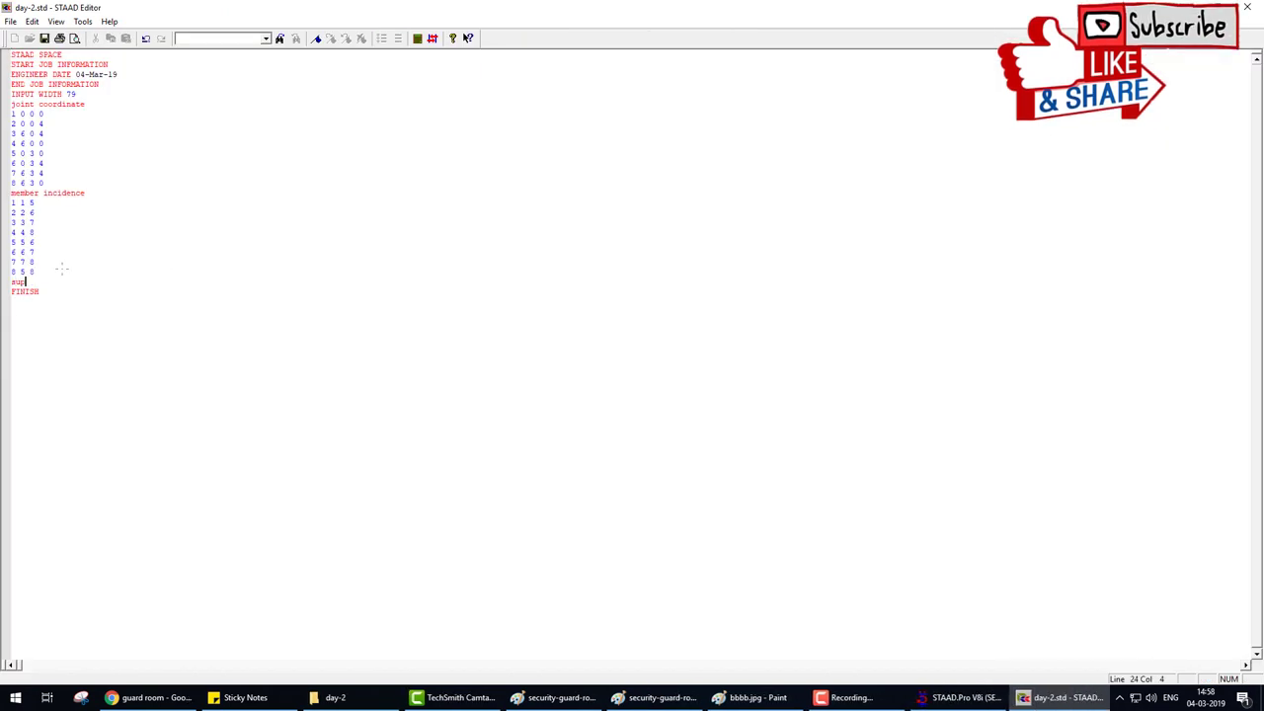
pyautogui.write('port ')
pyautogui.write('fix')
pyautogui.write(' 1 to 4')
pyautogui.press('ctrl')
pyautogui.press('ctrl')
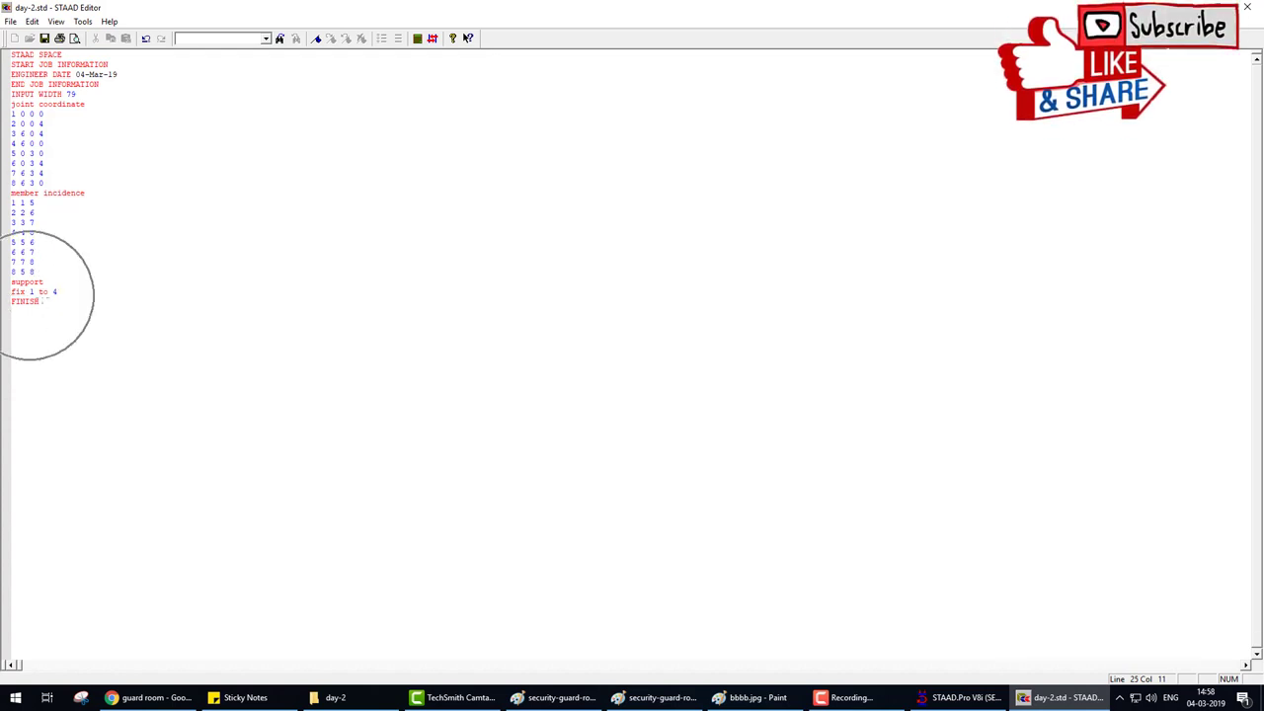
pyautogui.click(1251, 8)
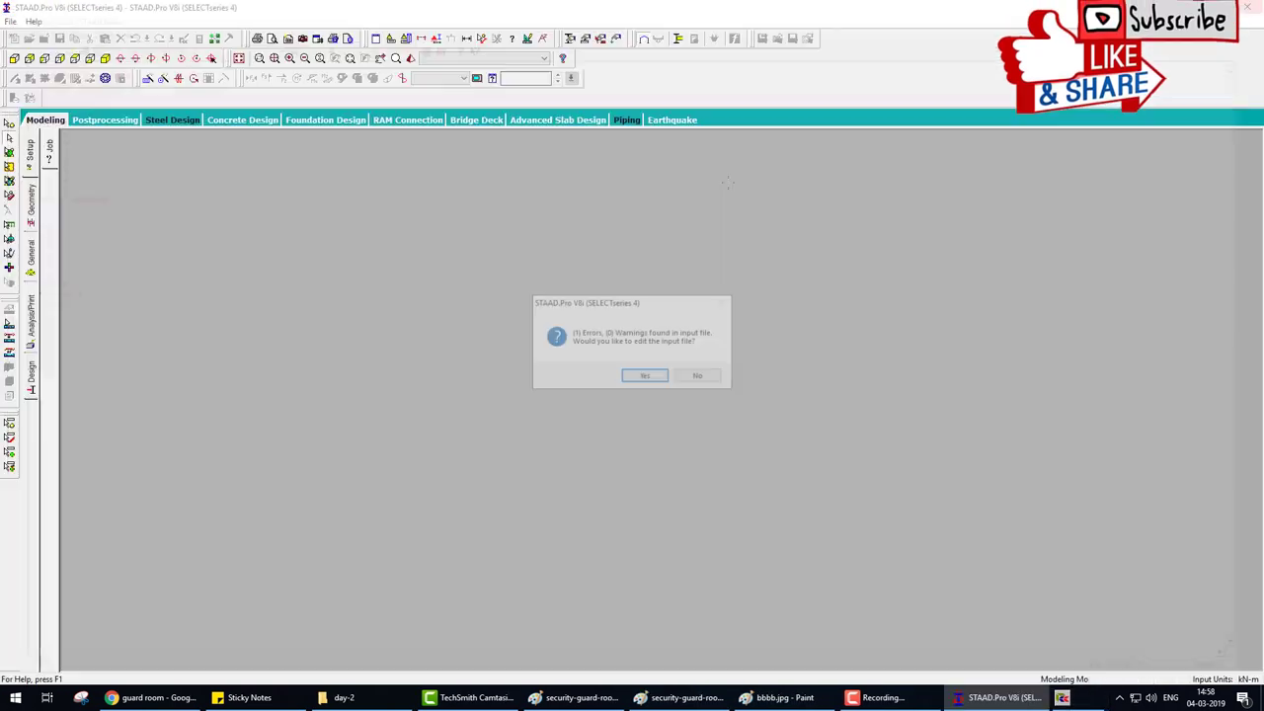
# - Reopen the input file for editing, change the support line to "fix 1 2 3 4", then save and close the STAAD Editor
pyautogui.click(643, 377)
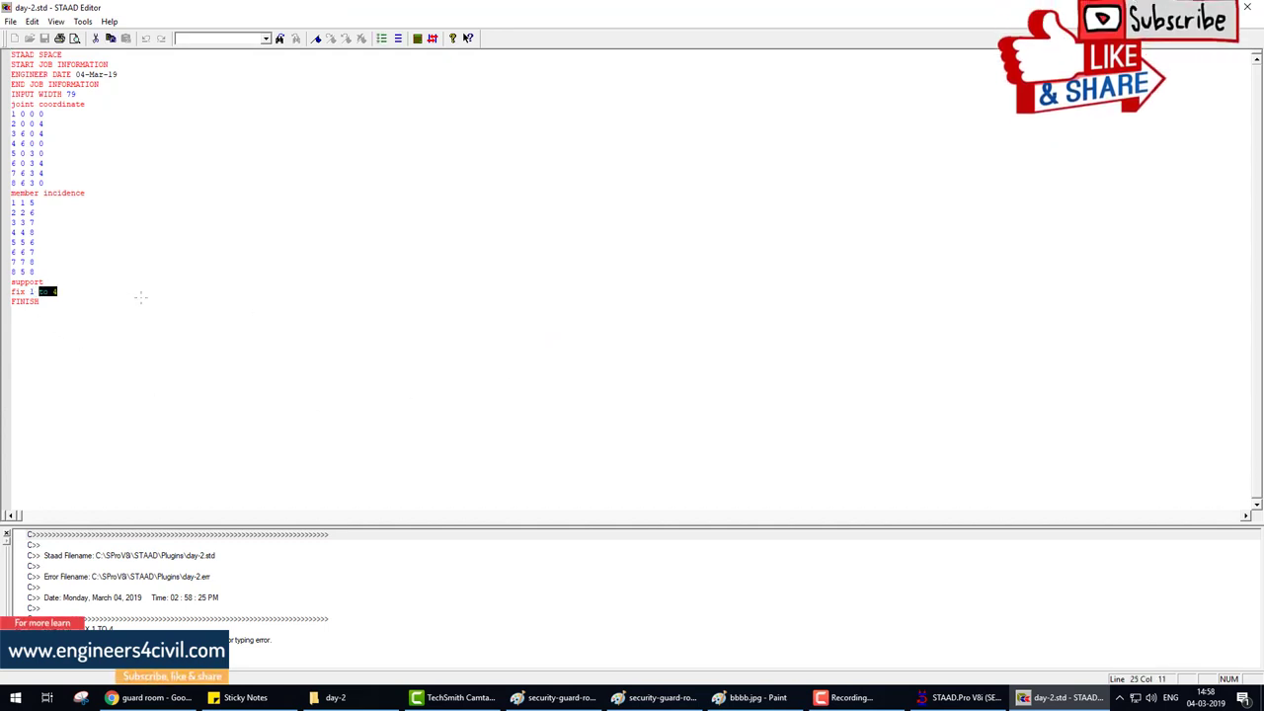
pyautogui.write('2 3 4')
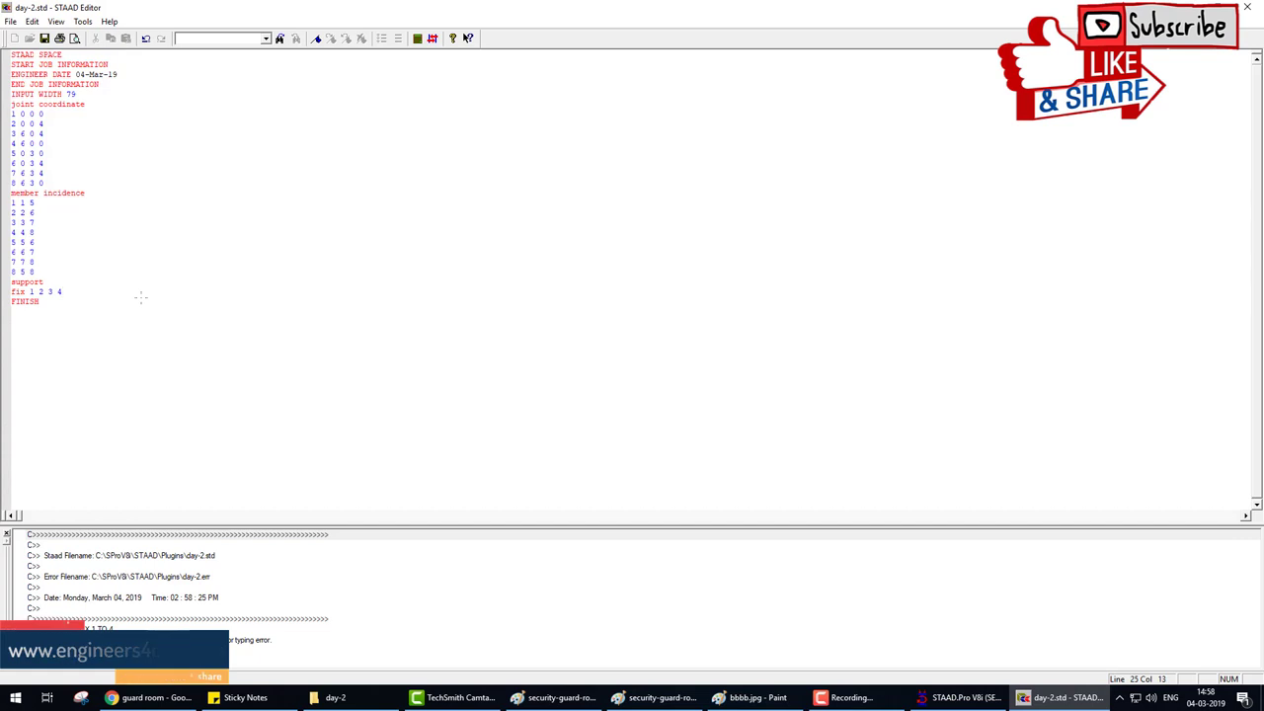
pyautogui.click(45, 37)
pyautogui.click(1248, 7)
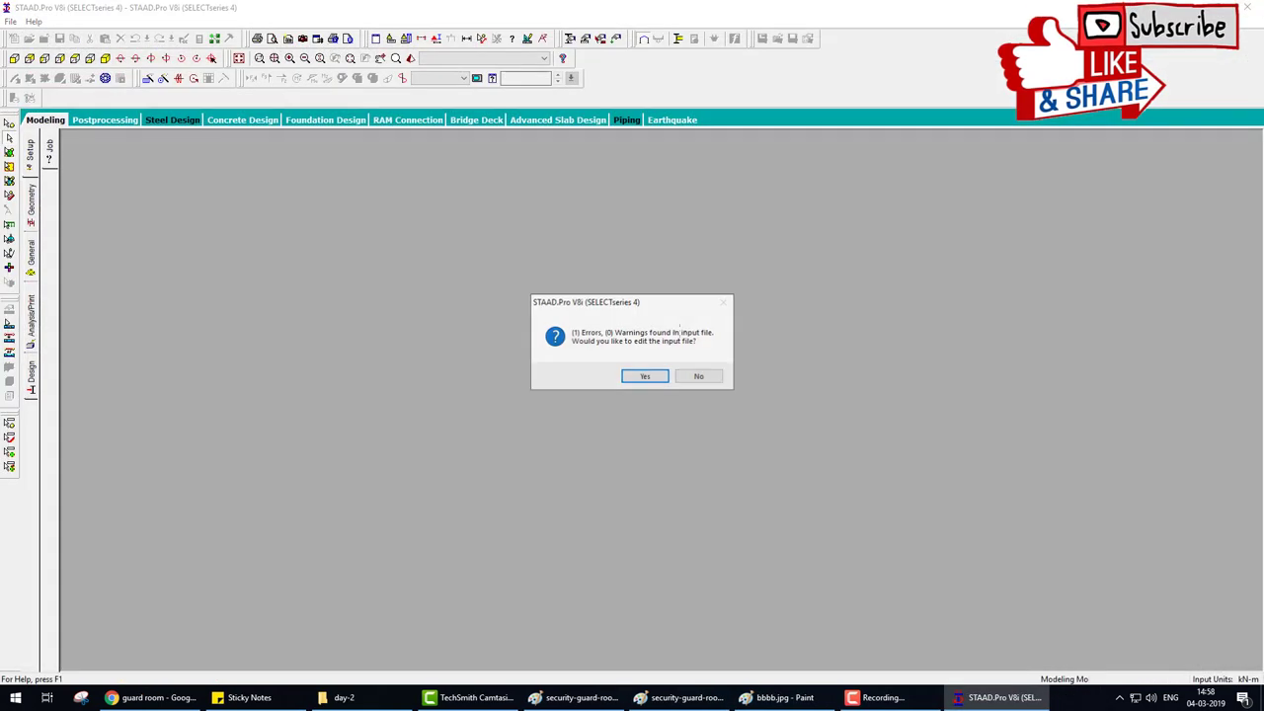
# - Open the input file for editing, correct the support line to "1 2 3 4 fixed", review the support lines, and close the STAAD Editor
pyautogui.click(642, 376)
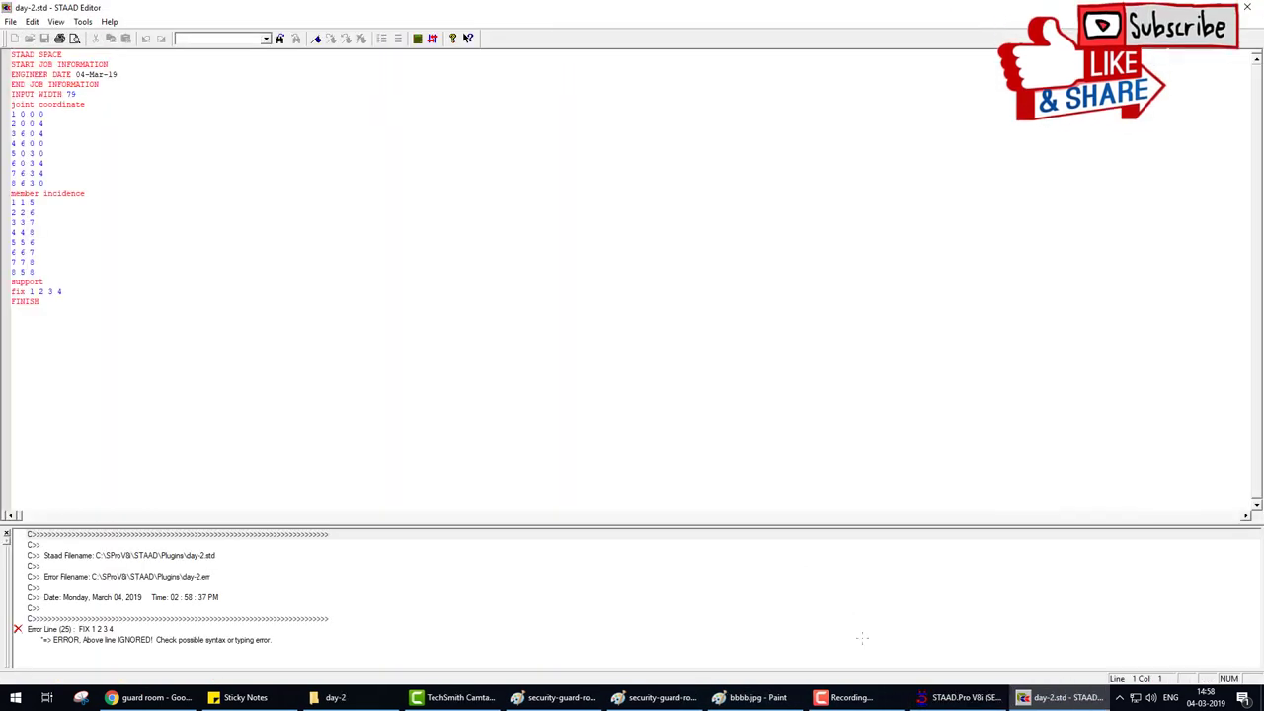
pyautogui.click(849, 697)
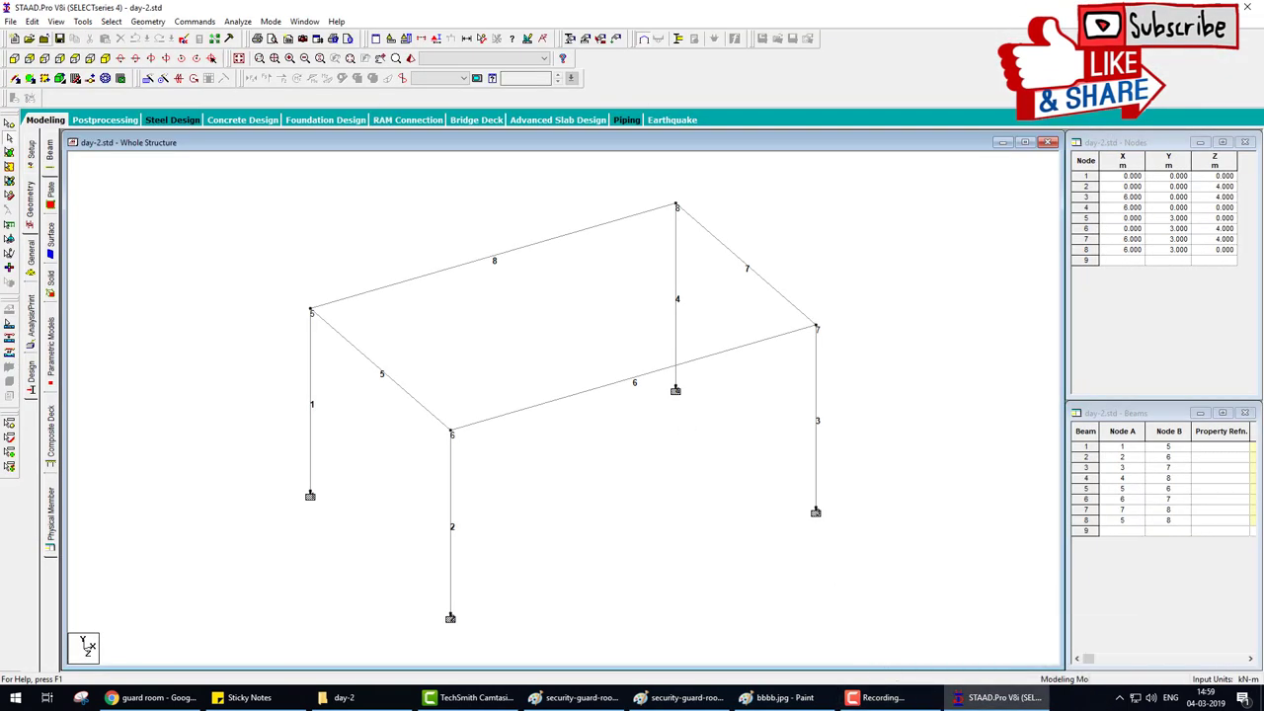
pyautogui.click(183, 38)
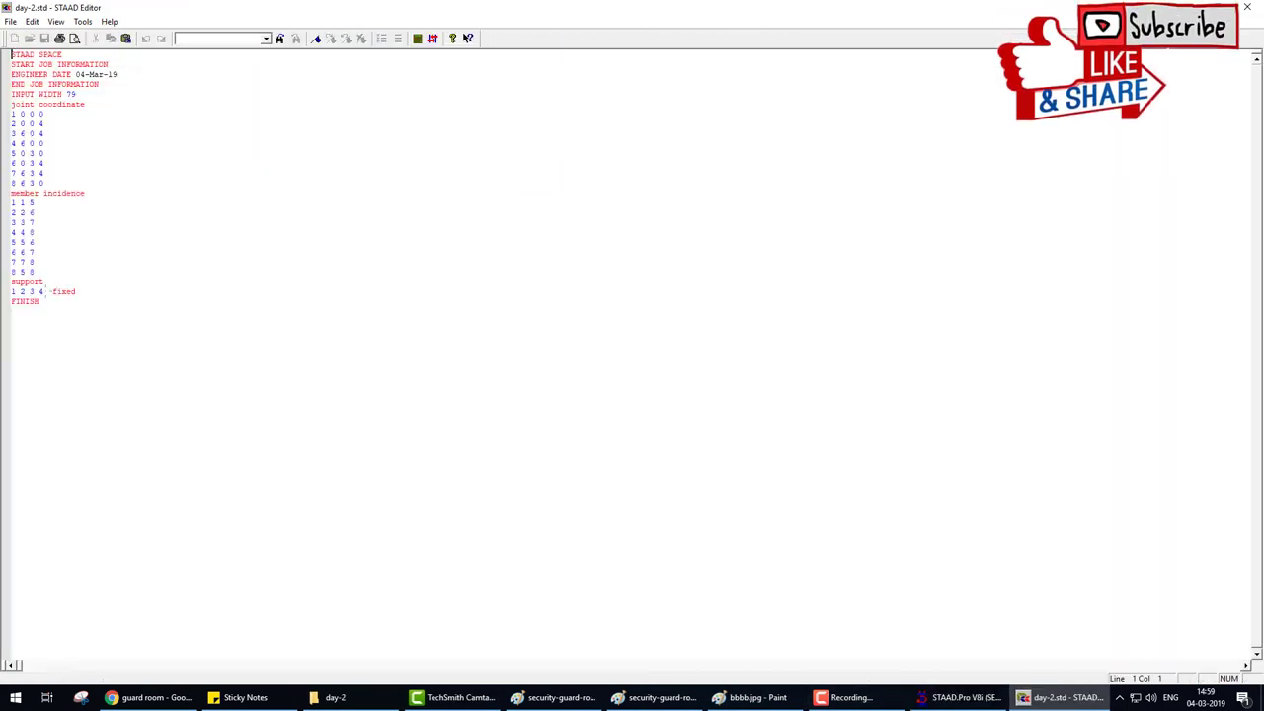
pyautogui.moveTo(44, 291); pyautogui.dragTo(11, 291)
pyautogui.moveTo(81, 291); pyautogui.dragTo(12, 282)
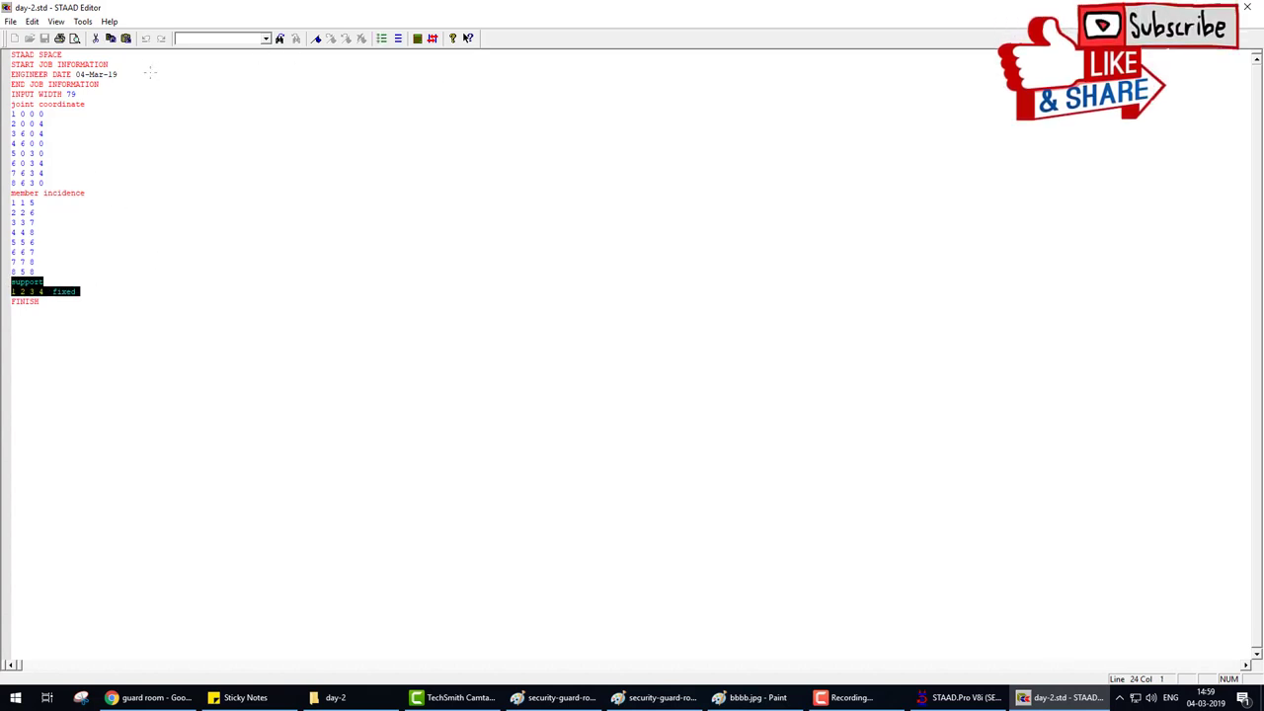
pyautogui.click(1247, 7)
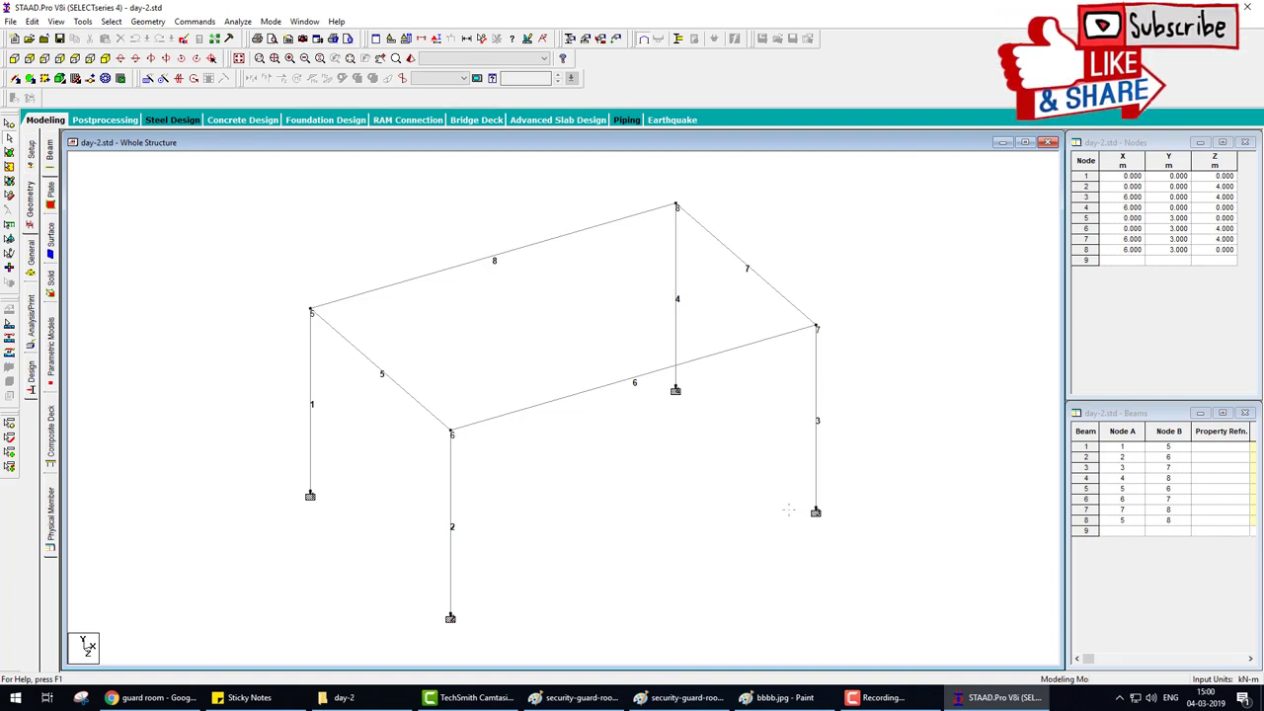
# - Select the whole guard room frame and delete all its beams
pyautogui.hotkey('ctrl', 'a')
pyautogui.press('Delete')
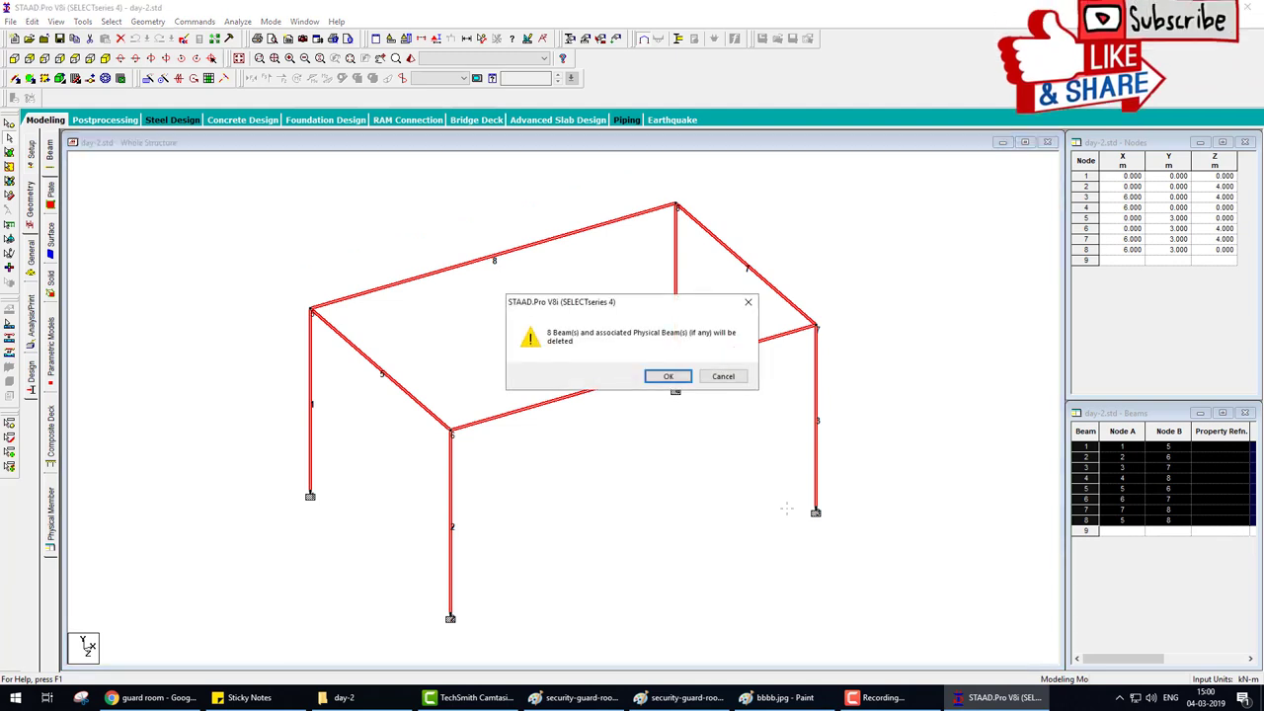
pyautogui.click(668, 376)
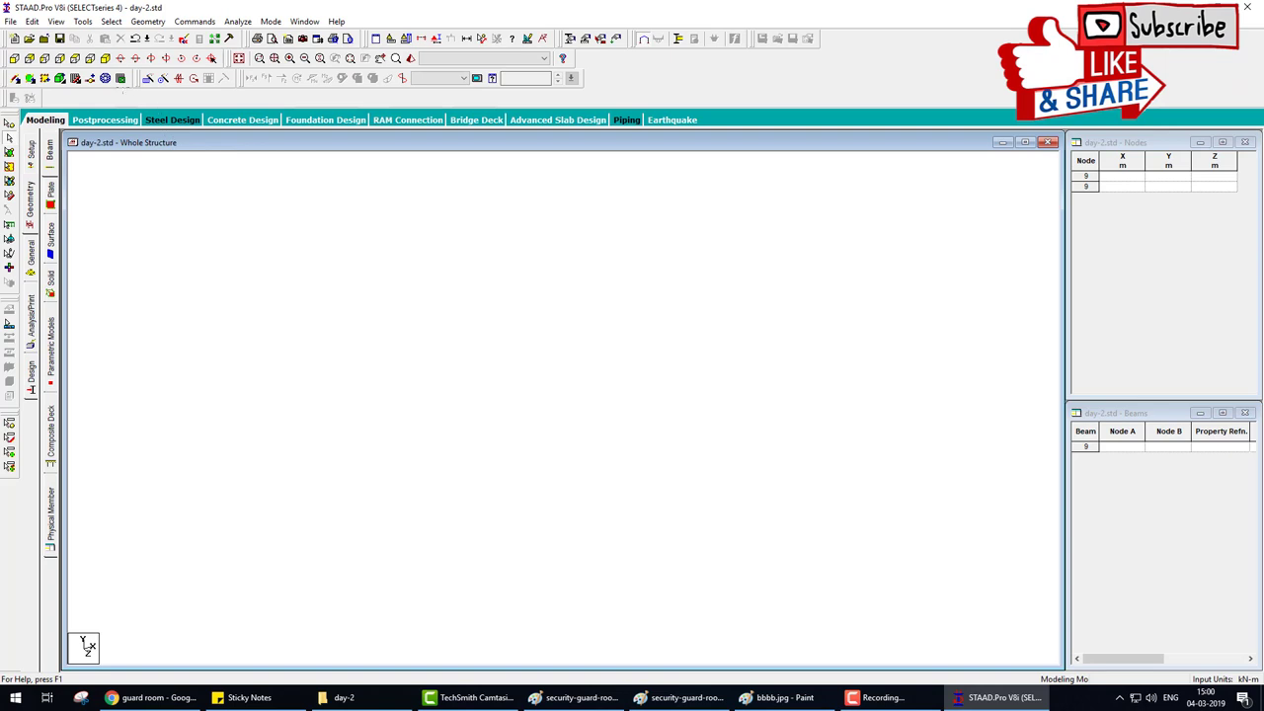
# - Place a single node at the grid origin (0, 0, 0) with Snap Node/Beam, then close the grid
pyautogui.click(75, 79)
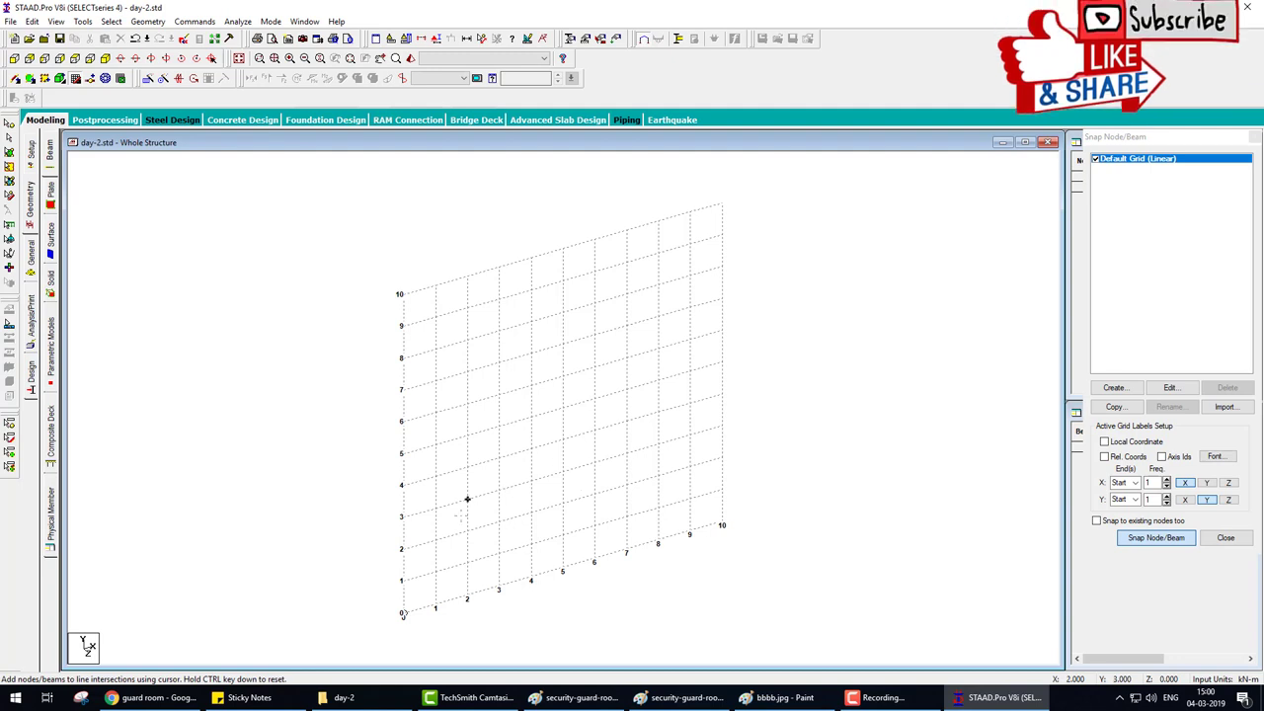
pyautogui.click(403, 613)
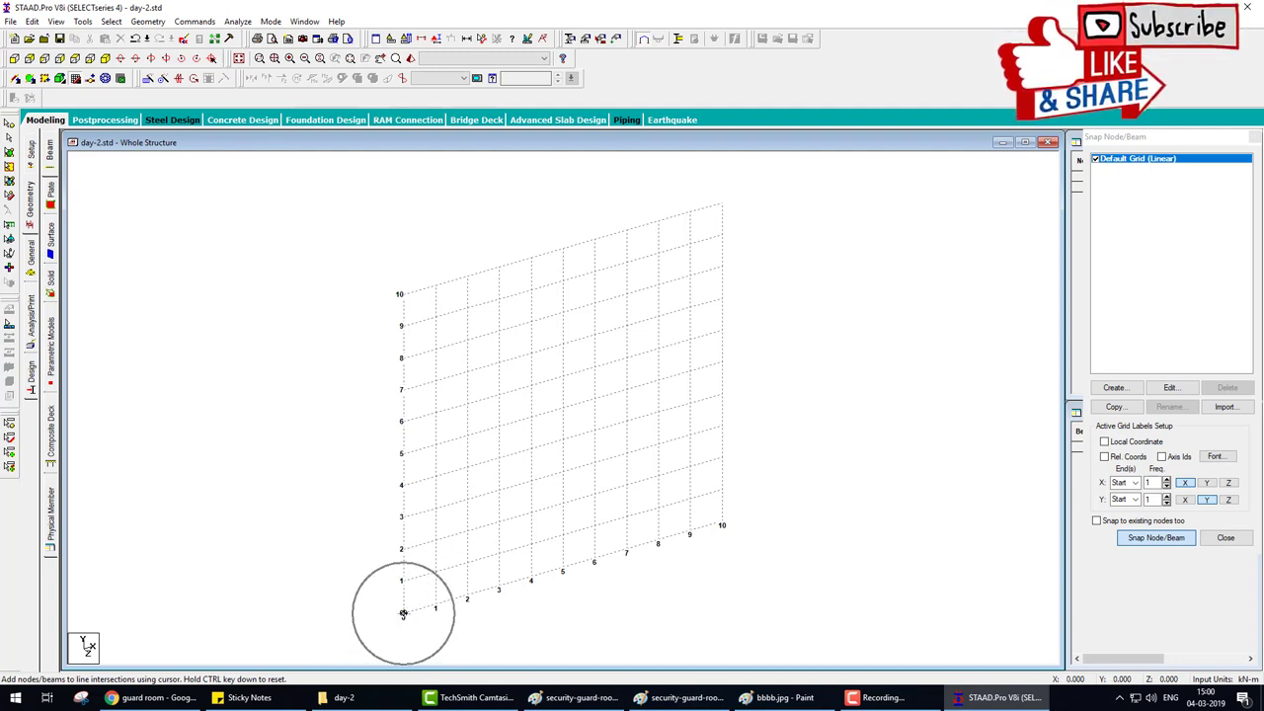
pyautogui.click(403, 614)
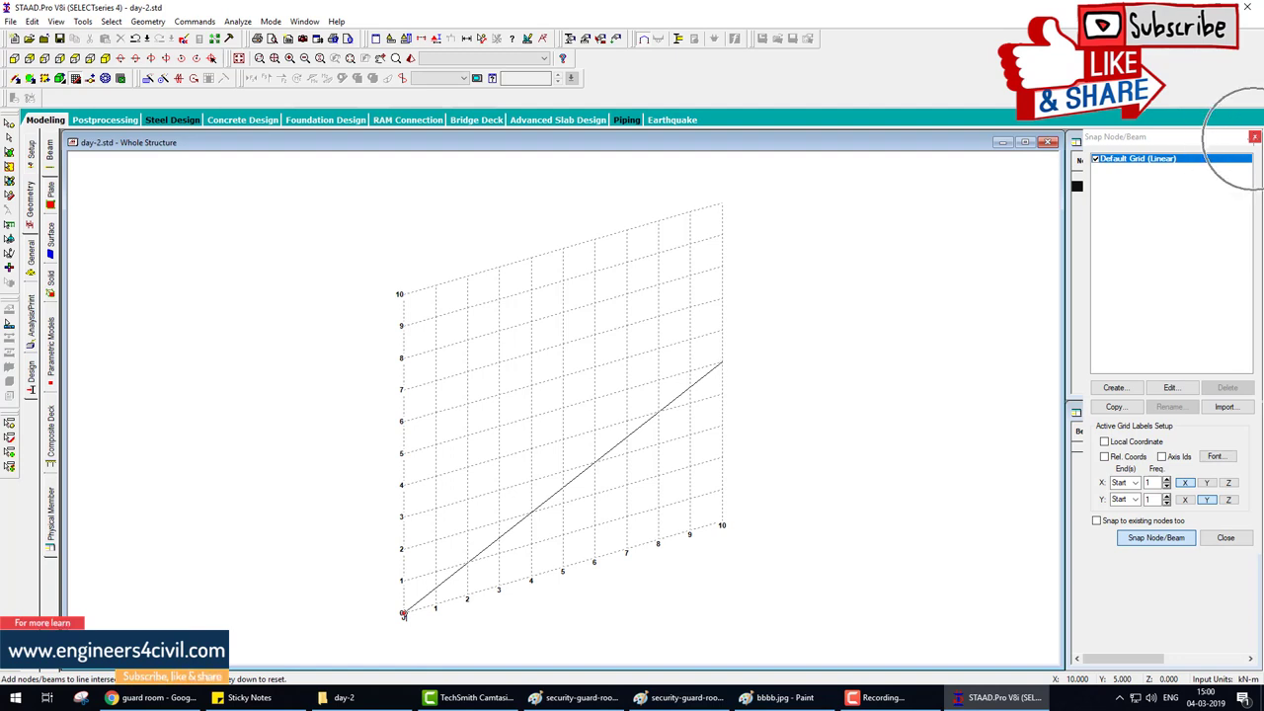
pyautogui.click(1254, 136)
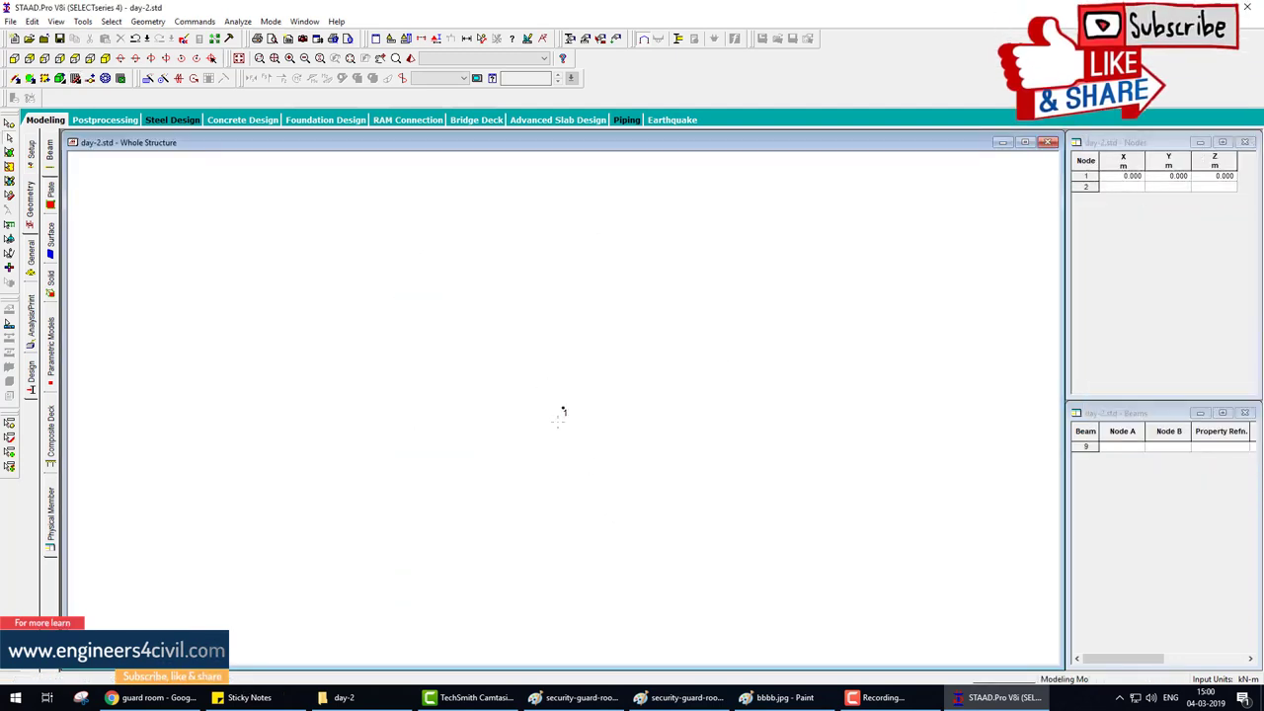
# - Select the node at the origin with the nodes cursor and open Translational Repeat, moving its dialog clear of the node
pyautogui.moveTo(478, 354); pyautogui.dragTo(669, 544)
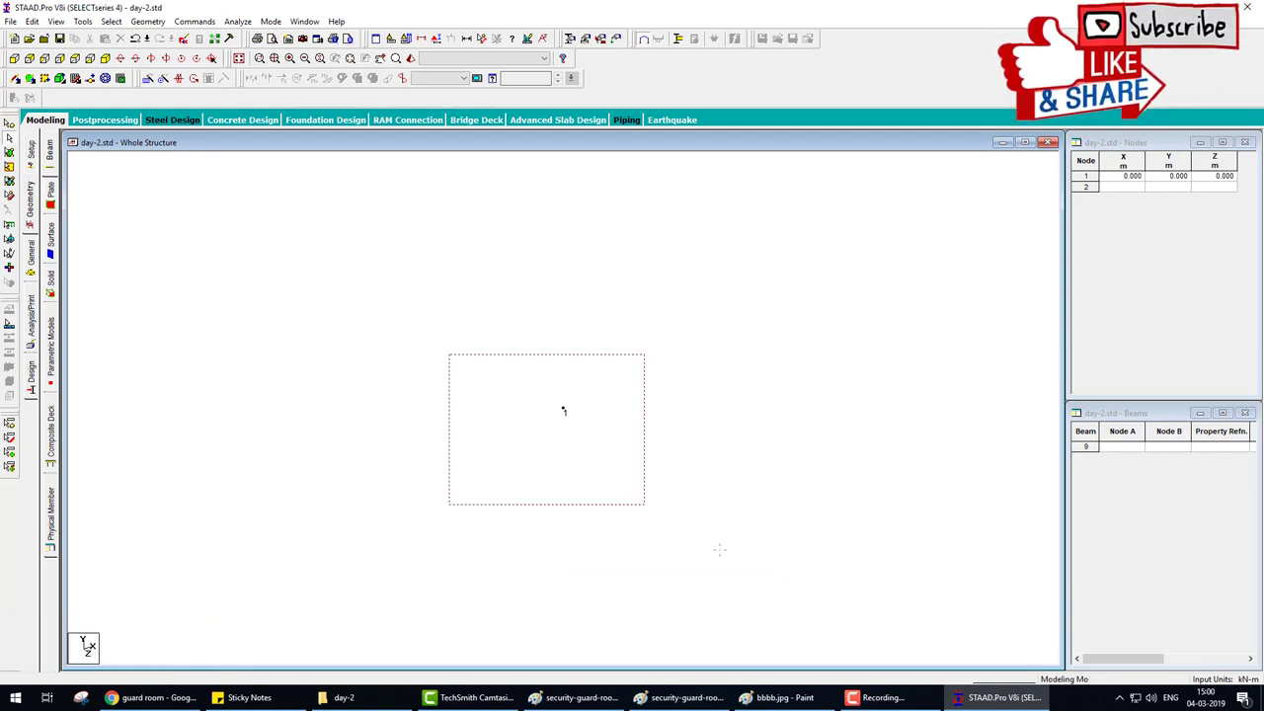
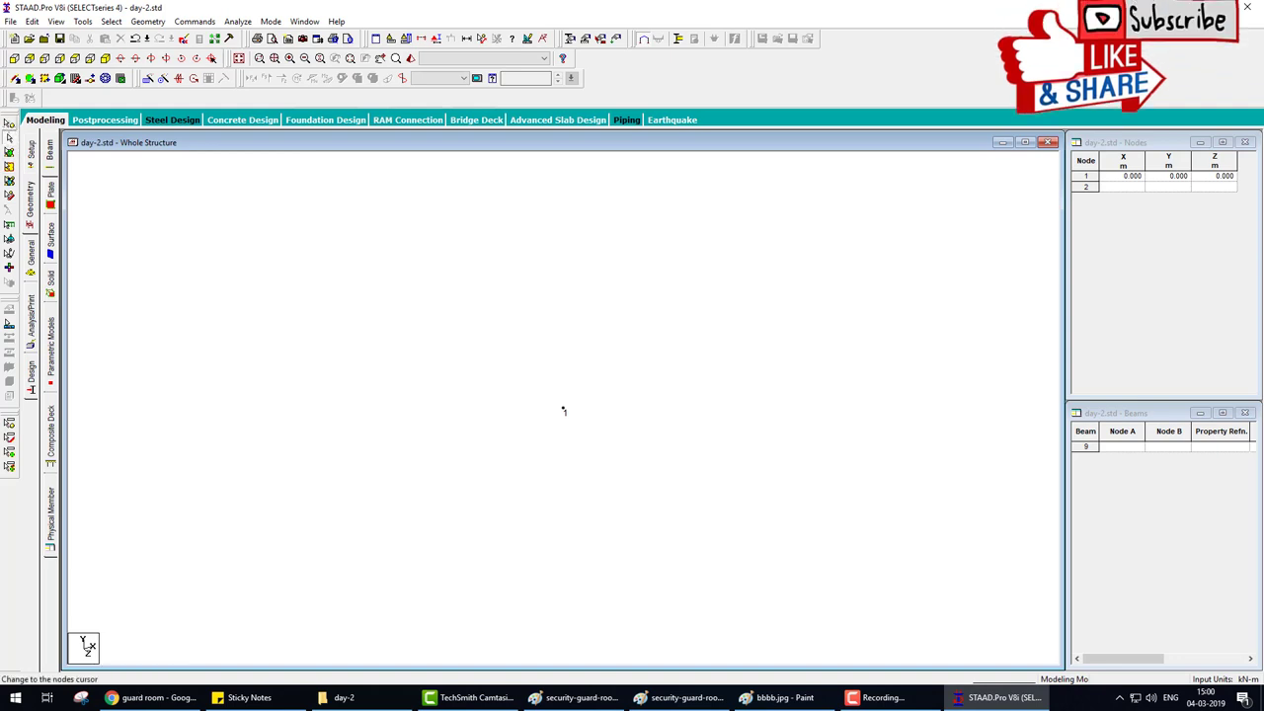
pyautogui.click(9, 123)
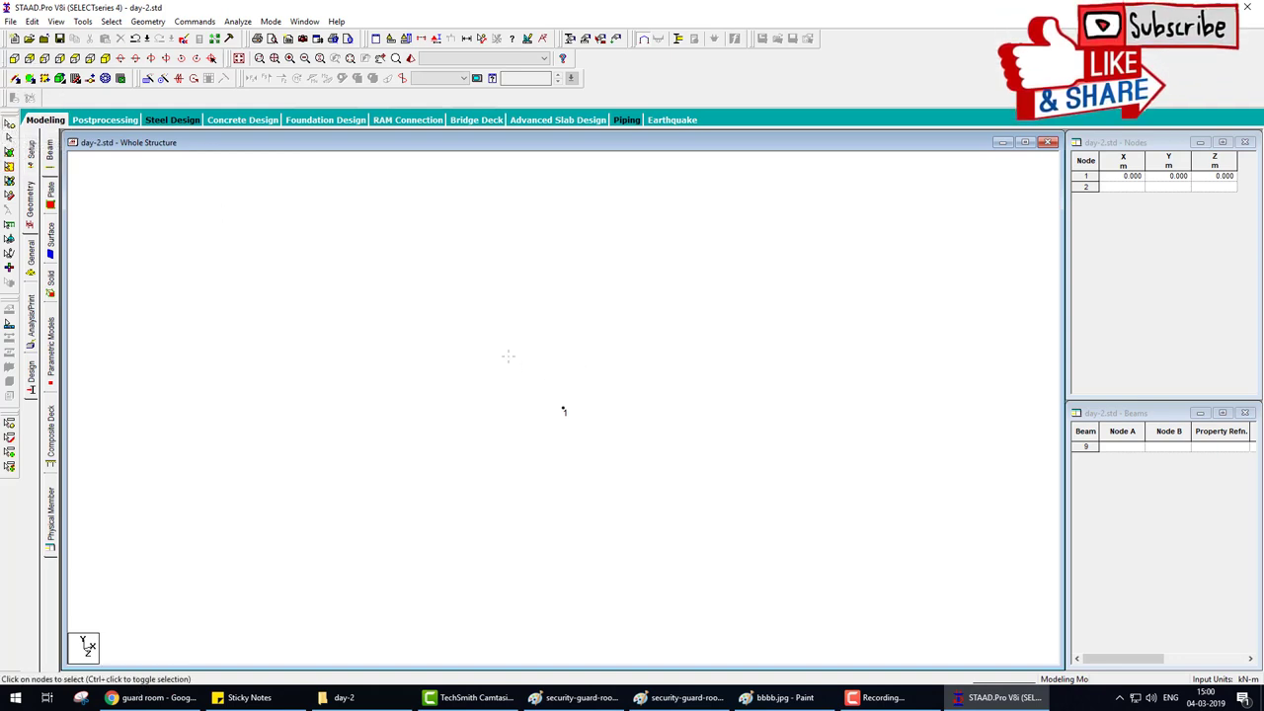
pyautogui.click(563, 410)
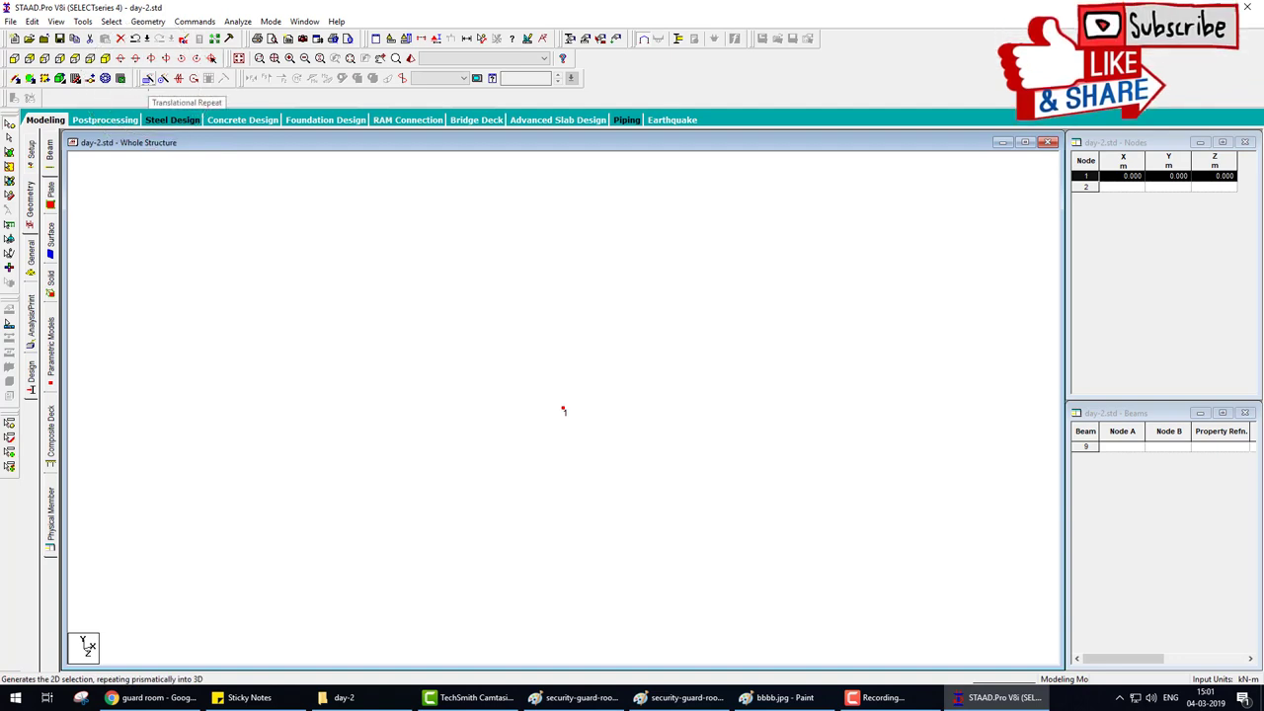
pyautogui.click(148, 79)
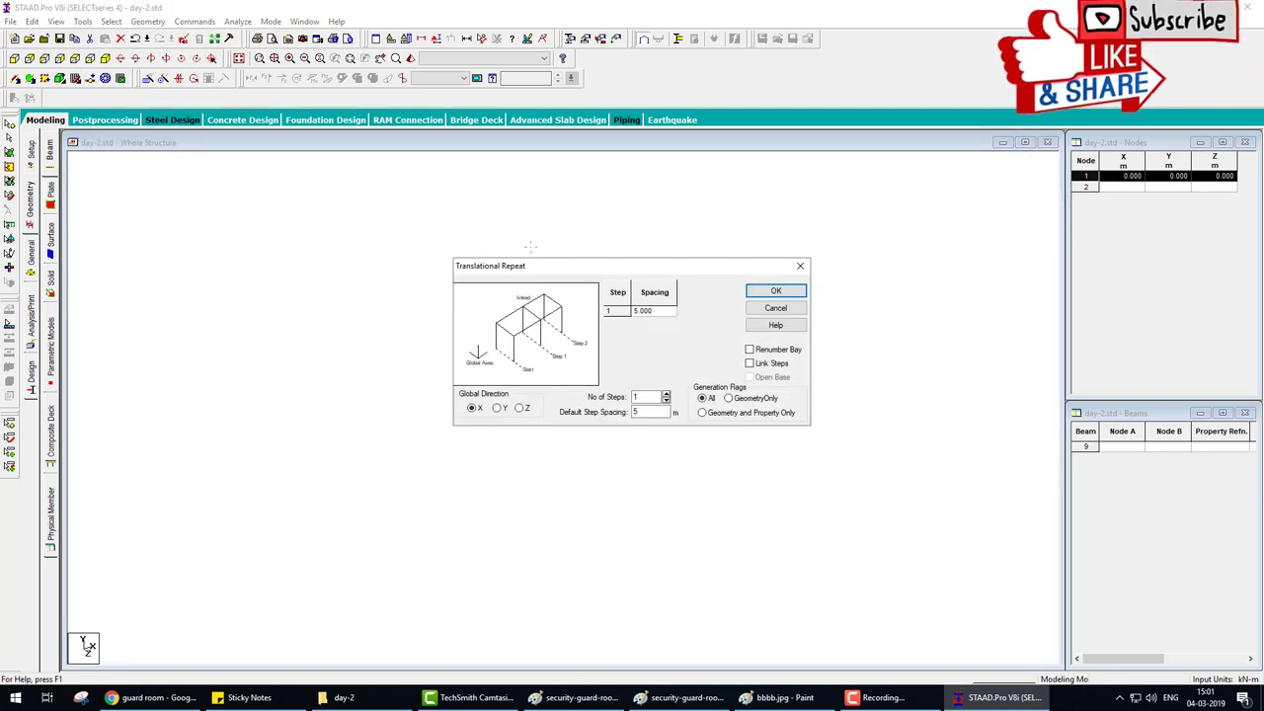
pyautogui.moveTo(568, 268); pyautogui.dragTo(255, 159)
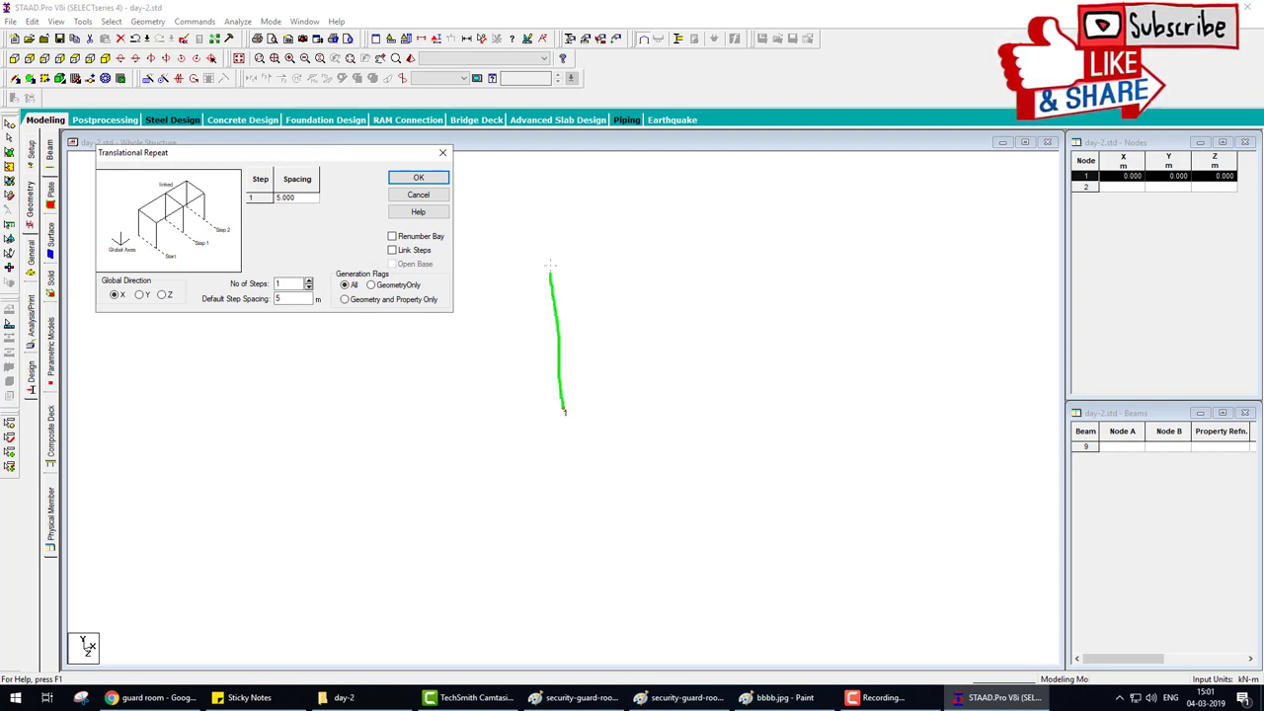
pyautogui.moveTo(550, 265); pyautogui.dragTo(553, 252)
pyautogui.moveTo(596, 343); pyautogui.dragTo(591, 342)
pyautogui.moveTo(650, 299)
pyautogui.mouseDown()
pyautogui.moveTo(679, 323)
pyautogui.moveTo(650, 299)
pyautogui.moveTo(771, 255)
pyautogui.mouseUp()
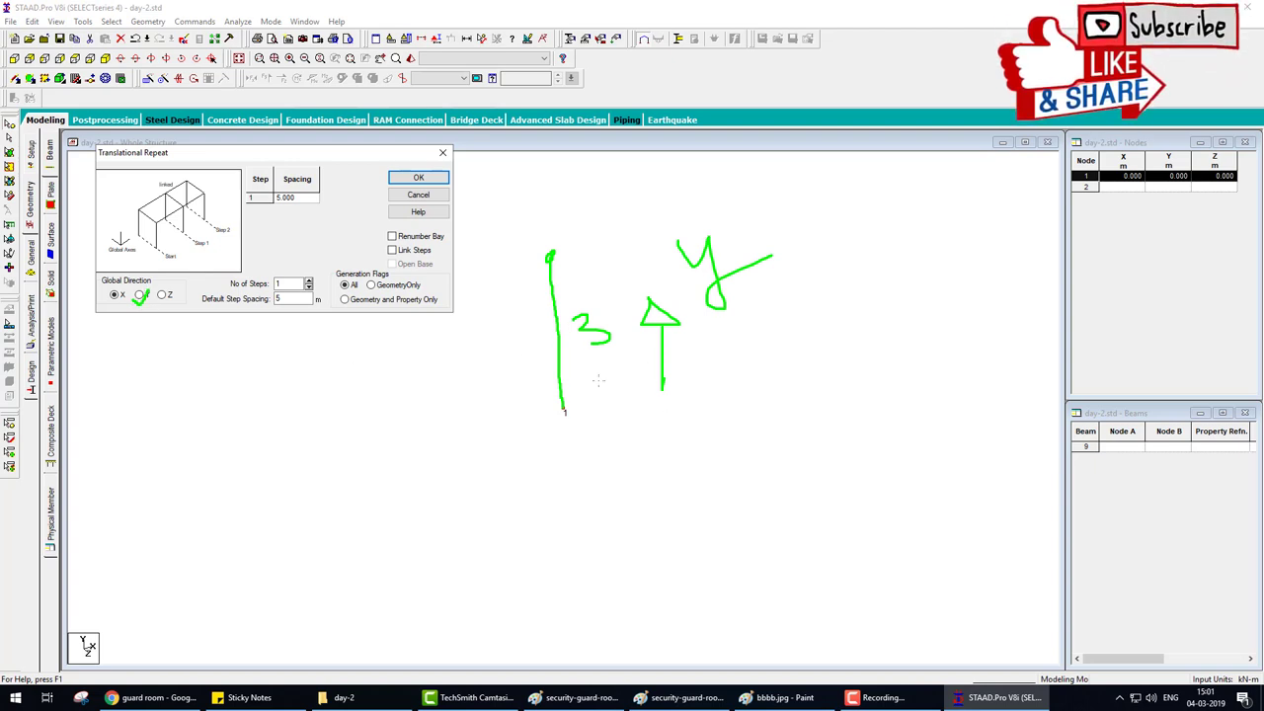
pyautogui.moveTo(597, 295)
pyautogui.mouseDown()
pyautogui.moveTo(563, 318)
pyautogui.moveTo(599, 294)
pyautogui.mouseUp()
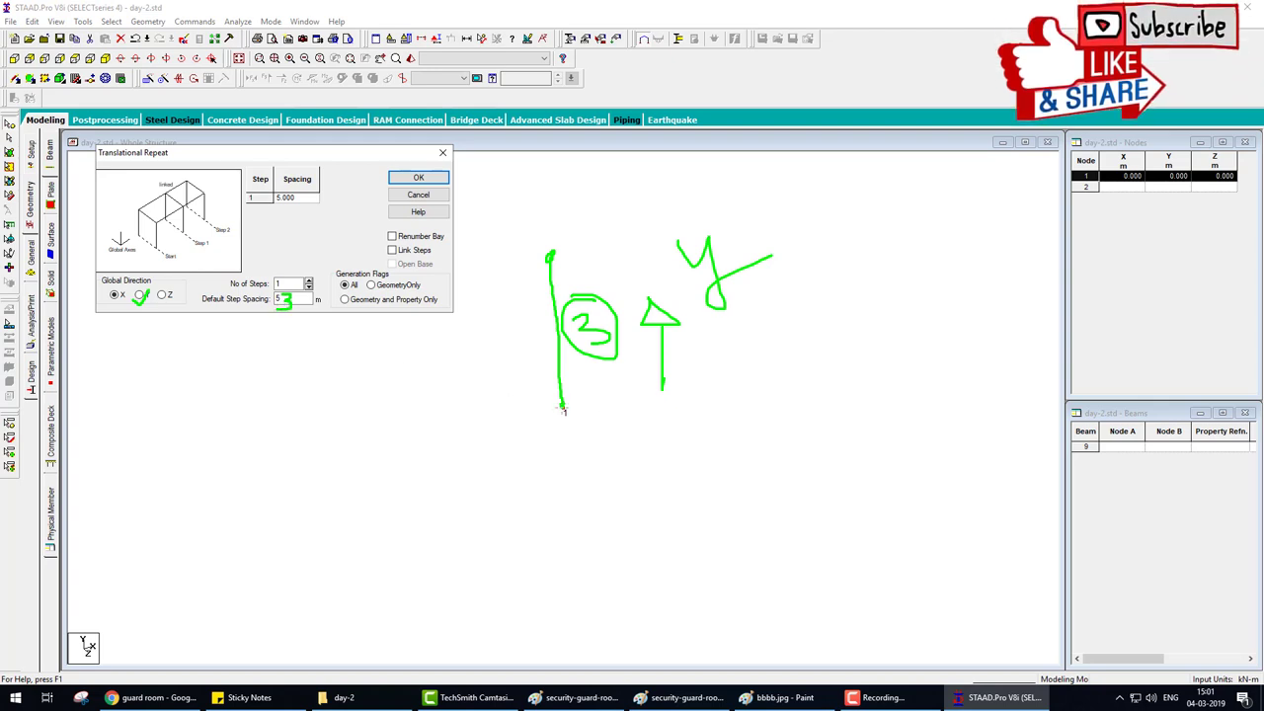
pyautogui.moveTo(561, 405)
pyautogui.mouseDown()
pyautogui.moveTo(549, 417)
pyautogui.moveTo(533, 255)
pyautogui.mouseUp()
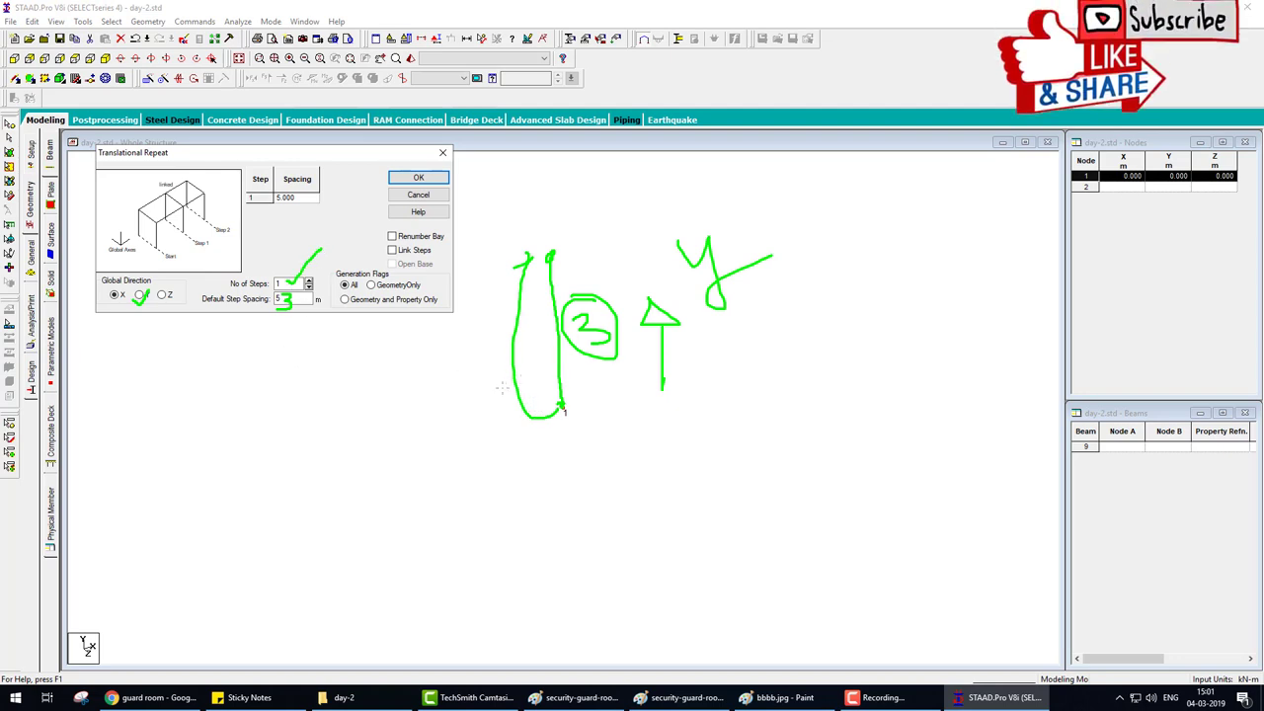
pyautogui.moveTo(502, 387)
pyautogui.mouseDown()
pyautogui.moveTo(561, 352)
pyautogui.moveTo(543, 374)
pyautogui.mouseUp()
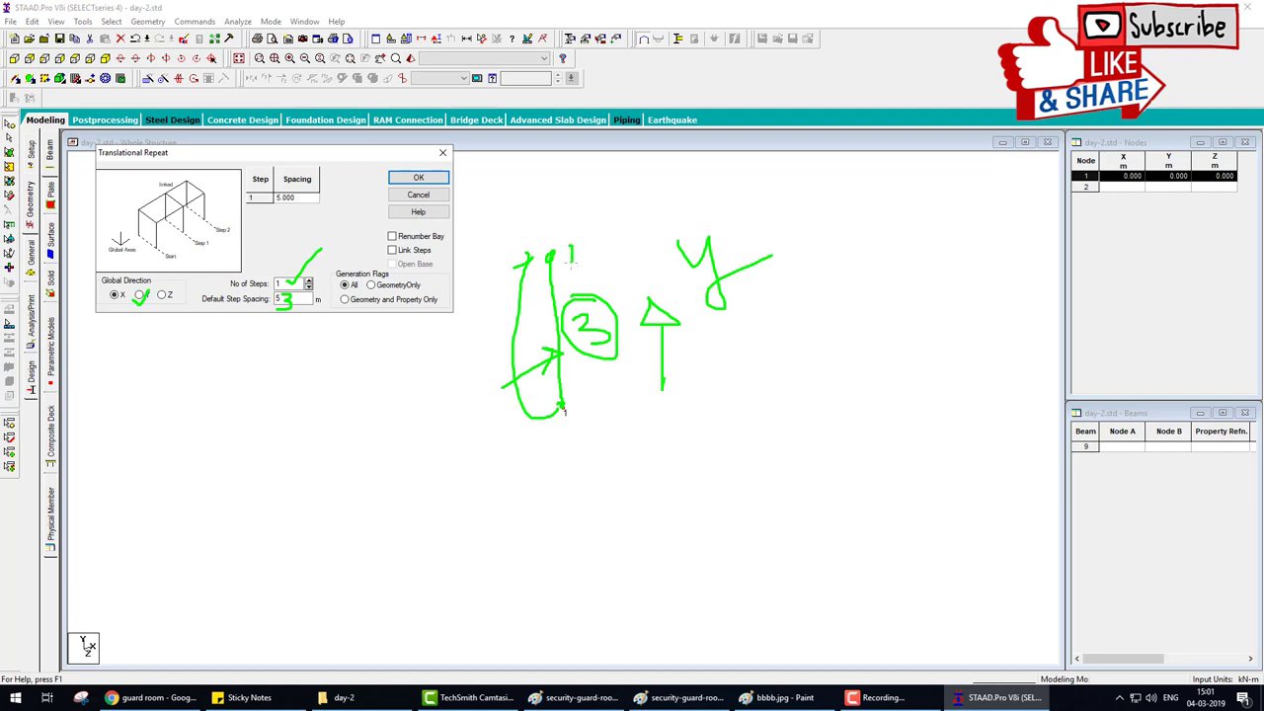
pyautogui.moveTo(571, 262); pyautogui.dragTo(591, 258)
pyautogui.press('Escape')
# - Repeat the origin node one step along global Y with a default step spacing of 3 m to create a column
pyautogui.click(139, 294)
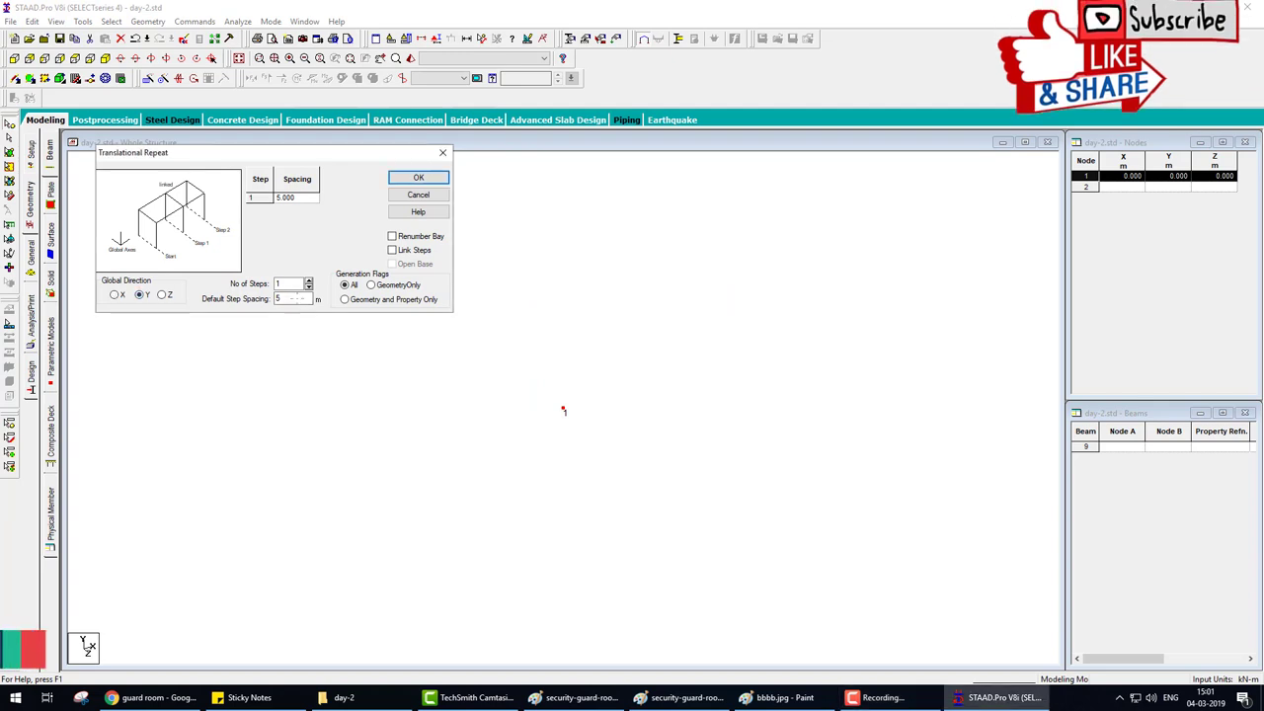
pyautogui.doubleClick(287, 298)
pyautogui.write('3')
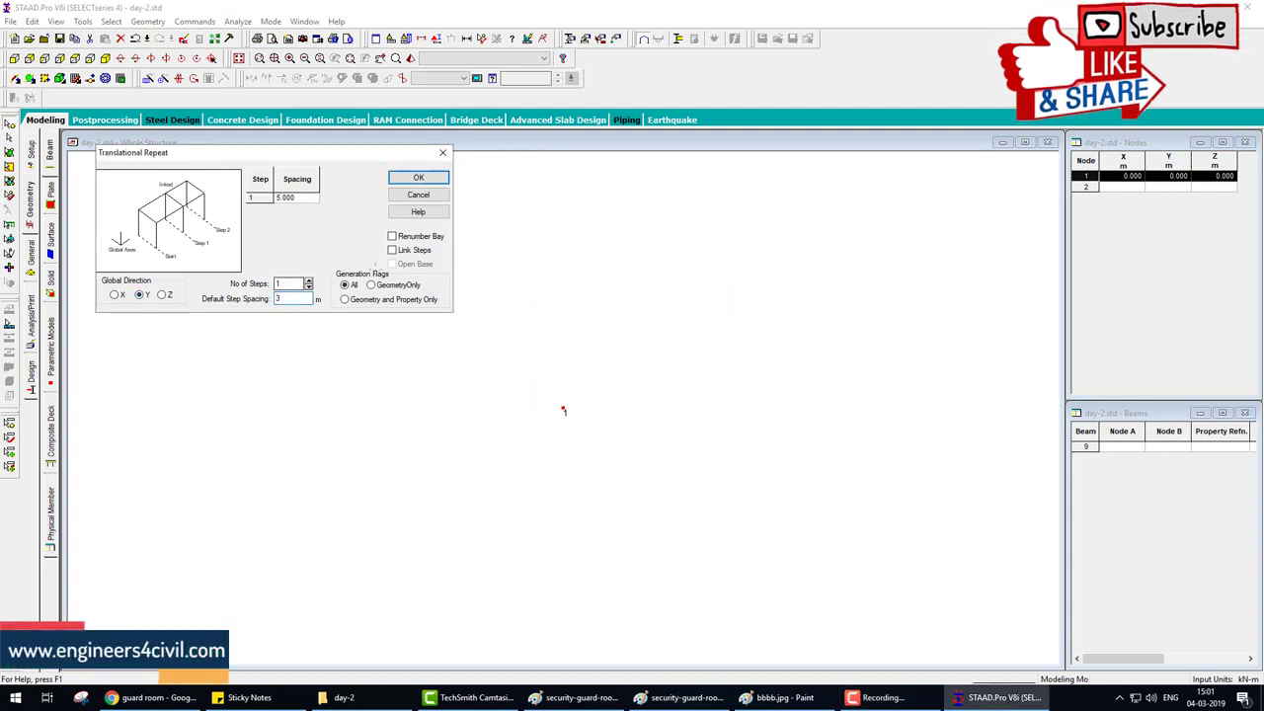
pyautogui.click(418, 178)
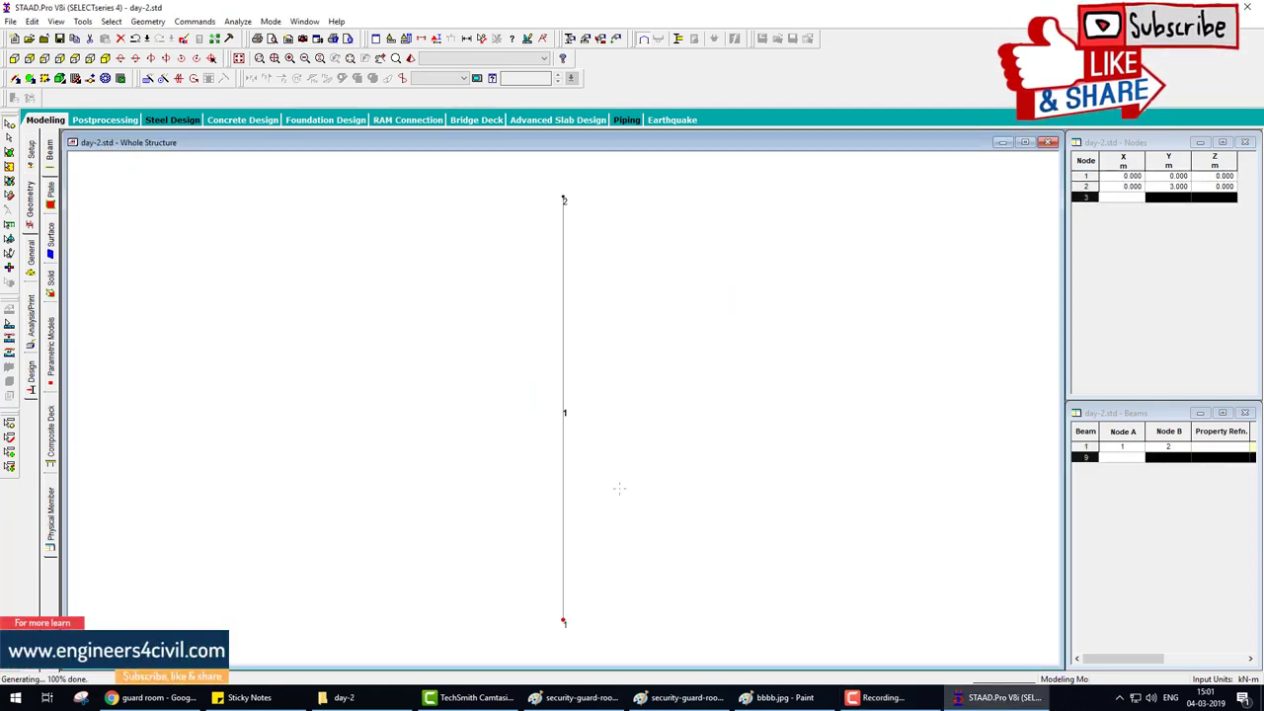
pyautogui.scroll(-3, 628, 469)
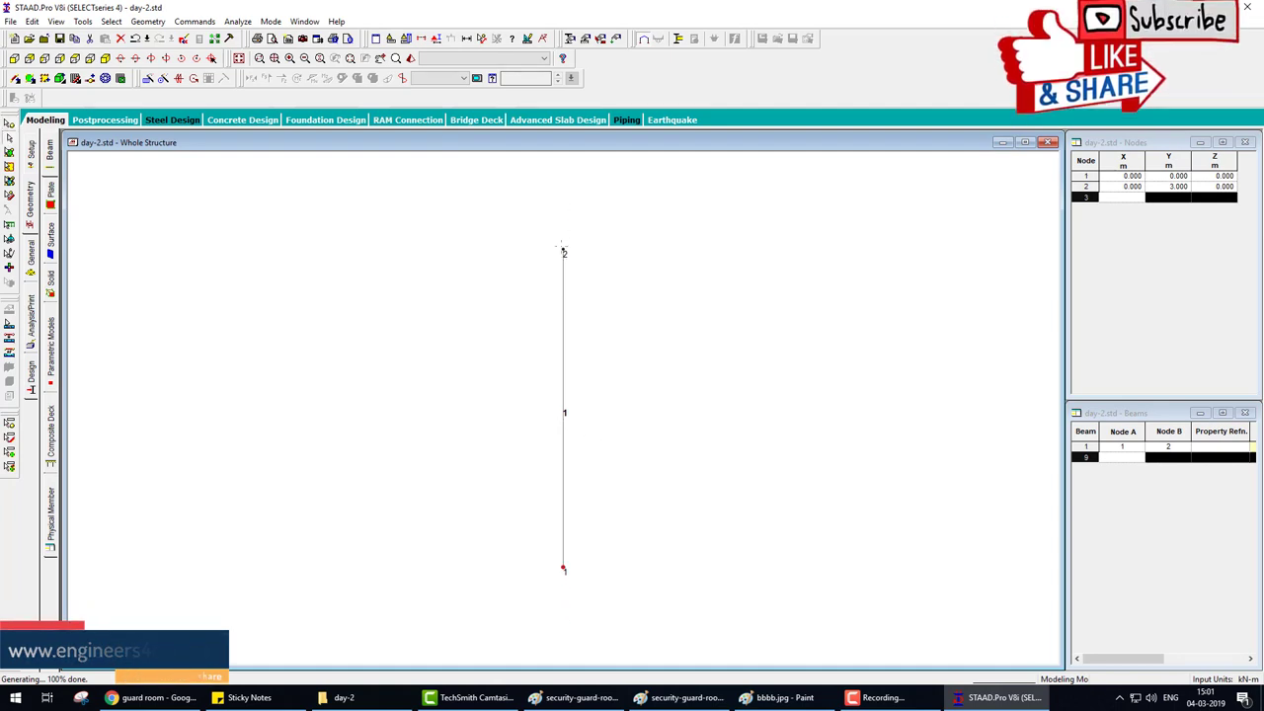
pyautogui.moveTo(566, 269)
pyautogui.mouseDown()
pyautogui.moveTo(811, 269)
pyautogui.moveTo(839, 429)
pyautogui.mouseUp()
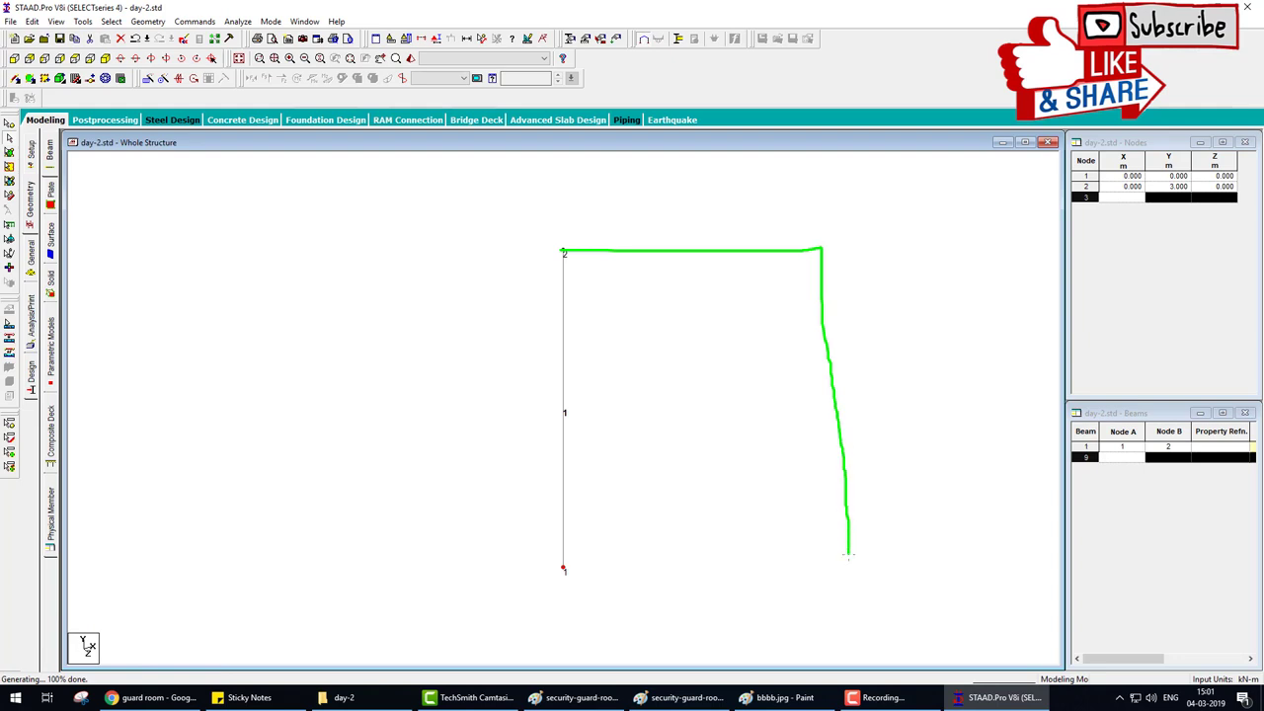
pyautogui.moveTo(847, 555); pyautogui.dragTo(852, 573)
pyautogui.moveTo(587, 428)
pyautogui.mouseDown()
pyautogui.moveTo(571, 450)
pyautogui.moveTo(642, 448)
pyautogui.mouseUp()
pyautogui.moveTo(674, 427)
pyautogui.mouseDown()
pyautogui.moveTo(670, 453)
pyautogui.moveTo(711, 440)
pyautogui.moveTo(740, 449)
pyautogui.mouseUp()
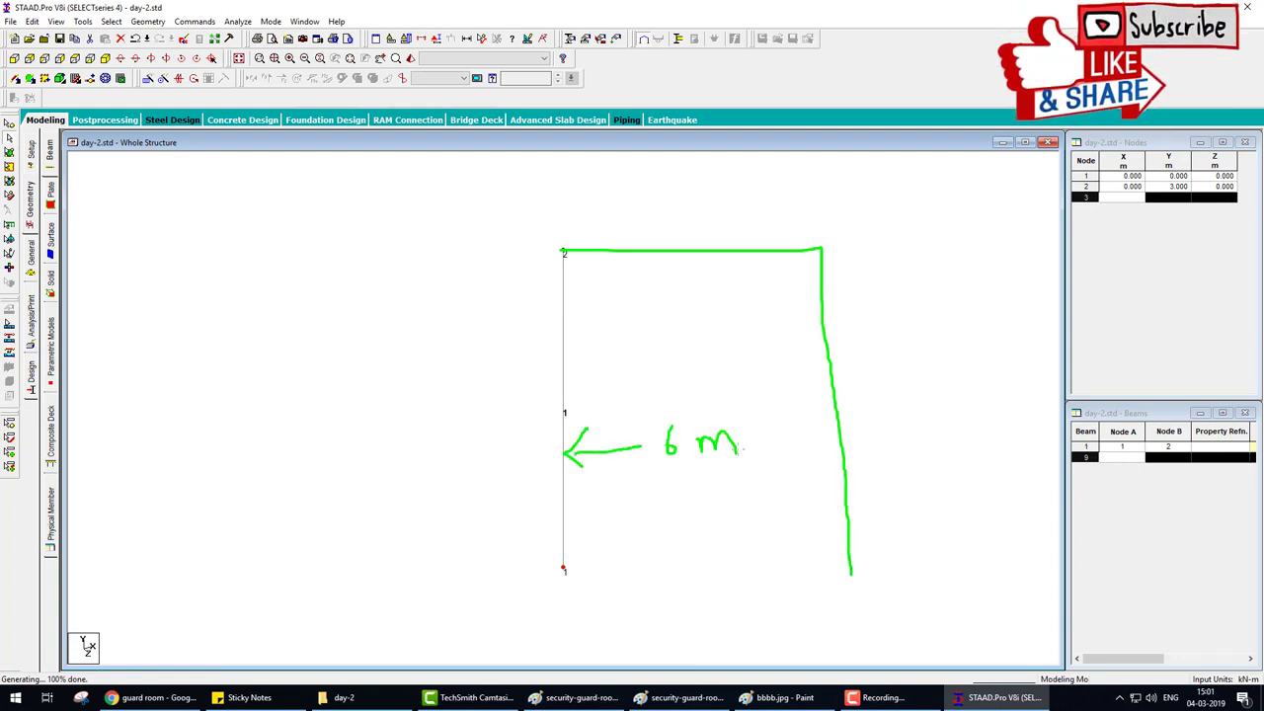
pyautogui.moveTo(623, 363)
pyautogui.mouseDown()
pyautogui.moveTo(704, 363)
pyautogui.moveTo(692, 385)
pyautogui.mouseUp()
pyautogui.moveTo(721, 344); pyautogui.dragTo(735, 371)
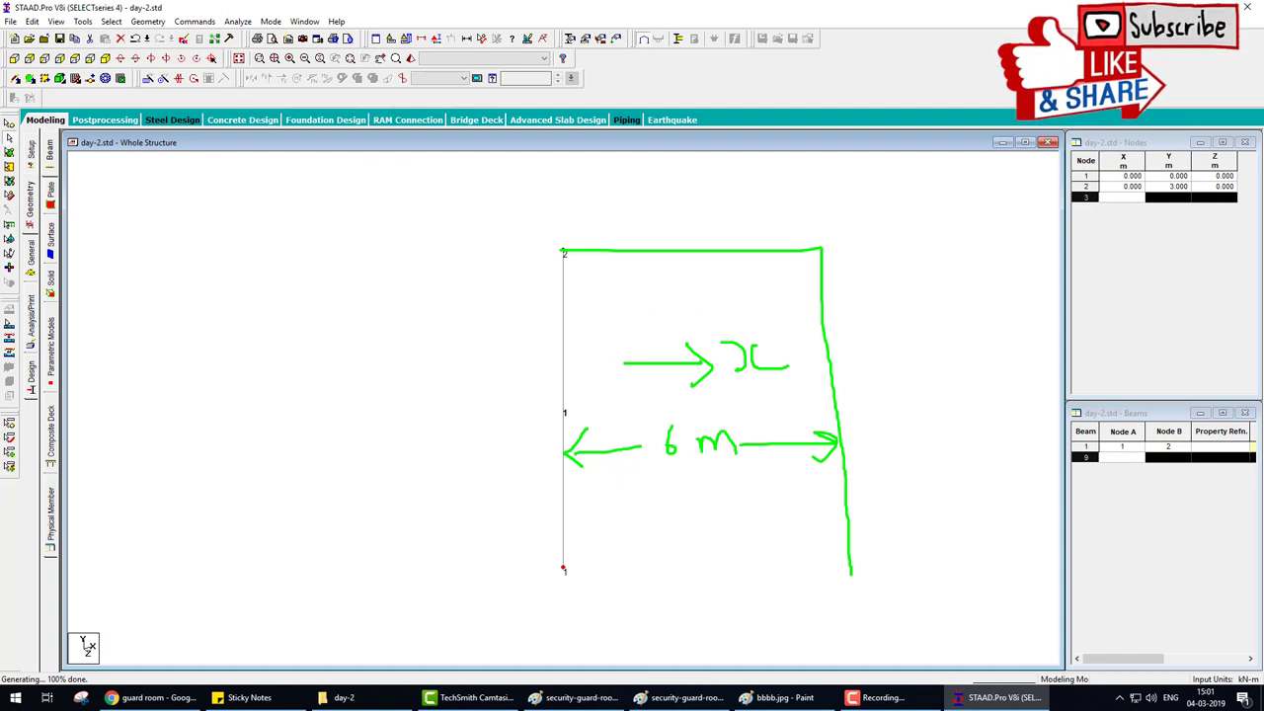
# - Reopen Translational Repeat and move its dialog clear of the column
pyautogui.press('Escape')
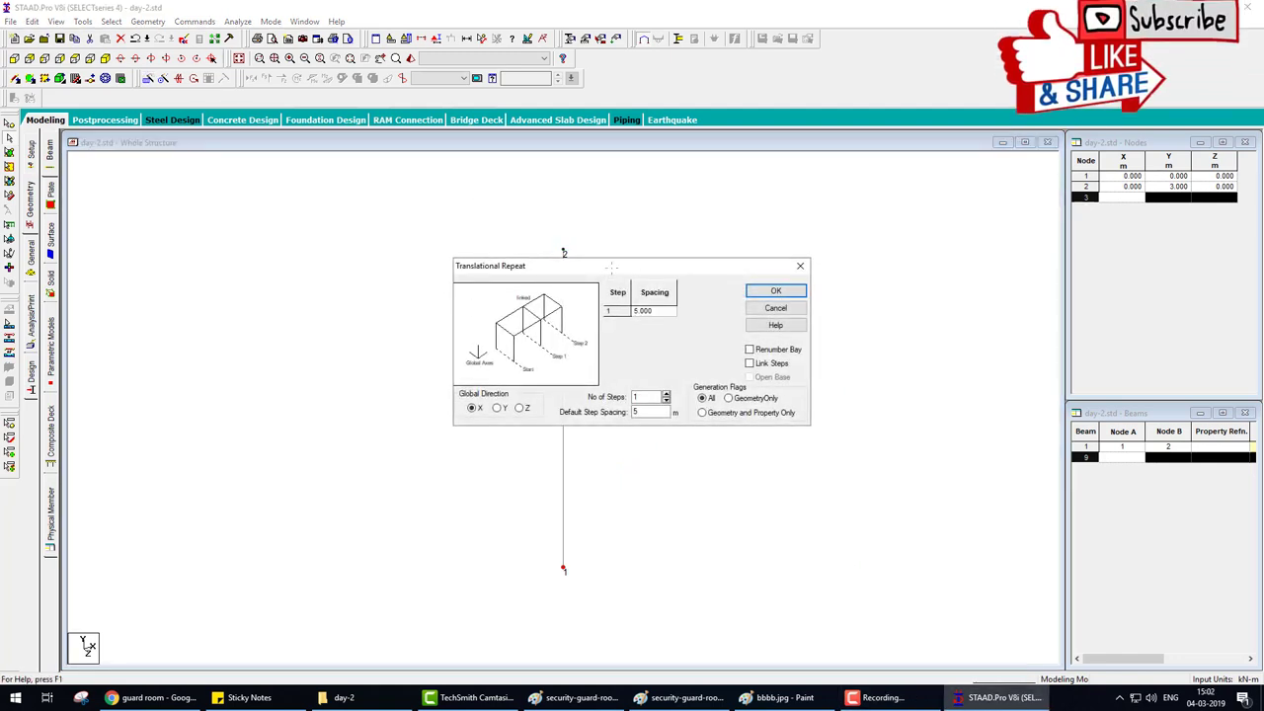
pyautogui.moveTo(612, 268); pyautogui.dragTo(263, 185)
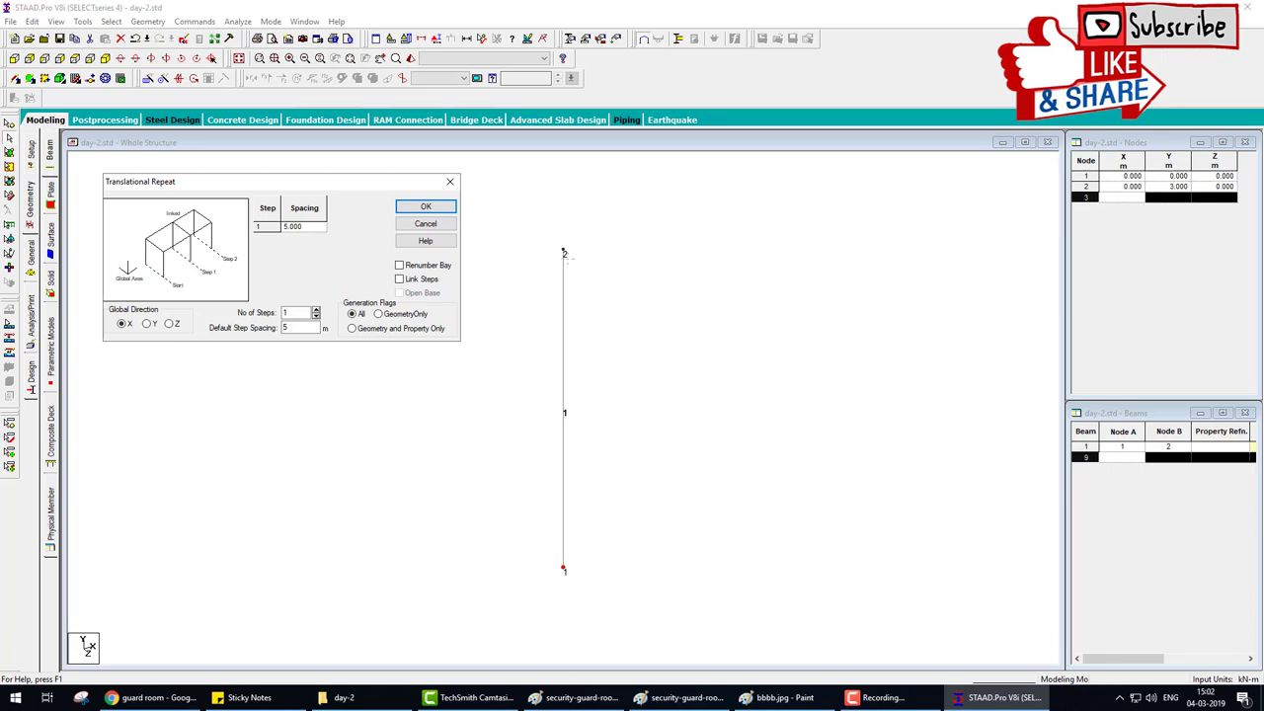
pyautogui.moveTo(564, 251)
pyautogui.mouseDown()
pyautogui.moveTo(727, 248)
pyautogui.moveTo(753, 380)
pyautogui.moveTo(752, 570)
pyautogui.mouseUp()
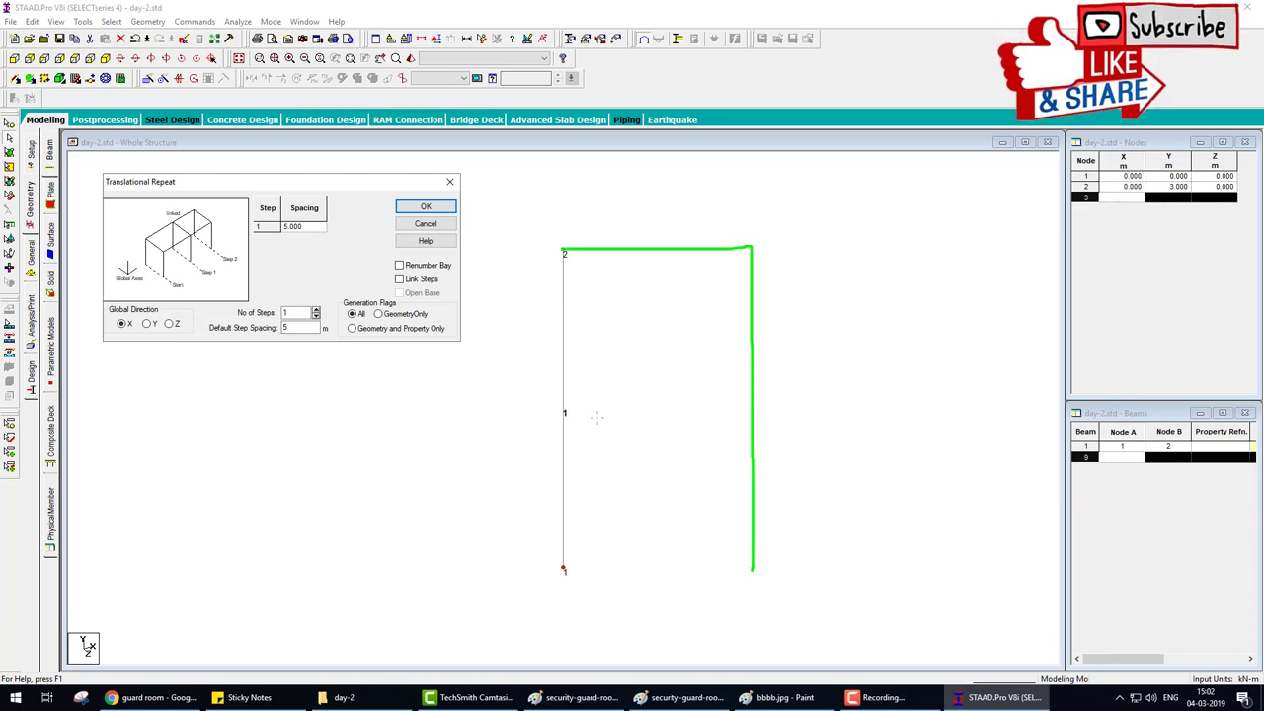
pyautogui.moveTo(563, 424)
pyautogui.mouseDown()
pyautogui.moveTo(584, 437)
pyautogui.moveTo(628, 425)
pyautogui.mouseUp()
pyautogui.moveTo(654, 395); pyautogui.dragTo(655, 421)
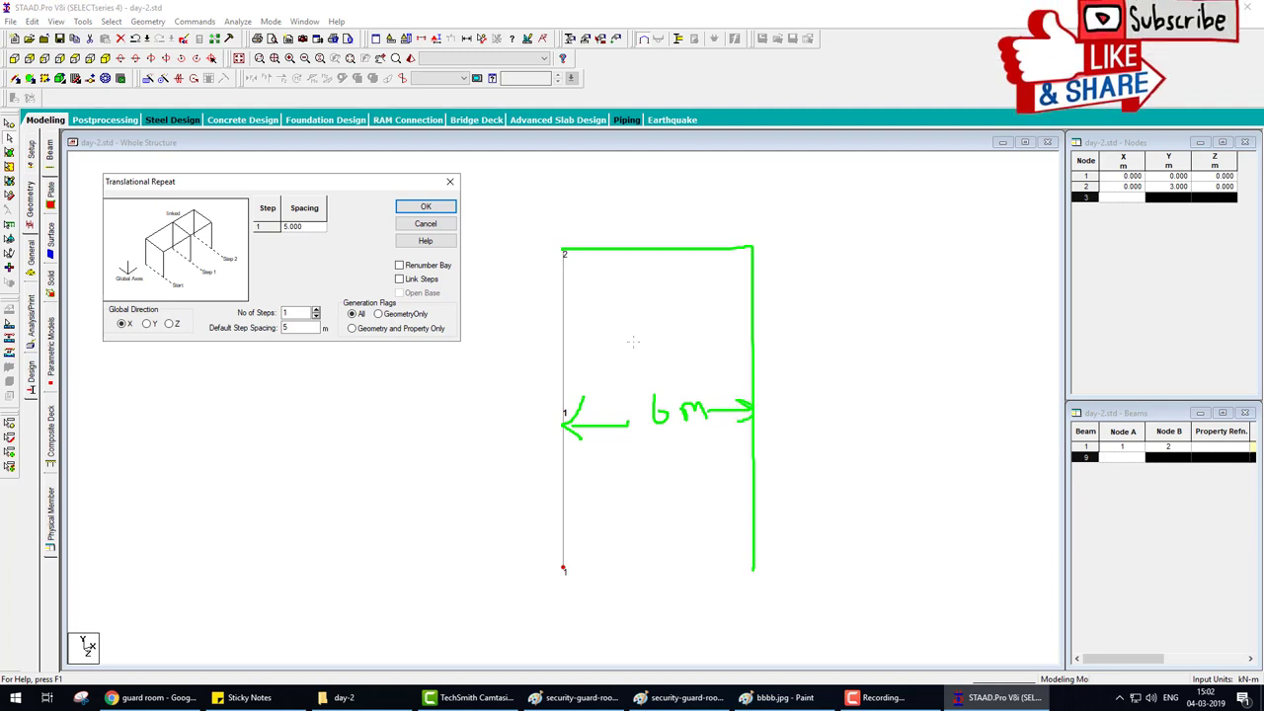
pyautogui.moveTo(605, 341)
pyautogui.mouseDown()
pyautogui.moveTo(679, 342)
pyautogui.moveTo(673, 363)
pyautogui.mouseUp()
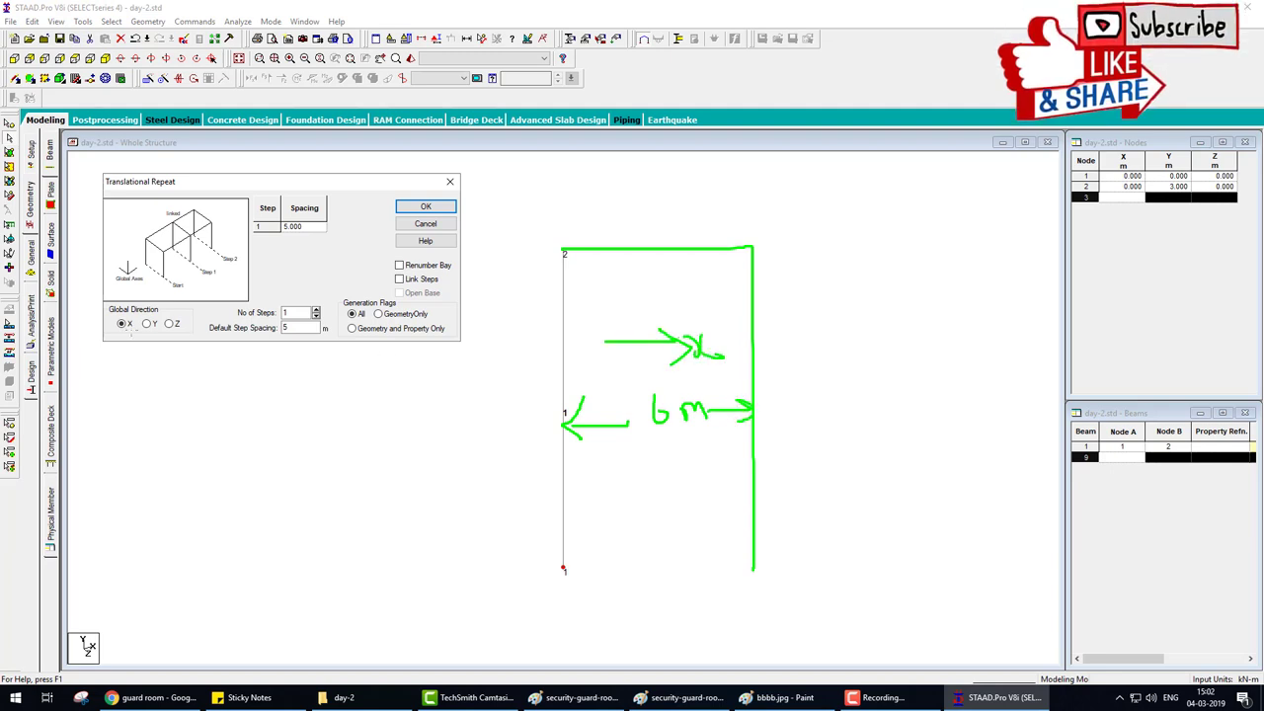
pyautogui.moveTo(112, 327); pyautogui.dragTo(129, 323)
pyautogui.moveTo(292, 312); pyautogui.dragTo(449, 282)
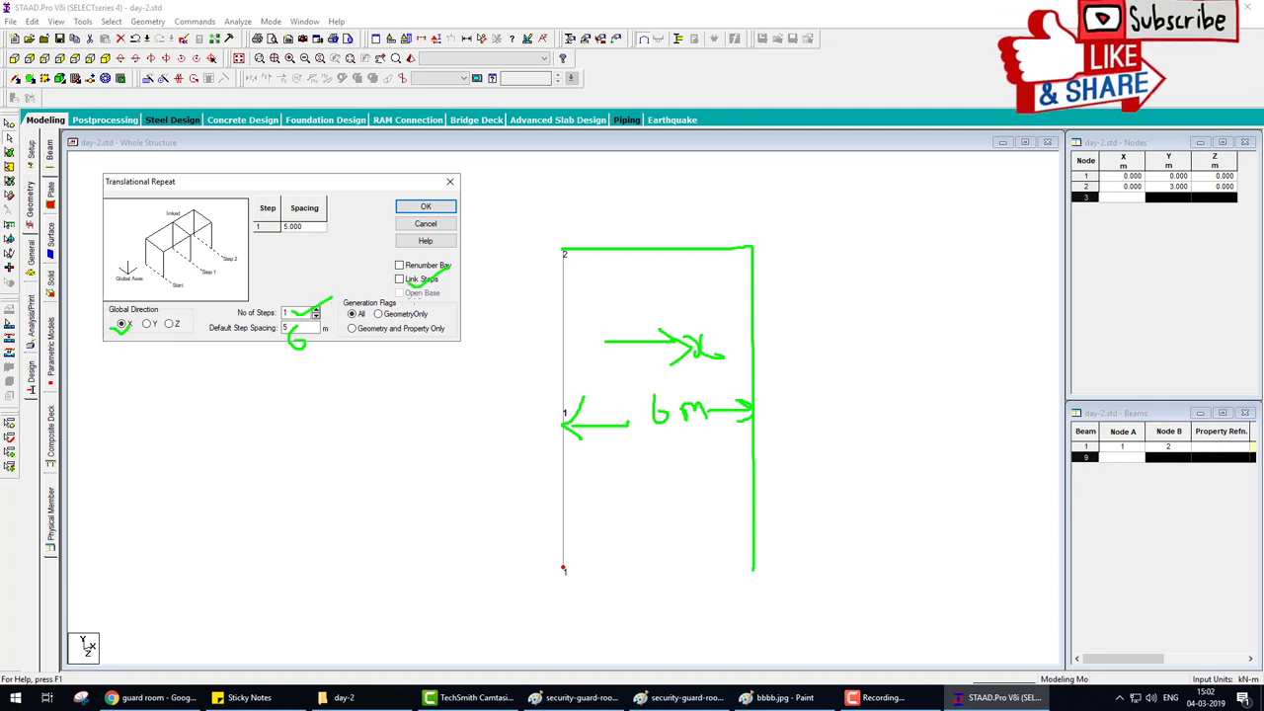
pyautogui.click(622, 562)
pyautogui.click(649, 562)
pyautogui.moveTo(598, 565); pyautogui.dragTo(694, 563)
pyautogui.click(726, 563)
pyautogui.moveTo(697, 563); pyautogui.dragTo(669, 577)
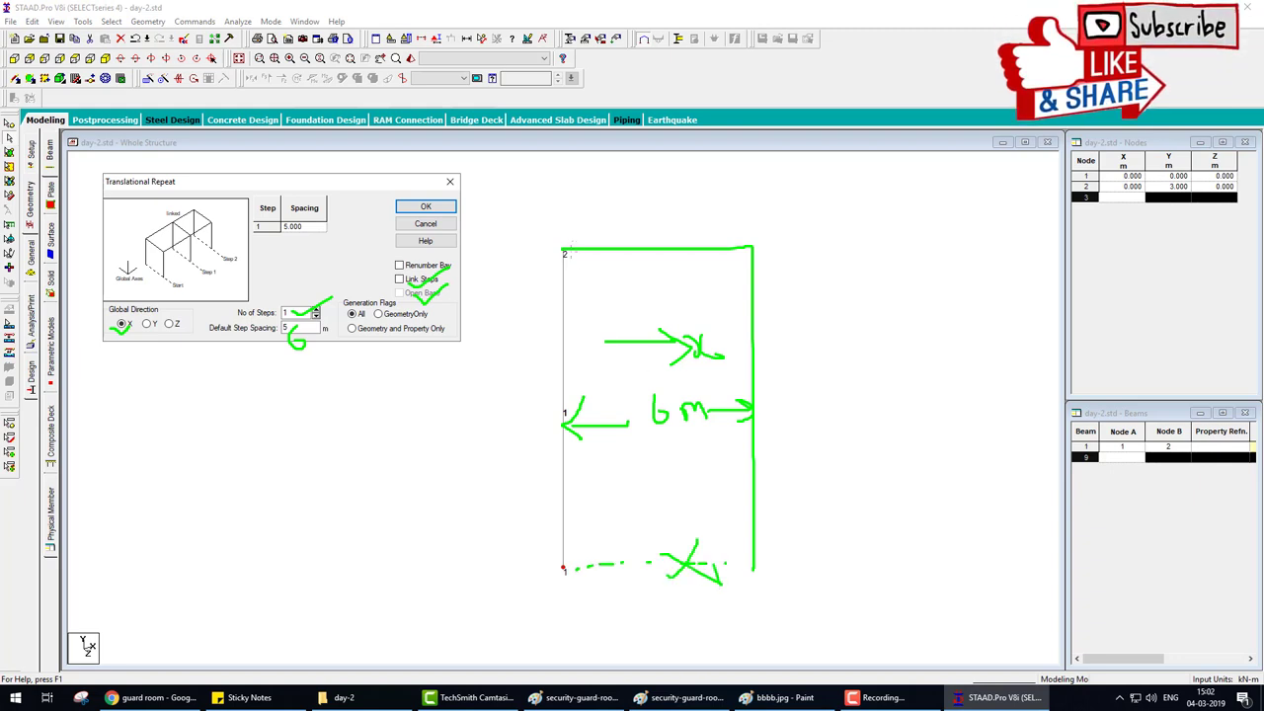
# - Try to repeat the selected base node one step along global X at 6 m spacing with linked steps
pyautogui.press('Escape')
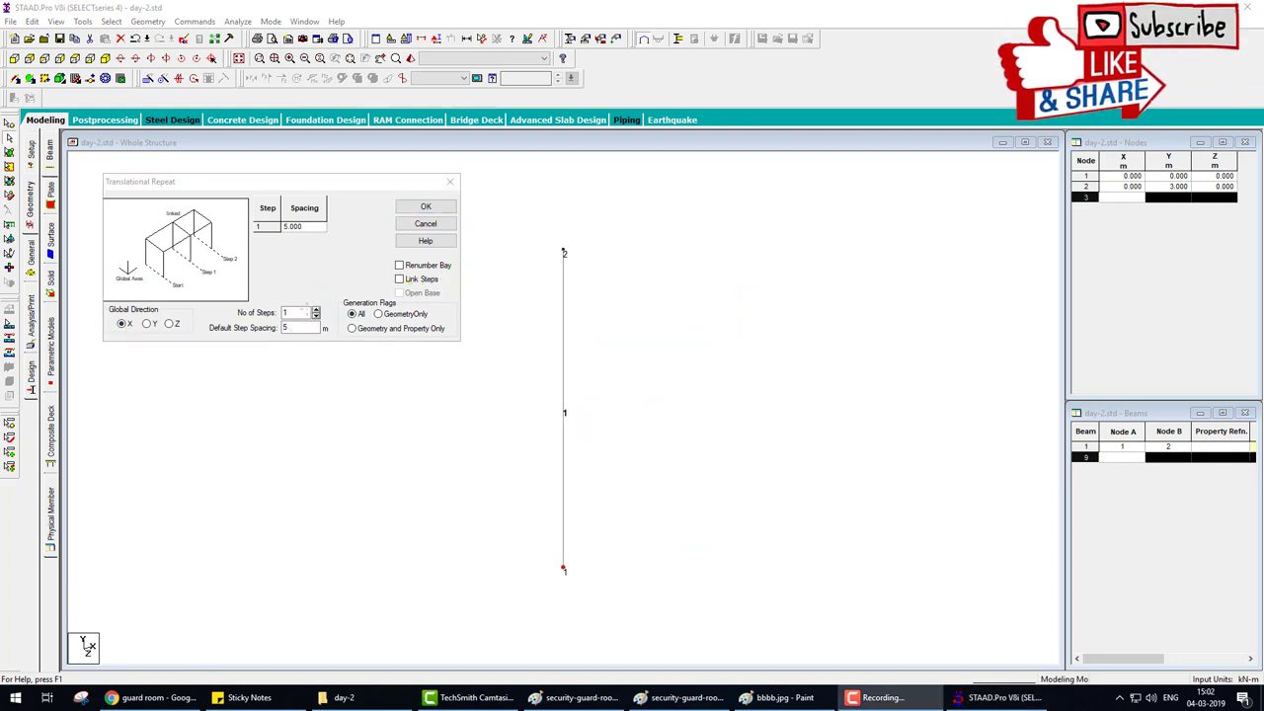
pyautogui.click(294, 326)
pyautogui.press('BackSpace')
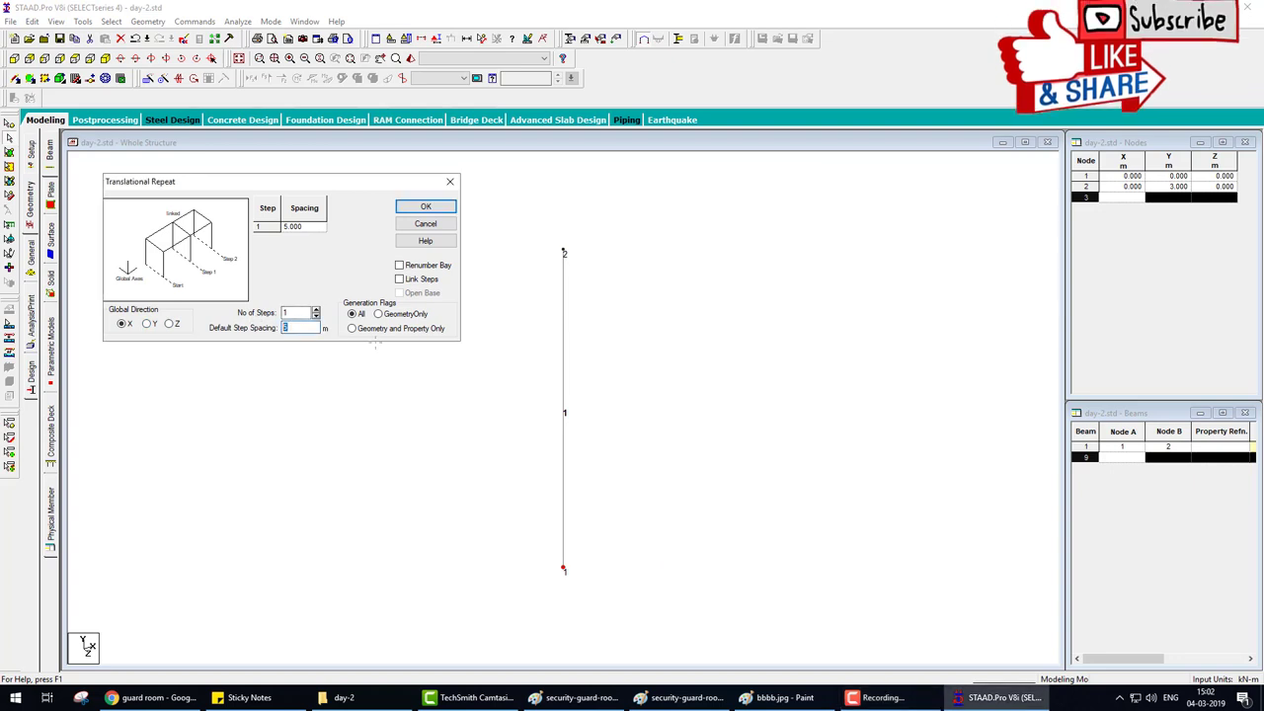
pyautogui.write('6')
pyautogui.click(410, 279)
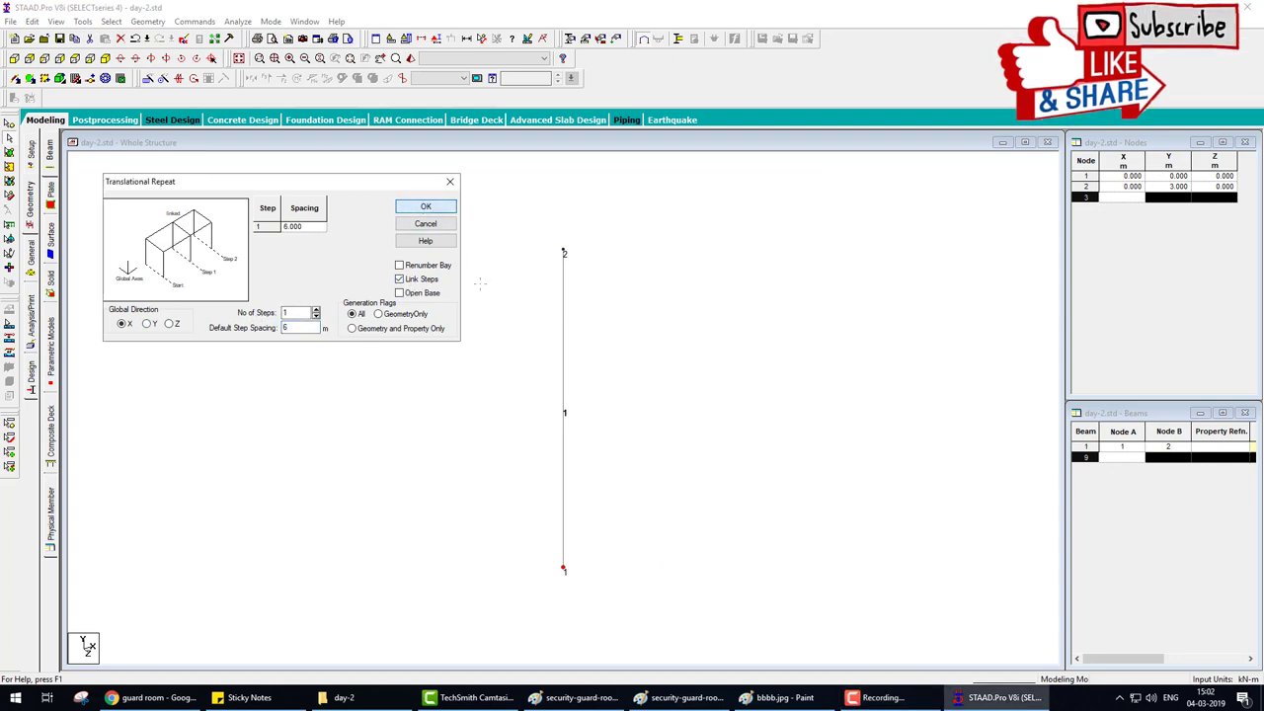
pyautogui.click(425, 206)
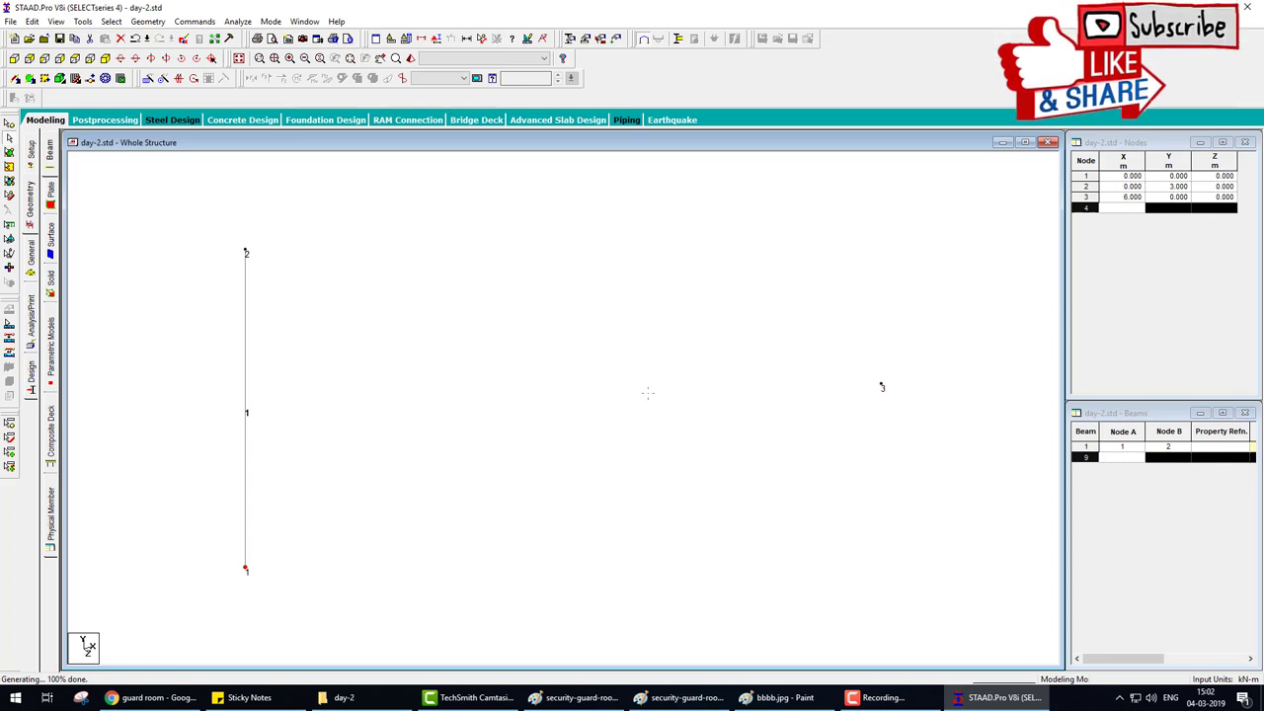
# - Check the result in front and isometric views, then undo the X-direction repeat of the base node
pyautogui.scroll(-1, 647, 393)
pyautogui.scroll(1, 650, 408)
pyautogui.click(14, 59)
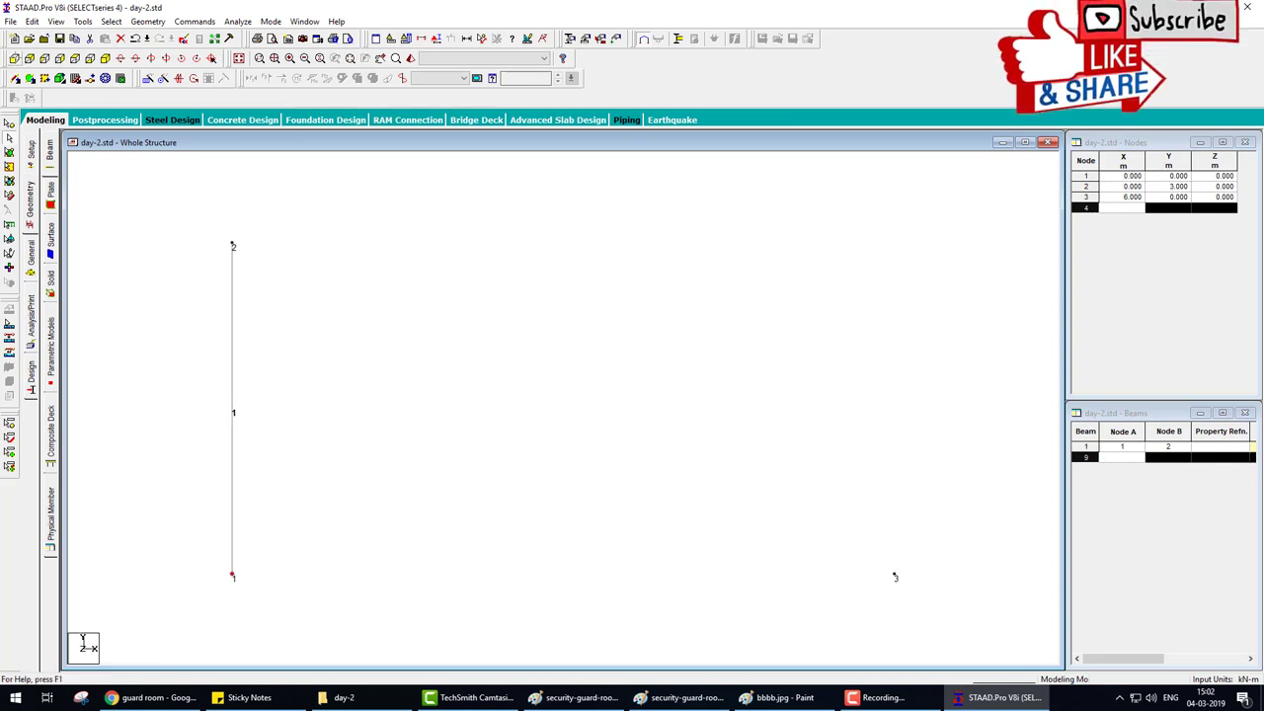
pyautogui.click(105, 58)
pyautogui.click(414, 321)
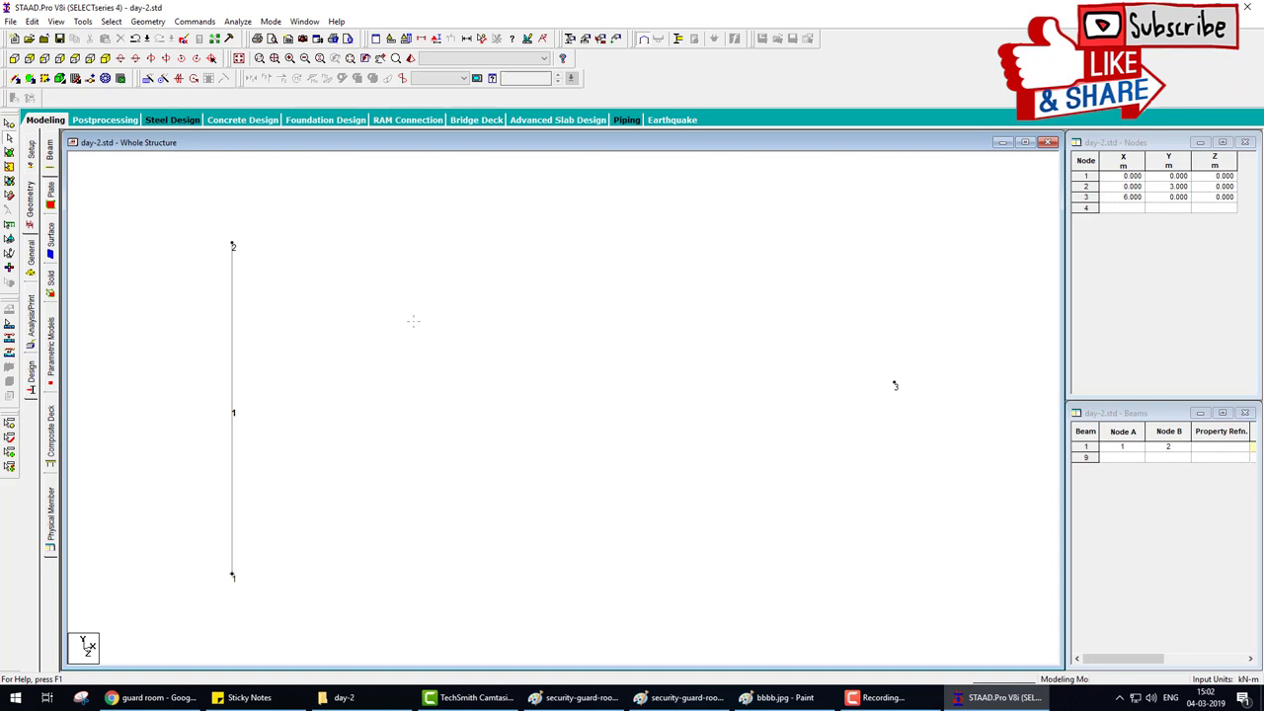
pyautogui.hotkey('ctrl', 'z')
pyautogui.hotkey('ctrl', 'z')
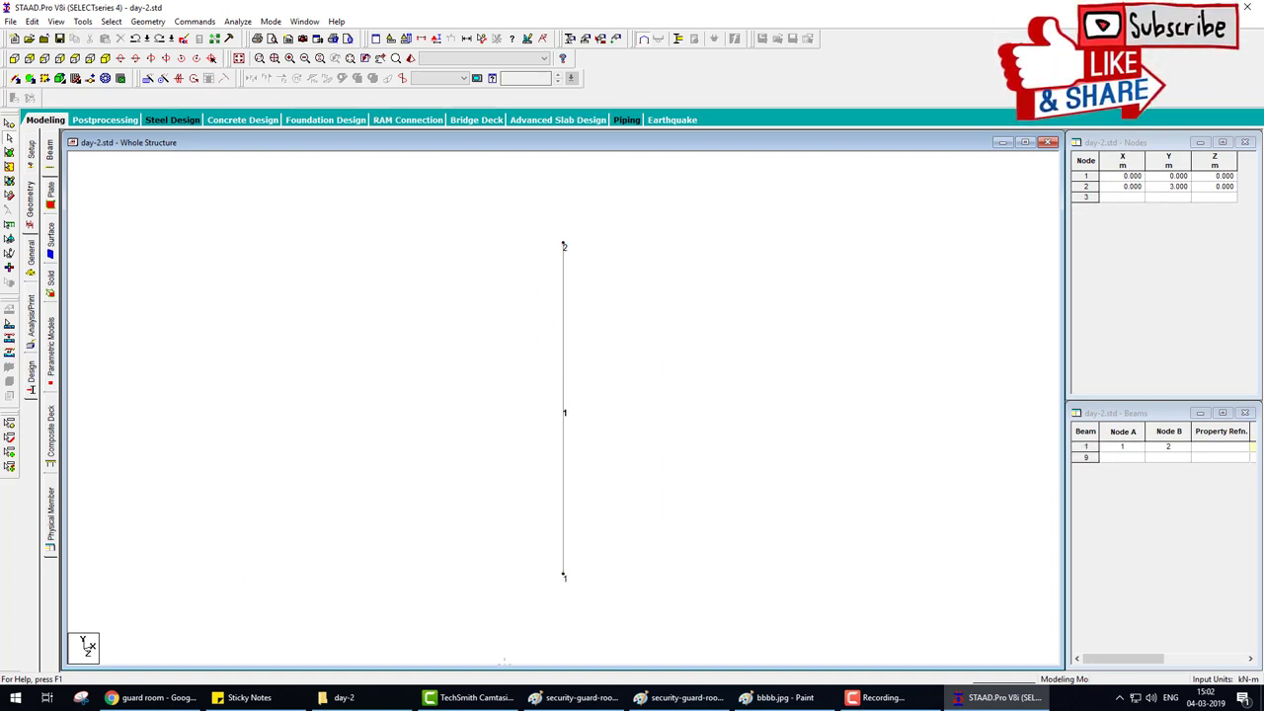
# - Select the column and repeat it one 6 m step along global X with linked steps and an open base
pyautogui.click(163, 78)
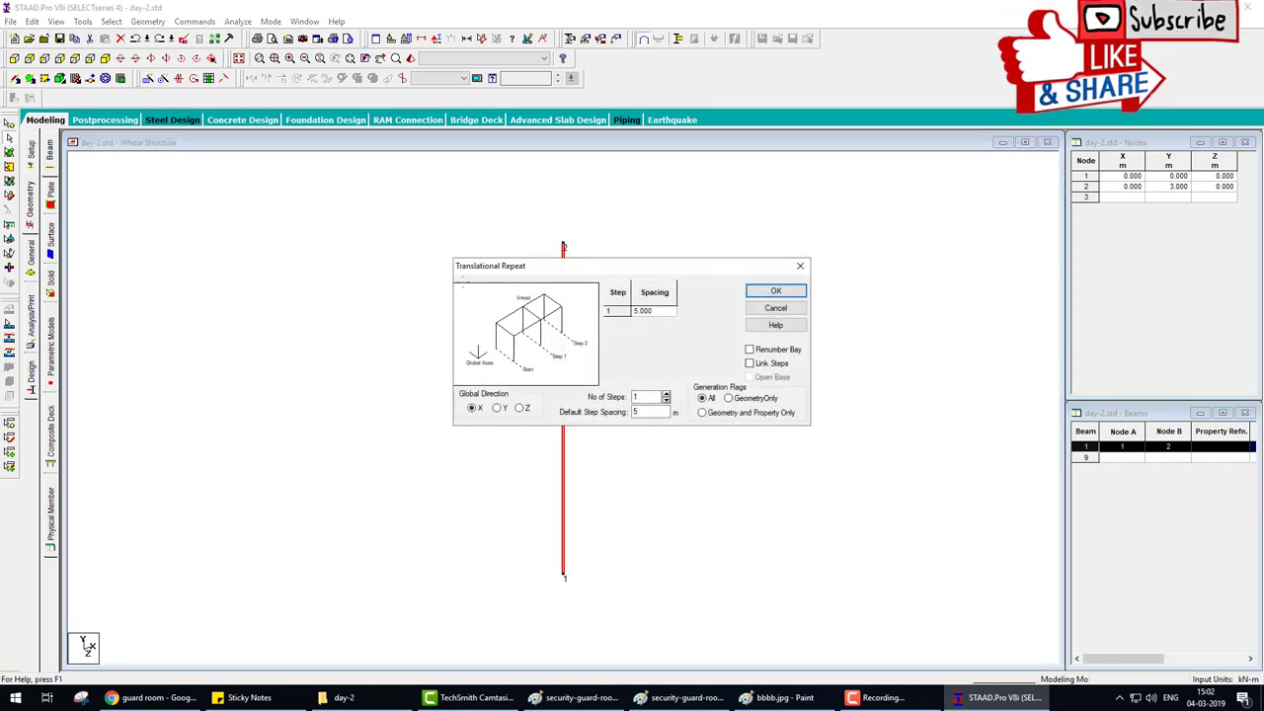
pyautogui.moveTo(484, 265); pyautogui.dragTo(227, 211)
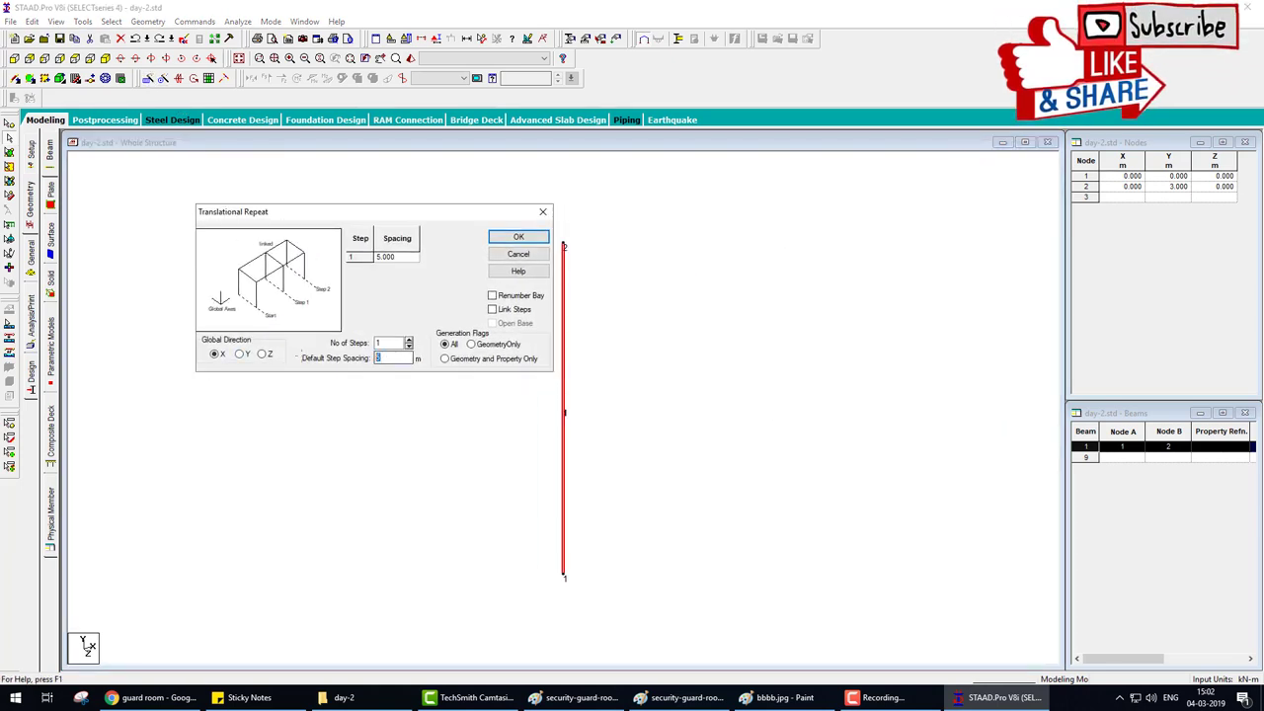
pyautogui.write('6')
pyautogui.click(492, 309)
pyautogui.click(512, 236)
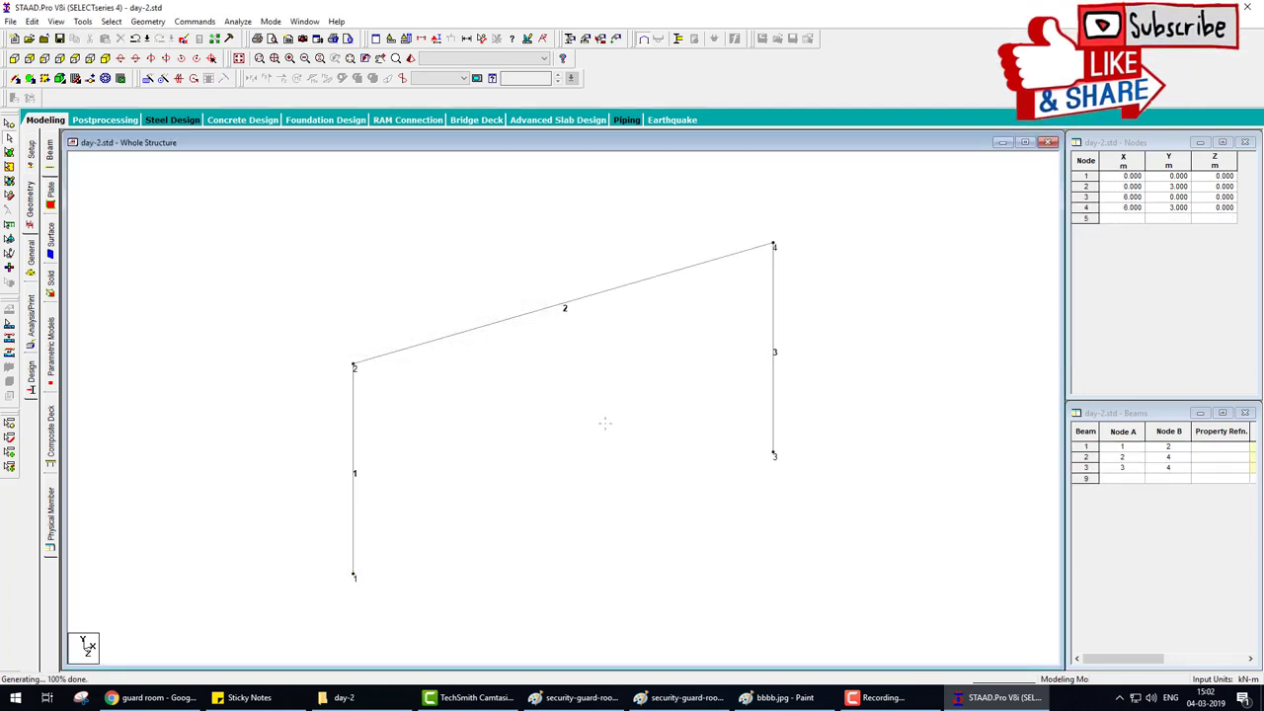
# - Select the whole portal frame and open Translational Repeat, keeping its dialog clear of the frame
pyautogui.hotkey('ctrl', 'a')
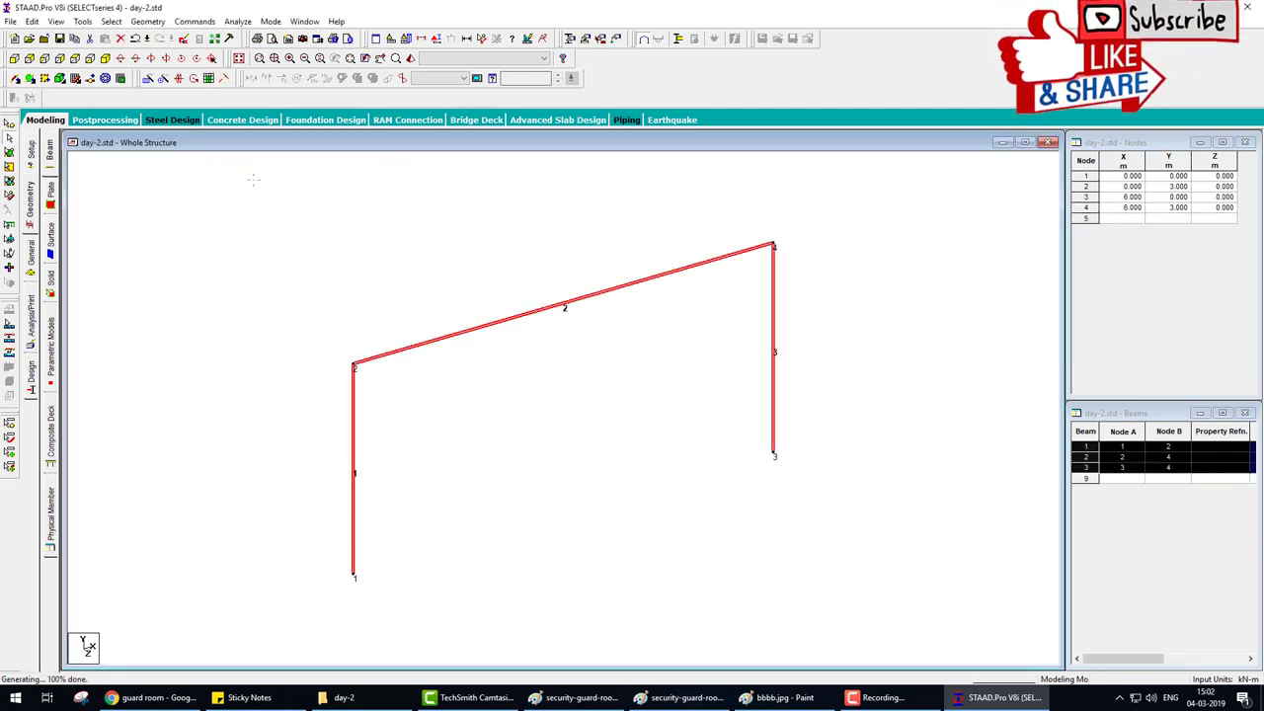
pyautogui.click(163, 78)
pyautogui.moveTo(521, 265); pyautogui.dragTo(83, 193)
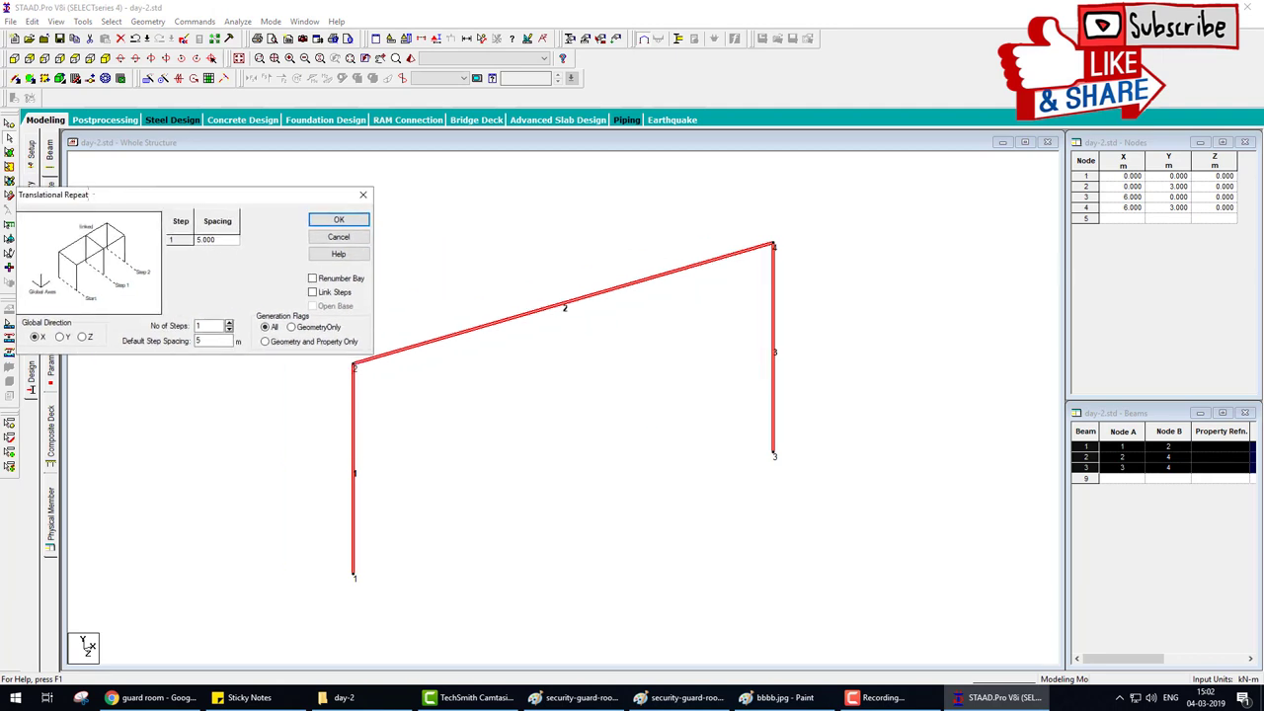
pyautogui.moveTo(565, 271); pyautogui.dragTo(686, 280, button='middle')
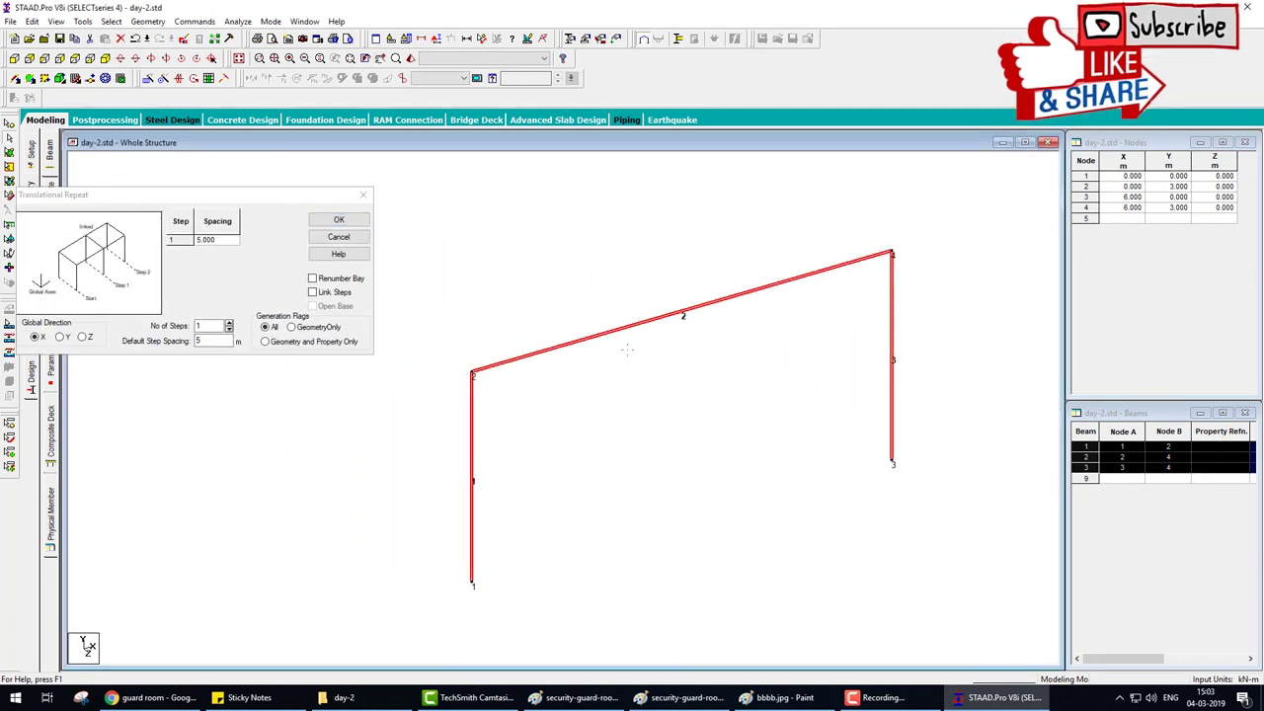
pyautogui.moveTo(472, 372)
pyautogui.mouseDown()
pyautogui.moveTo(424, 341)
pyautogui.moveTo(387, 407)
pyautogui.mouseUp()
pyautogui.moveTo(716, 187)
pyautogui.mouseDown()
pyautogui.moveTo(801, 173)
pyautogui.moveTo(889, 252)
pyautogui.mouseUp()
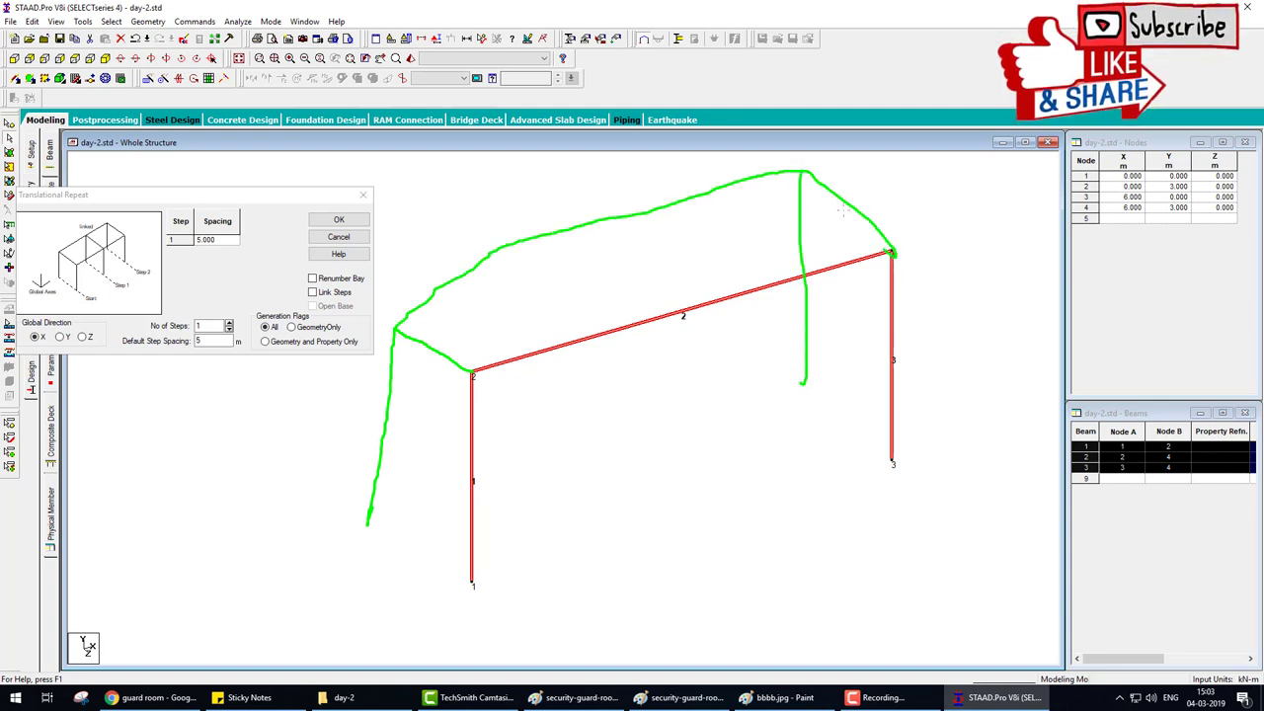
pyautogui.moveTo(842, 210); pyautogui.dragTo(934, 205)
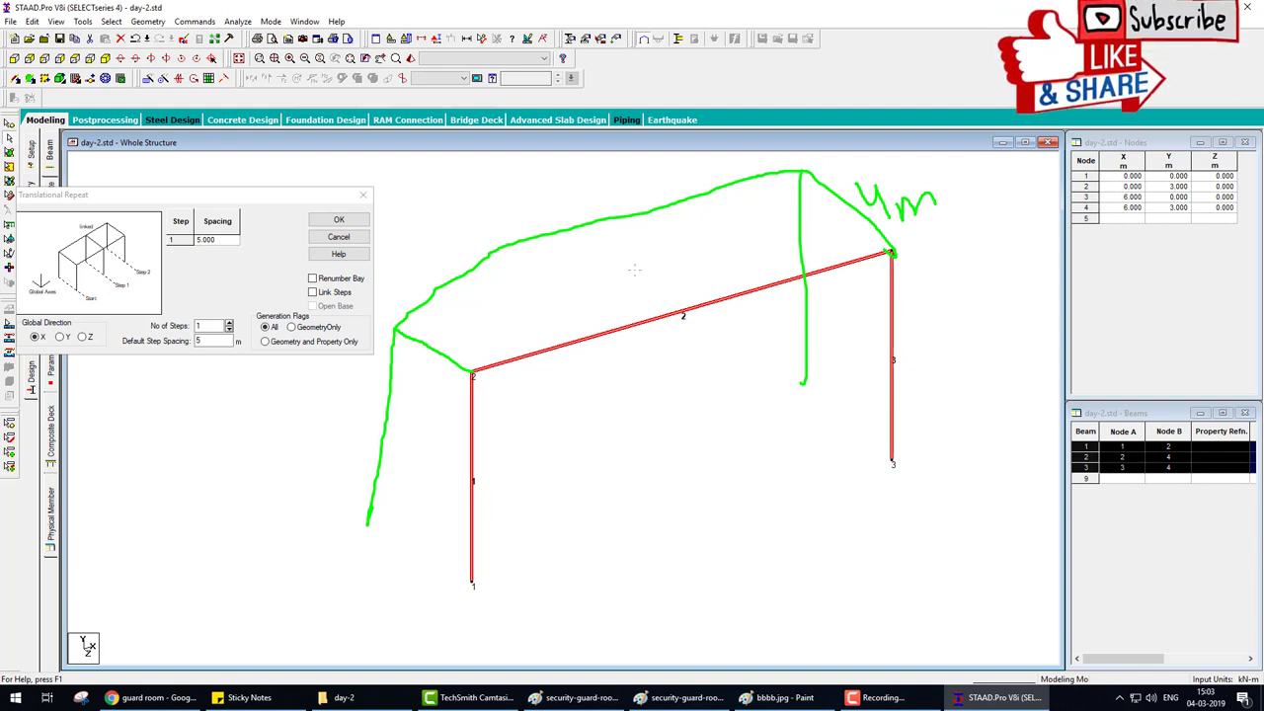
pyautogui.moveTo(635, 265)
pyautogui.mouseDown()
pyautogui.moveTo(665, 257)
pyautogui.moveTo(701, 384)
pyautogui.mouseUp()
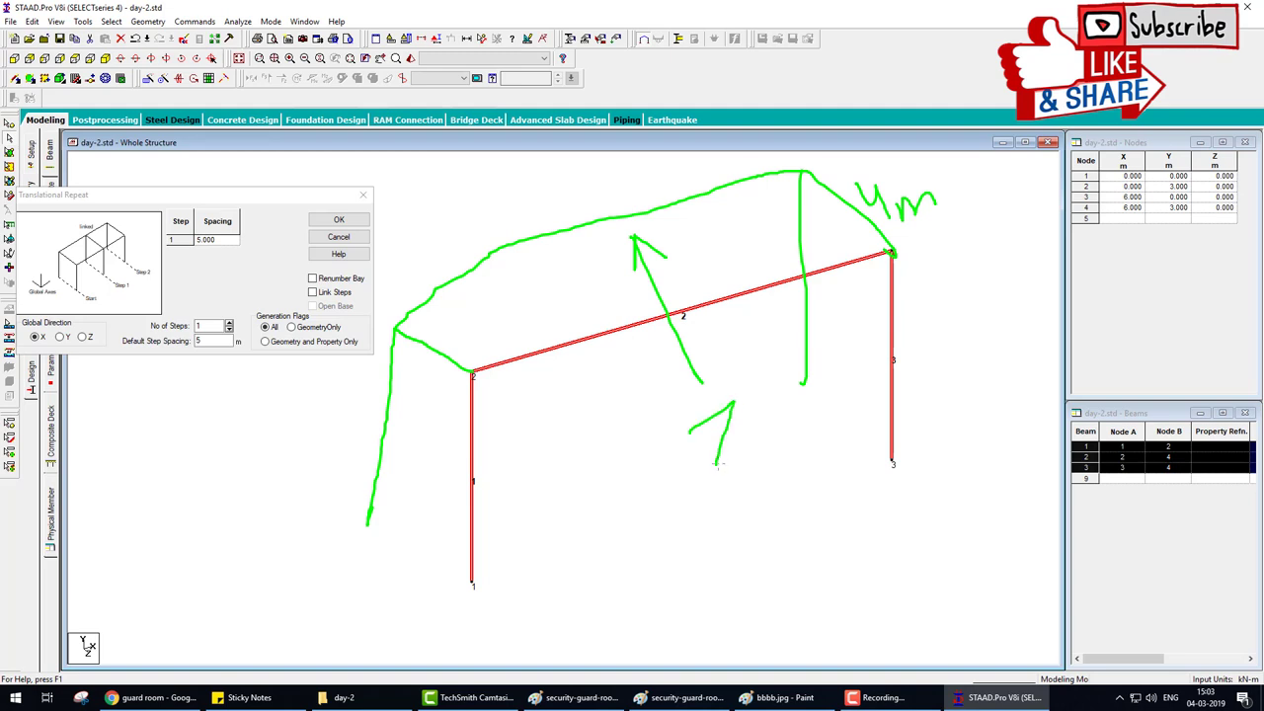
pyautogui.moveTo(717, 464); pyautogui.dragTo(764, 435)
pyautogui.press('Escape')
# - Repeat the portal frame one 4 m step along global Z with Link Steps and Open Base, then clear the selection
pyautogui.click(82, 337)
pyautogui.moveTo(205, 341); pyautogui.dragTo(165, 348)
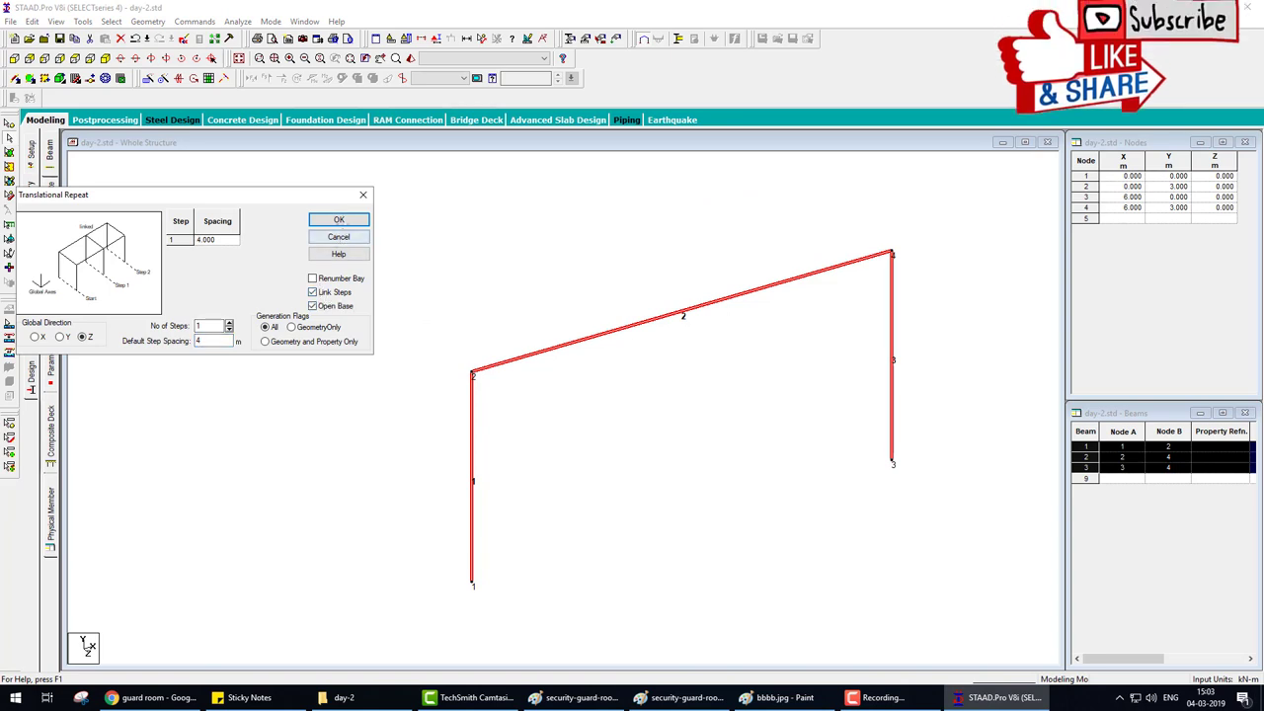
pyautogui.click(339, 219)
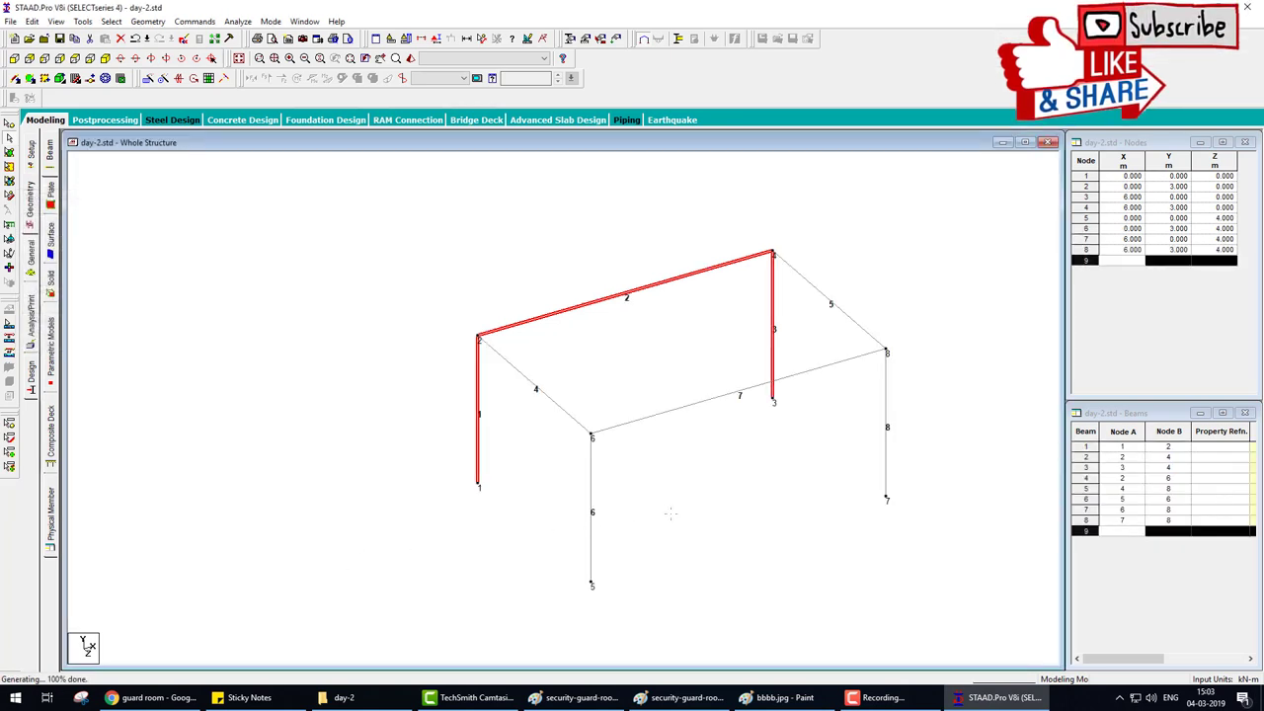
pyautogui.scroll(-1, 670, 514)
pyautogui.moveTo(734, 477); pyautogui.dragTo(552, 477, button='middle')
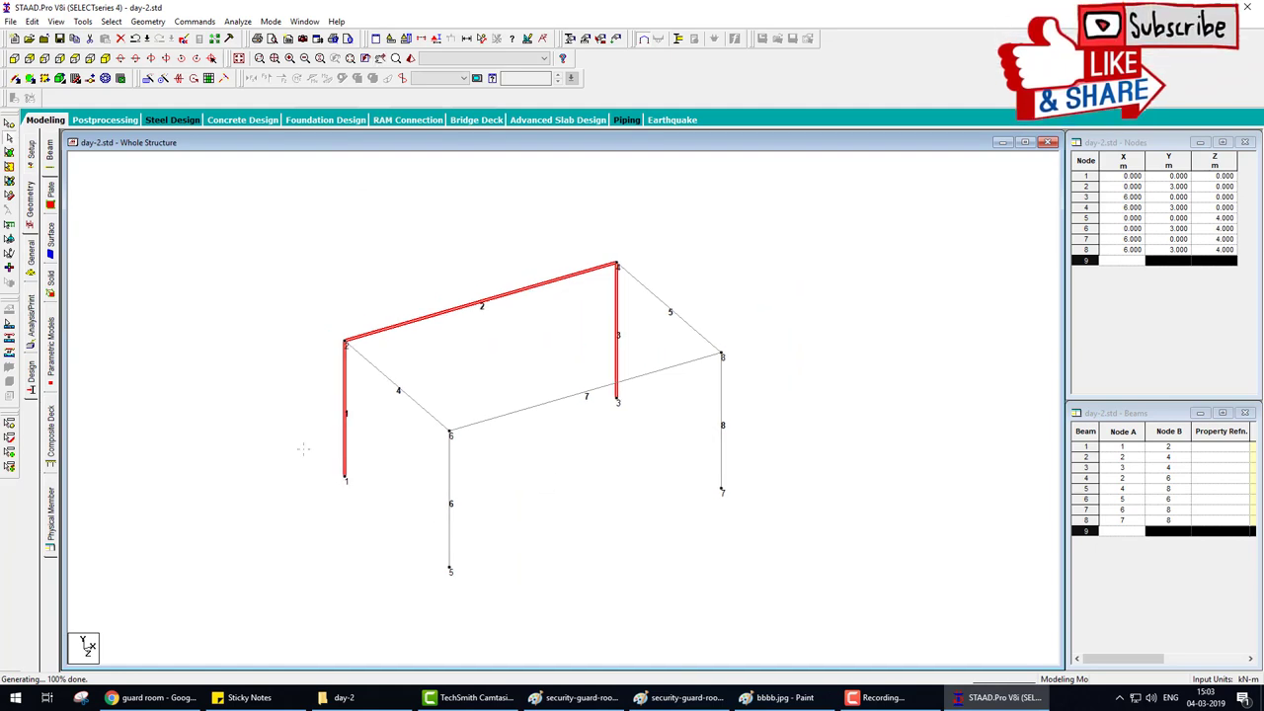
pyautogui.click(267, 380)
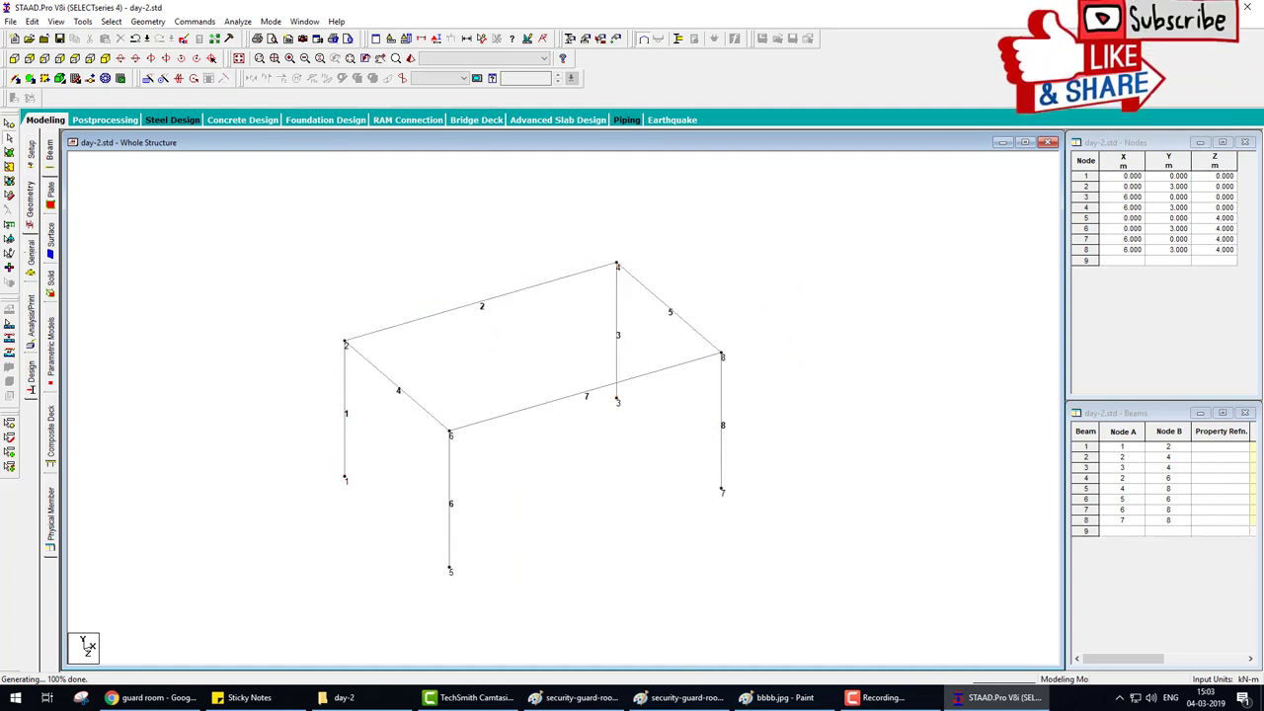
# - Open the support definitions for the whole structure
pyautogui.click(31, 253)
pyautogui.click(51, 252)
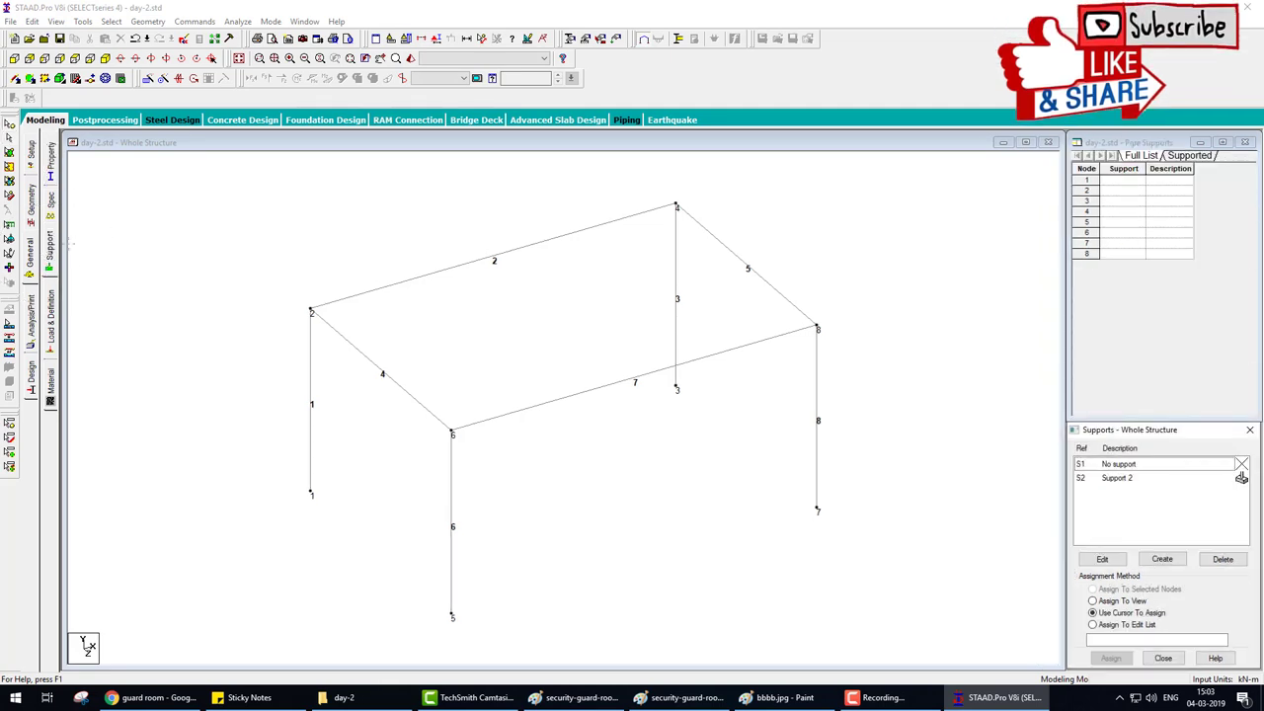
pyautogui.moveTo(46, 263)
pyautogui.mouseDown()
pyautogui.moveTo(465, 217)
pyautogui.moveTo(1066, 219)
pyautogui.moveTo(1109, 240)
pyautogui.moveTo(1084, 262)
pyautogui.mouseUp()
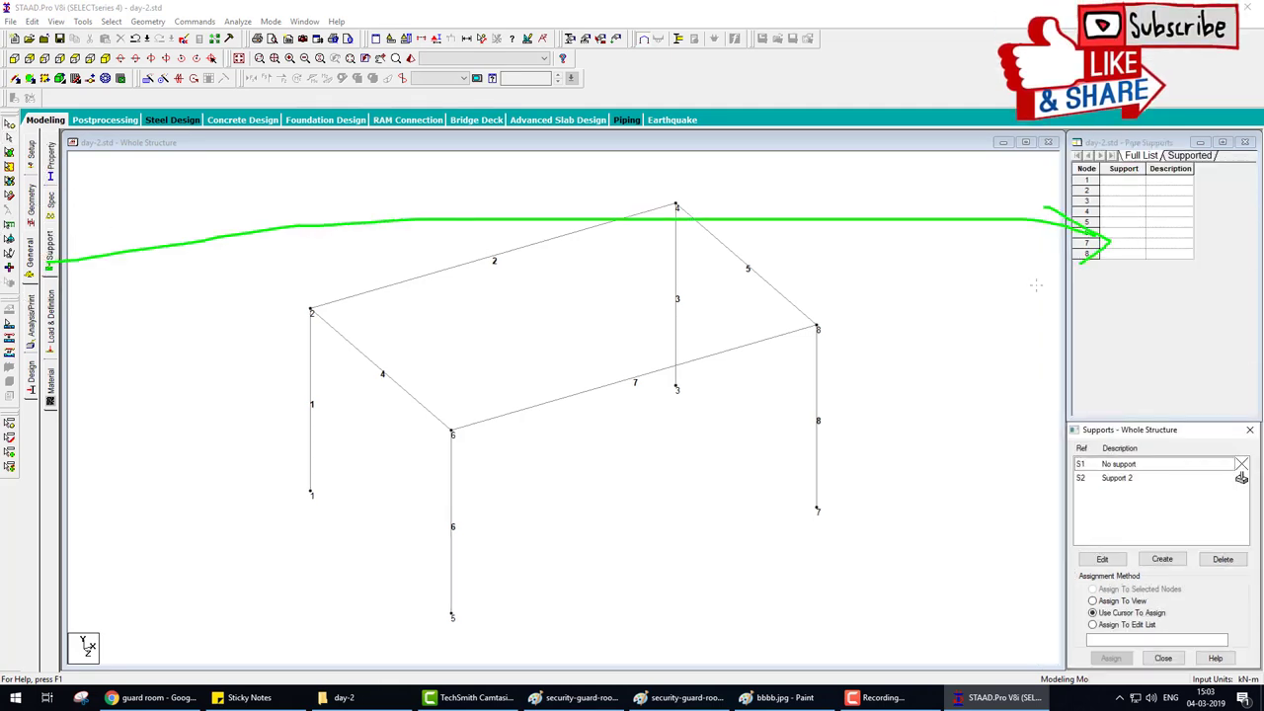
pyautogui.press('Escape')
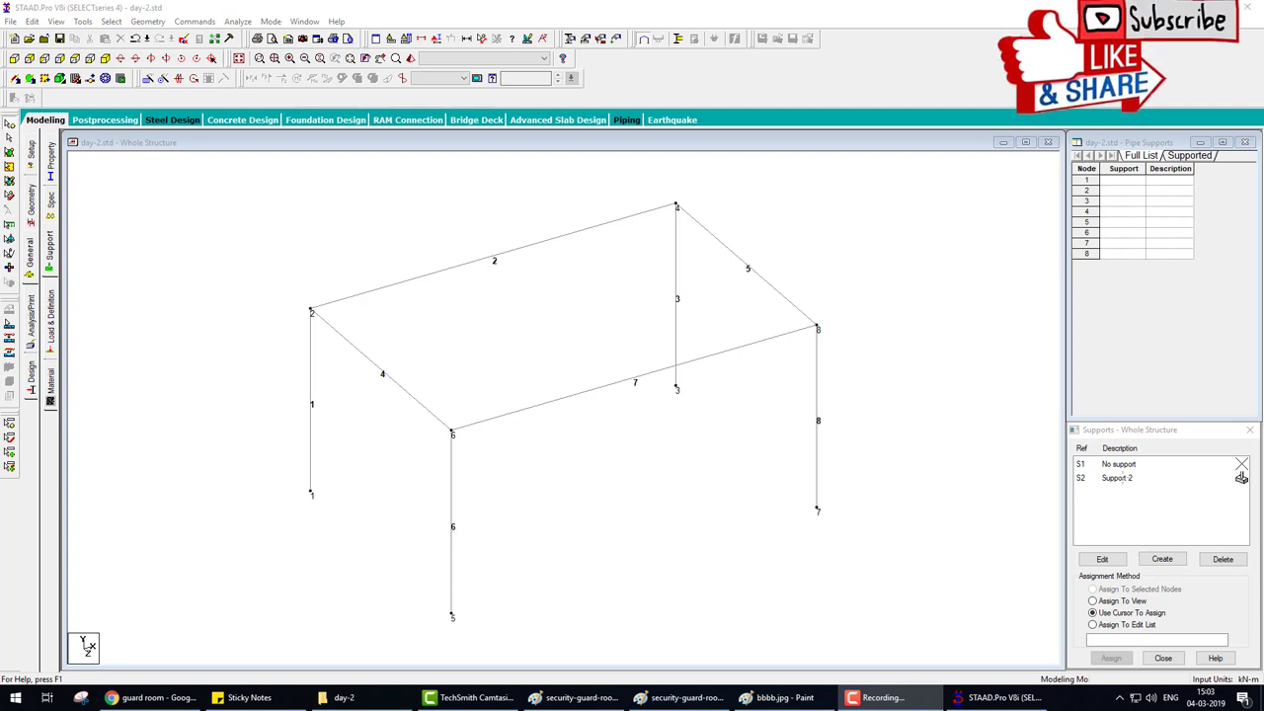
# - Delete the existing Support 2 definition, leaving the No support entry
pyautogui.click(1126, 478)
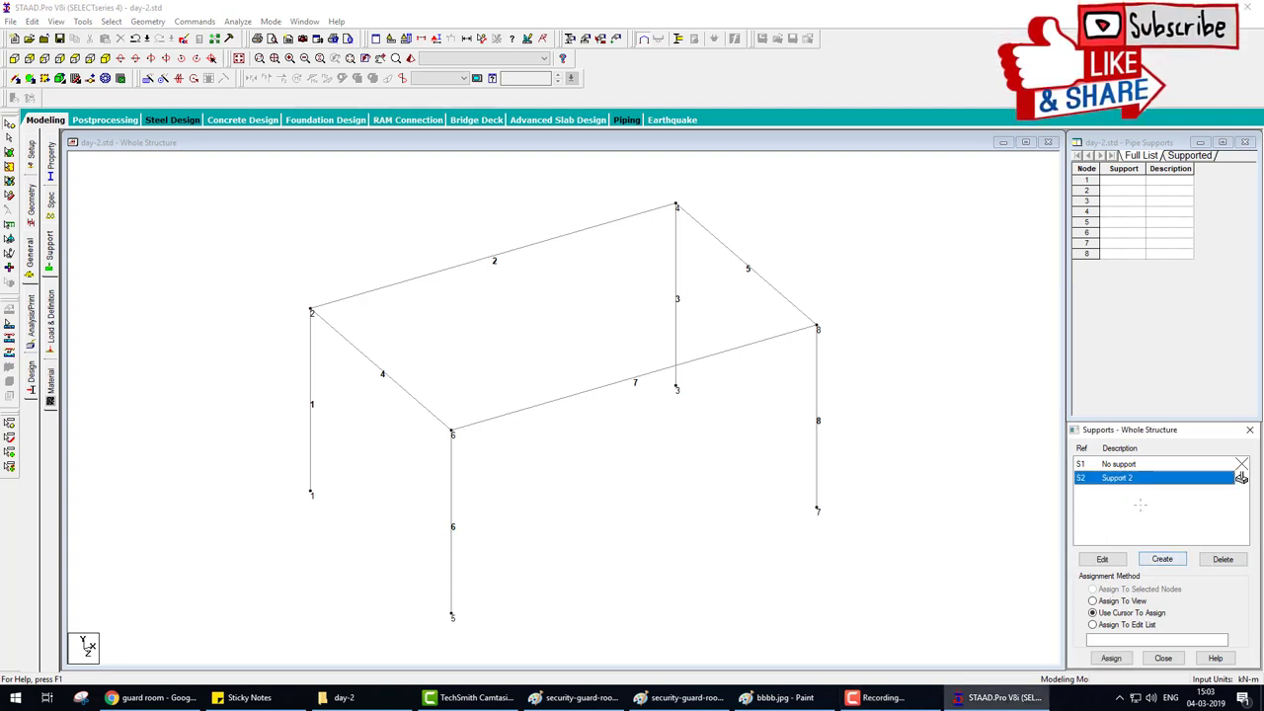
pyautogui.press('Up')
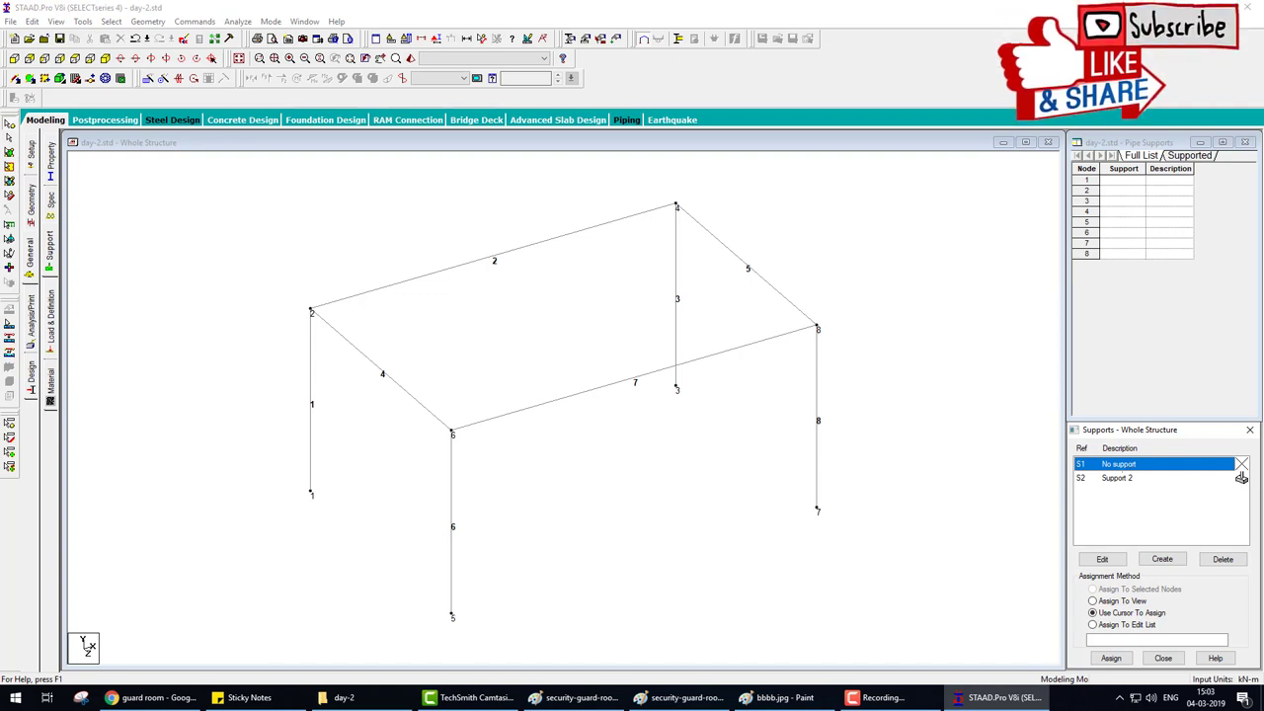
pyautogui.press('Down')
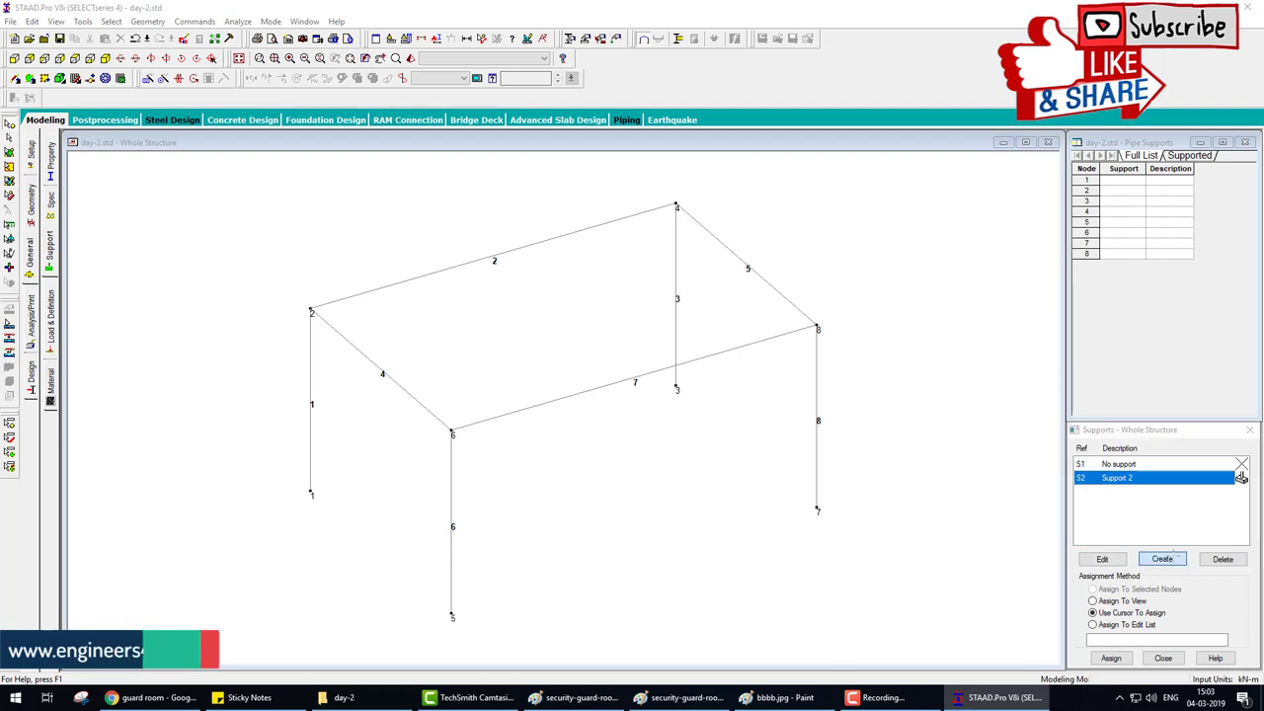
pyautogui.click(1162, 559)
pyautogui.click(1126, 670)
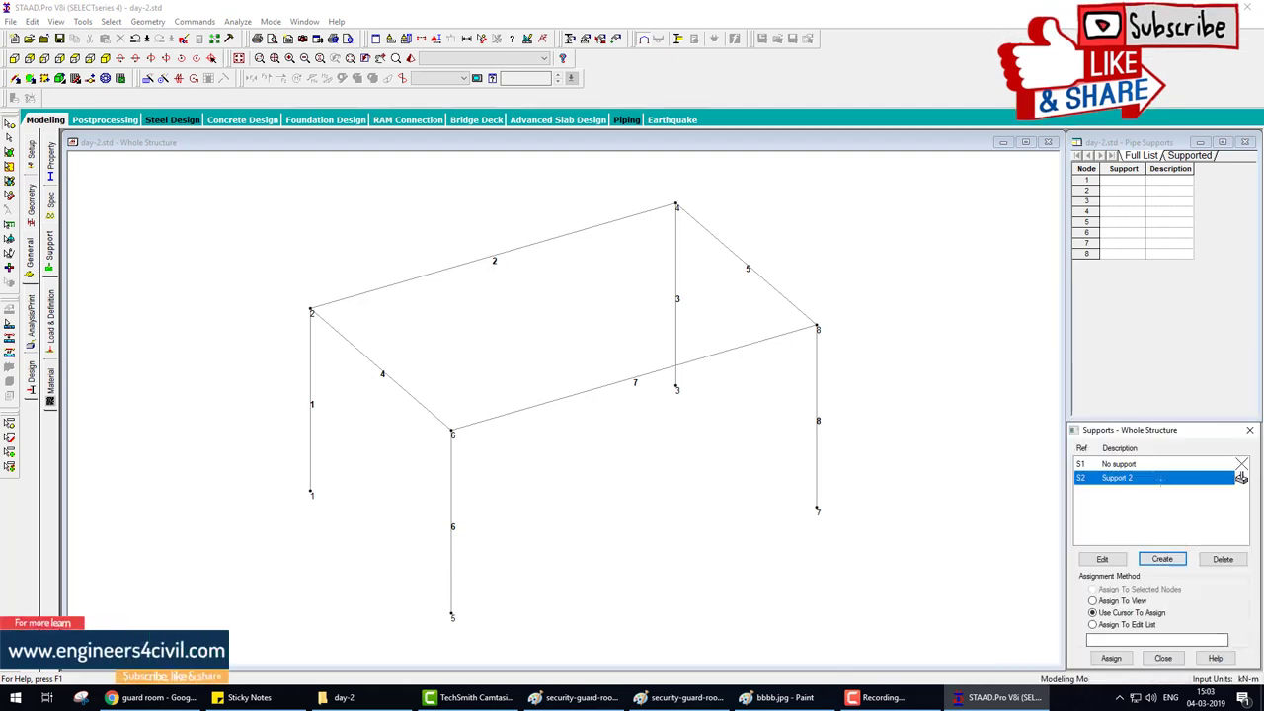
pyautogui.click(1221, 559)
pyautogui.click(1172, 584)
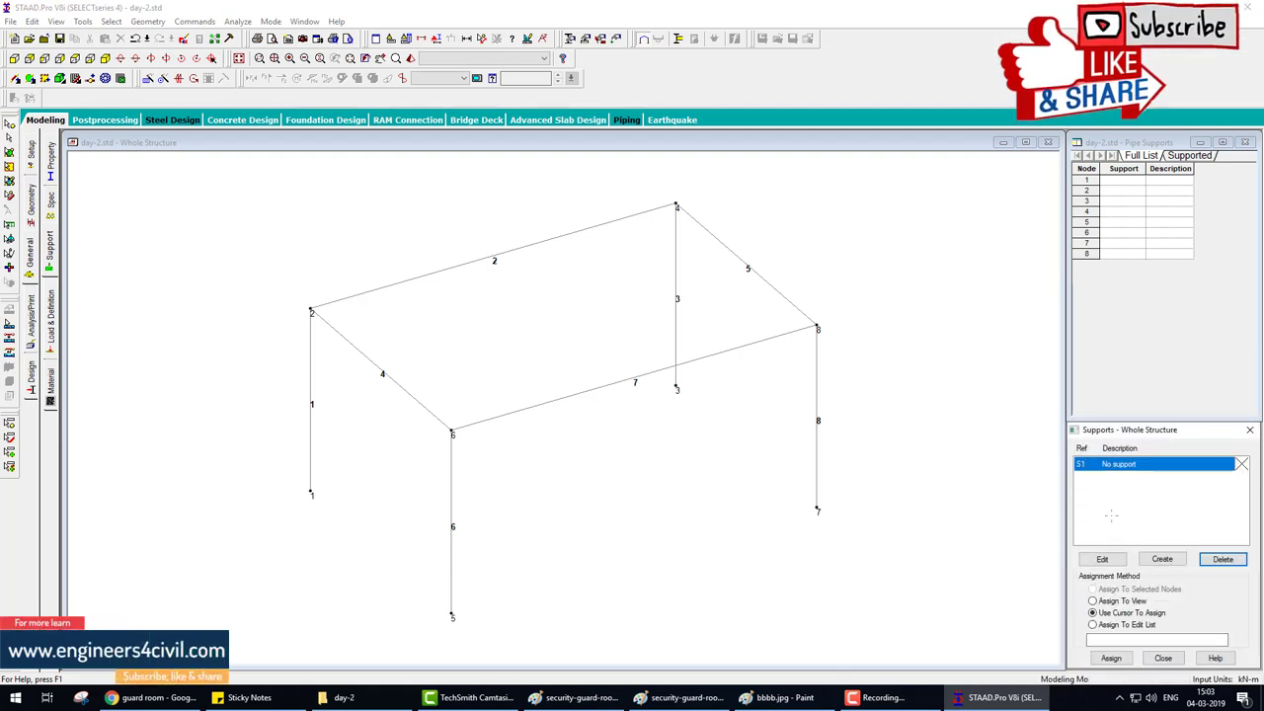
# - Create a new fixed support and select the four column base nodes 1, 3, 5 and 7 for it
pyautogui.click(1161, 559)
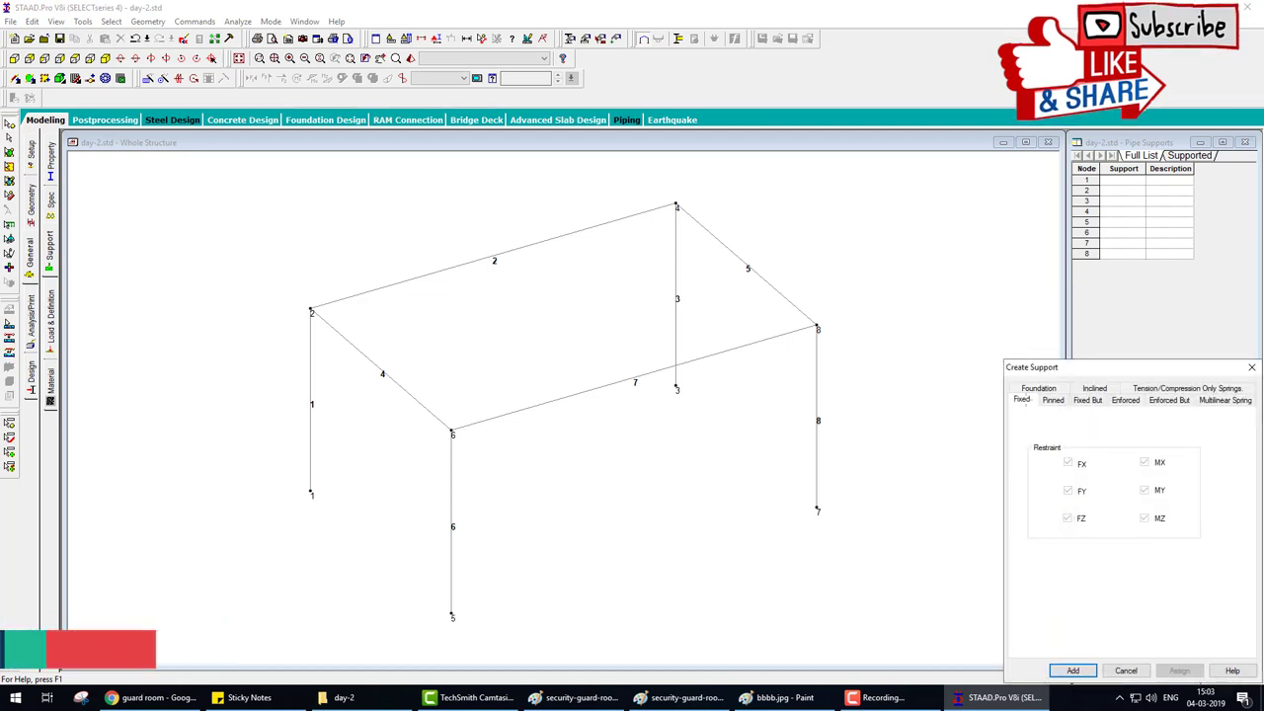
pyautogui.click(1027, 401)
pyautogui.click(1072, 670)
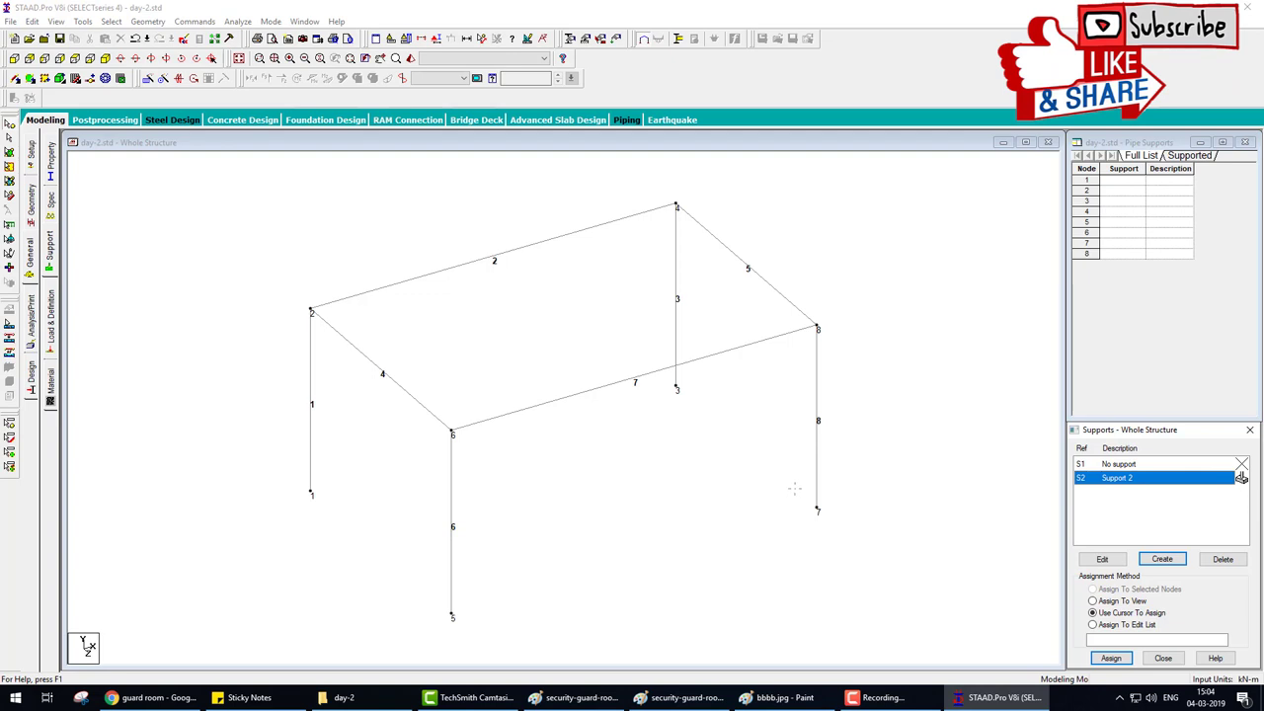
pyautogui.moveTo(794, 488); pyautogui.dragTo(844, 533)
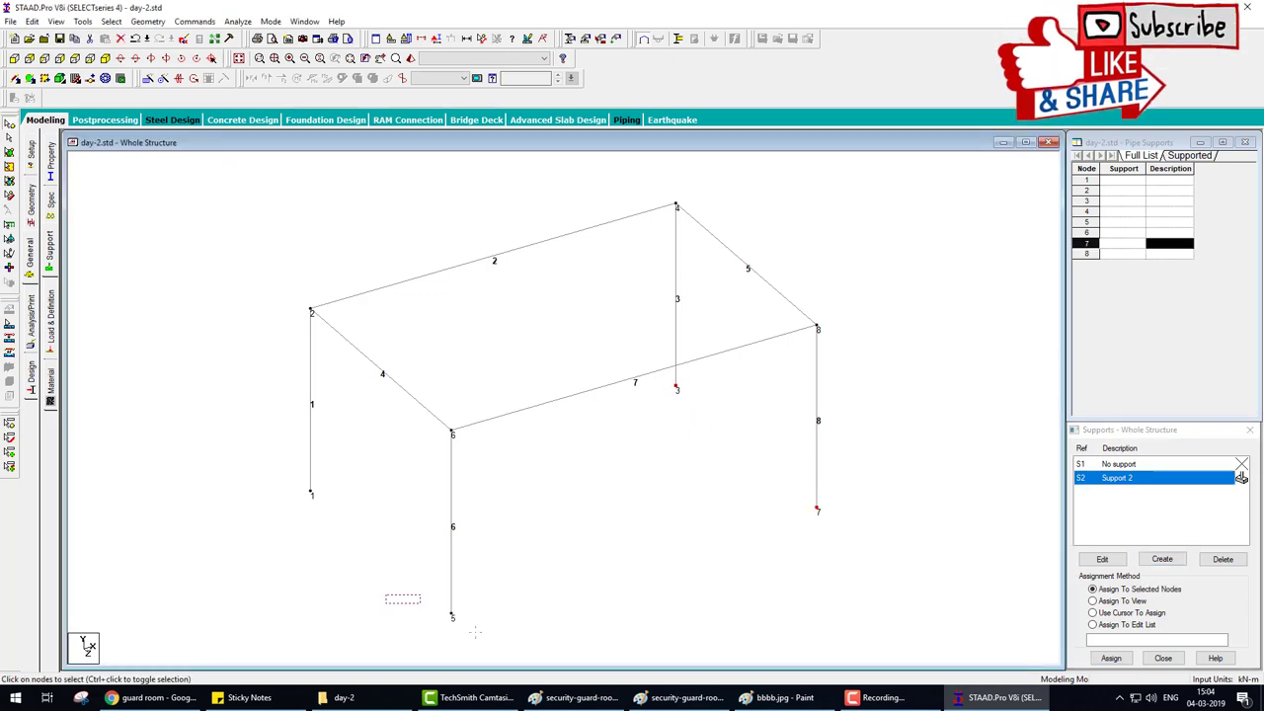
pyautogui.keyDown('ctrl'); pyautogui.click(310, 491); pyautogui.keyUp('ctrl')
pyautogui.moveTo(918, 477)
pyautogui.mouseDown()
pyautogui.moveTo(847, 499)
pyautogui.moveTo(843, 479)
pyautogui.moveTo(857, 471)
pyautogui.mouseUp()
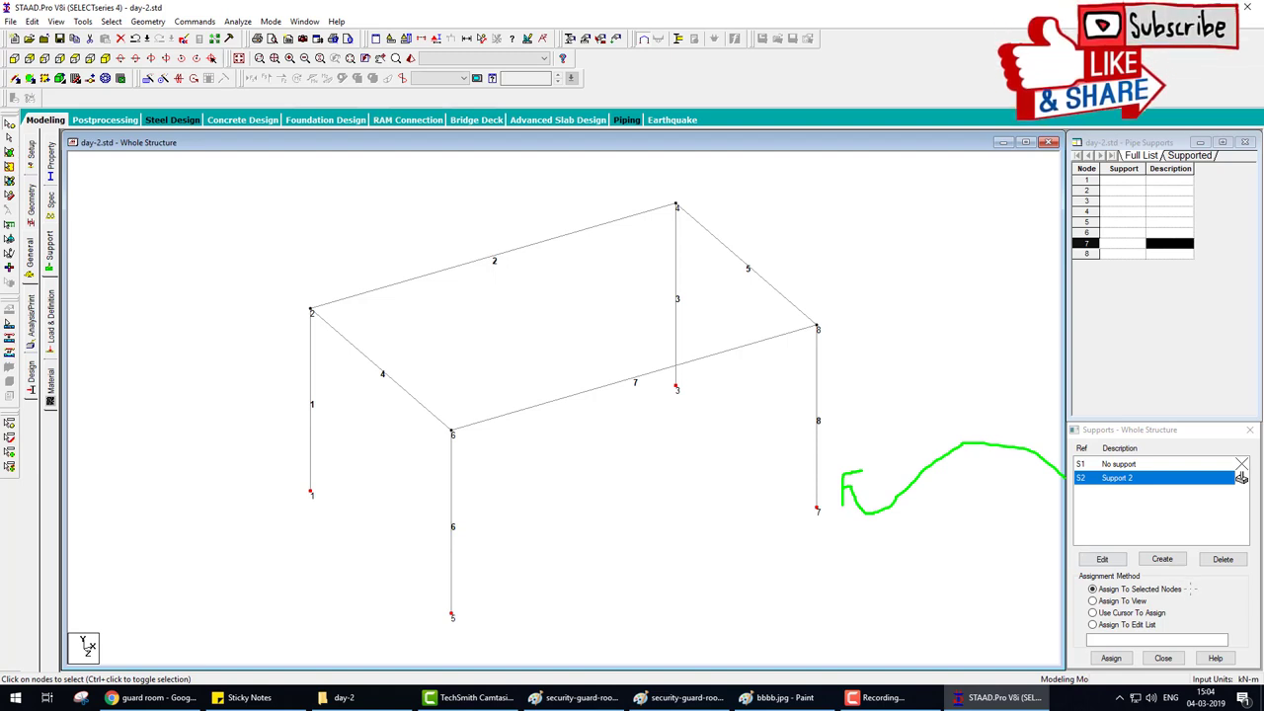
pyautogui.moveTo(1184, 591); pyautogui.dragTo(1221, 573)
pyautogui.moveTo(1148, 602); pyautogui.dragTo(1161, 599)
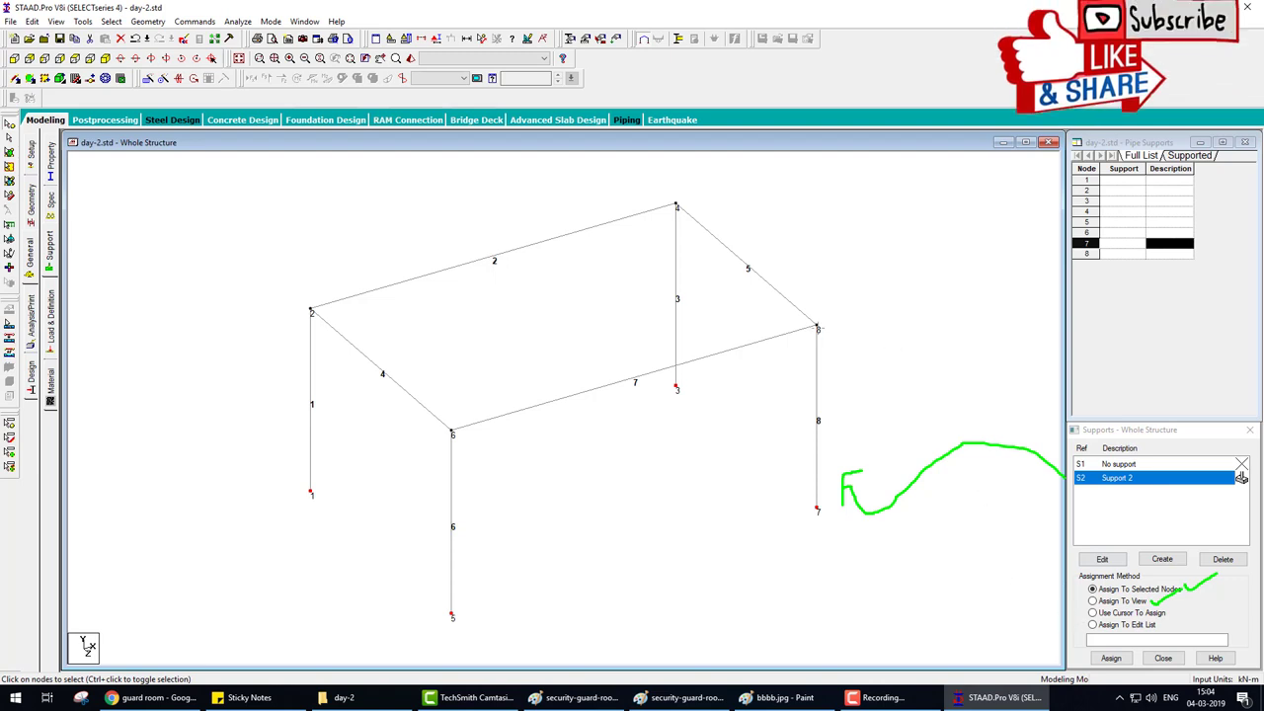
pyautogui.moveTo(818, 314); pyautogui.dragTo(799, 300)
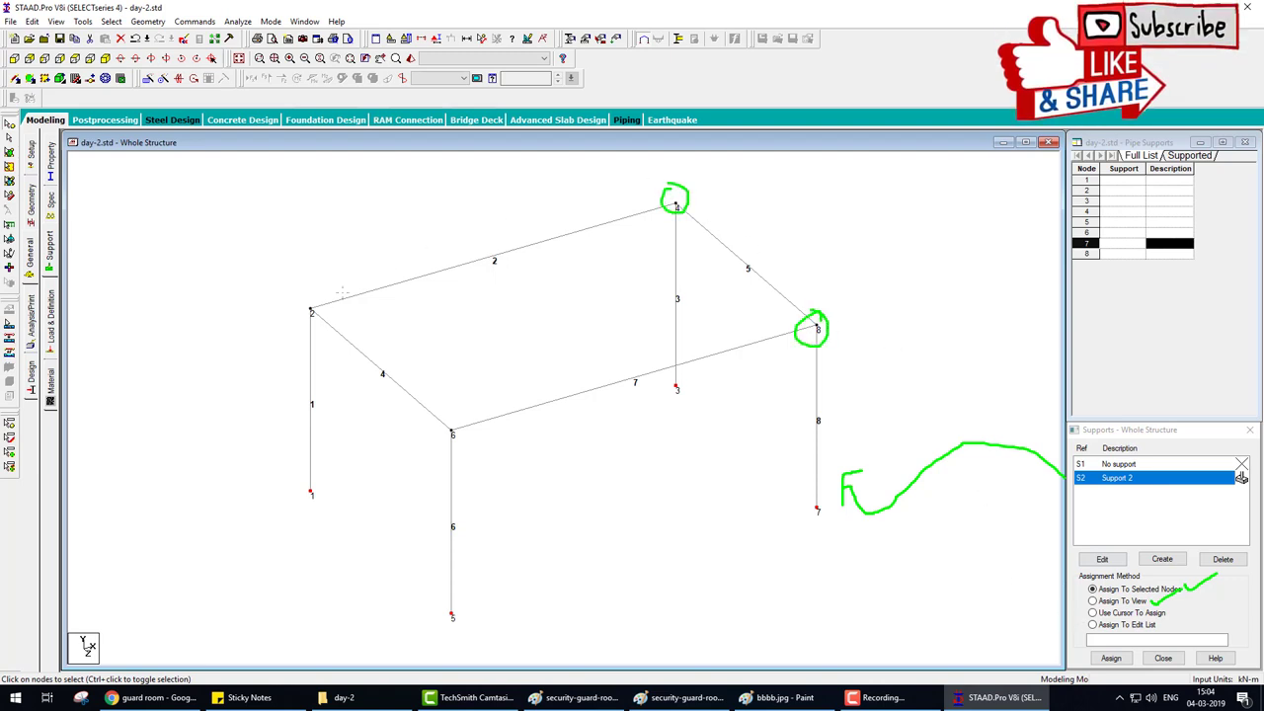
pyautogui.moveTo(314, 289); pyautogui.dragTo(316, 295)
pyautogui.moveTo(311, 457)
pyautogui.mouseDown()
pyautogui.moveTo(294, 486)
pyautogui.moveTo(314, 457)
pyautogui.mouseUp()
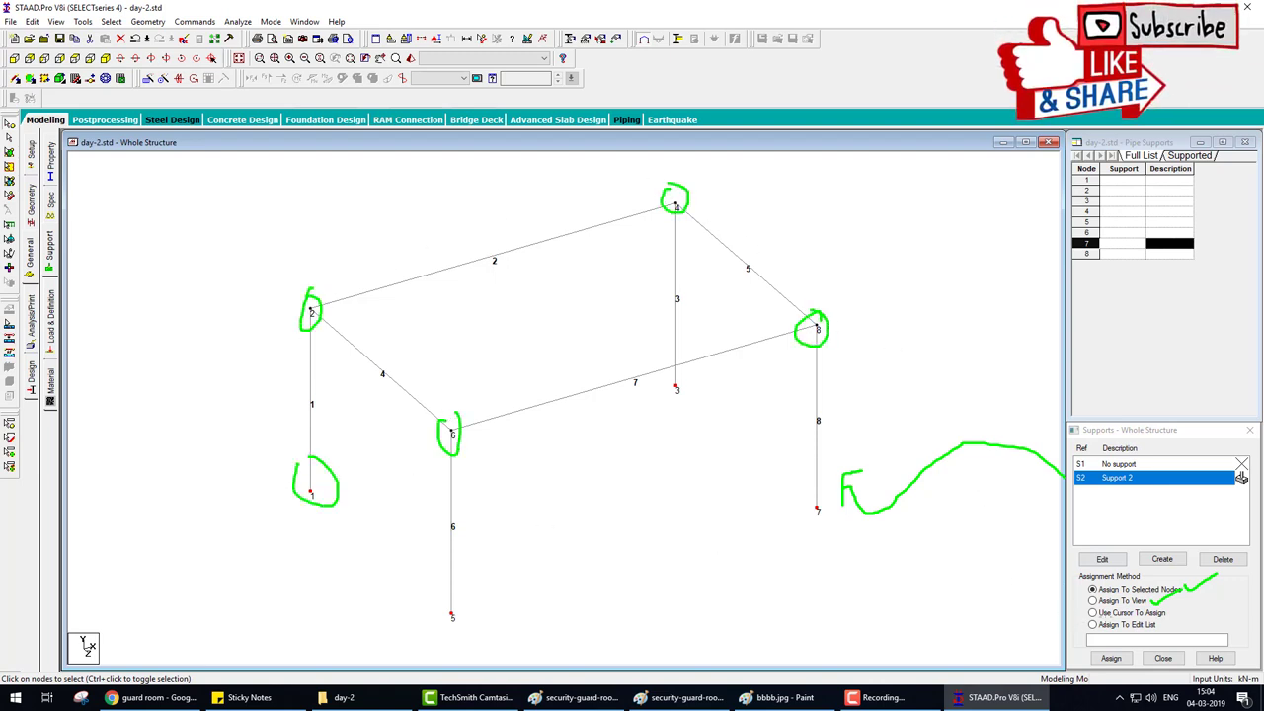
pyautogui.moveTo(1150, 611); pyautogui.dragTo(1198, 602)
pyautogui.moveTo(1157, 621); pyautogui.dragTo(1165, 626)
pyautogui.moveTo(1105, 647); pyautogui.dragTo(1133, 634)
pyautogui.moveTo(877, 584)
pyautogui.mouseDown()
pyautogui.moveTo(480, 616)
pyautogui.moveTo(488, 624)
pyautogui.mouseUp()
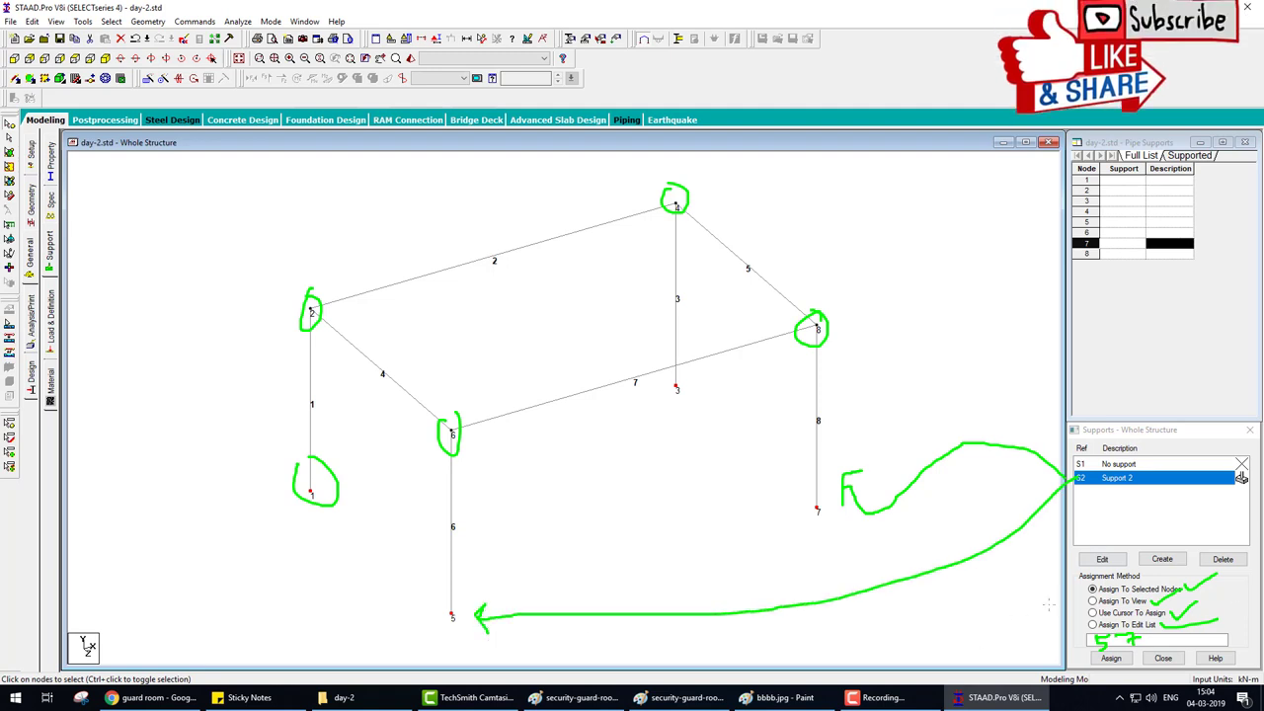
pyautogui.press('Escape')
# - Let Auto Save store the file, assign the new fixed support to the selected column base nodes, and close the support definitions
pyautogui.click(629, 376)
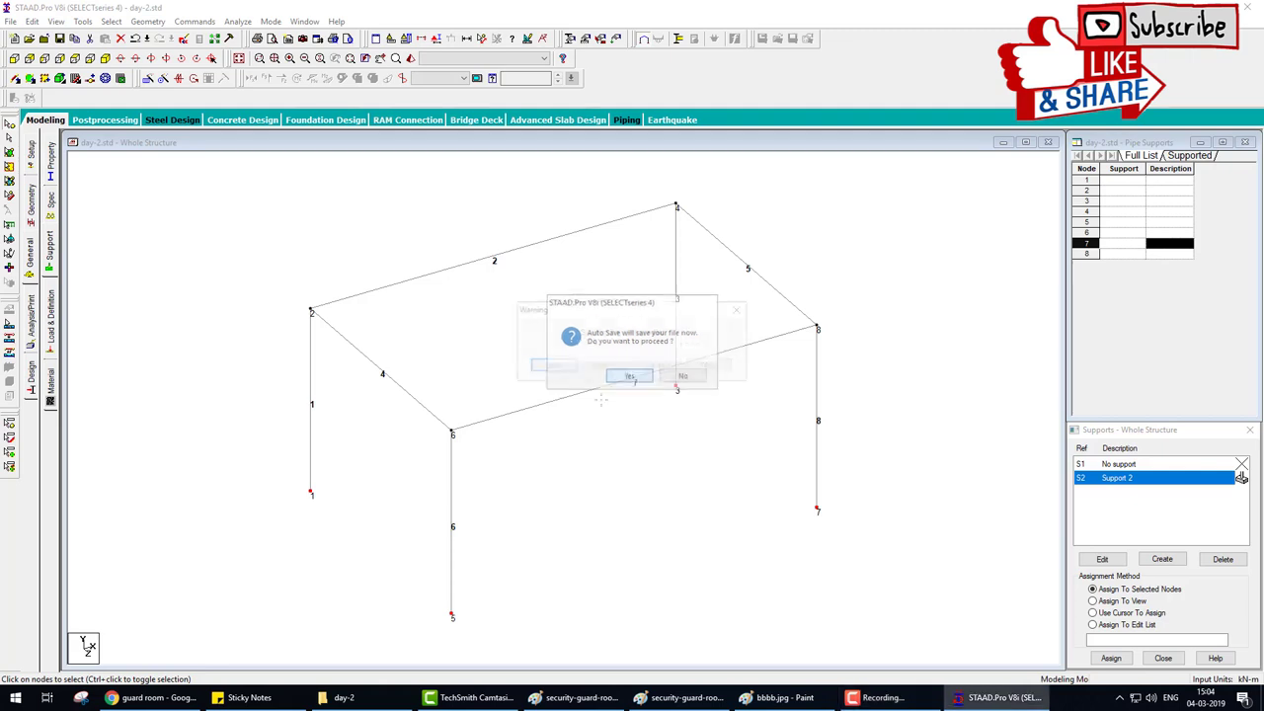
pyautogui.click(552, 366)
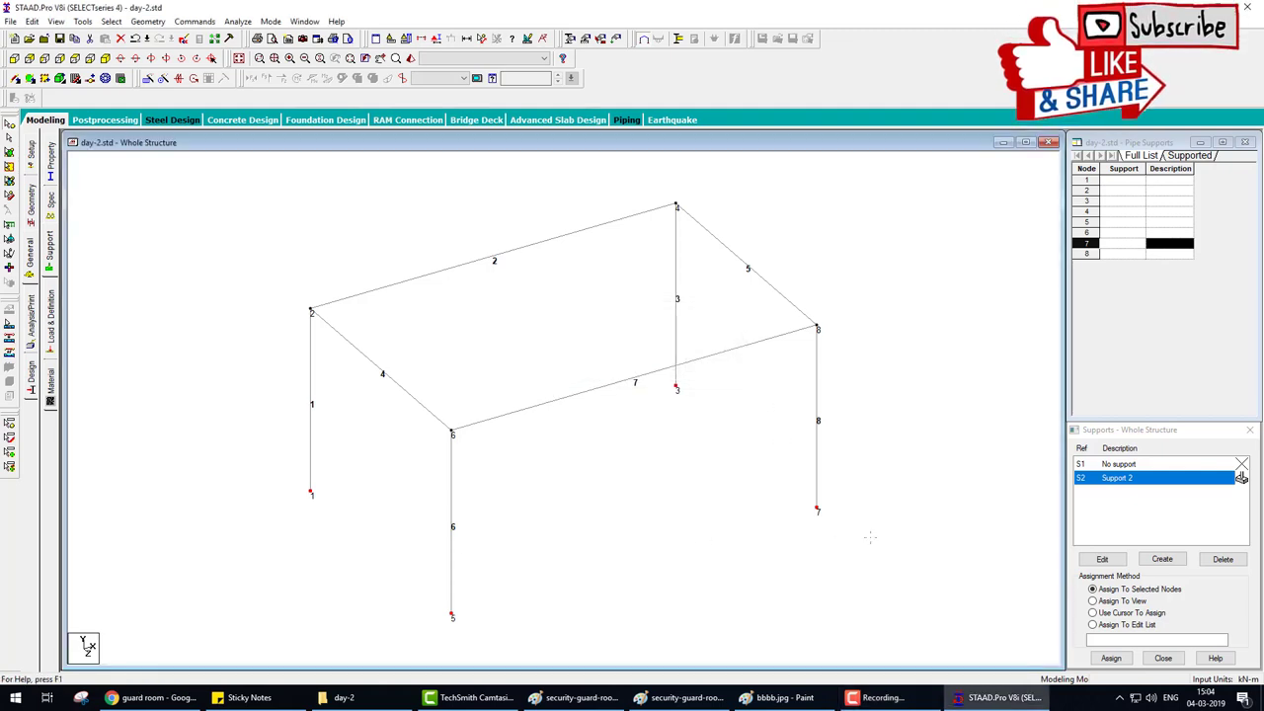
pyautogui.click(1111, 658)
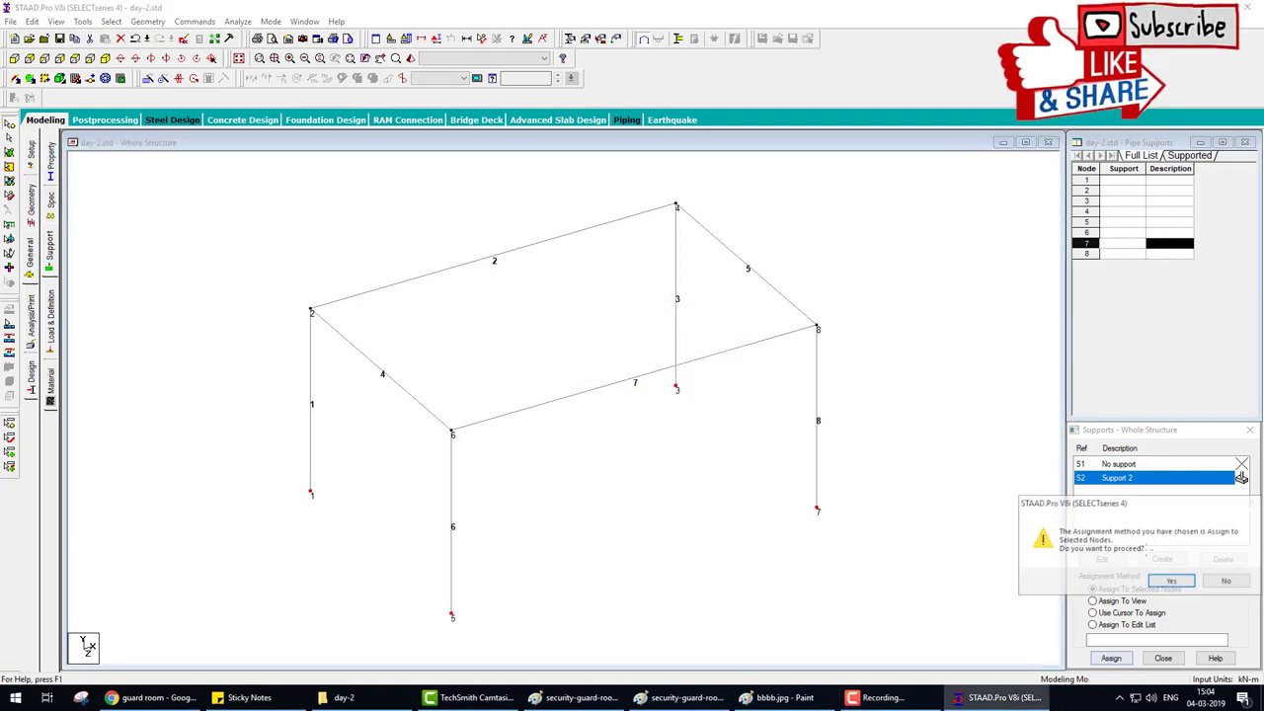
pyautogui.click(1171, 581)
pyautogui.press('Escape')
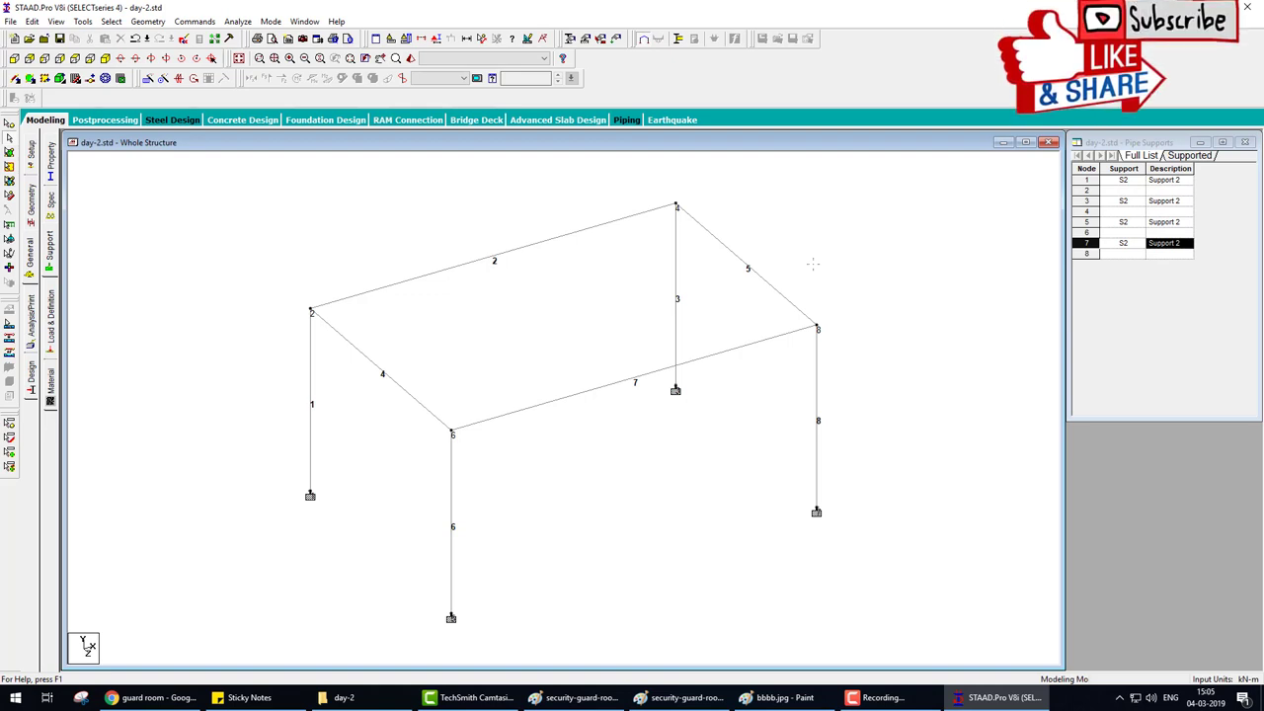
# - Switch to the Paint sketch, tick off the 250 X 250 mm beam and 300 X 300 mm column sizes, and return to STAAD.Pro
pyautogui.click(775, 697)
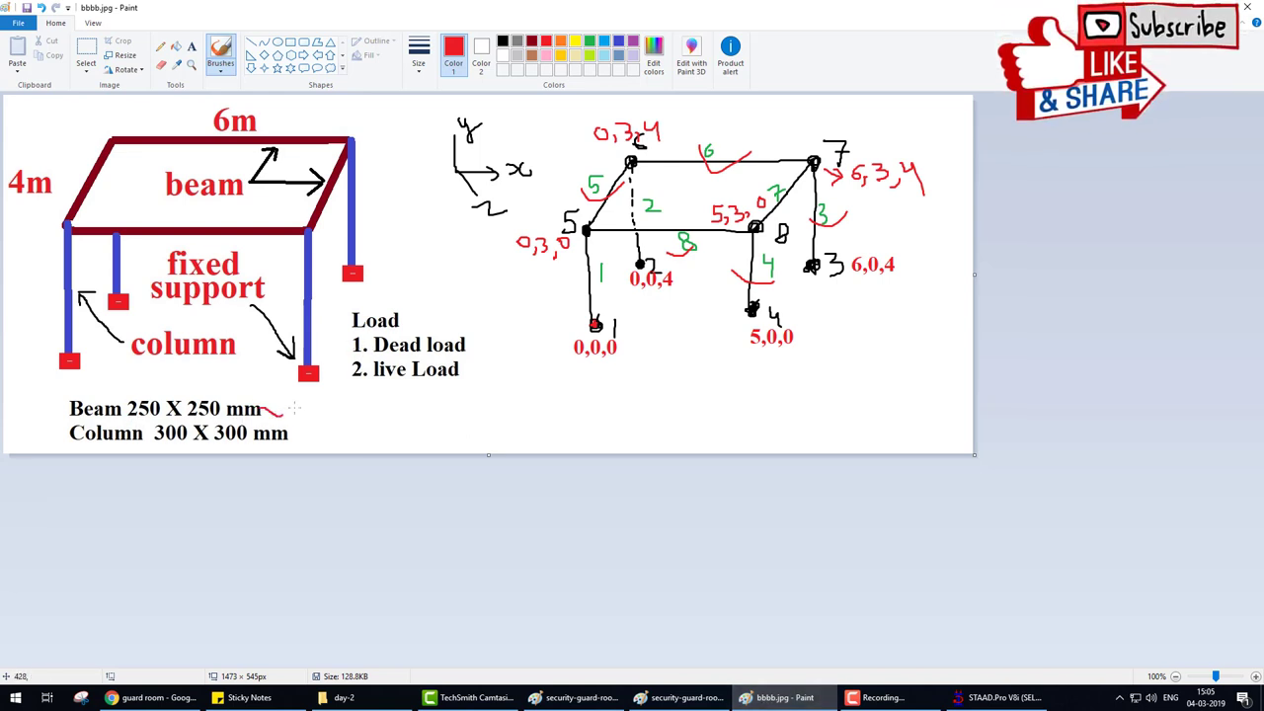
pyautogui.moveTo(298, 432); pyautogui.dragTo(357, 413)
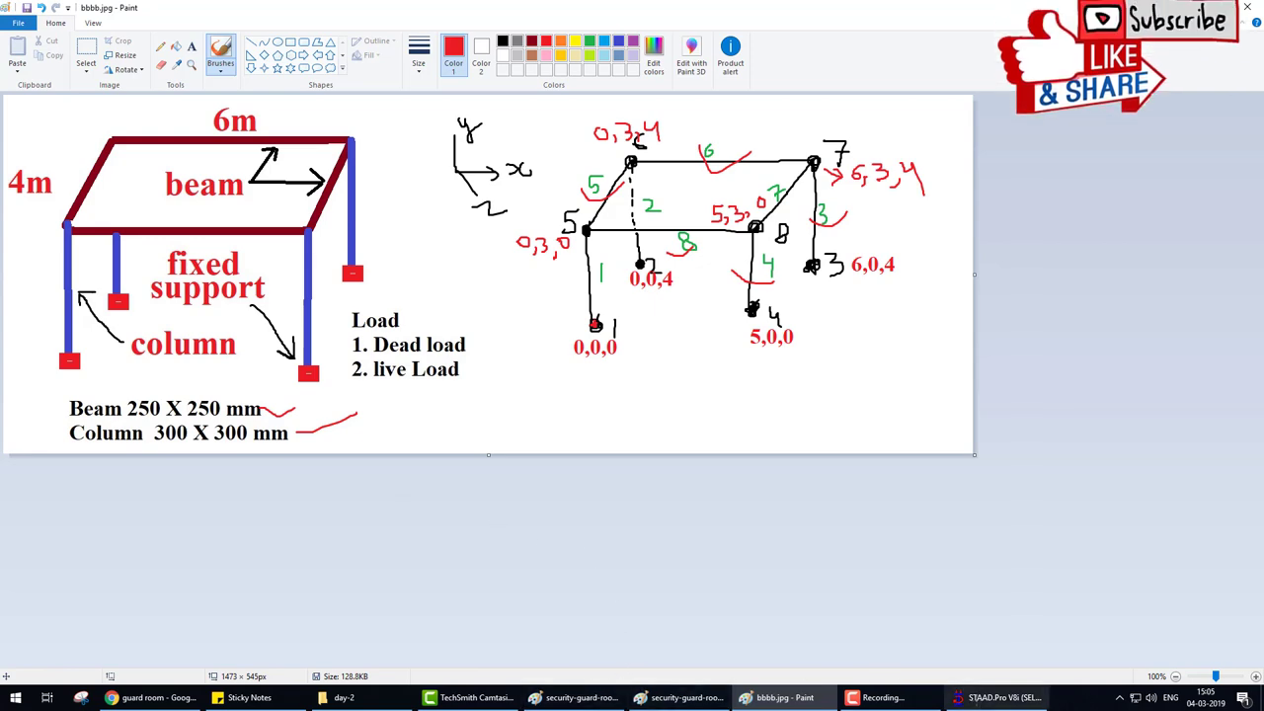
pyautogui.click(1003, 697)
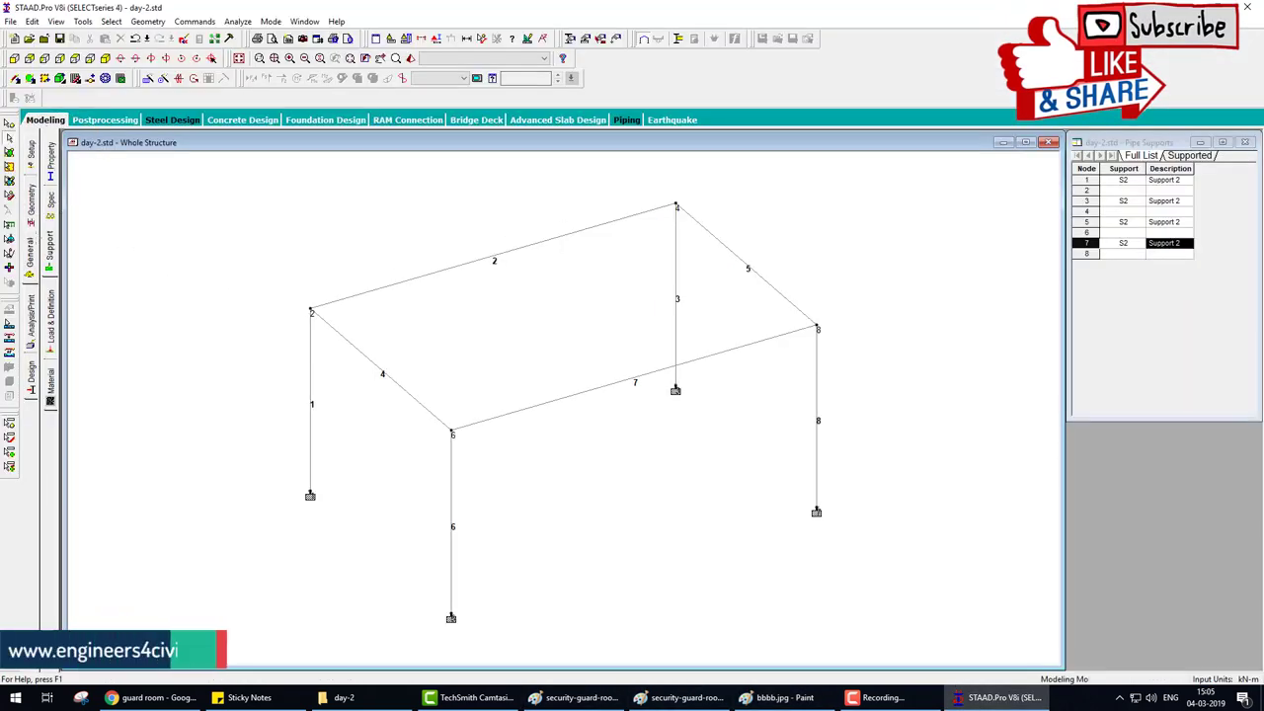
# - Open the section properties and add a rectangular concrete section with YD 0.250 m and ZD 0.250 m
pyautogui.click(50, 247)
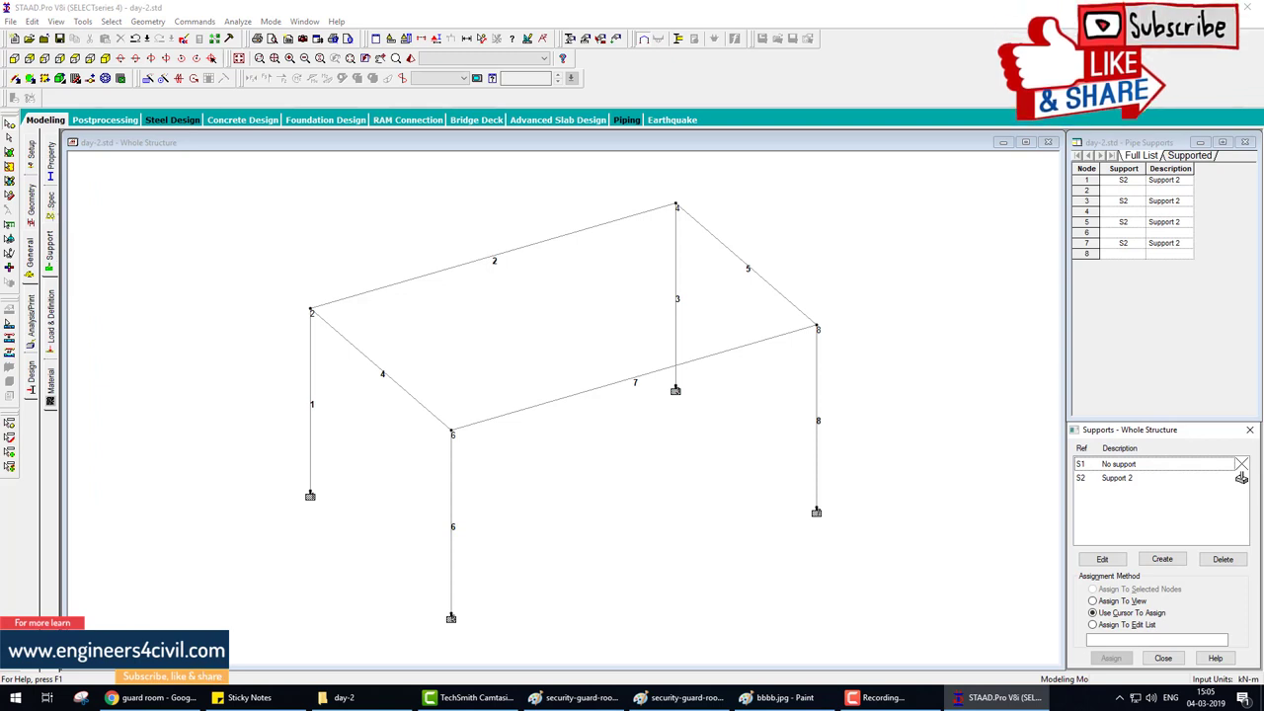
pyautogui.click(50, 160)
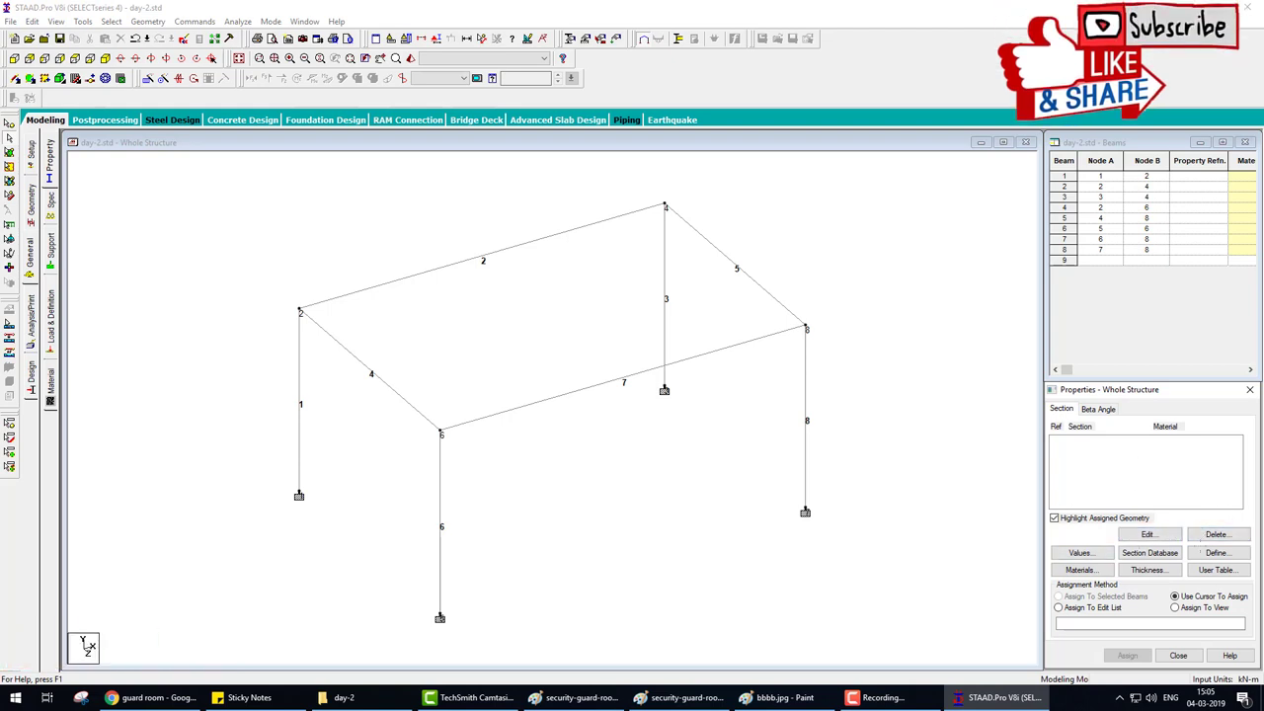
pyautogui.click(1217, 553)
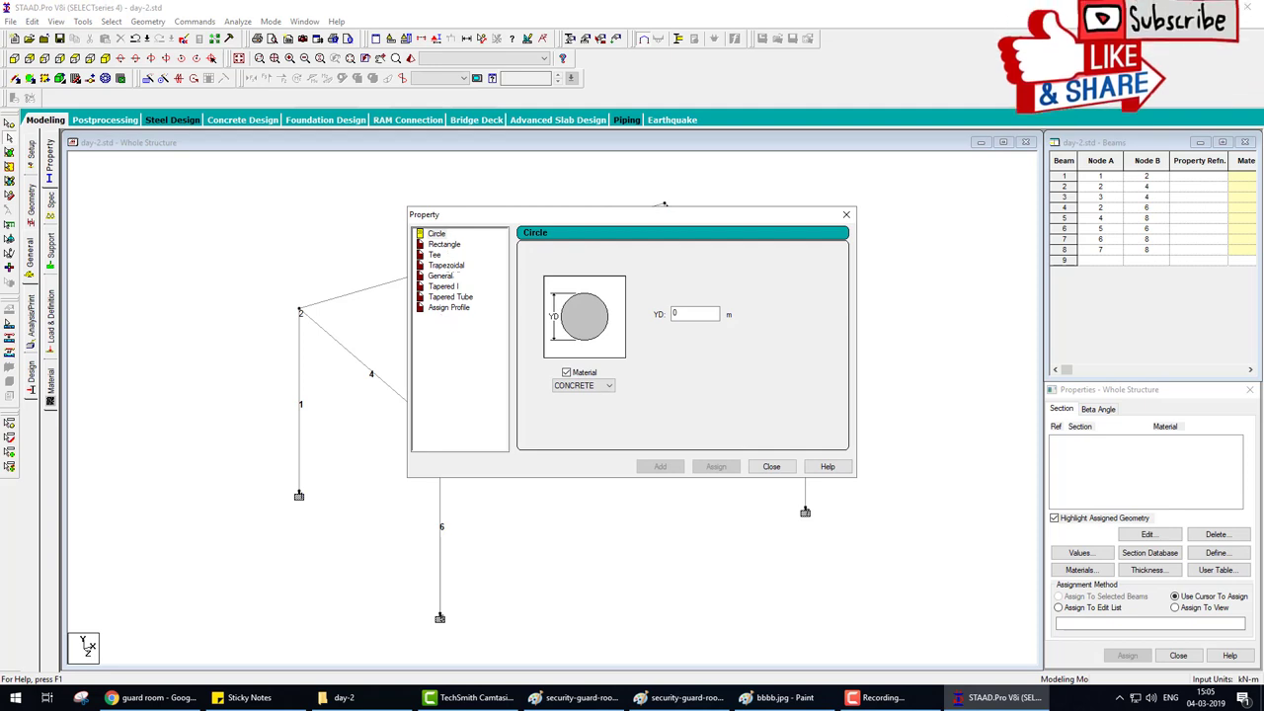
pyautogui.click(444, 244)
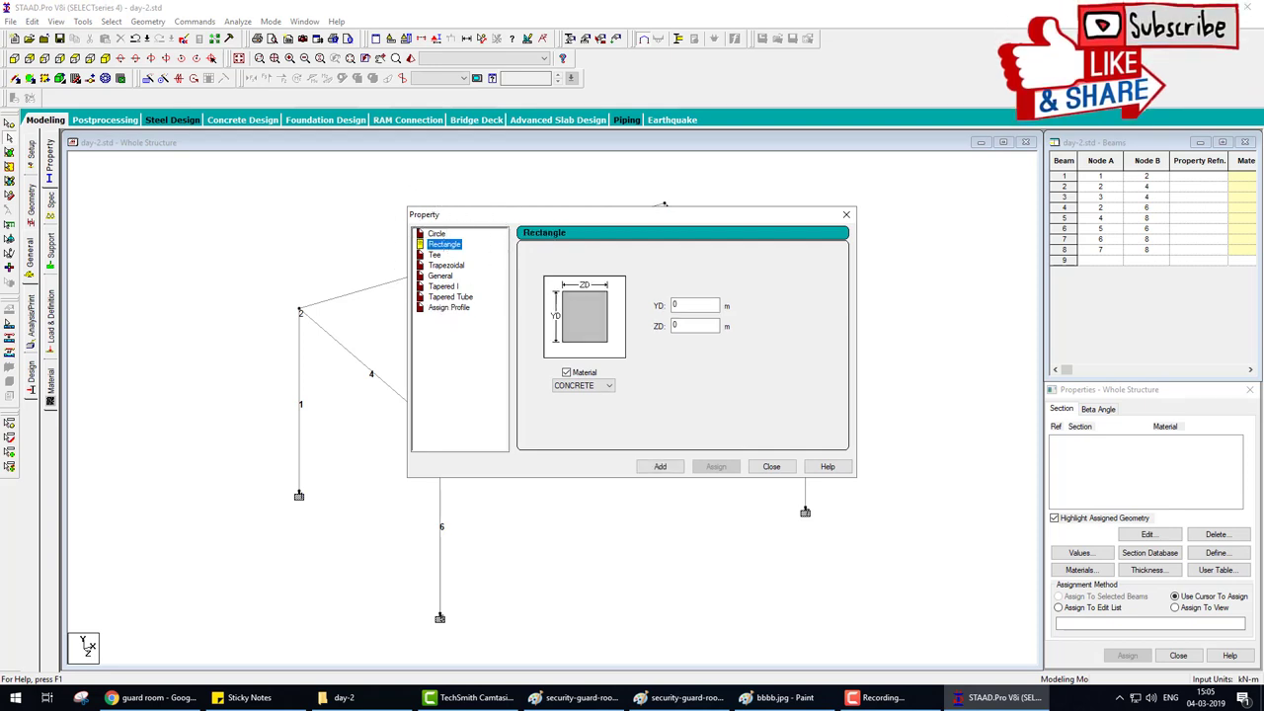
pyautogui.press('Tab')
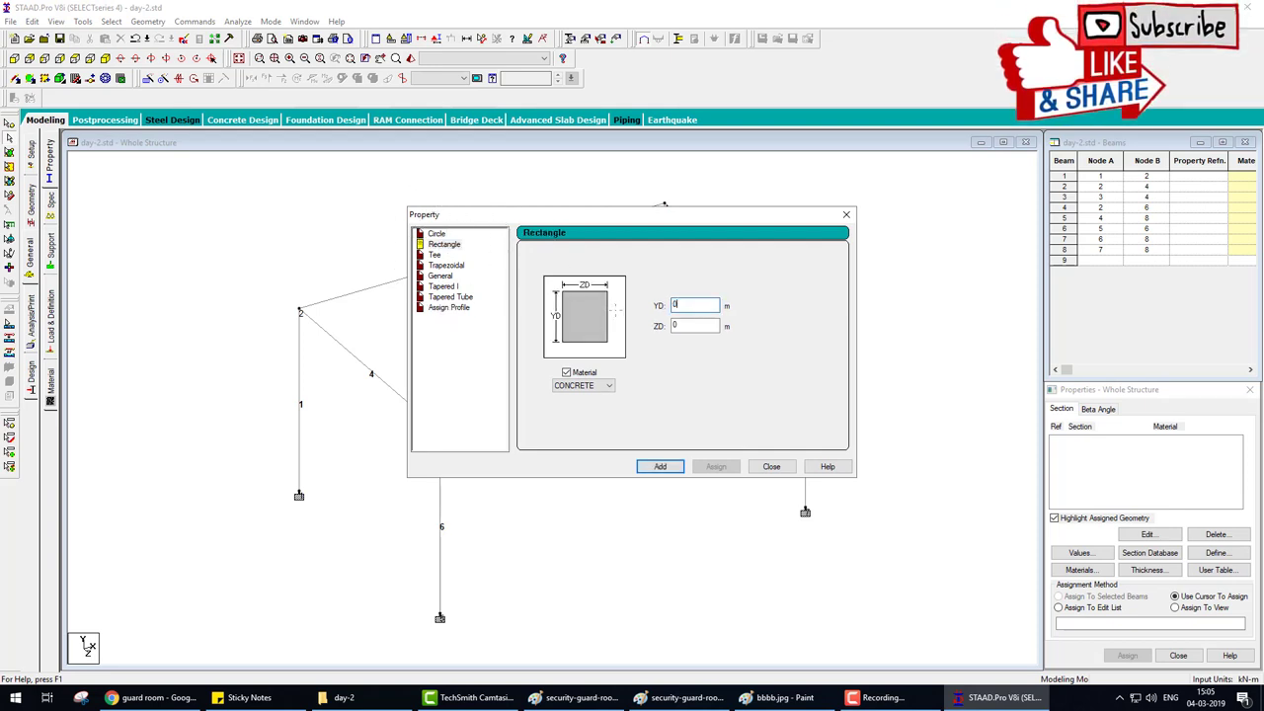
pyautogui.write('0.25')
pyautogui.press('Tab')
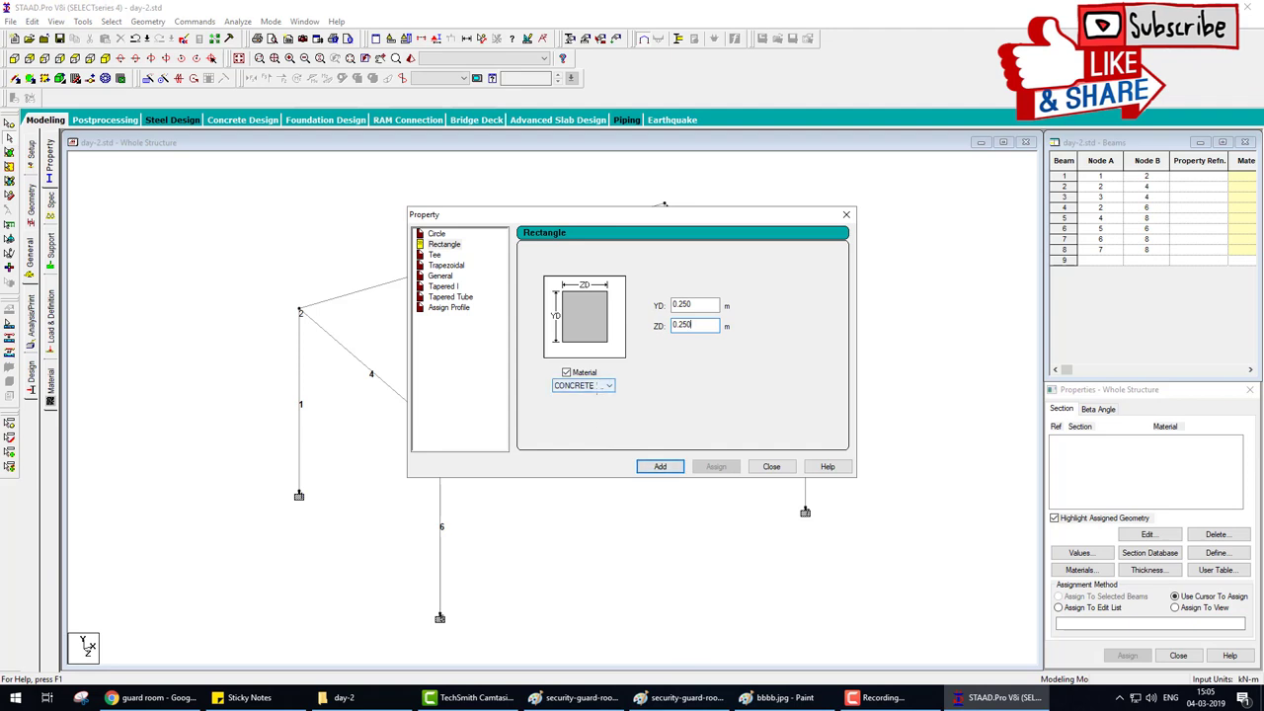
pyautogui.press('Return')
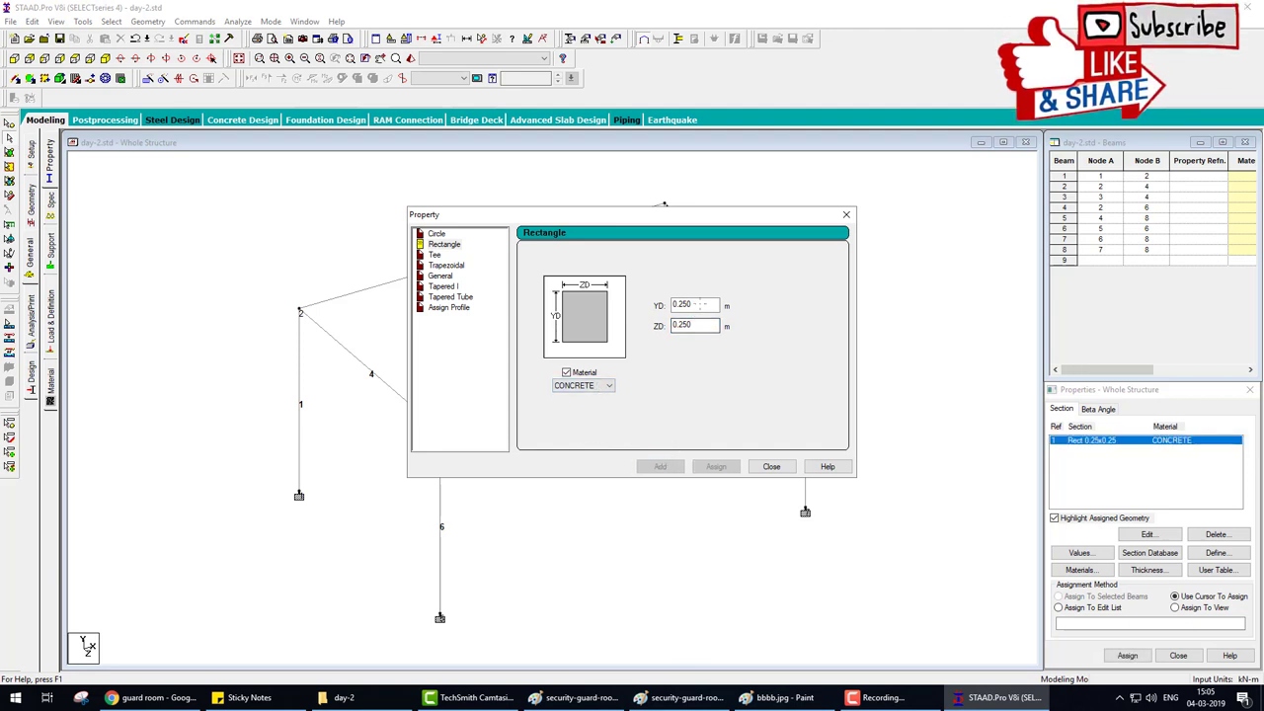
# - Add a second rectangular concrete section with YD 0.3 m and ZD 0.3 m, and finish defining sections
pyautogui.write('0')
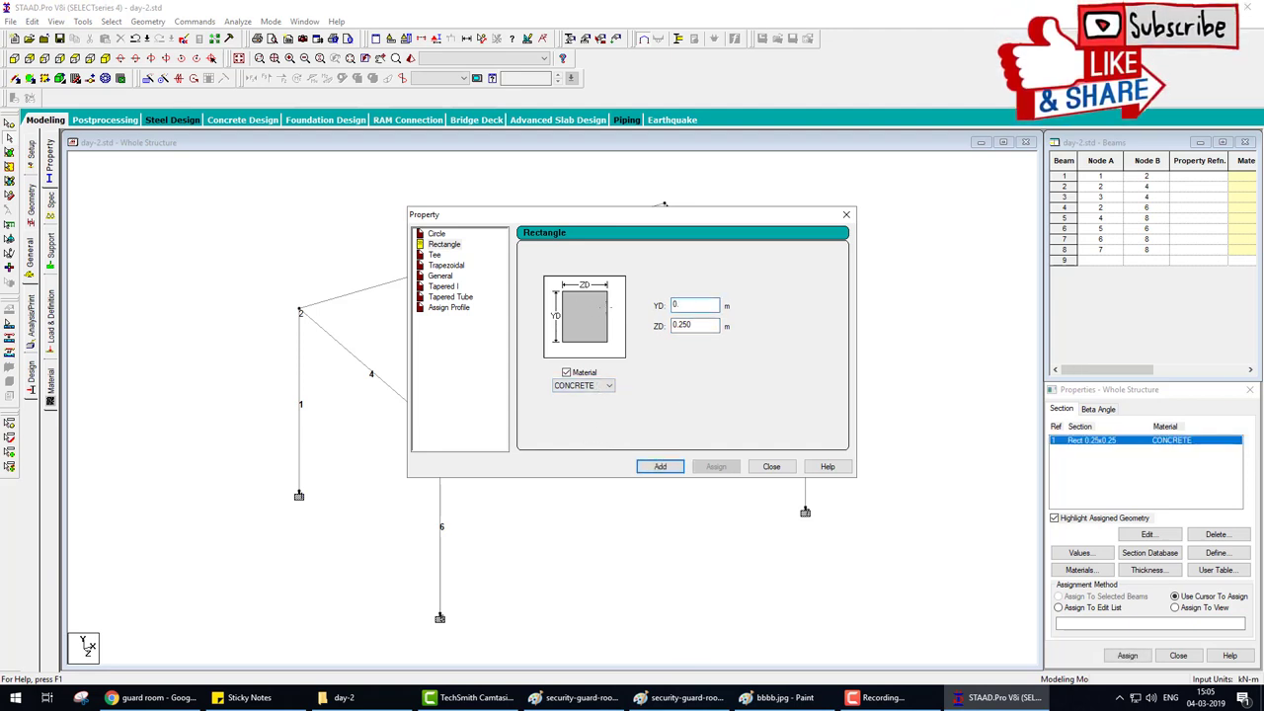
pyautogui.hotkey('alt', 'Tab')
pyautogui.hotkey('alt', 'Tab')
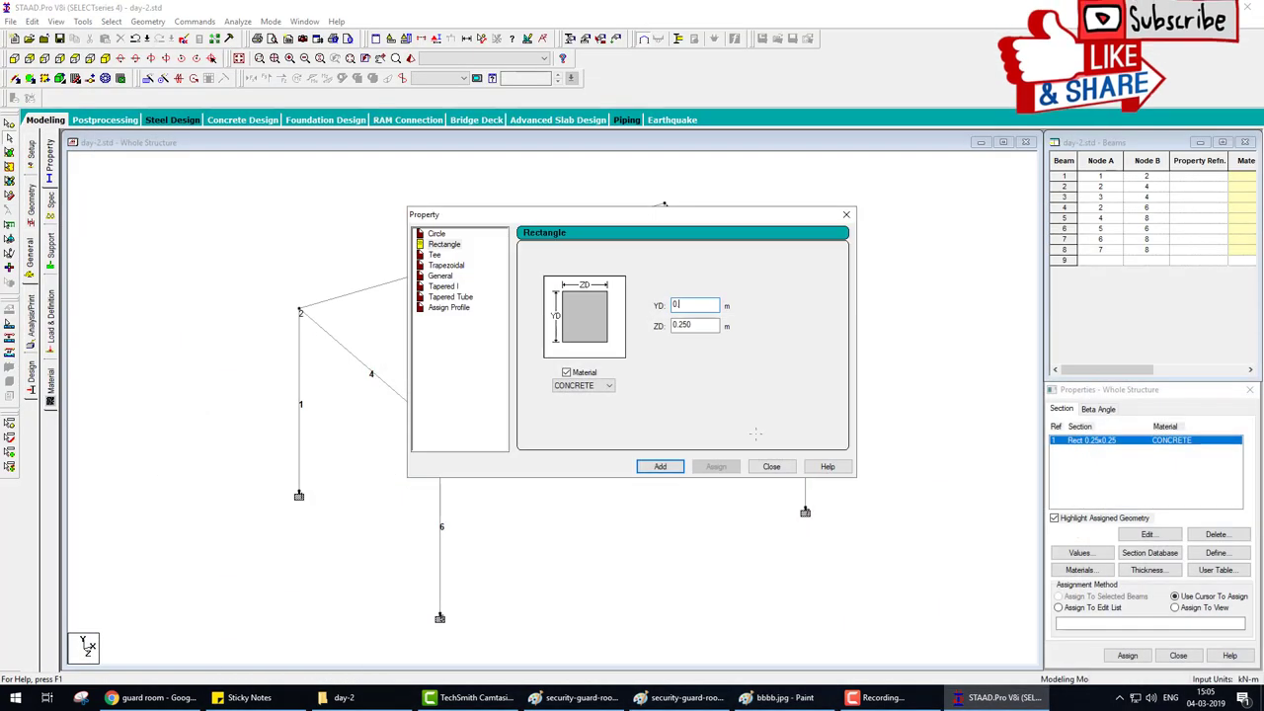
pyautogui.write('.3')
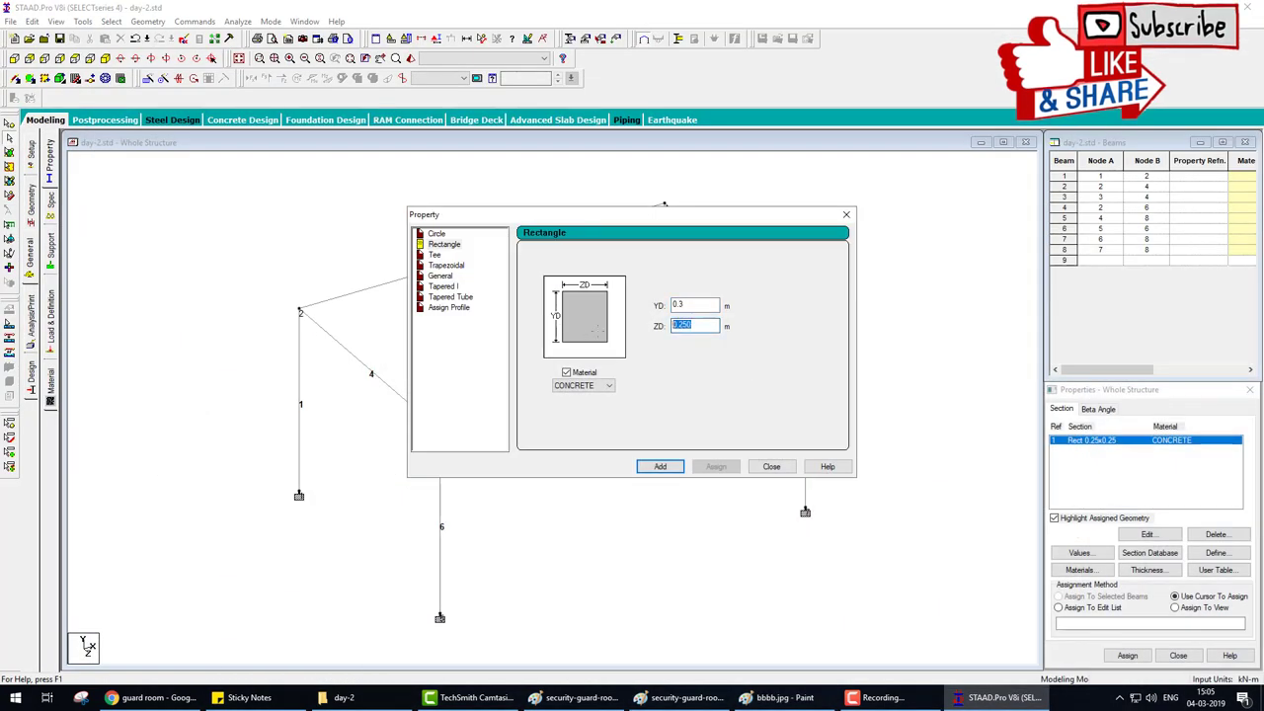
pyautogui.write('0.3')
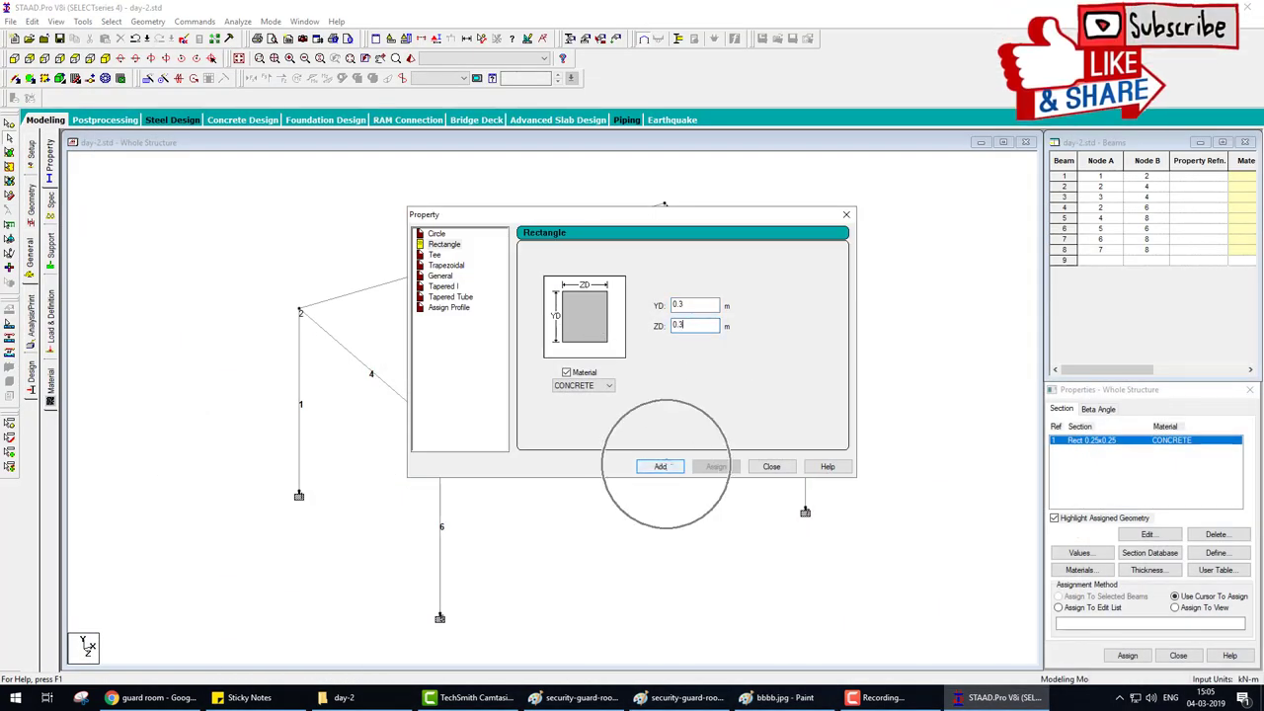
pyautogui.click(661, 467)
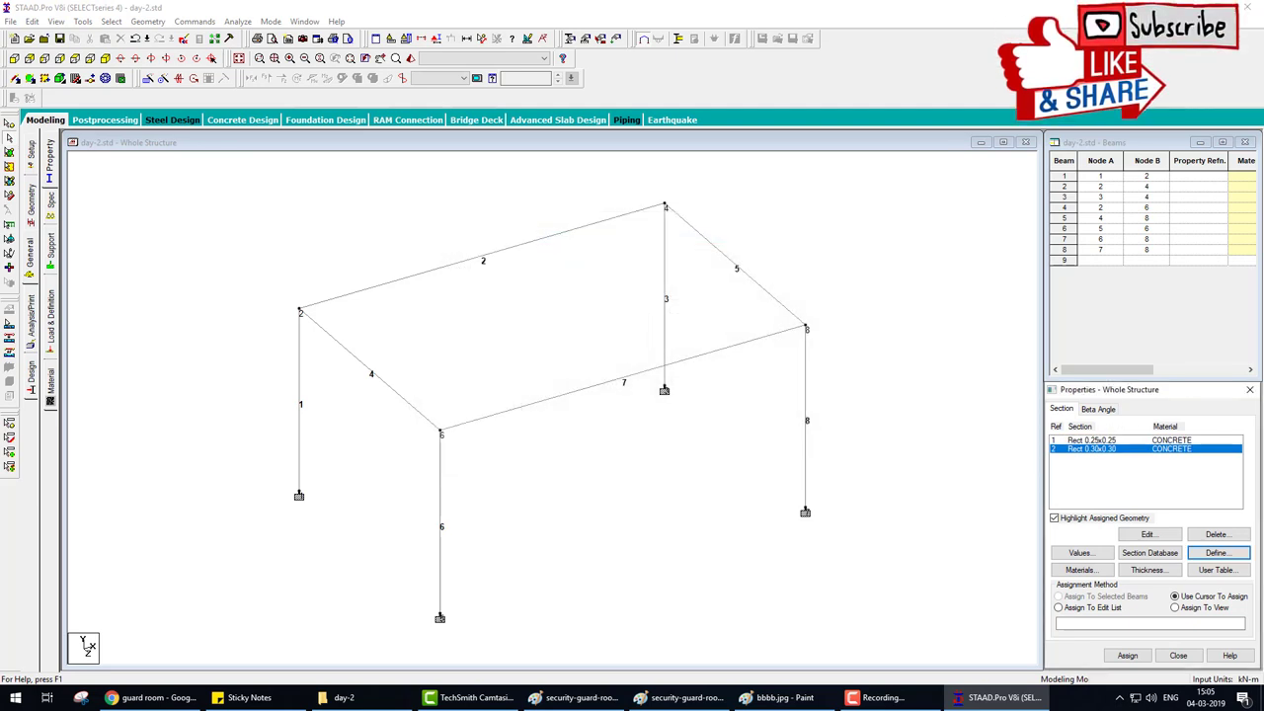
# - Assign the Rect 0.25x0.25 section by cursor to the four top beams 5, 4, 7 and 2
pyautogui.click(1090, 441)
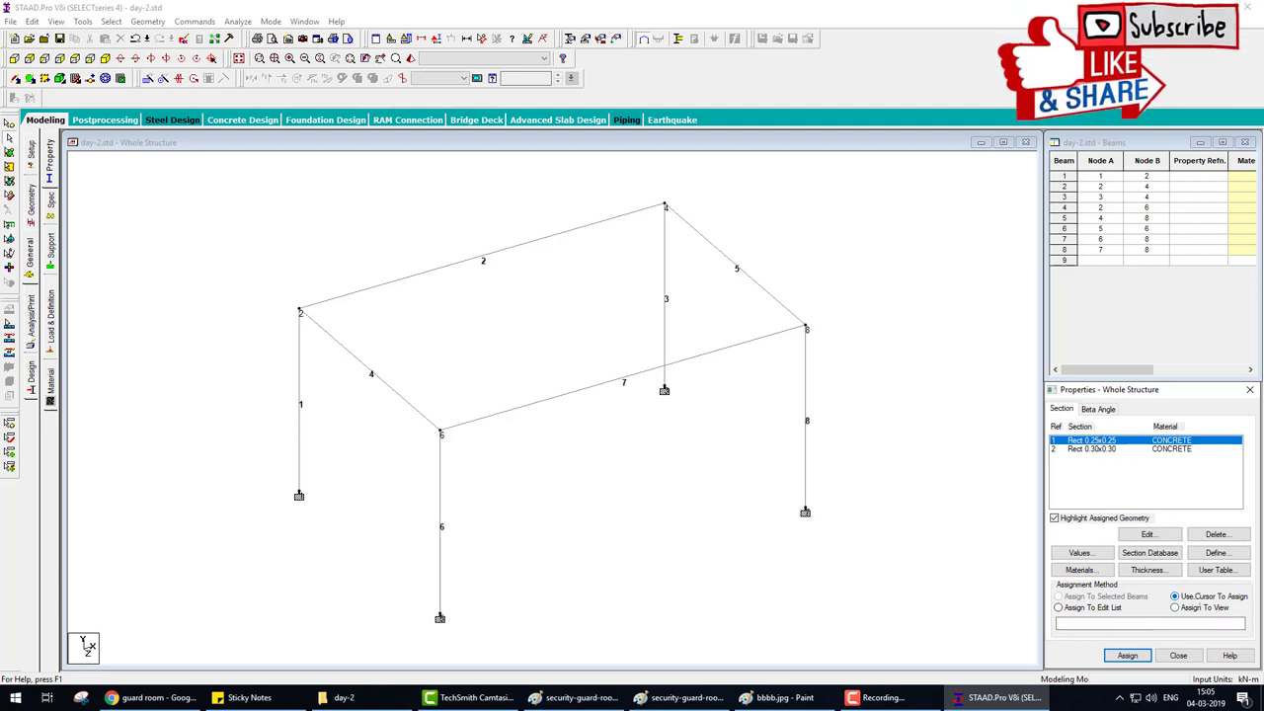
pyautogui.click(1127, 654)
pyautogui.click(762, 289)
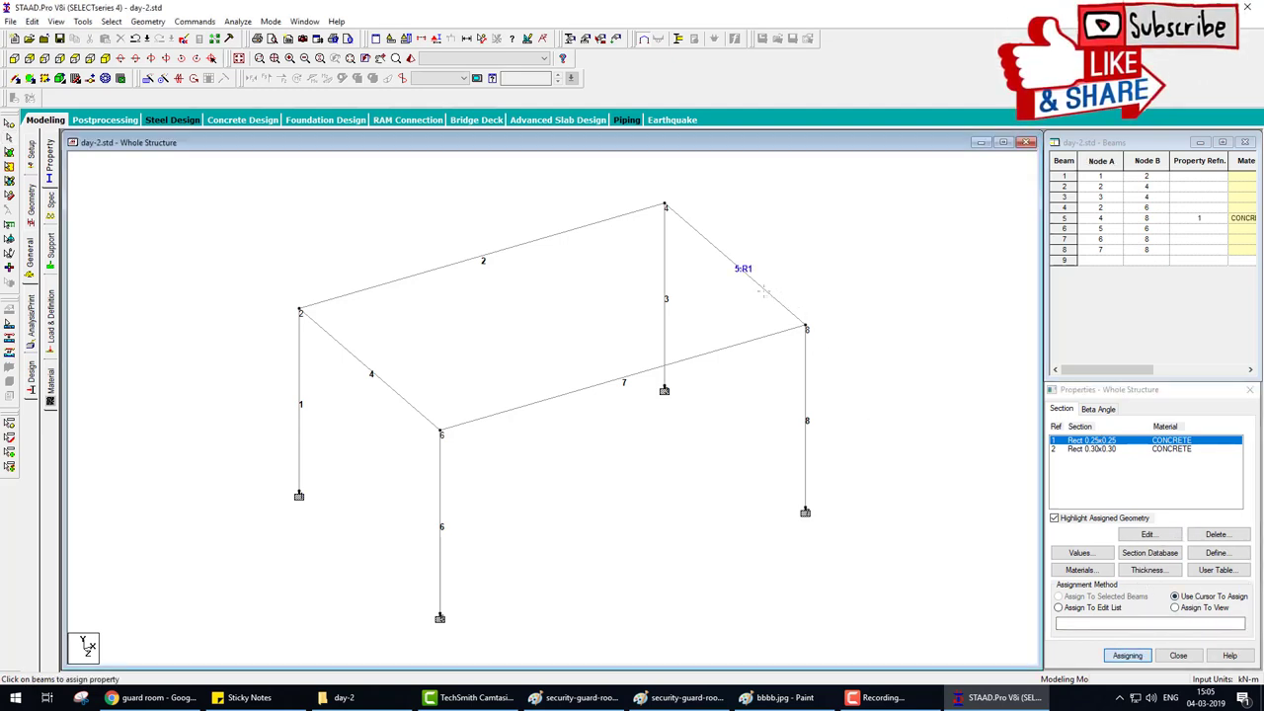
pyautogui.click(362, 371)
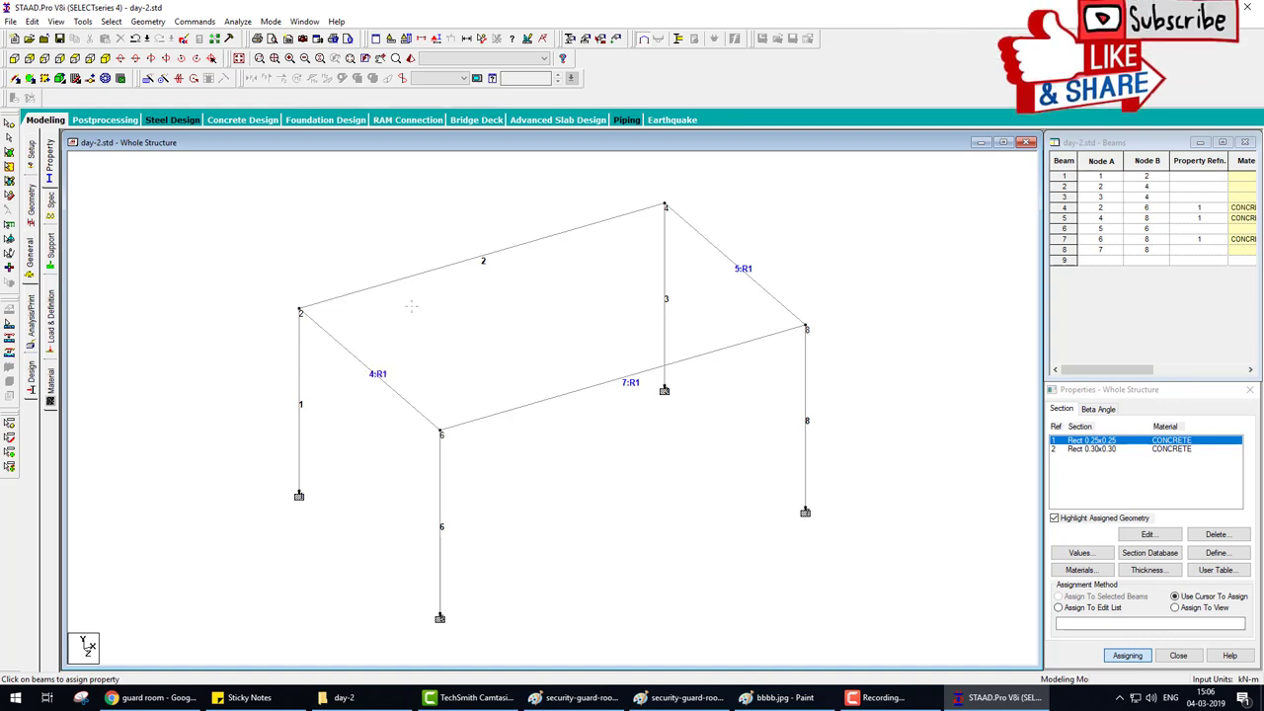
pyautogui.click(484, 259)
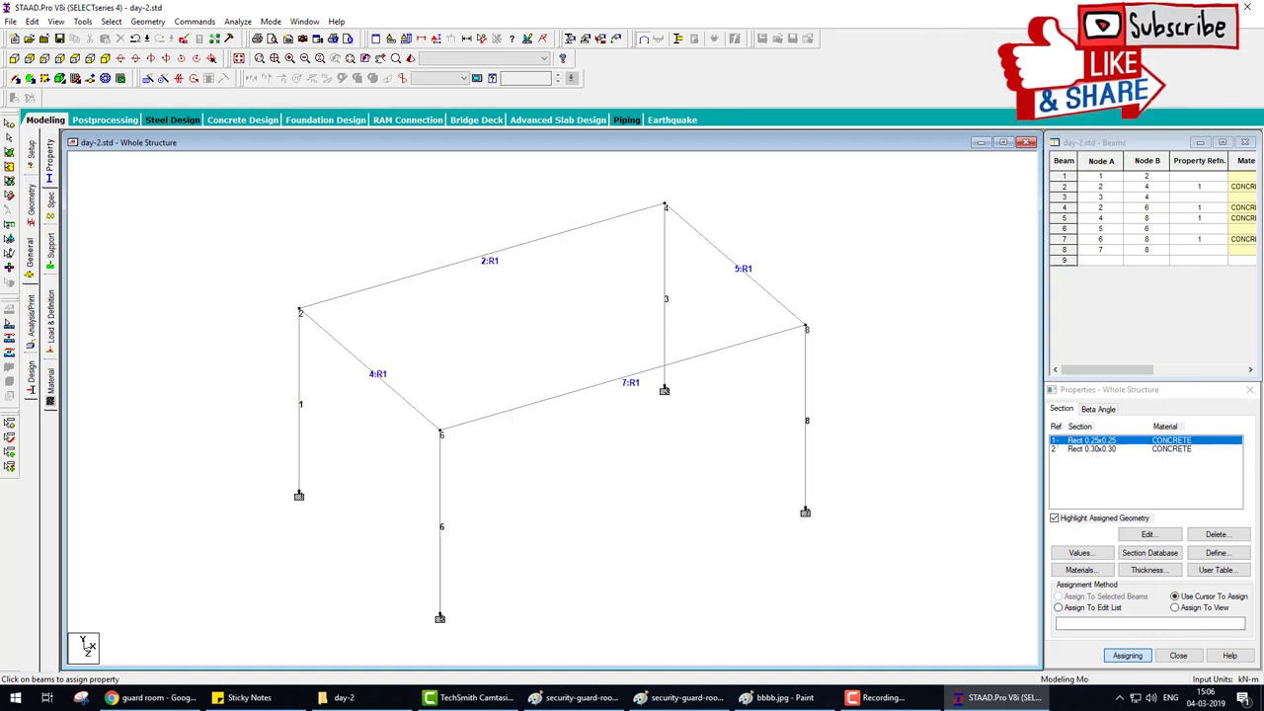
pyautogui.press('ctrl')
pyautogui.press('ctrl')
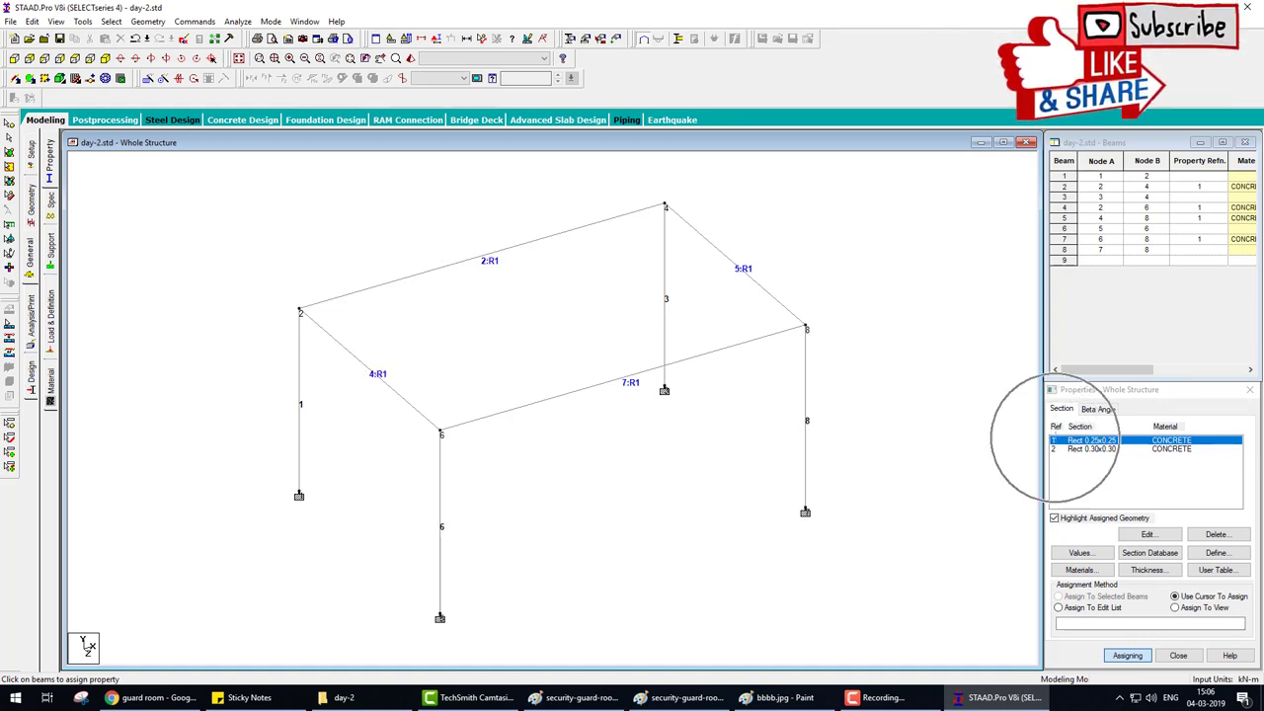
# - Assign the Rect 0.30x0.30 section by cursor to columns 8, 3 and 6, and end the assignment
pyautogui.click(1087, 448)
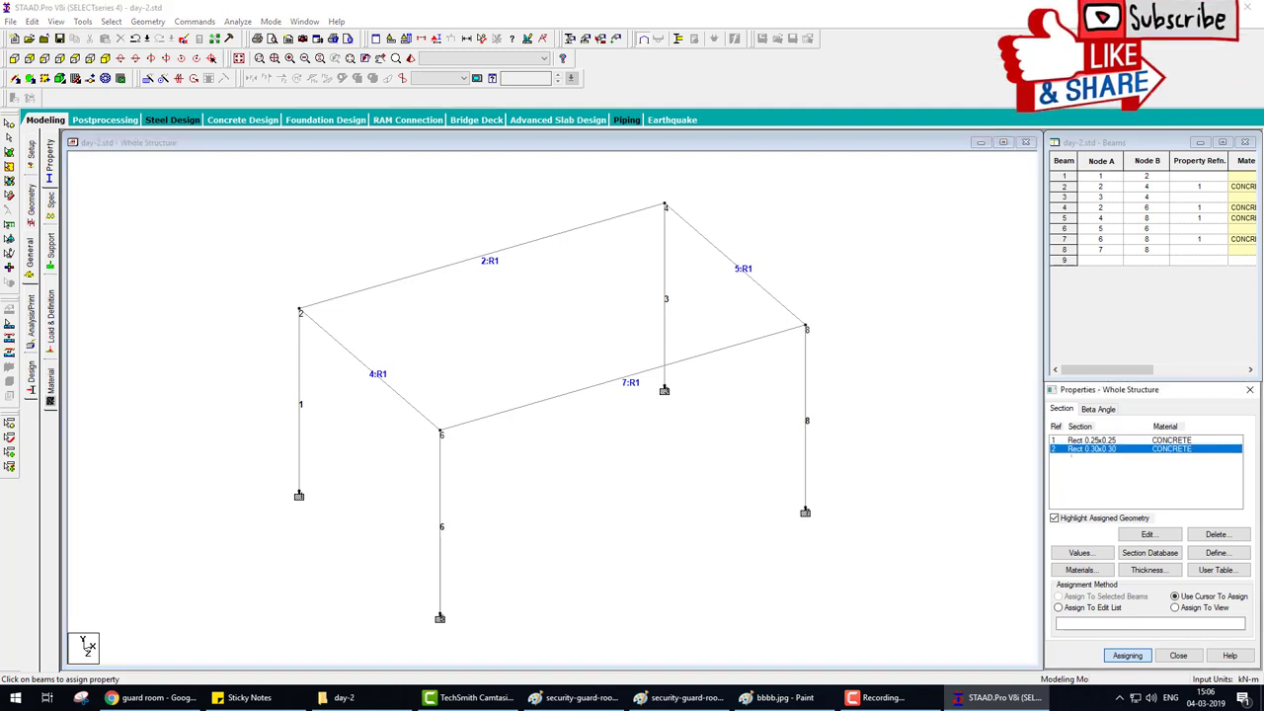
pyautogui.click(802, 425)
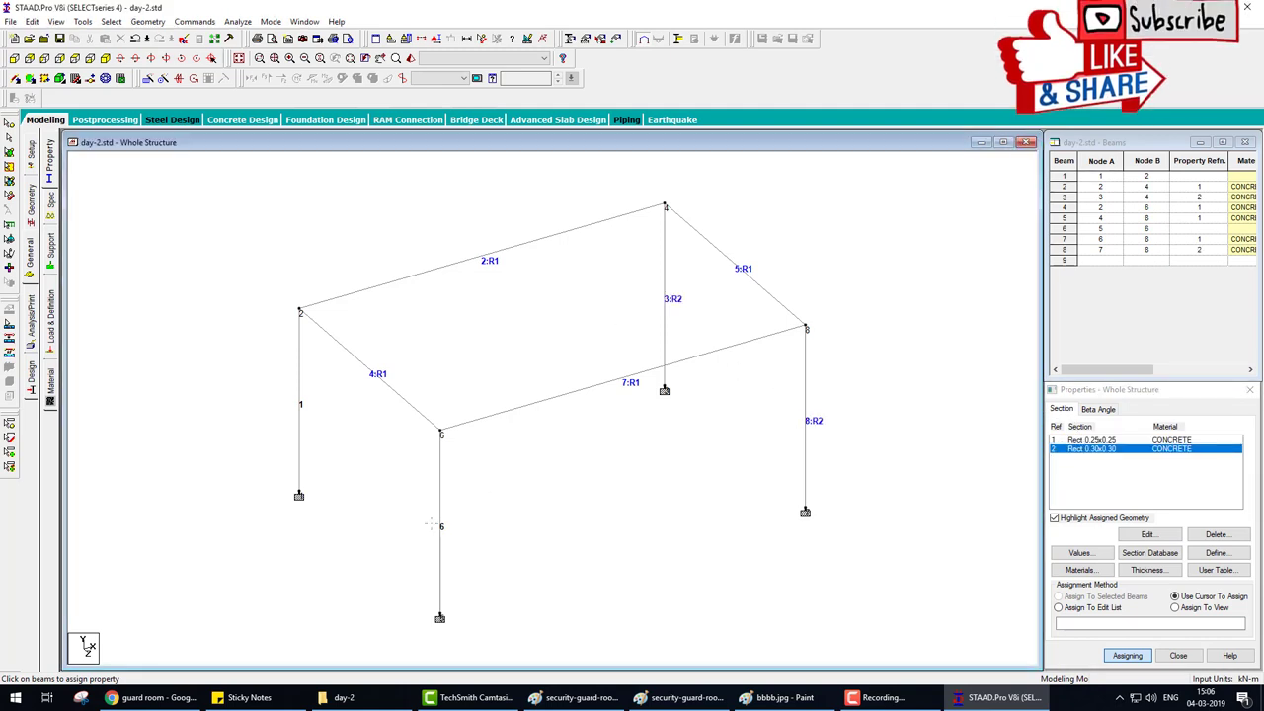
pyautogui.click(441, 553)
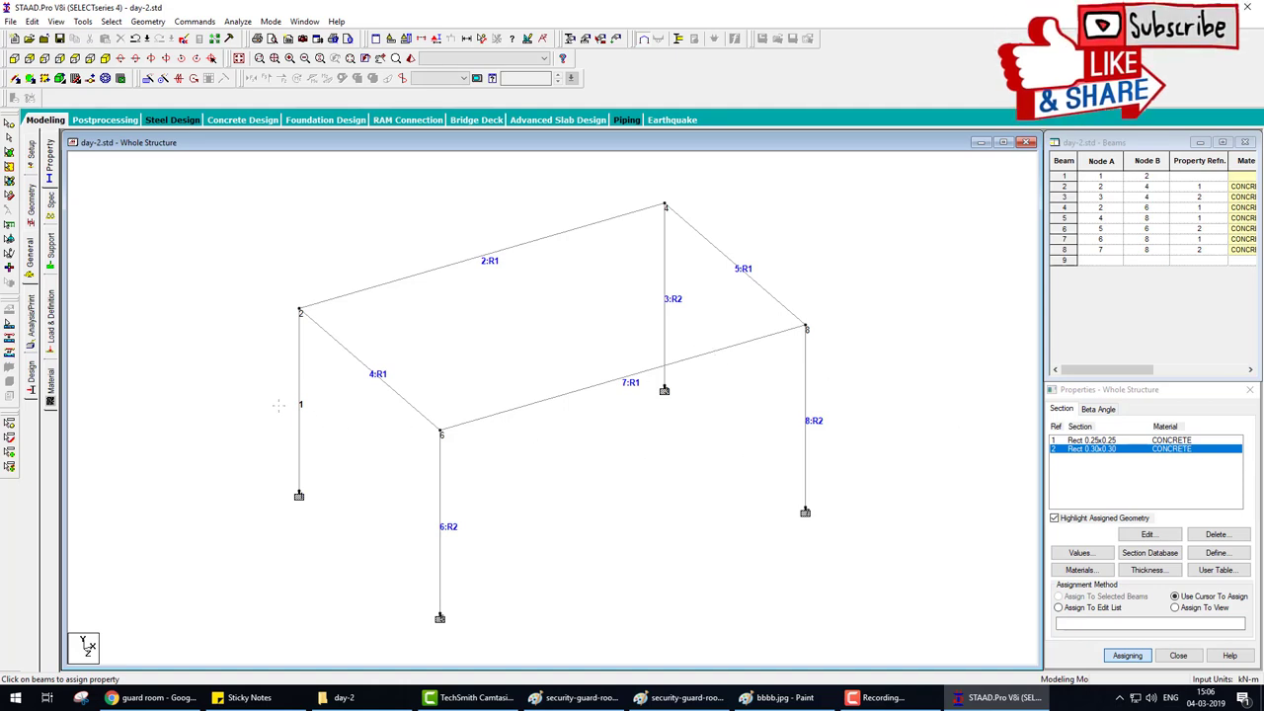
pyautogui.press('Escape')
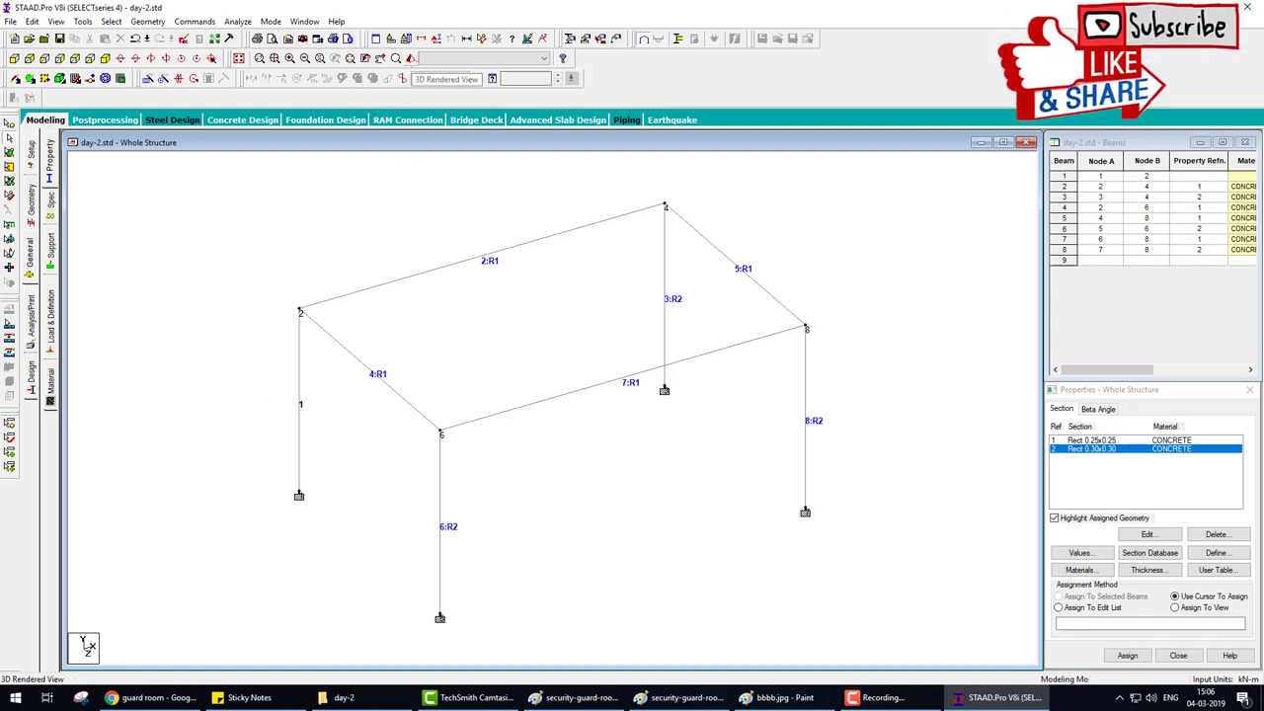
# - Inspect the frame in the 3D rendered view from several angles for missing members, and close that view
pyautogui.click(411, 58)
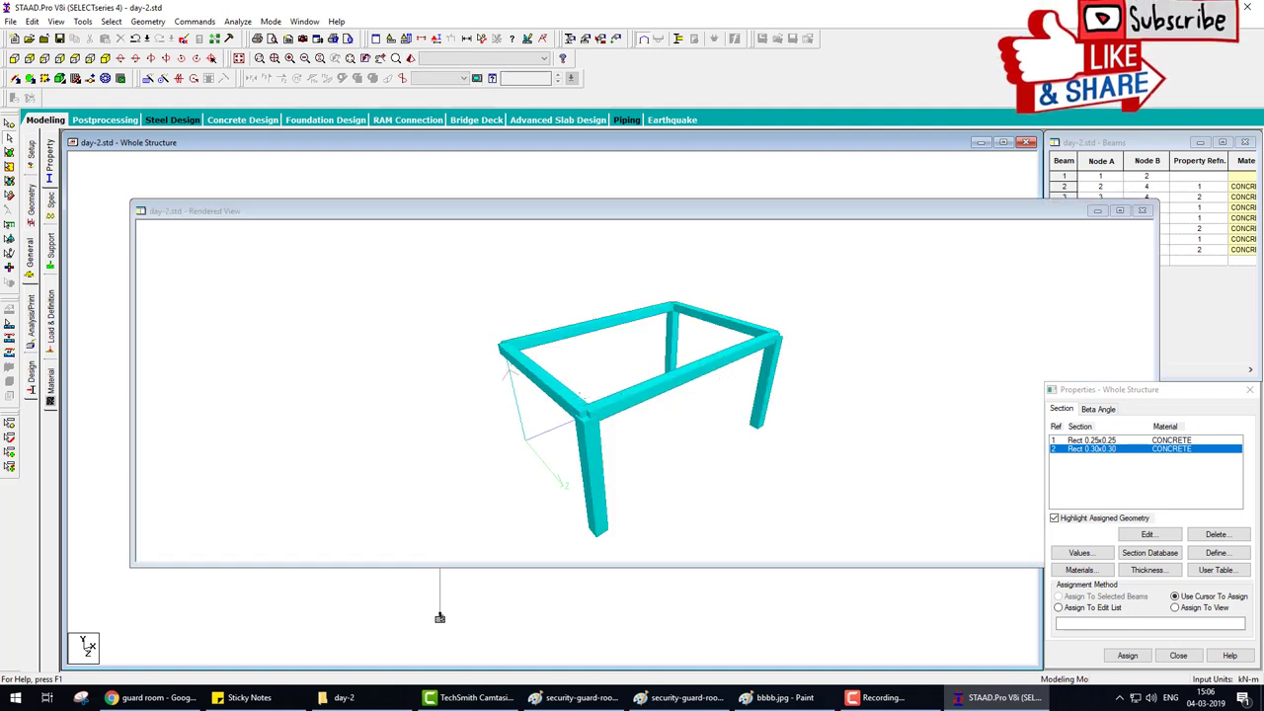
pyautogui.moveTo(721, 376); pyautogui.dragTo(678, 454)
pyautogui.moveTo(513, 348); pyautogui.dragTo(534, 306)
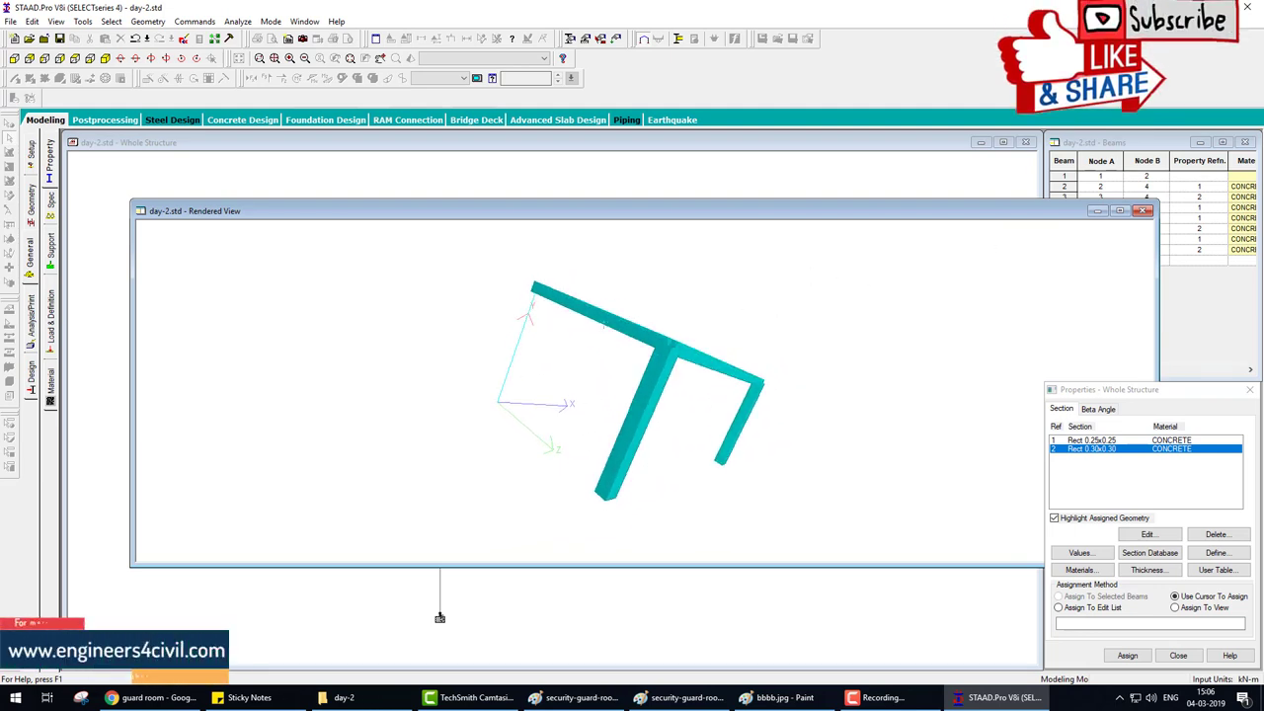
pyautogui.click(1142, 210)
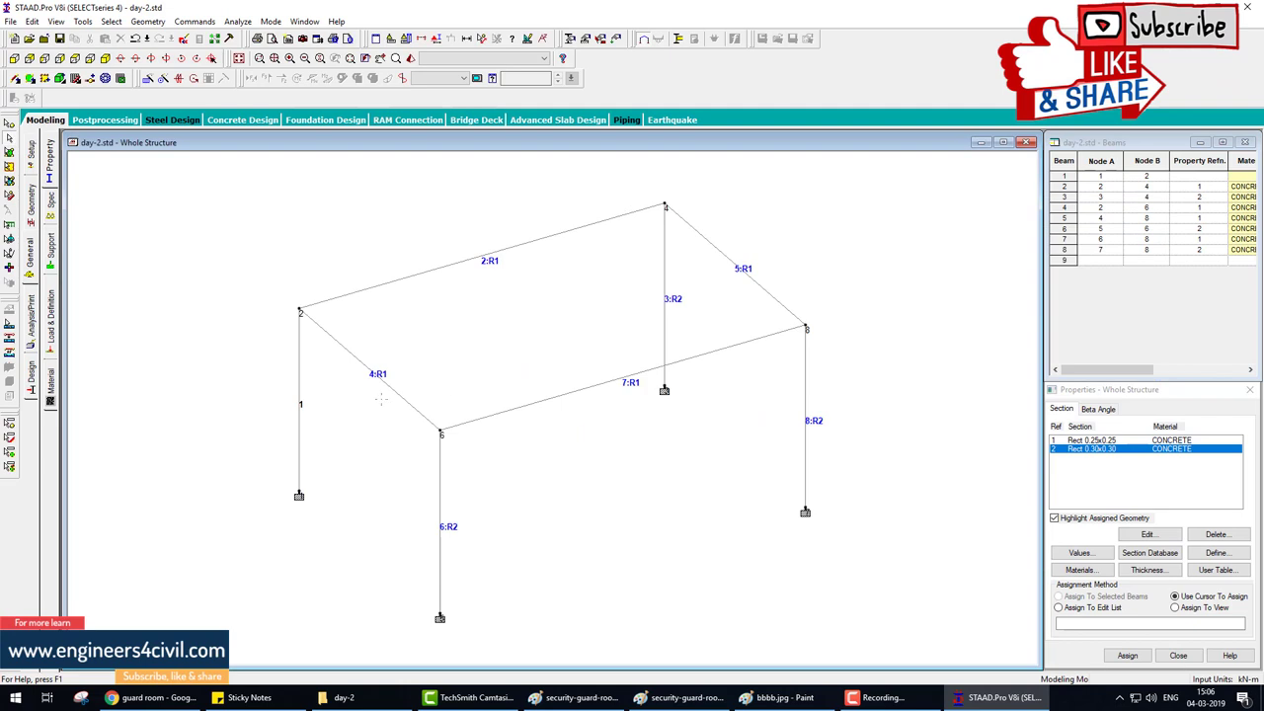
# - Assign the Rect 0.30x0.30 section to the remaining column 1 and reopen the 3D rendered view to check the members
pyautogui.click(1126, 657)
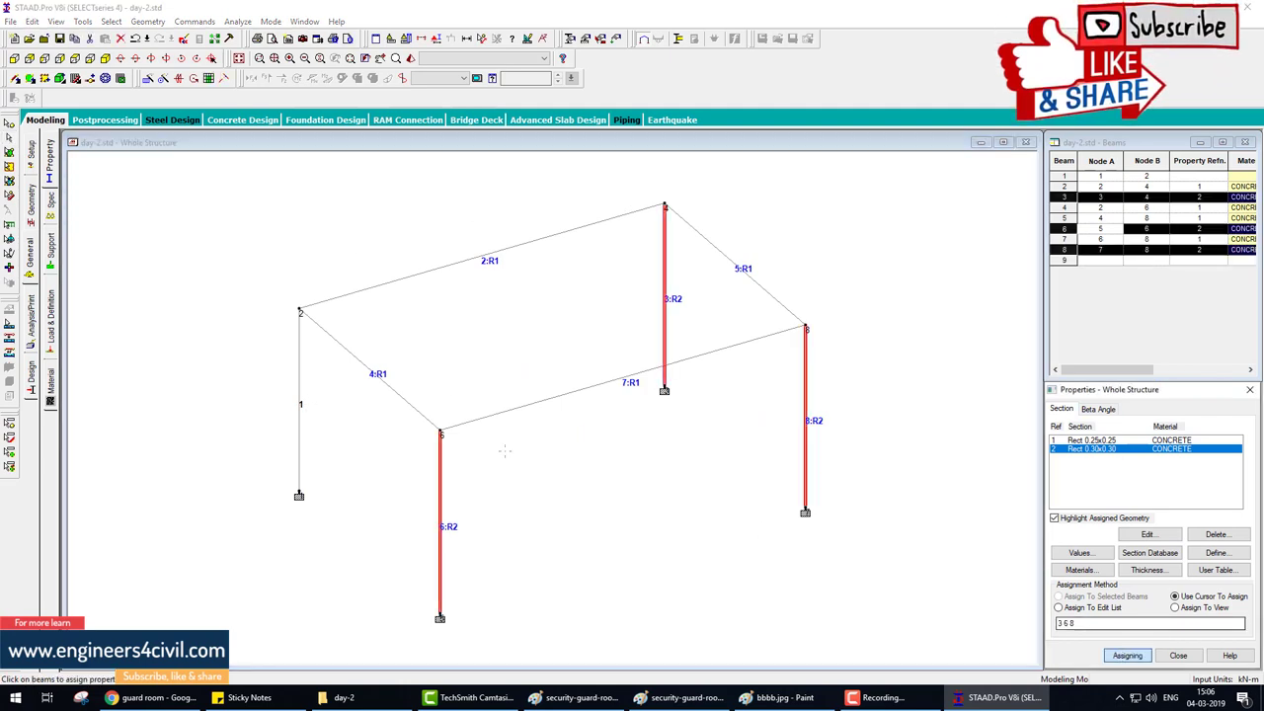
pyautogui.click(297, 408)
pyautogui.click(528, 39)
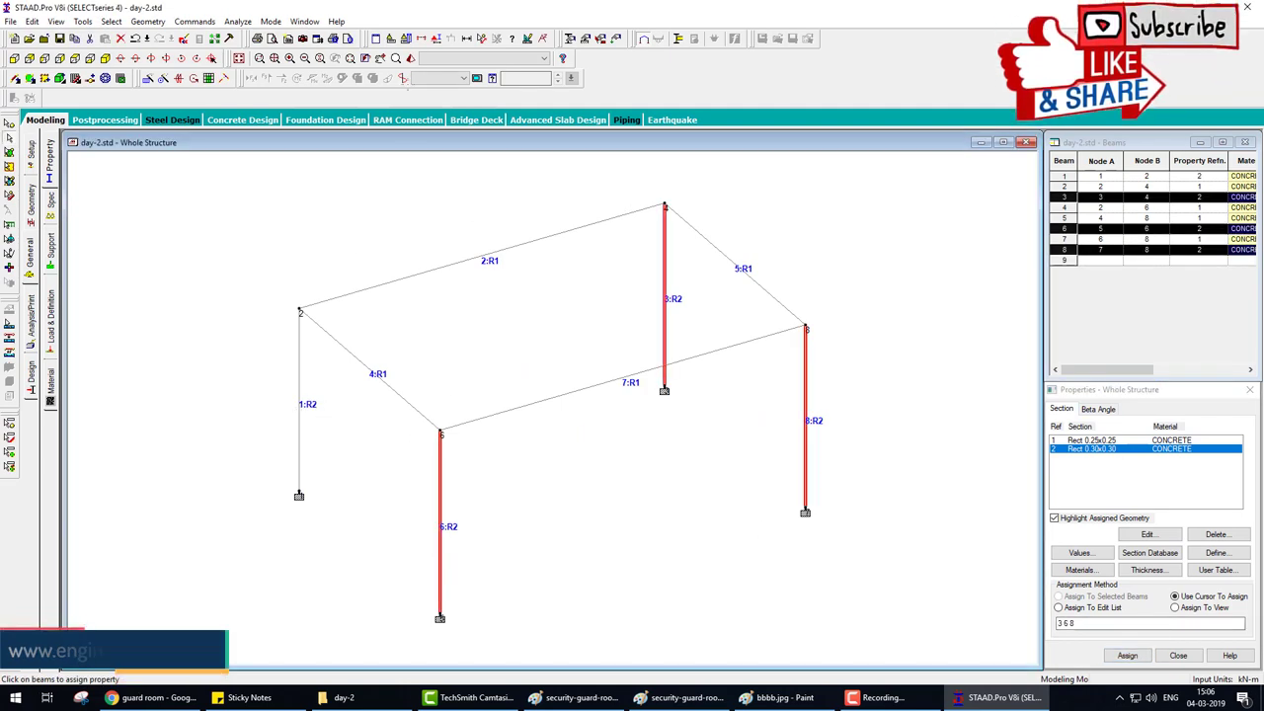
pyautogui.moveTo(605, 336); pyautogui.dragTo(632, 356)
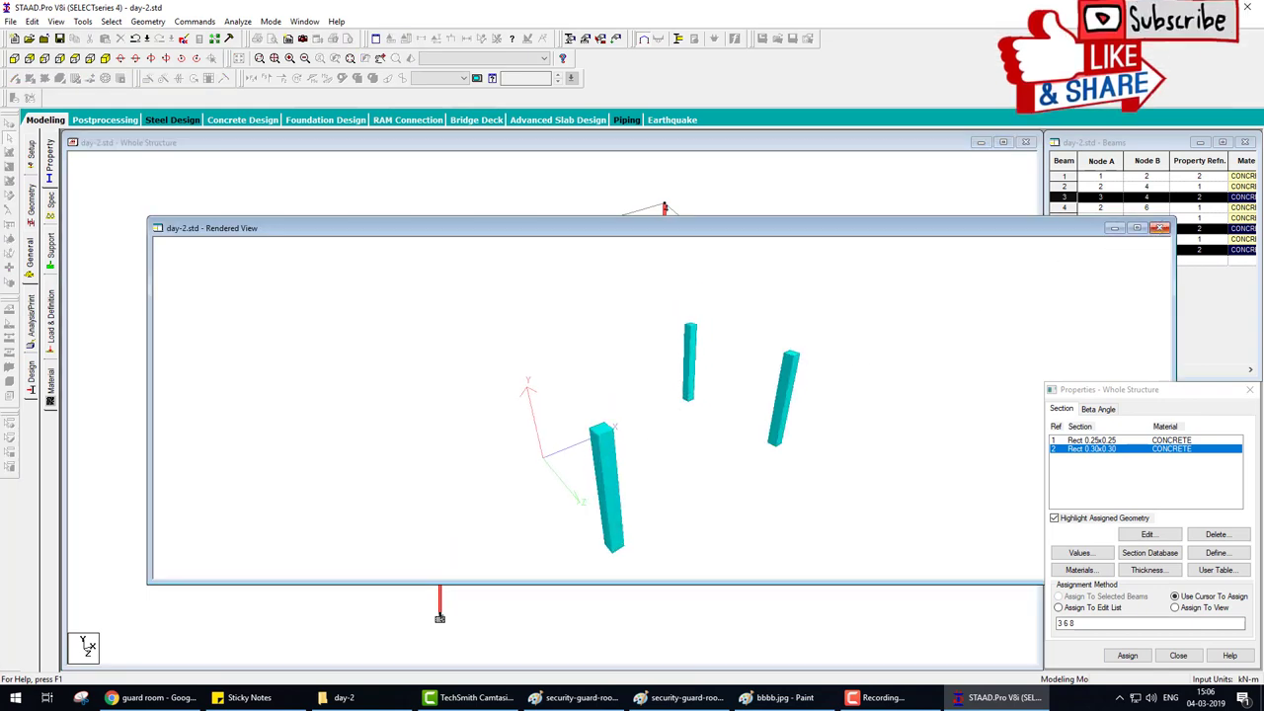
# - Check the whole frame in a fresh 3D rendered view with all beams and columns shown, and close that view
pyautogui.click(1159, 227)
pyautogui.click(527, 39)
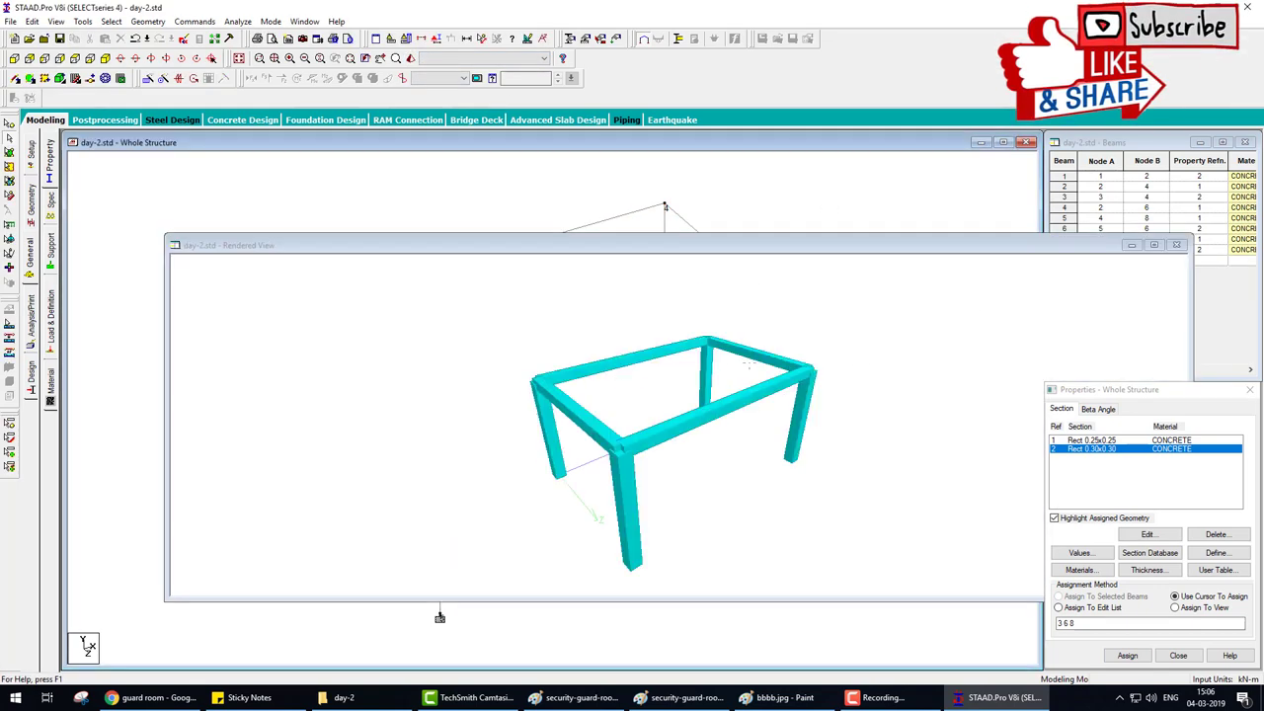
pyautogui.moveTo(623, 385)
pyautogui.mouseDown()
pyautogui.moveTo(652, 464)
pyautogui.moveTo(637, 405)
pyautogui.mouseUp()
pyautogui.click(1182, 247)
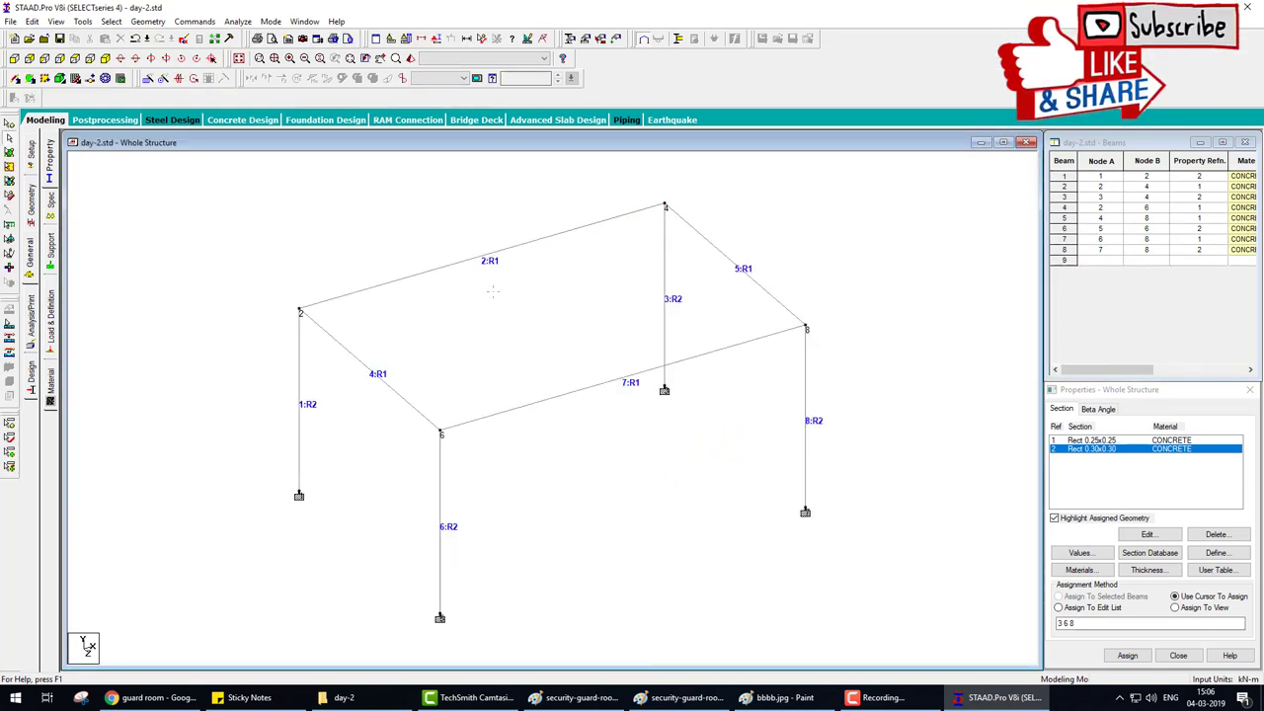
# - Create primary load case 1 with loading type Dead and the title "dead" in the load case details
pyautogui.click(50, 316)
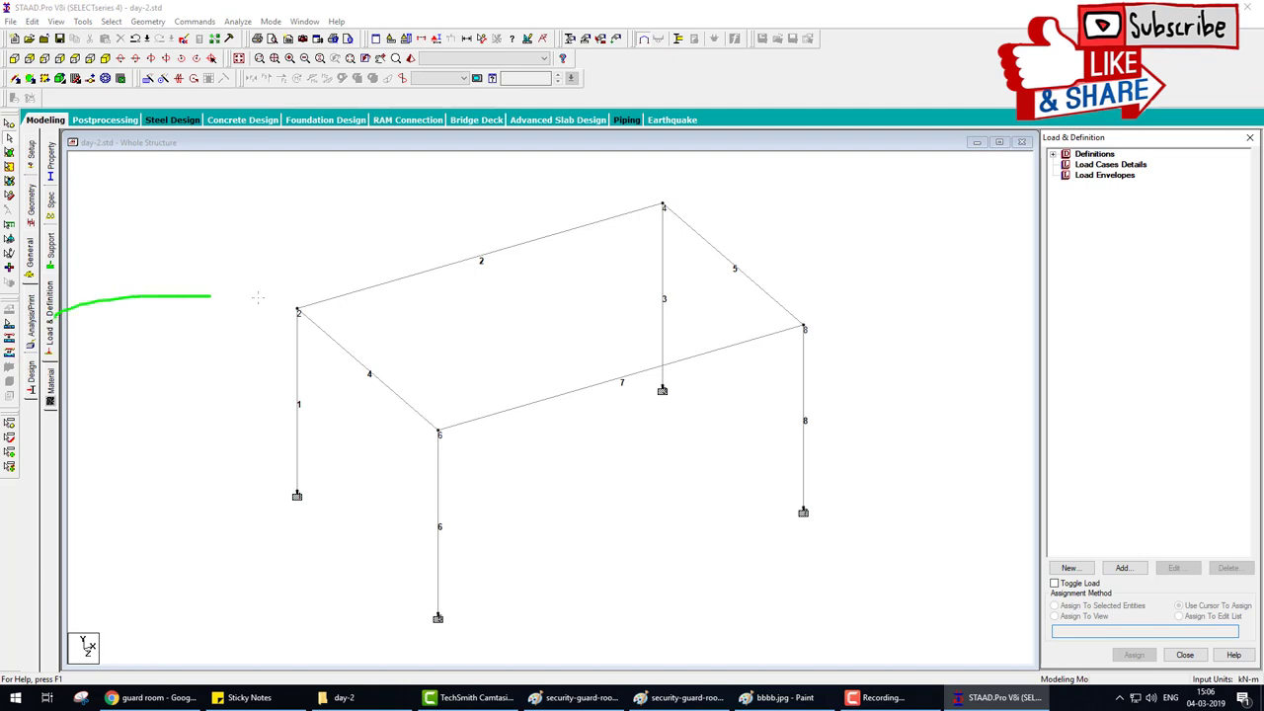
pyautogui.moveTo(257, 297)
pyautogui.mouseDown()
pyautogui.moveTo(982, 283)
pyautogui.moveTo(1038, 178)
pyautogui.moveTo(1027, 176)
pyautogui.mouseUp()
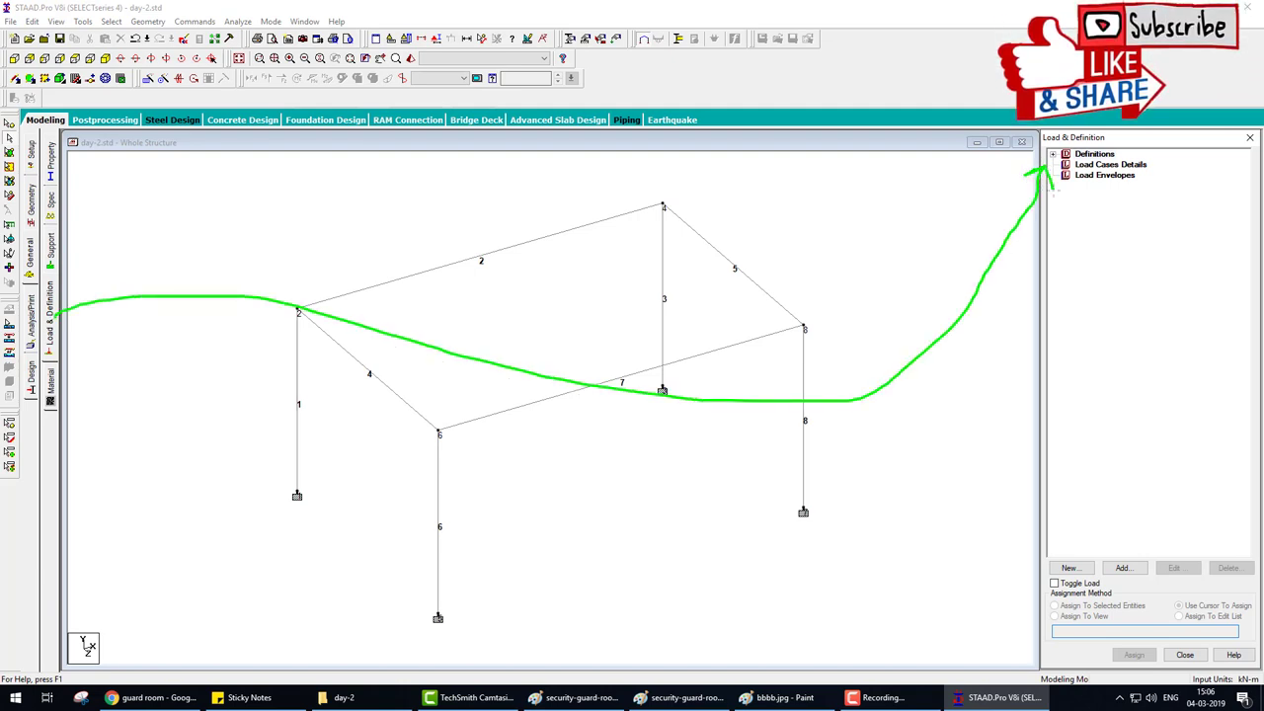
pyautogui.press('Escape')
pyautogui.click(1110, 164)
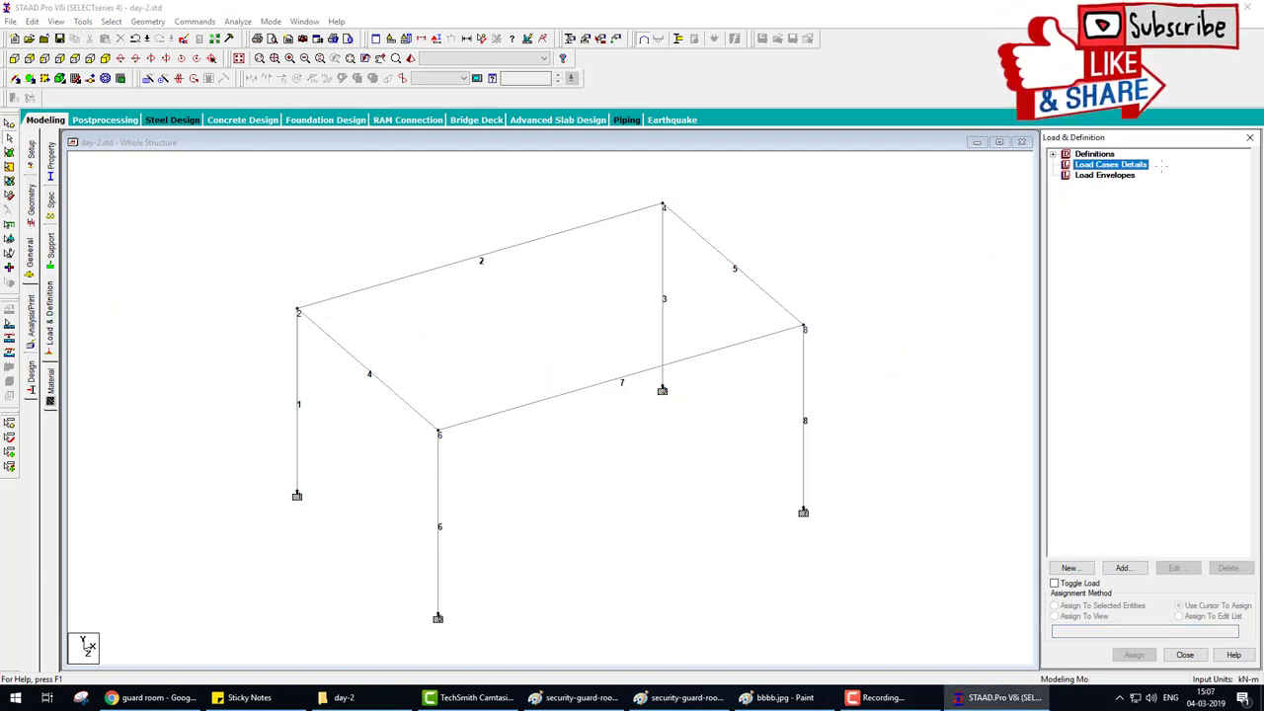
pyautogui.moveTo(1154, 399)
pyautogui.mouseDown()
pyautogui.moveTo(1131, 549)
pyautogui.moveTo(1111, 513)
pyautogui.moveTo(1134, 539)
pyautogui.mouseUp()
pyautogui.press('Escape')
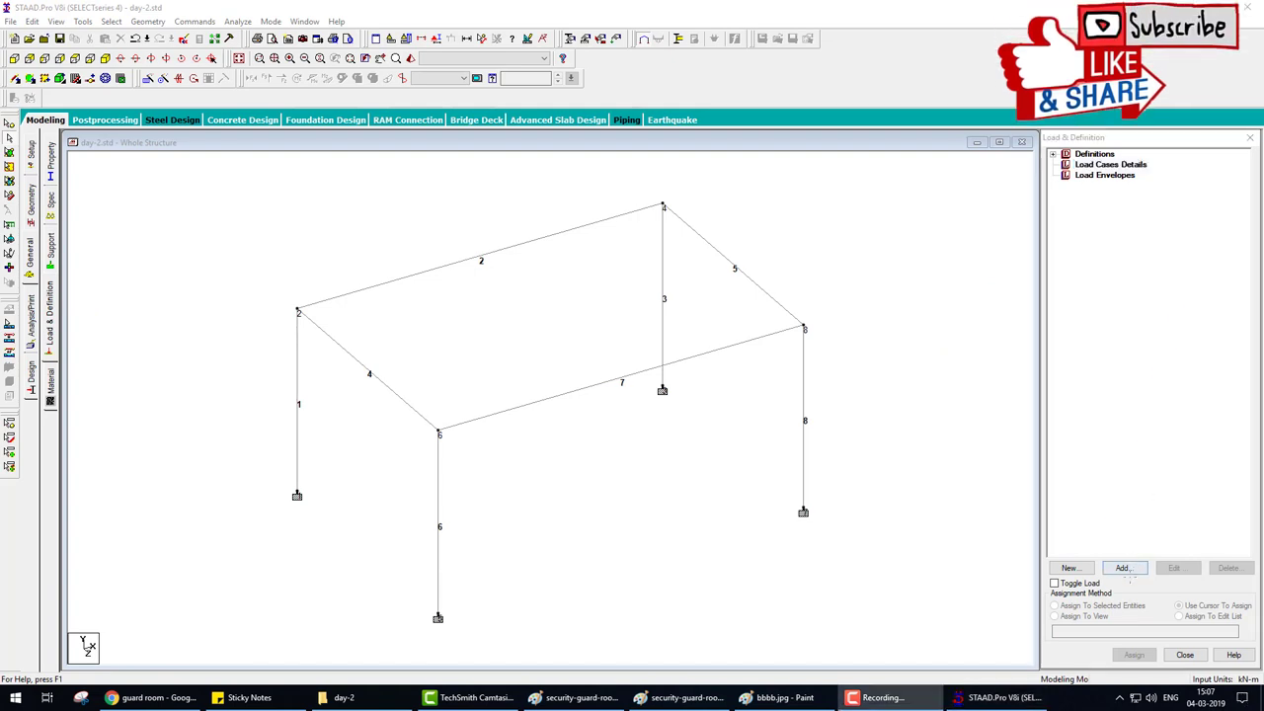
pyautogui.click(1125, 568)
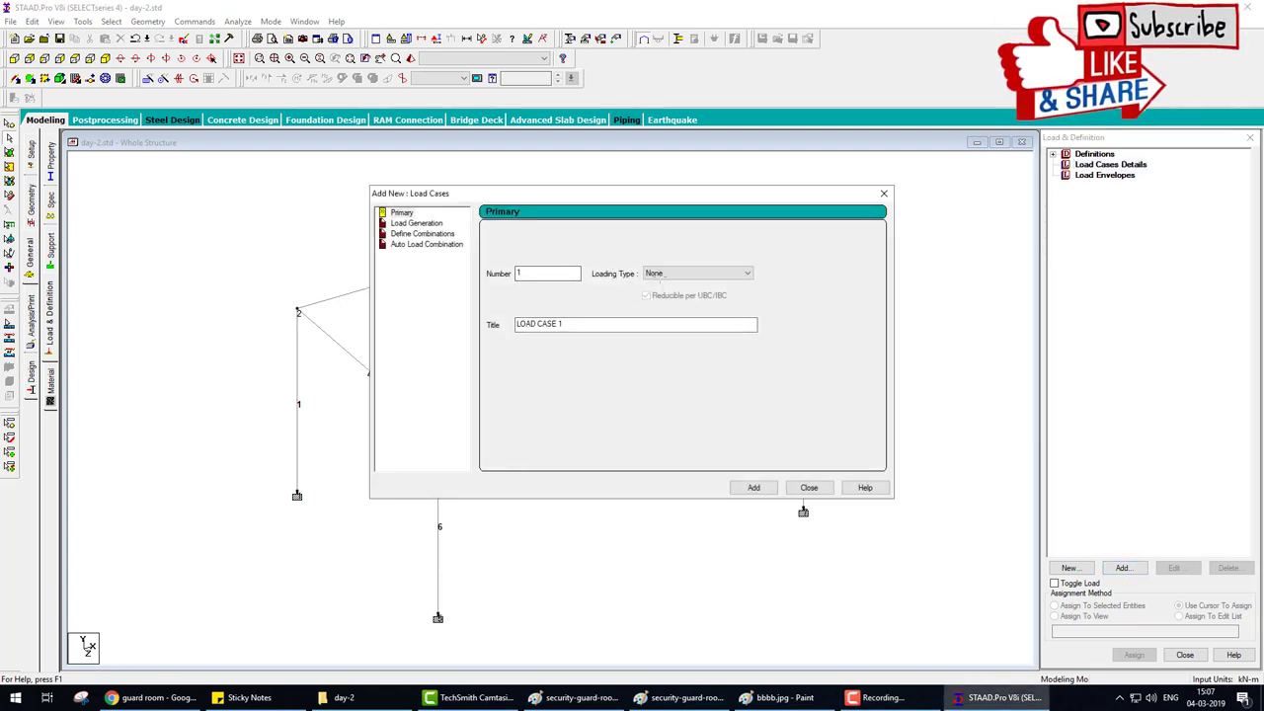
pyautogui.click(660, 274)
pyautogui.click(654, 294)
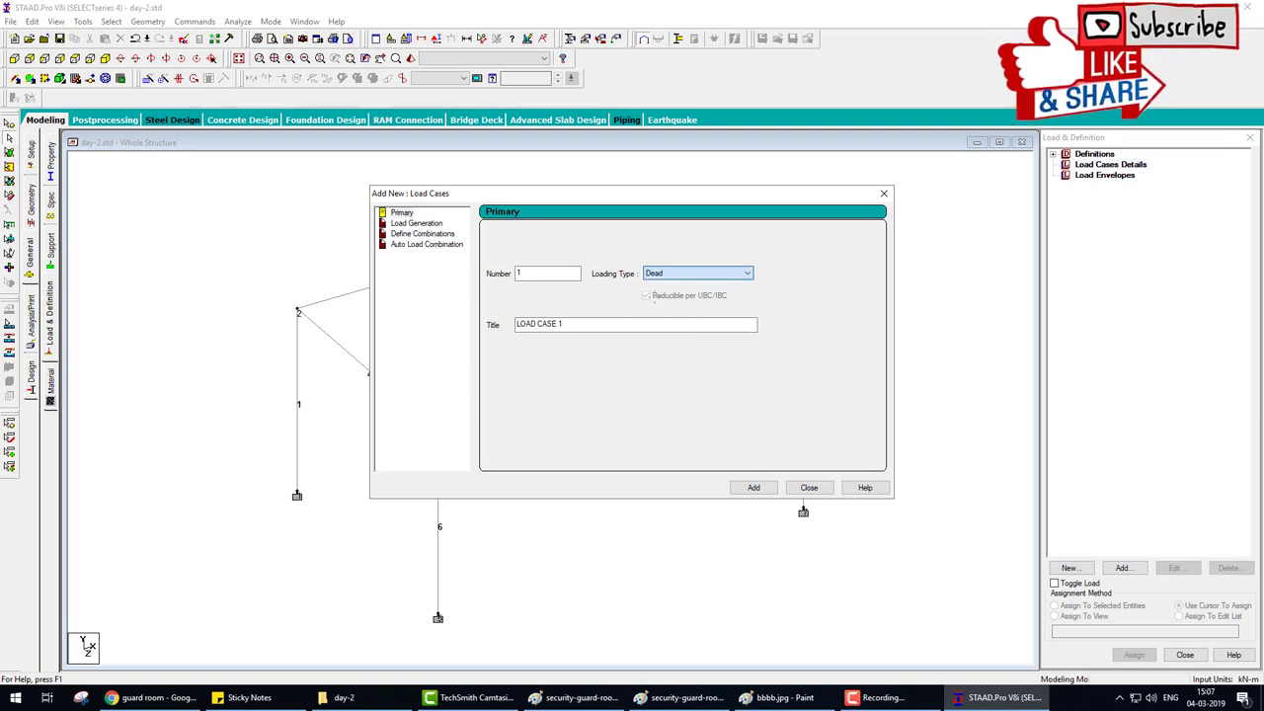
pyautogui.write('dead')
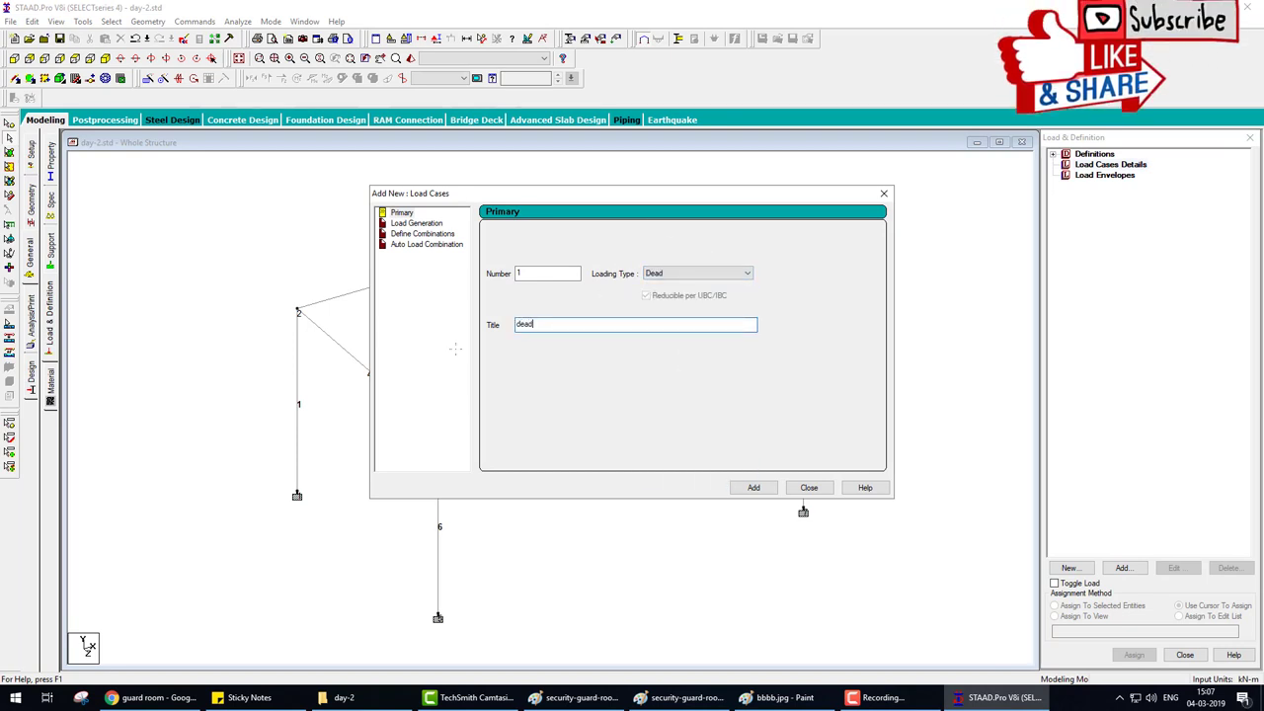
pyautogui.click(754, 487)
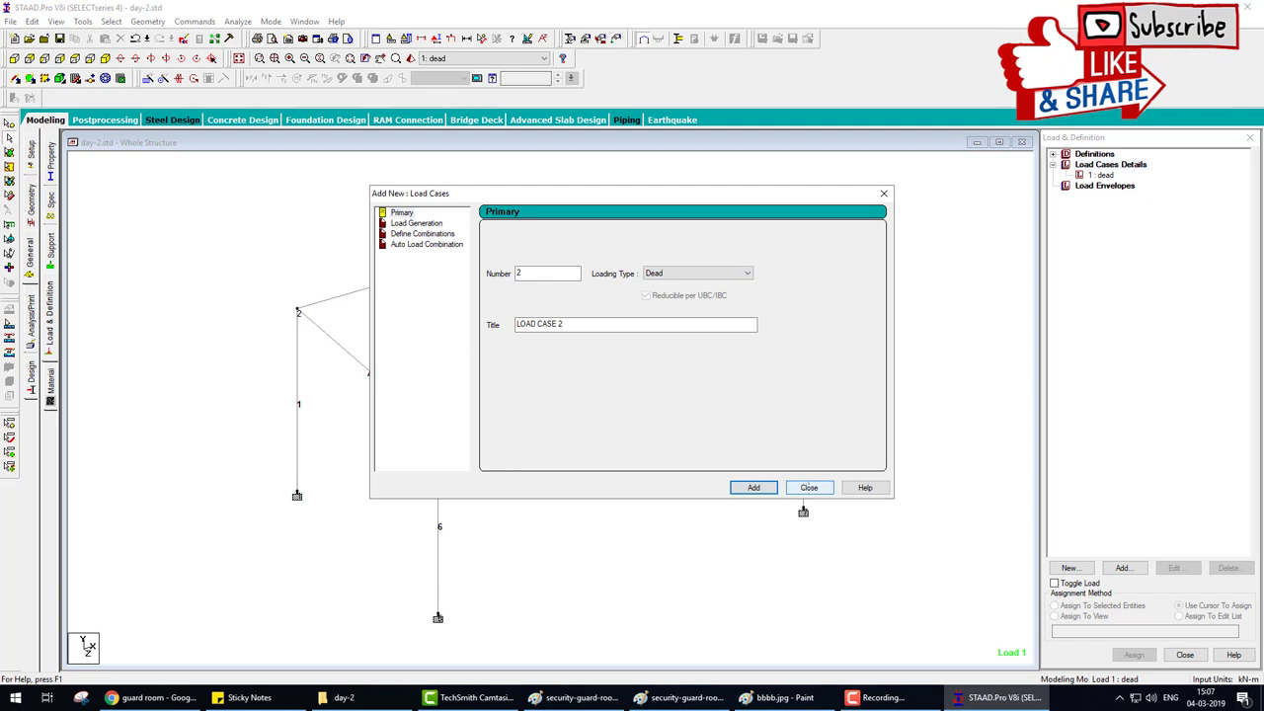
# - Add primary load case 2 with loading type Live and the title "live", and finish adding load cases
pyautogui.click(667, 274)
pyautogui.click(647, 295)
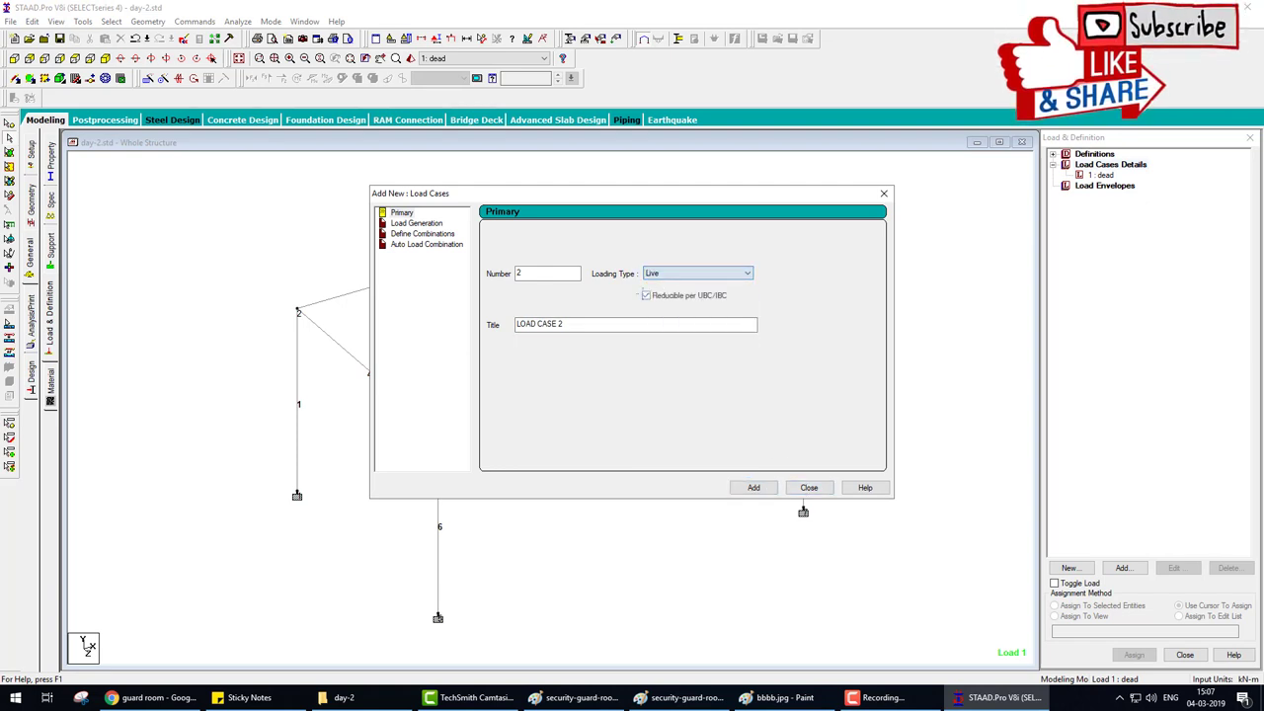
pyautogui.click(588, 321)
pyautogui.write('live')
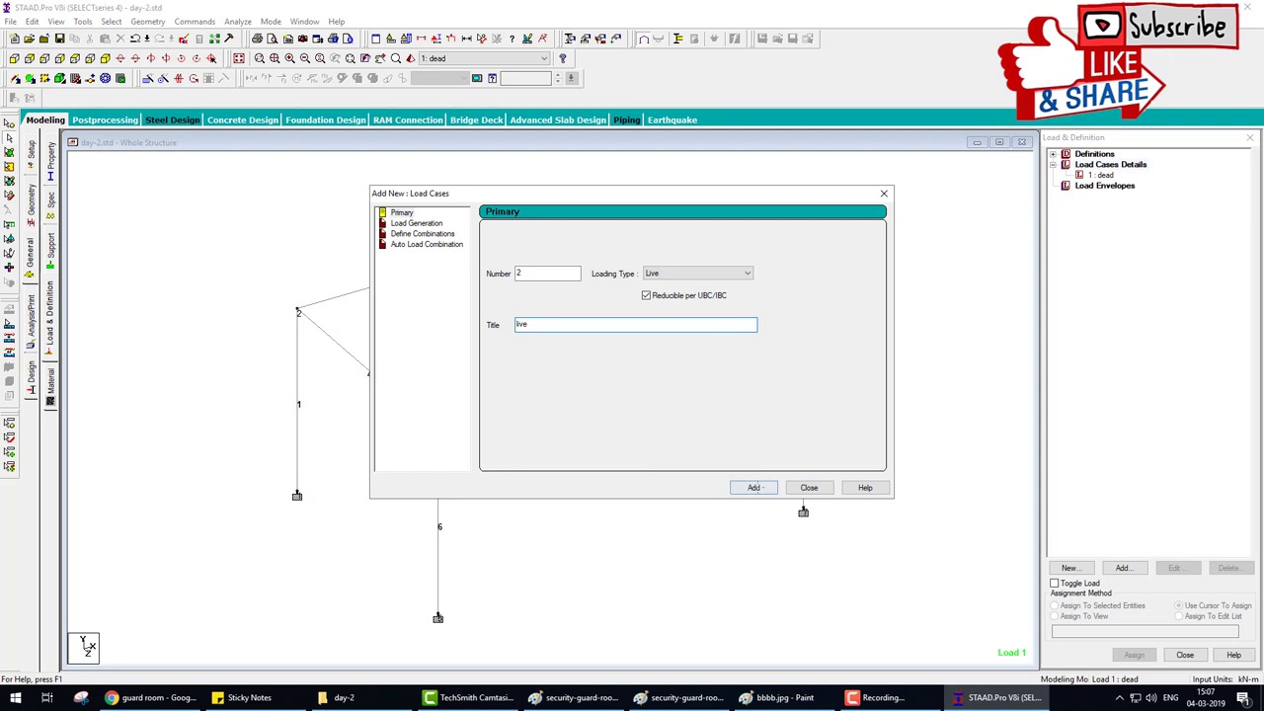
pyautogui.click(758, 487)
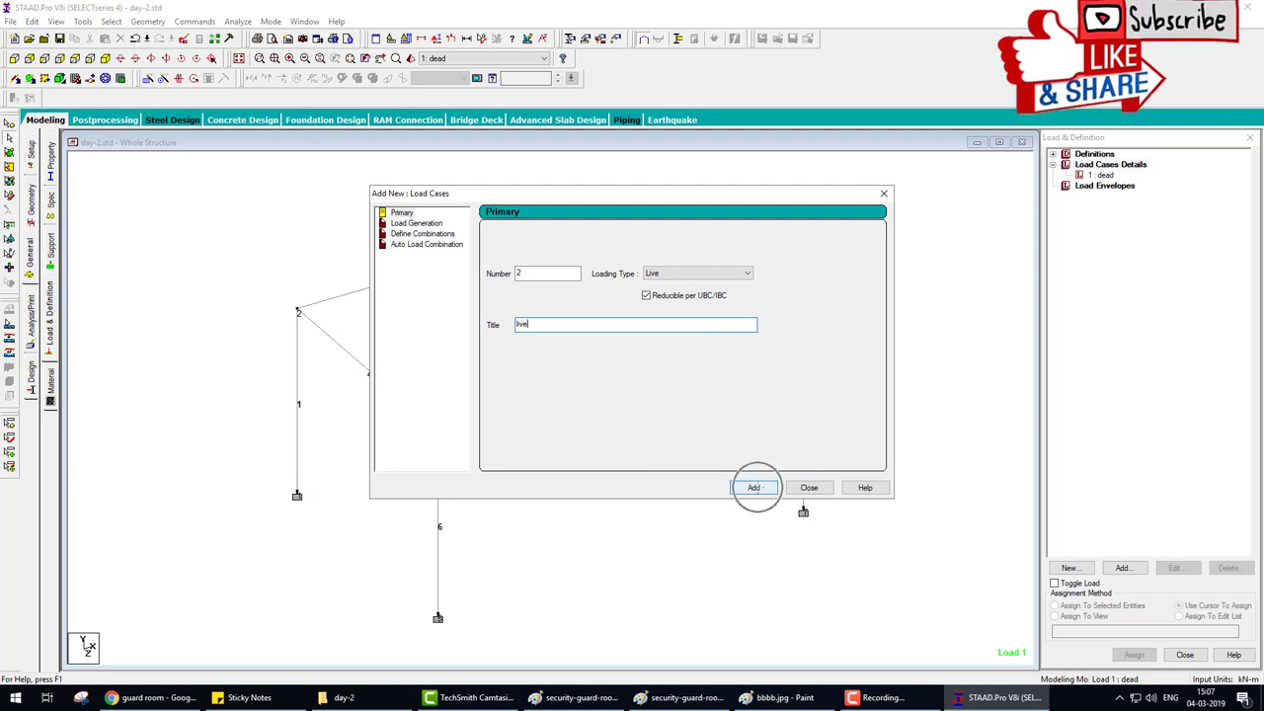
pyautogui.press('Escape')
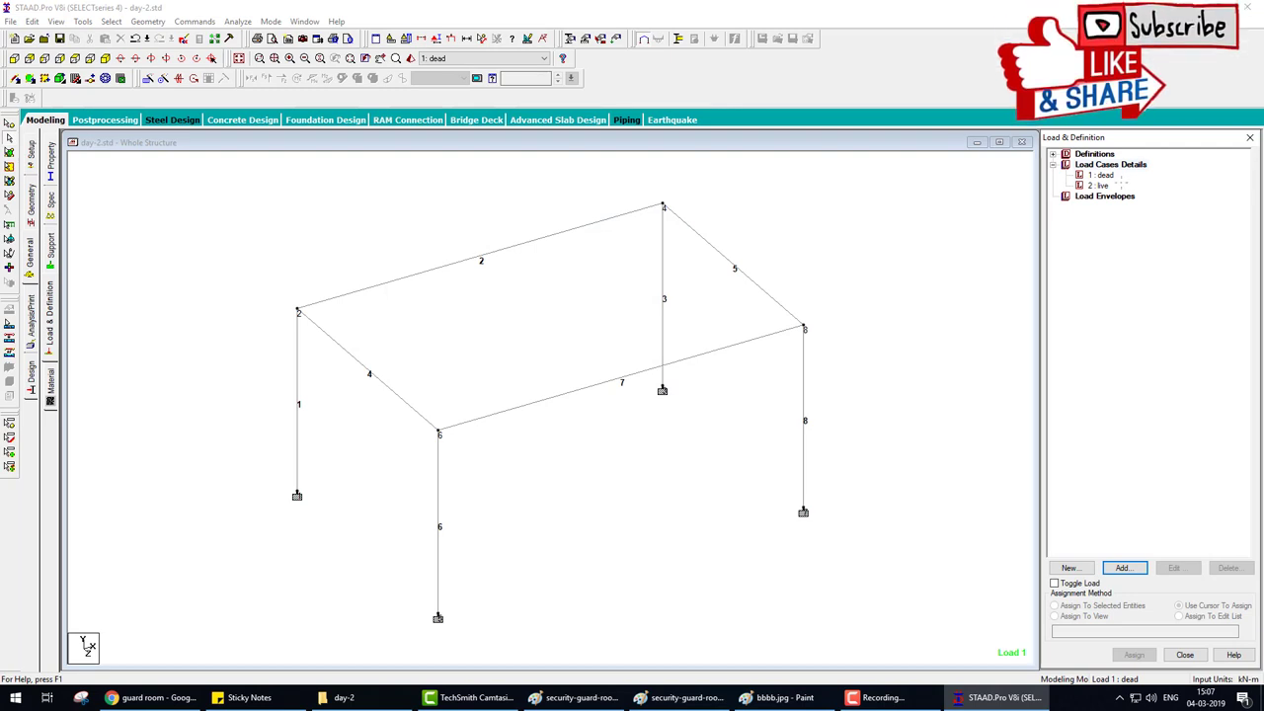
# - Add a selfweight load in the Y direction with factor -1 to the dead load case
pyautogui.click(1101, 174)
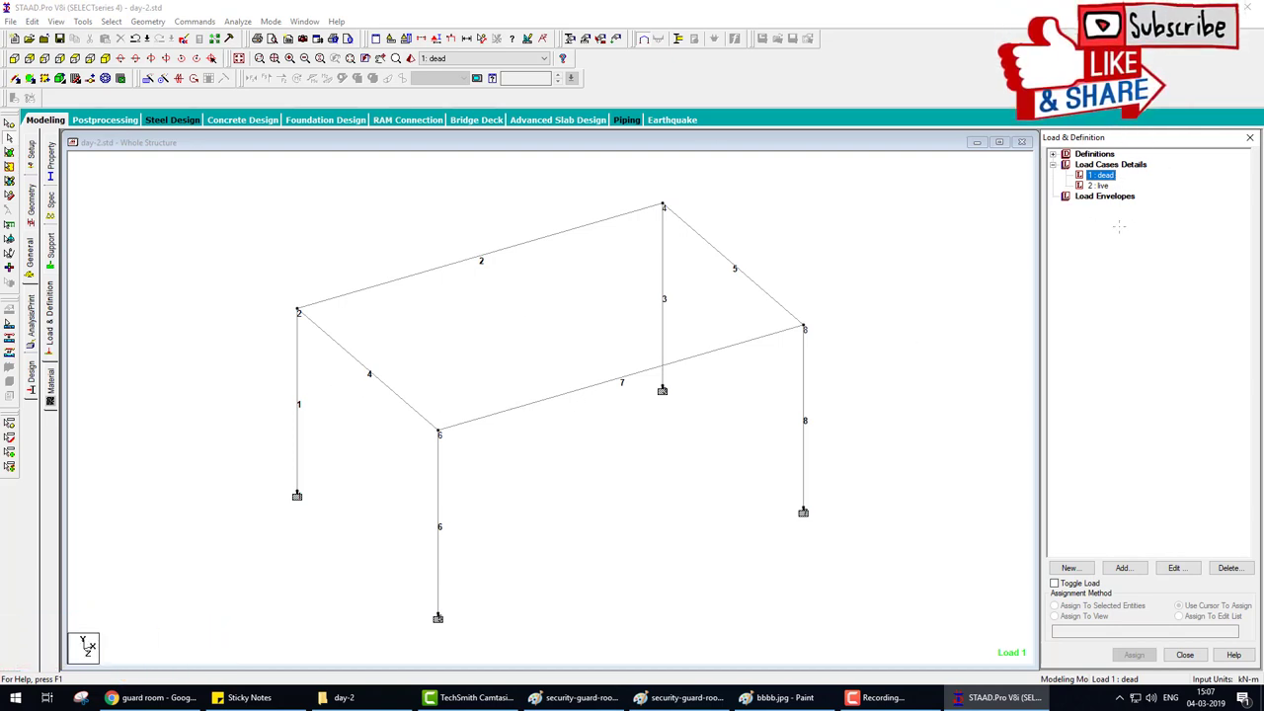
pyautogui.moveTo(1122, 179)
pyautogui.mouseDown()
pyautogui.moveTo(1146, 181)
pyautogui.moveTo(1160, 509)
pyautogui.mouseUp()
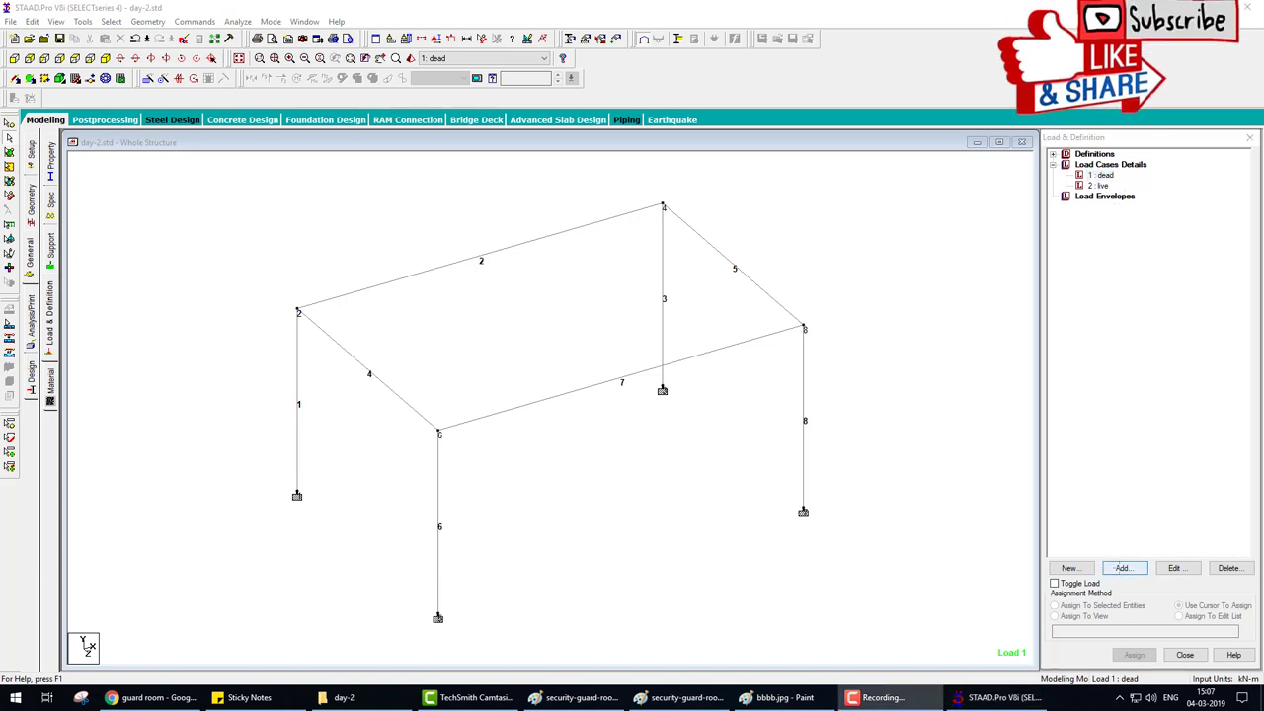
pyautogui.click(1122, 568)
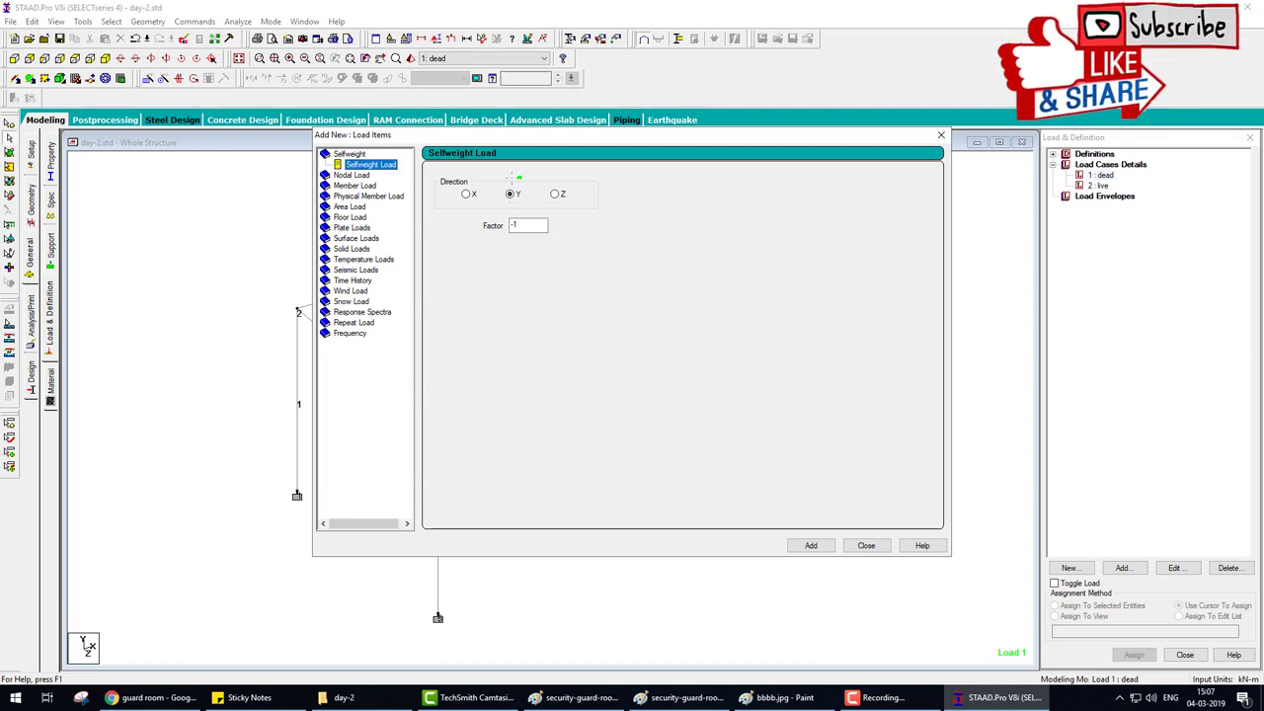
pyautogui.moveTo(523, 203); pyautogui.dragTo(526, 179)
pyautogui.moveTo(268, 219); pyautogui.dragTo(250, 322)
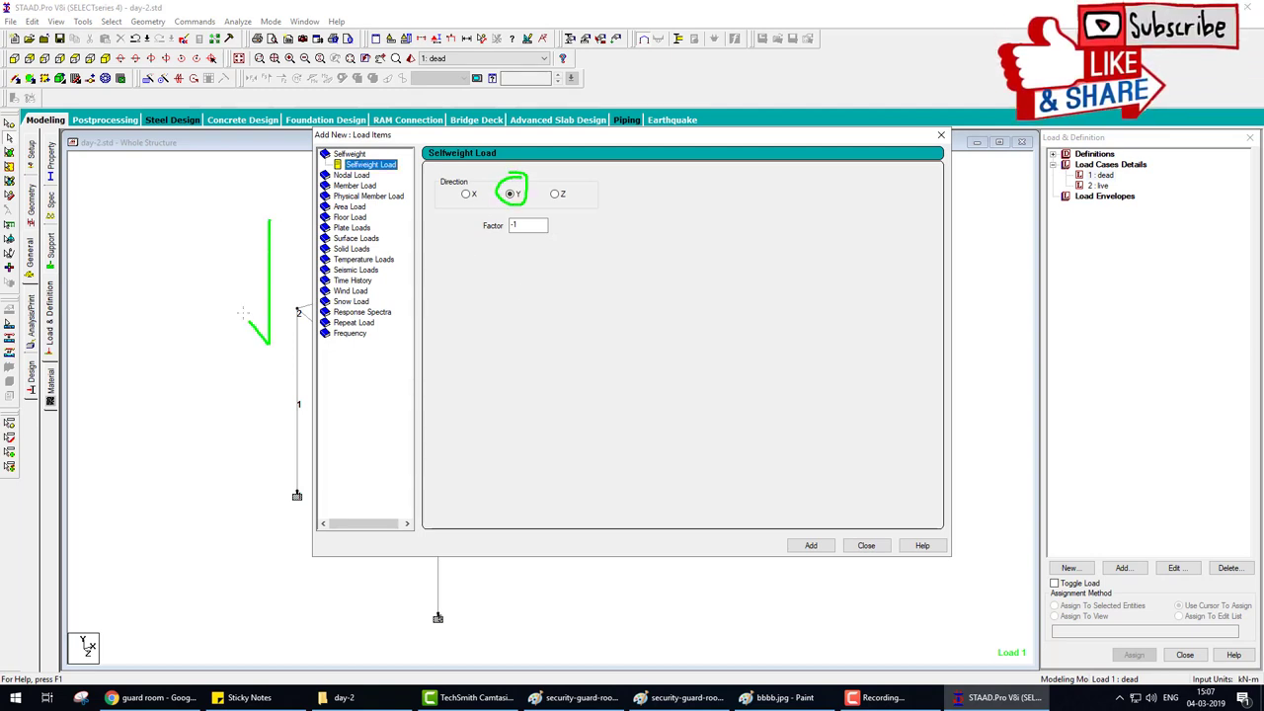
pyautogui.moveTo(522, 215)
pyautogui.mouseDown()
pyautogui.moveTo(541, 251)
pyautogui.moveTo(525, 203)
pyautogui.mouseUp()
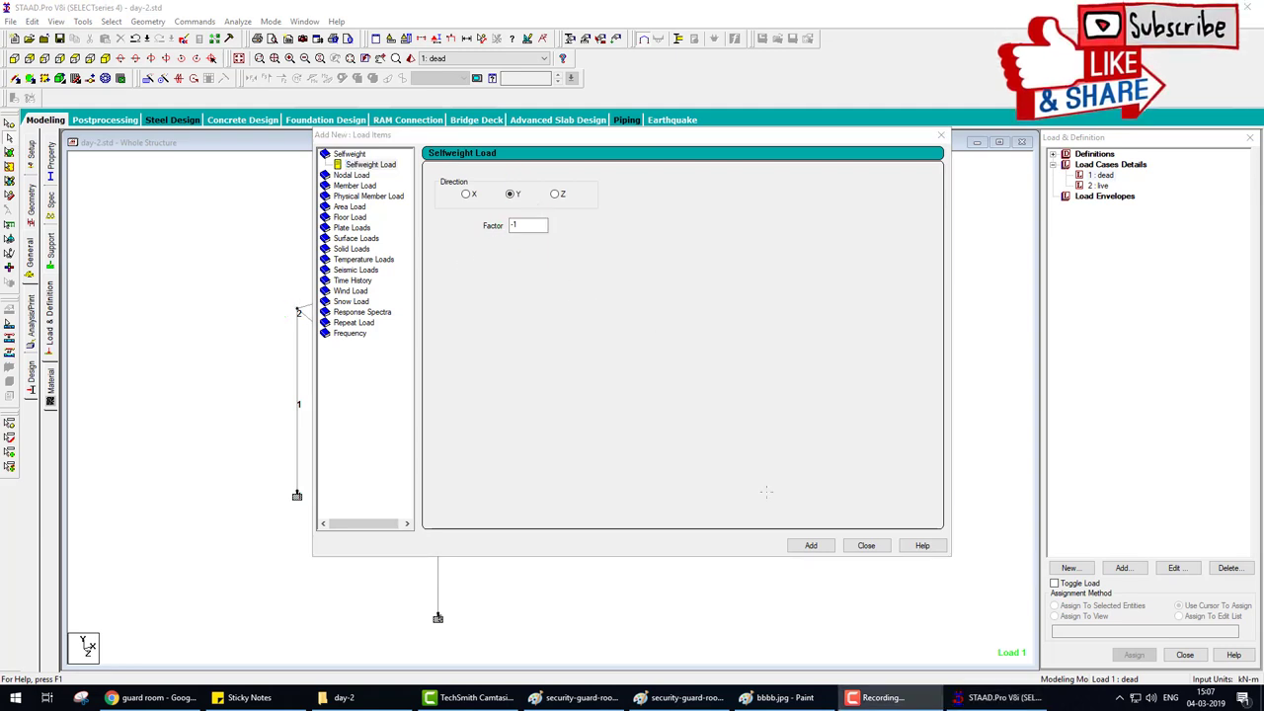
pyautogui.click(810, 545)
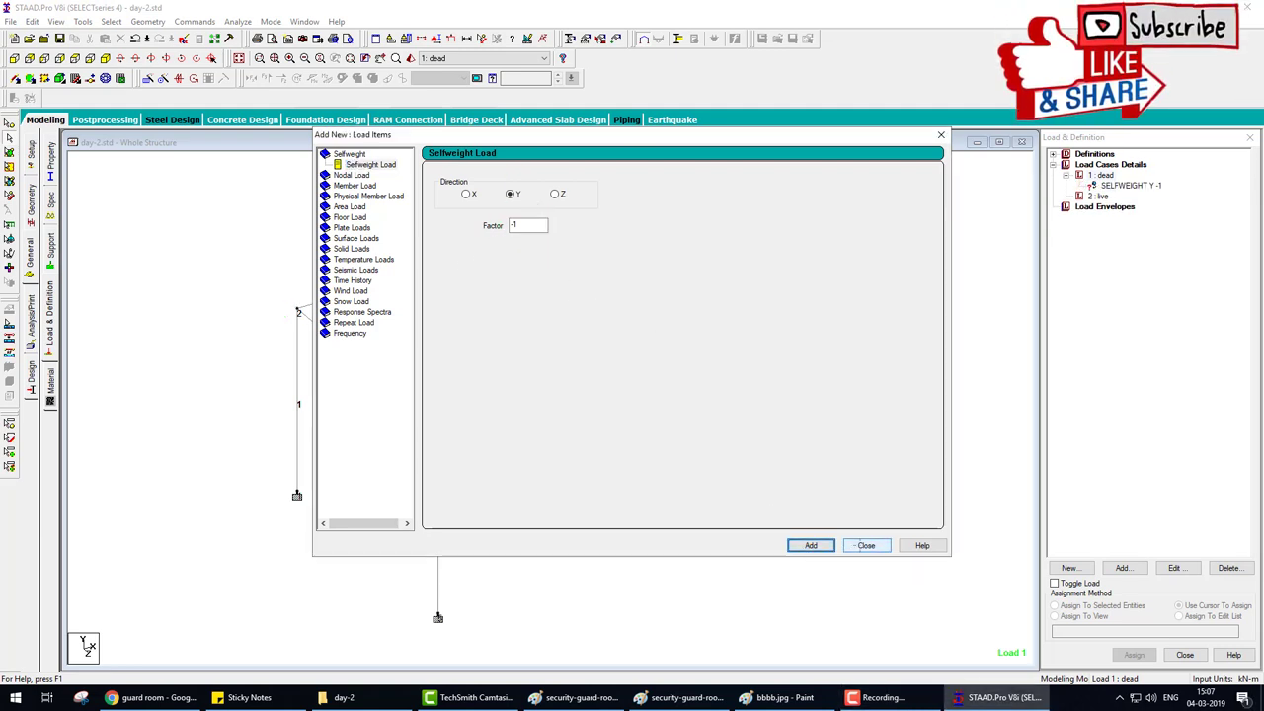
pyautogui.click(866, 545)
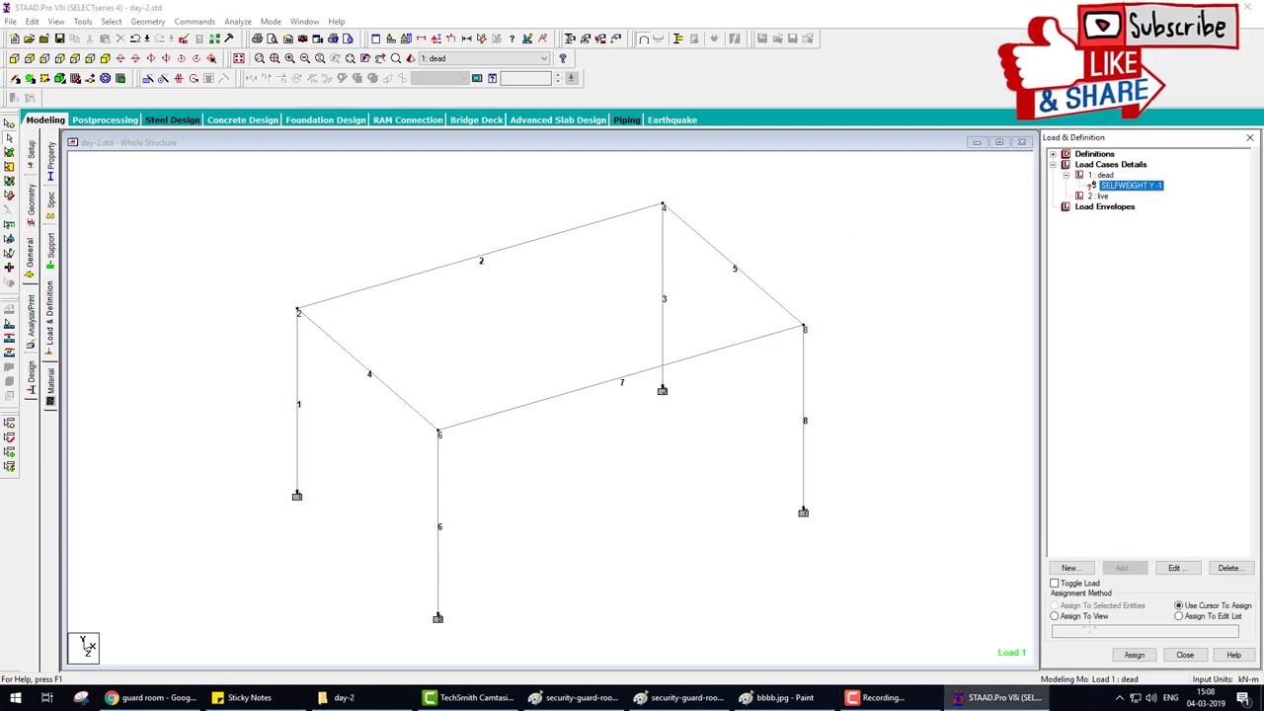
# - Assign the SELFWEIGHT Y -1 load to all members in the view
pyautogui.click(1094, 618)
pyautogui.click(1094, 617)
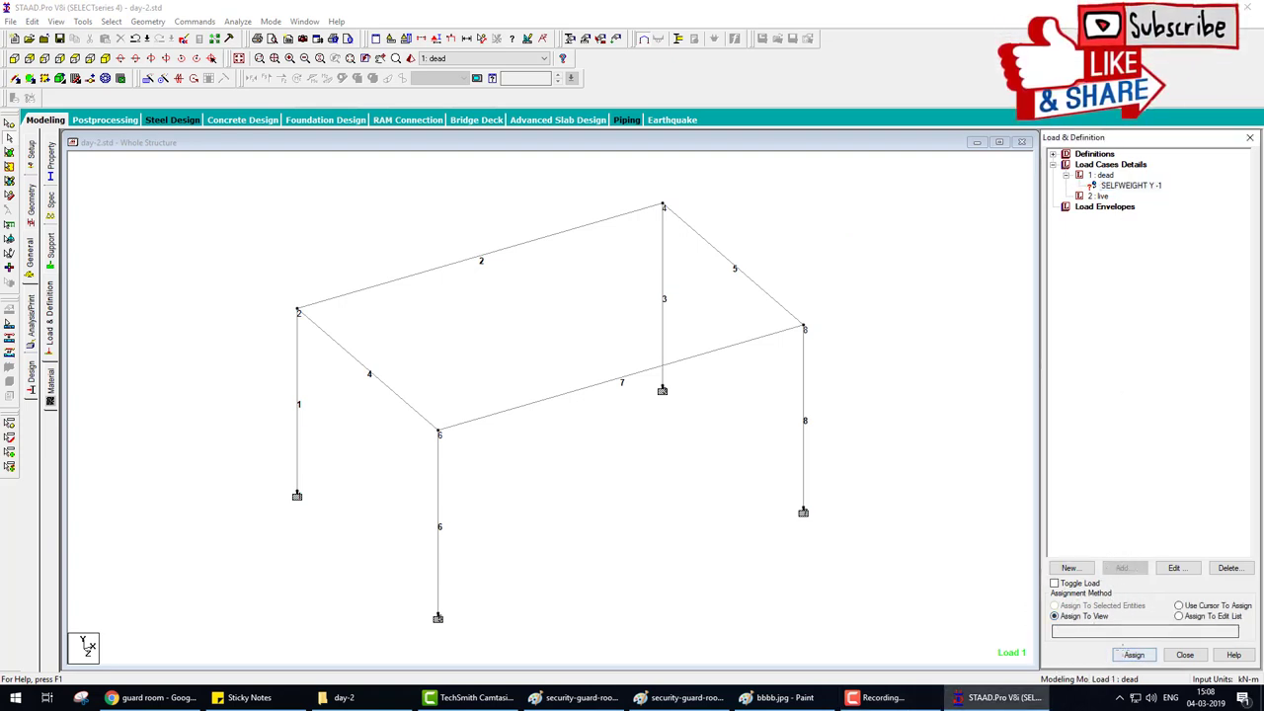
pyautogui.click(1166, 434)
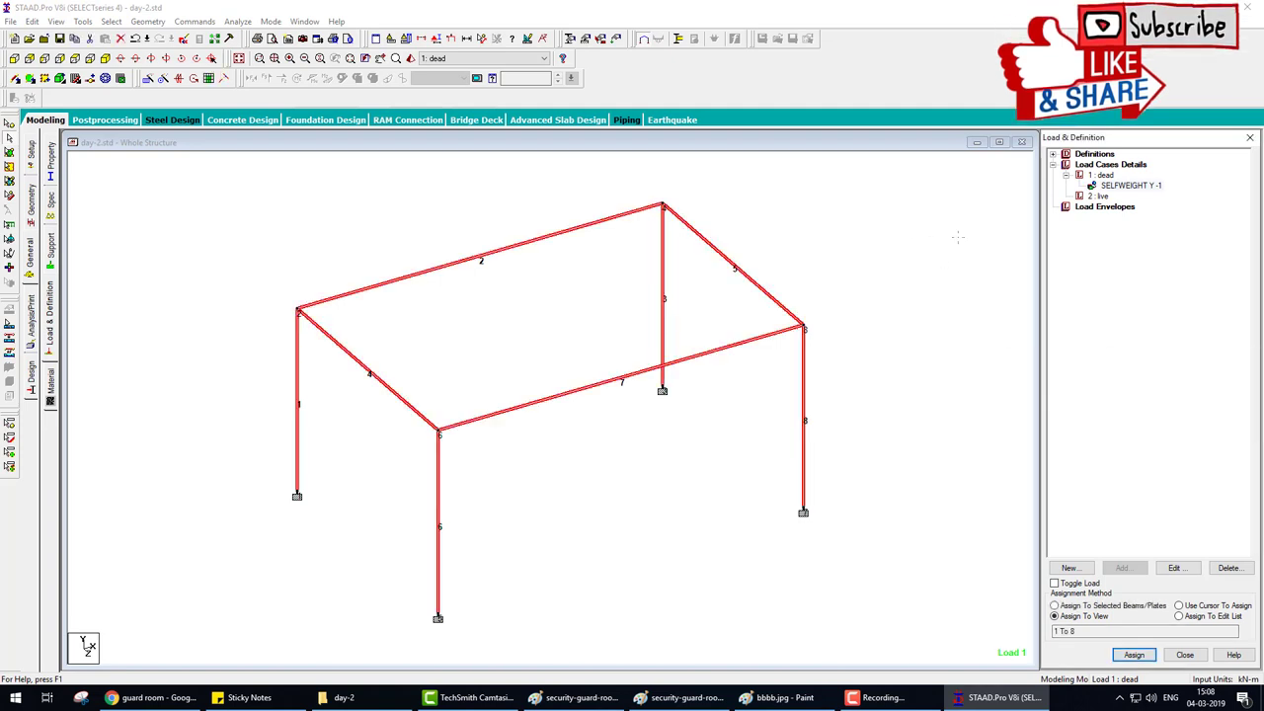
# - Add a uniform member force of -2 kN/m in the GY direction to the live load case
pyautogui.click(1094, 195)
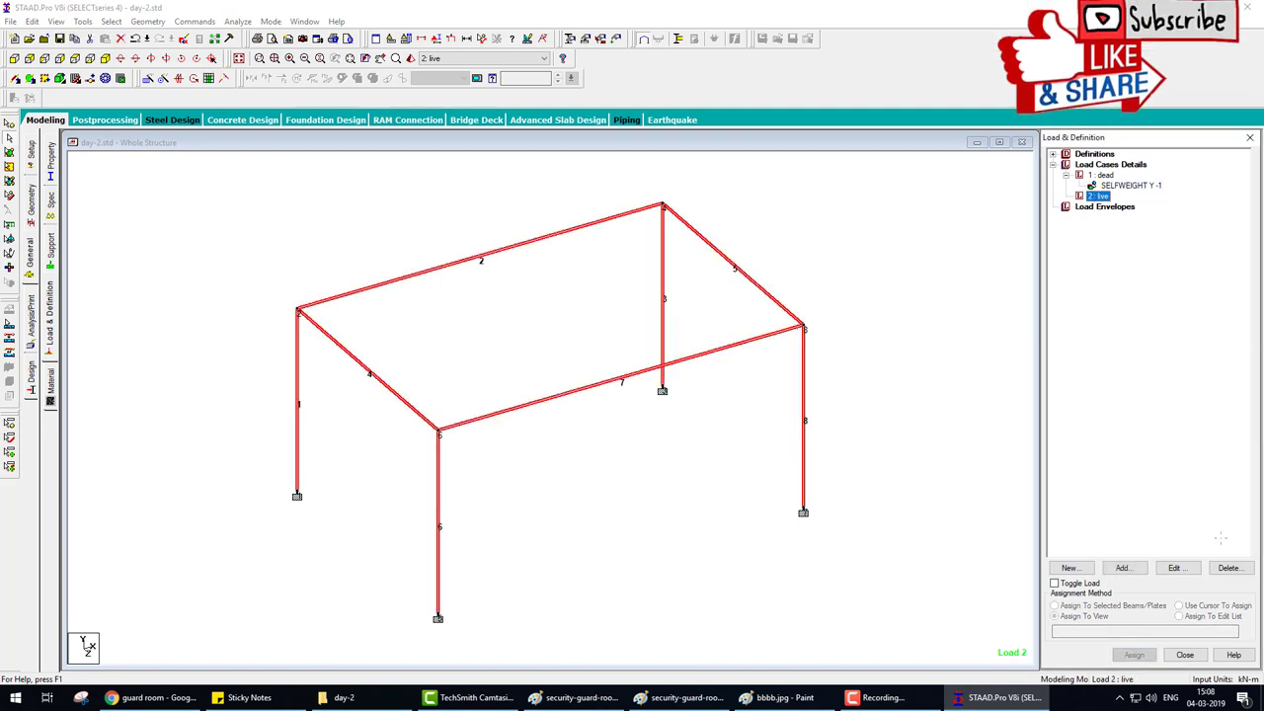
pyautogui.click(1124, 568)
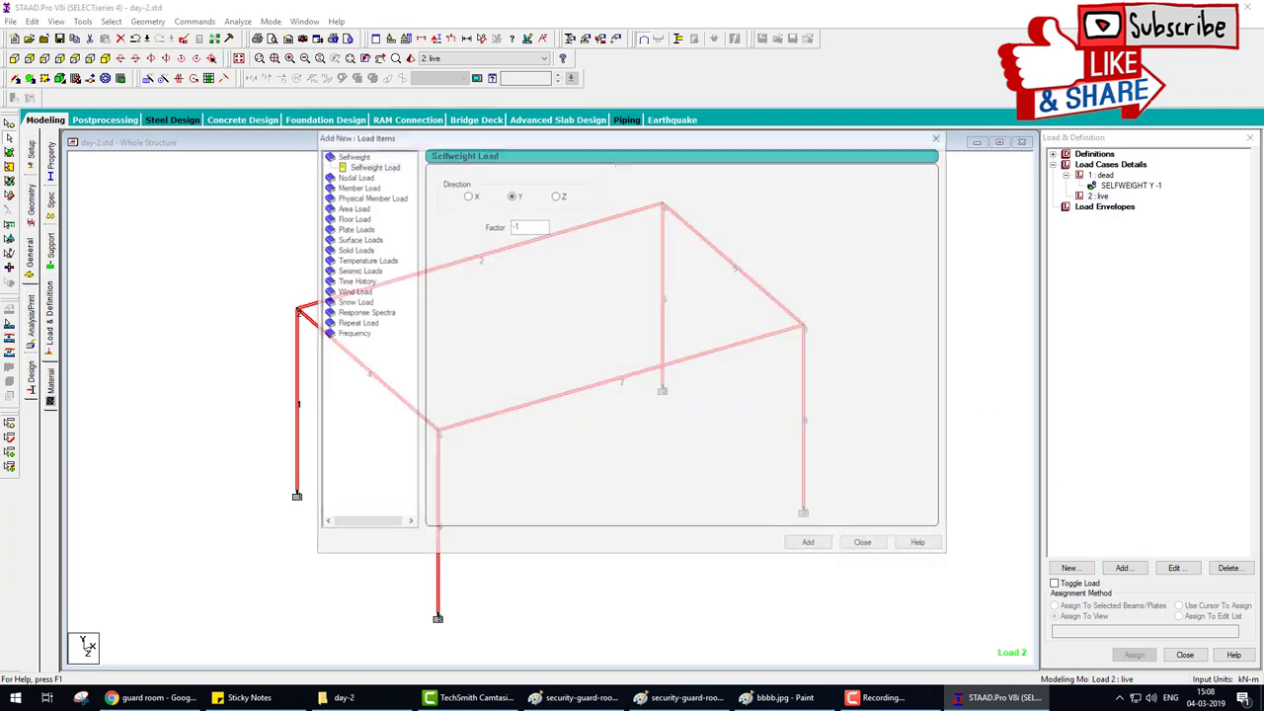
pyautogui.moveTo(565, 142); pyautogui.dragTo(924, 143)
pyautogui.moveTo(628, 315); pyautogui.dragTo(518, 294, button='middle')
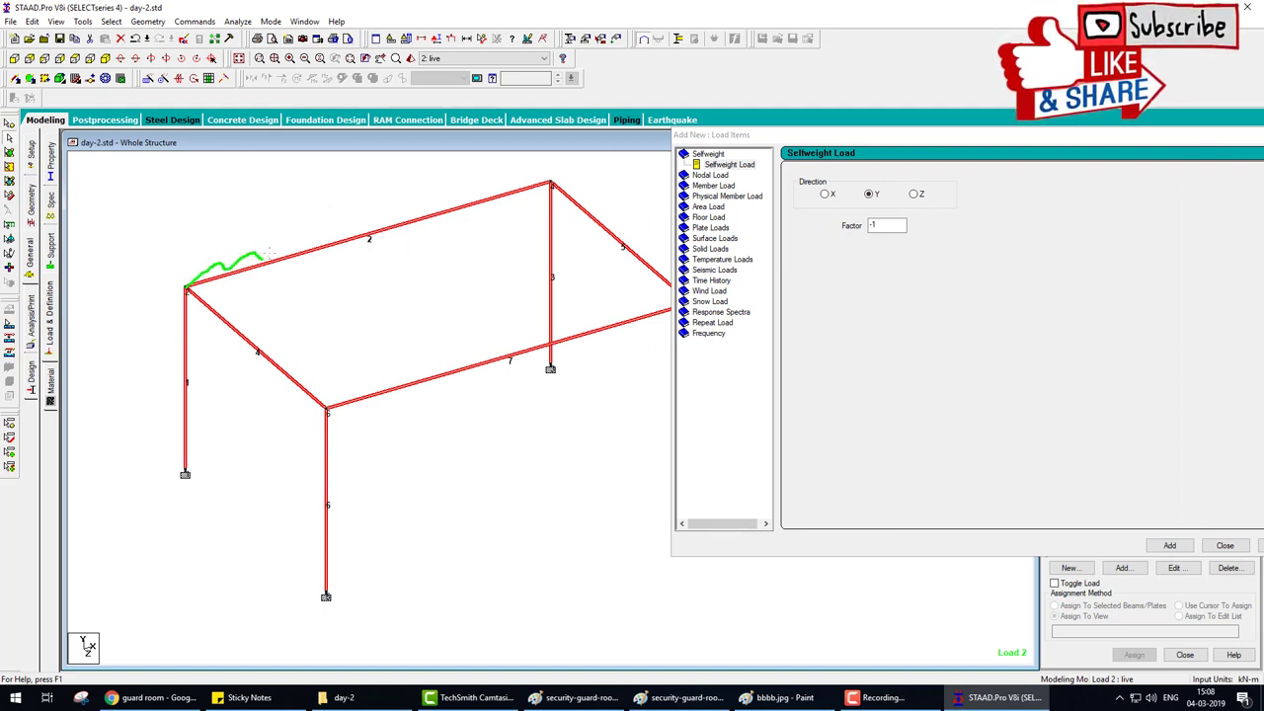
pyautogui.moveTo(267, 253); pyautogui.dragTo(481, 192)
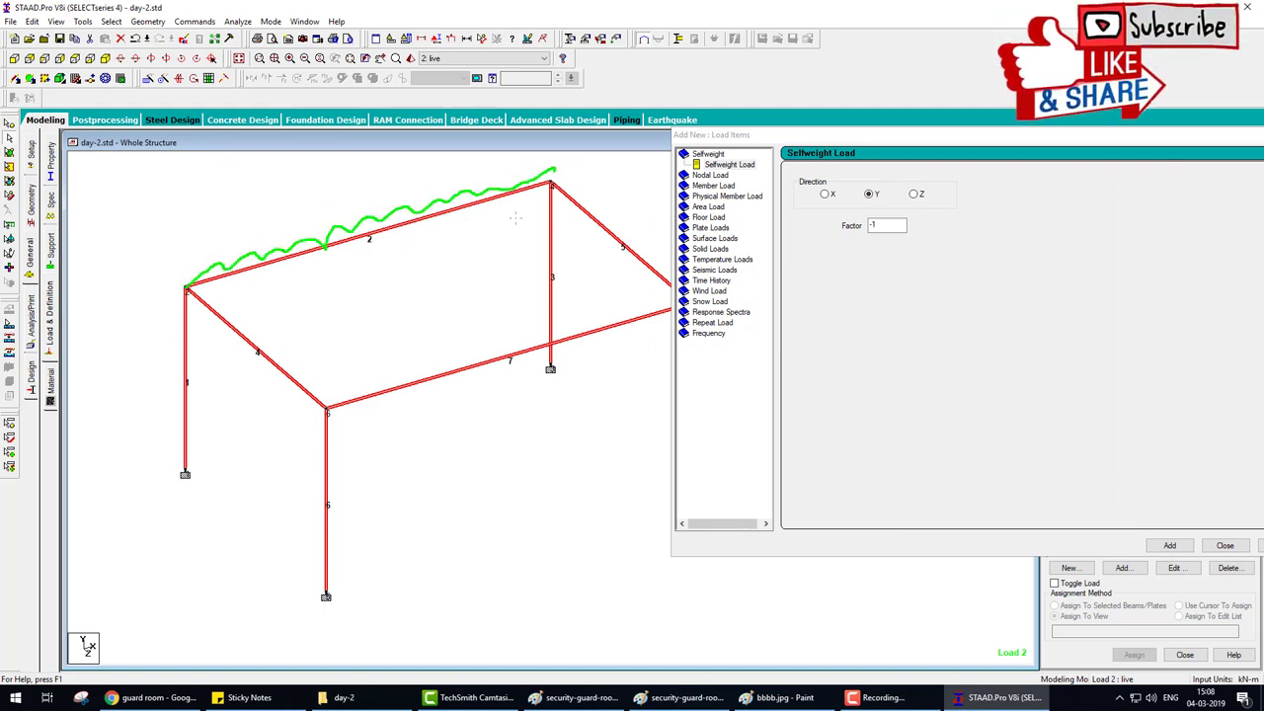
pyautogui.moveTo(190, 286)
pyautogui.mouseDown()
pyautogui.moveTo(243, 308)
pyautogui.moveTo(271, 350)
pyautogui.moveTo(318, 373)
pyautogui.mouseUp()
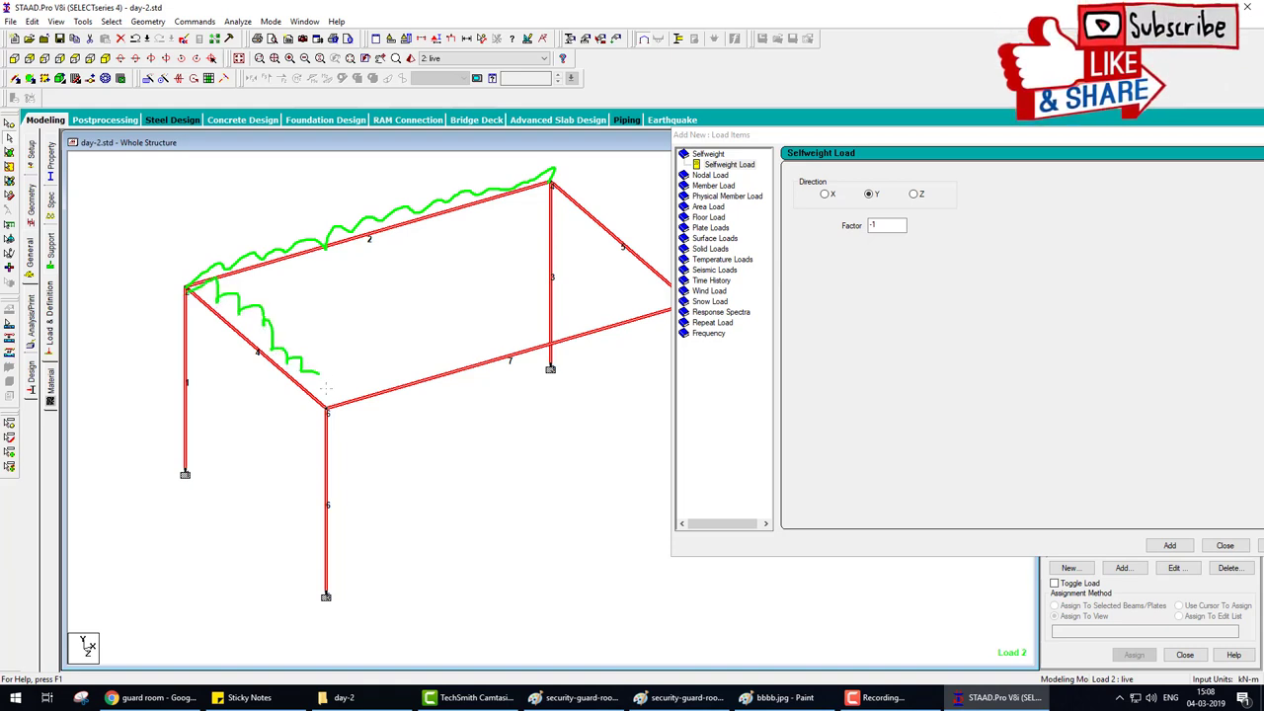
pyautogui.moveTo(438, 365); pyautogui.dragTo(652, 296)
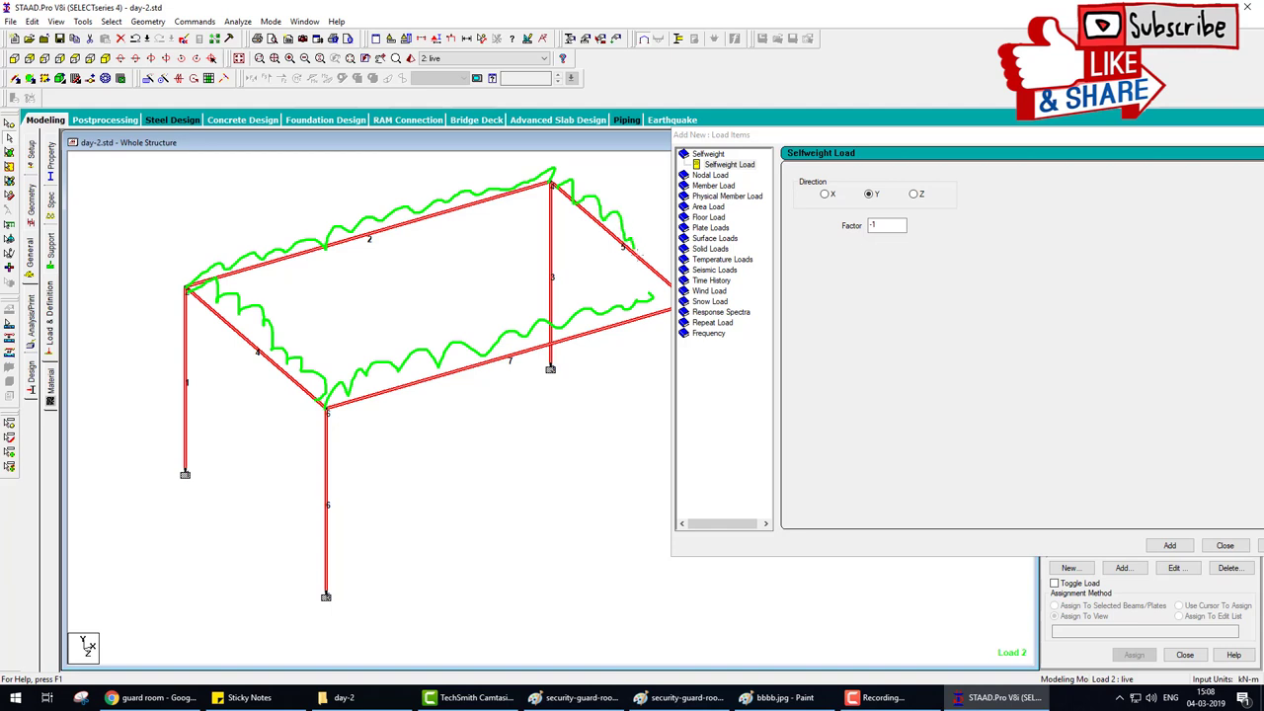
pyautogui.press('Escape')
pyautogui.click(713, 186)
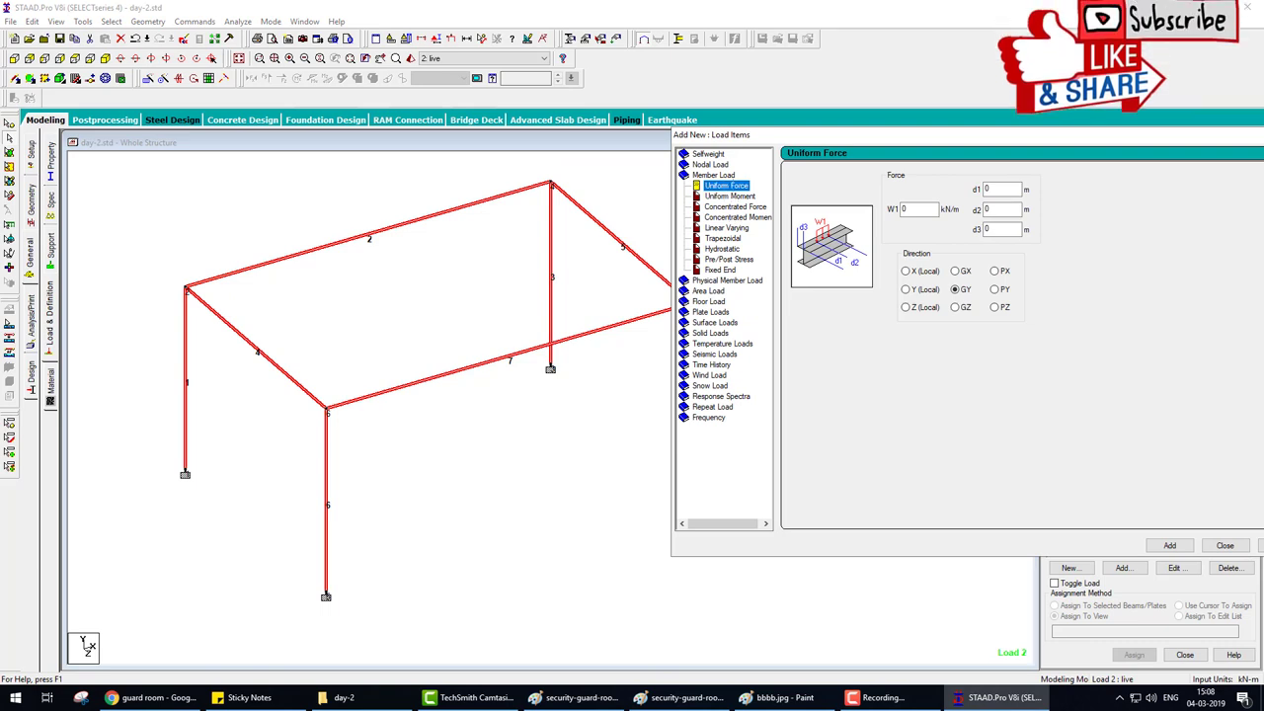
pyautogui.doubleClick(902, 209)
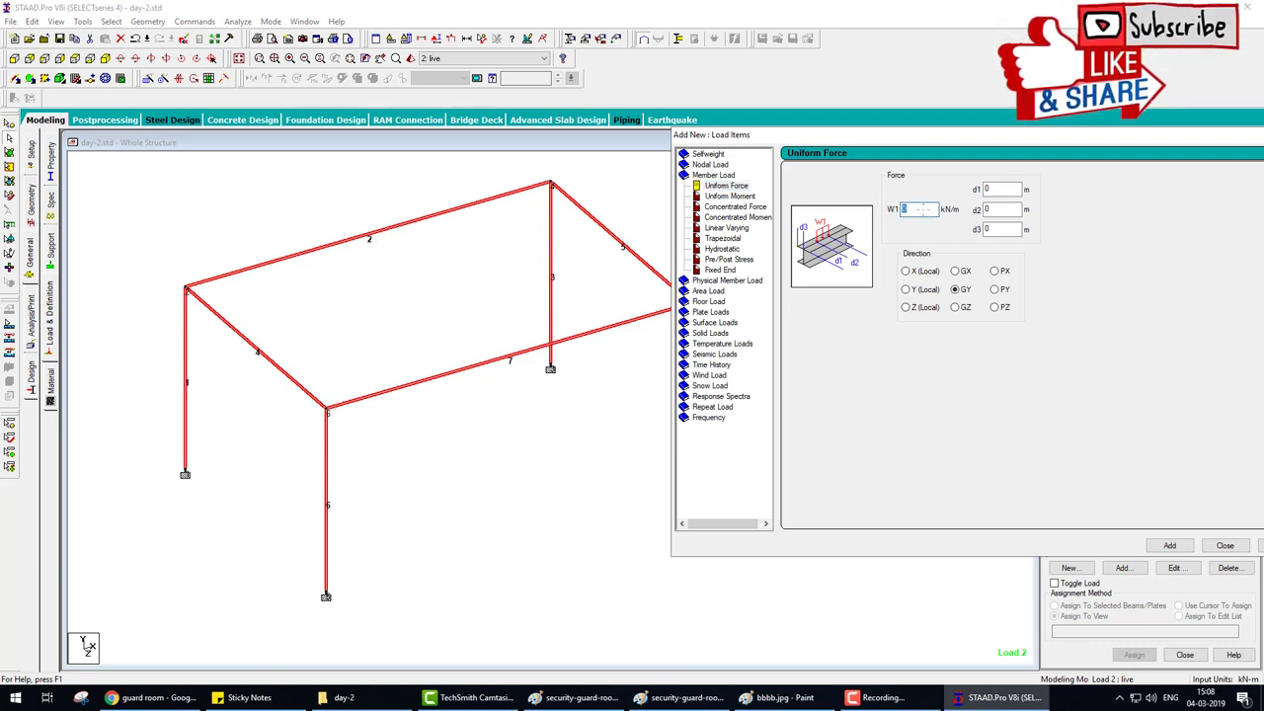
pyautogui.write('-2')
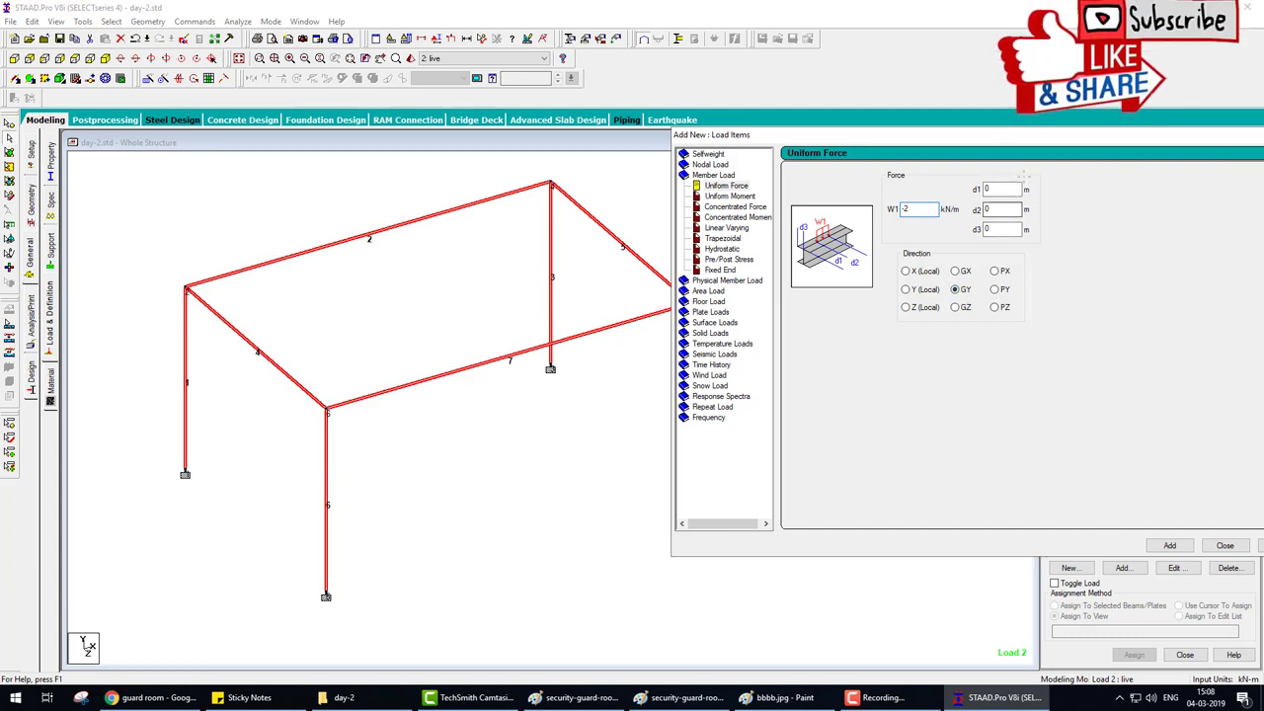
pyautogui.moveTo(1024, 175)
pyautogui.mouseDown()
pyautogui.moveTo(1048, 254)
pyautogui.moveTo(982, 264)
pyautogui.mouseUp()
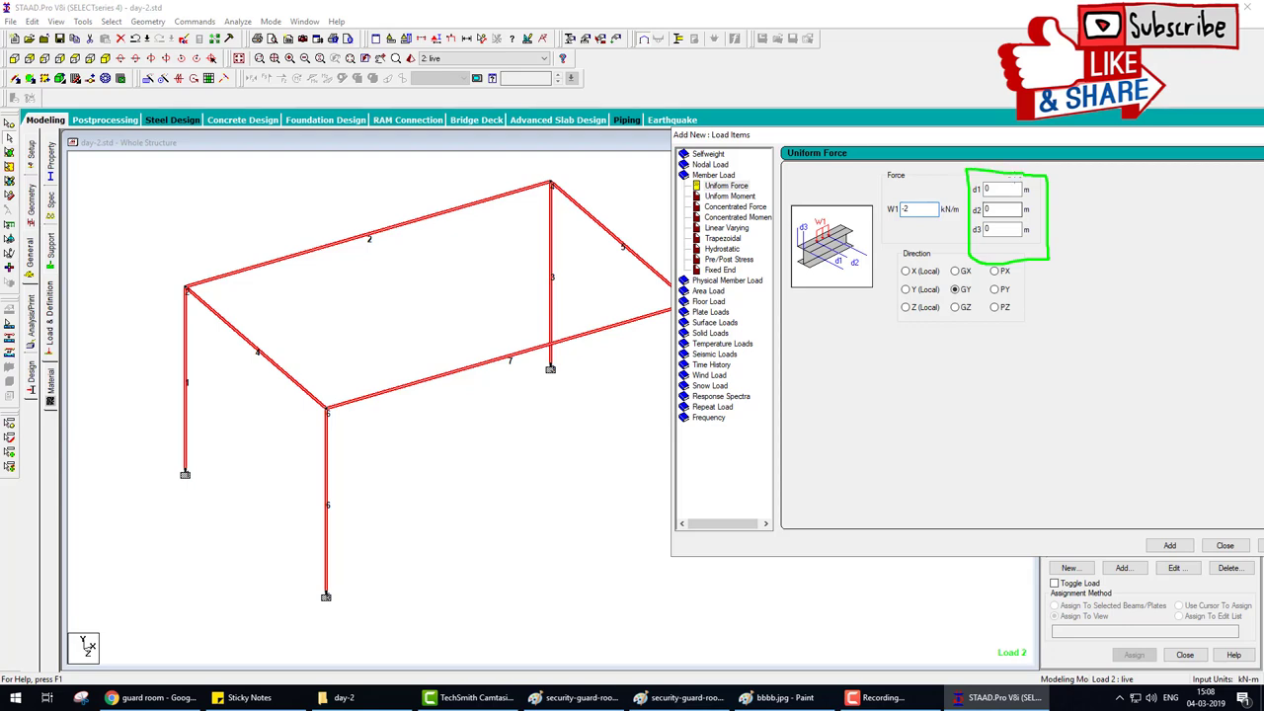
pyautogui.press('Escape')
pyautogui.moveTo(1059, 137); pyautogui.dragTo(771, 82)
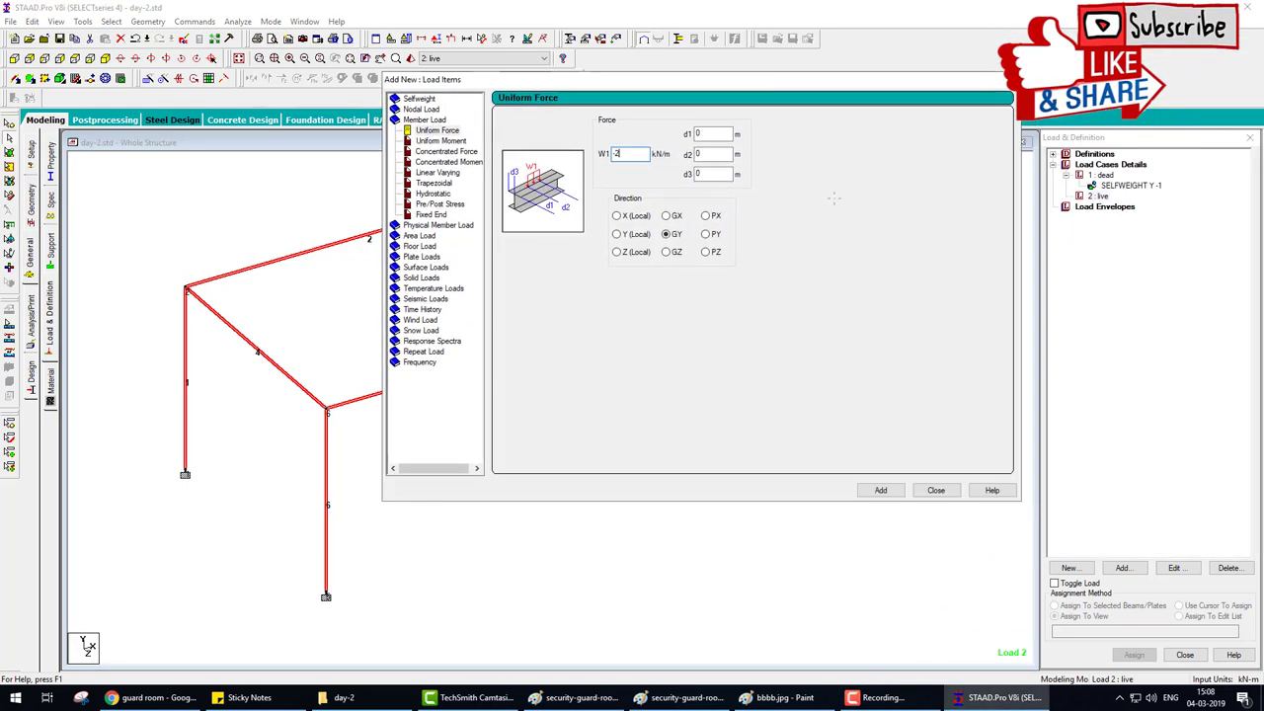
pyautogui.click(880, 490)
pyautogui.click(935, 490)
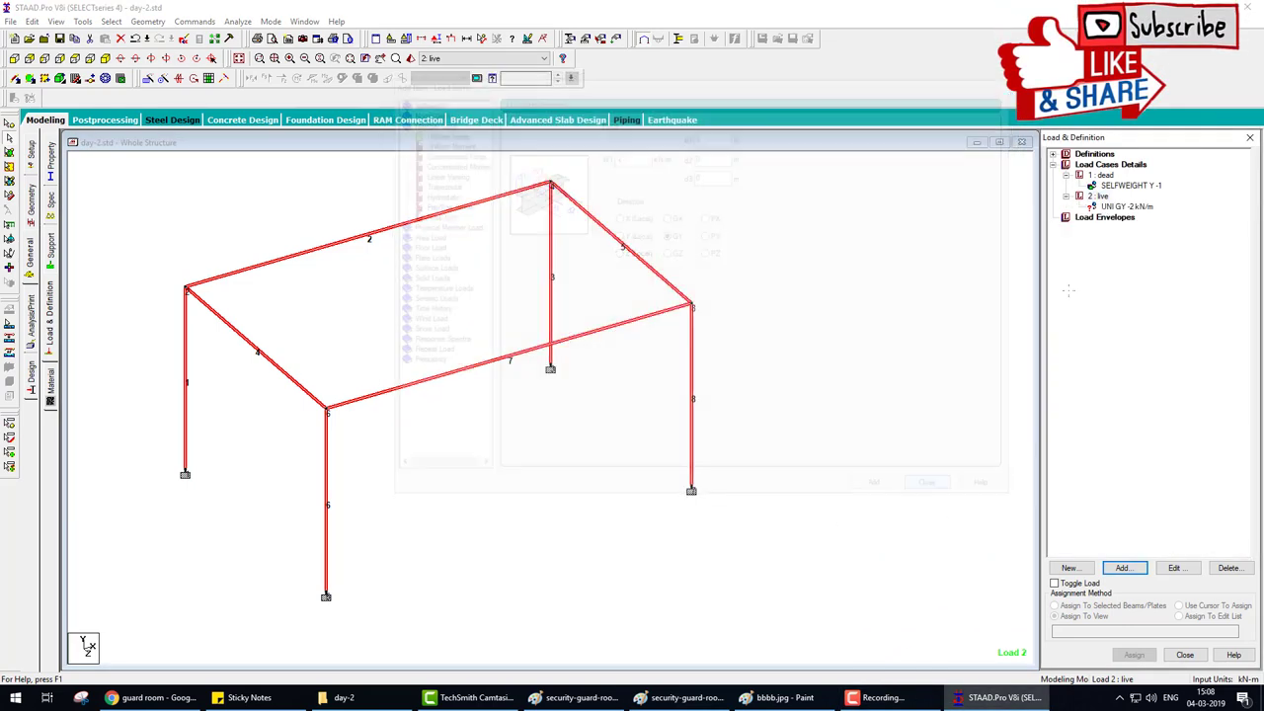
# - Assign the UNI GY -2 kN/m live load to the four roof beams 2, 4, 5 and 7 using the cursor
pyautogui.click(1115, 207)
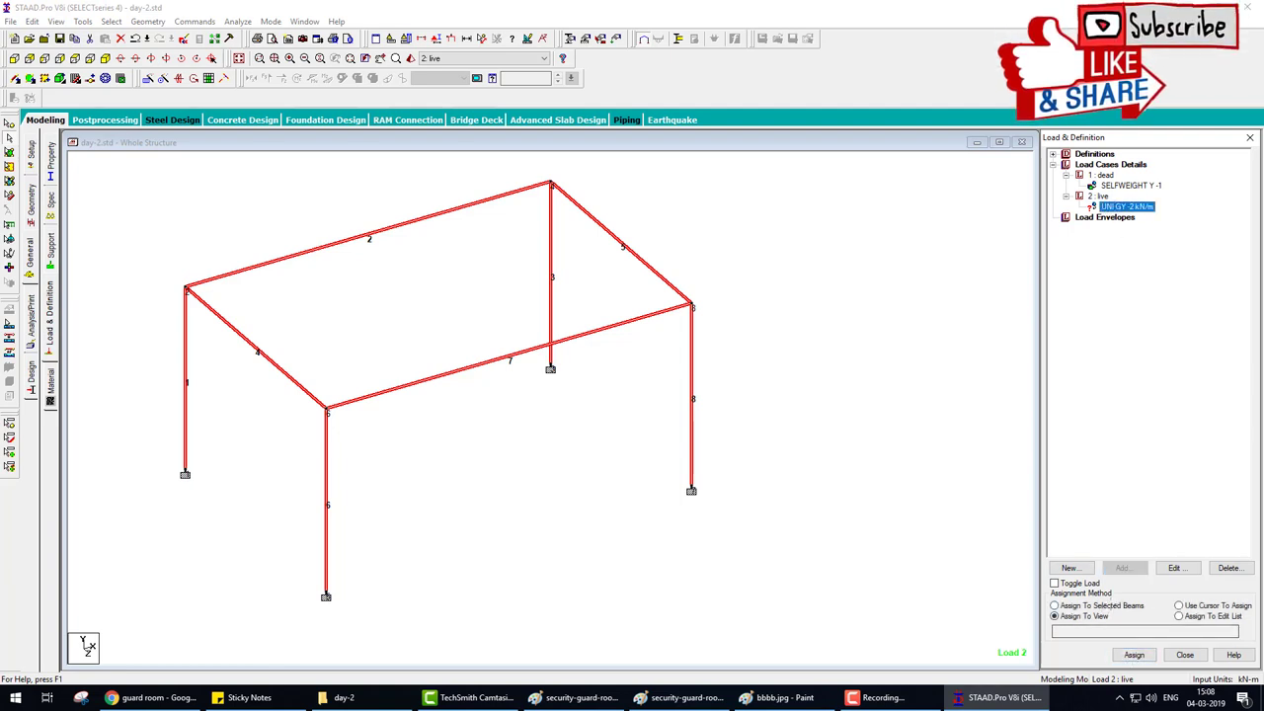
pyautogui.click(1178, 606)
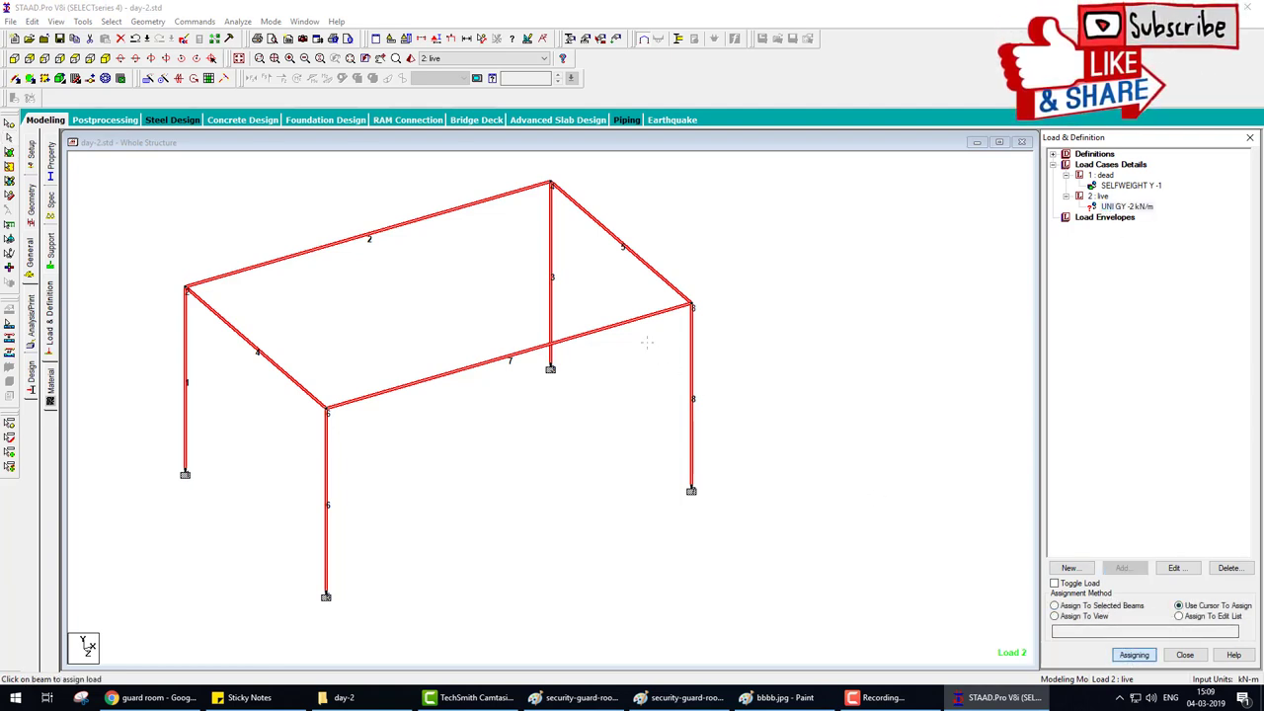
pyautogui.click(608, 329)
pyautogui.click(622, 244)
pyautogui.click(365, 235)
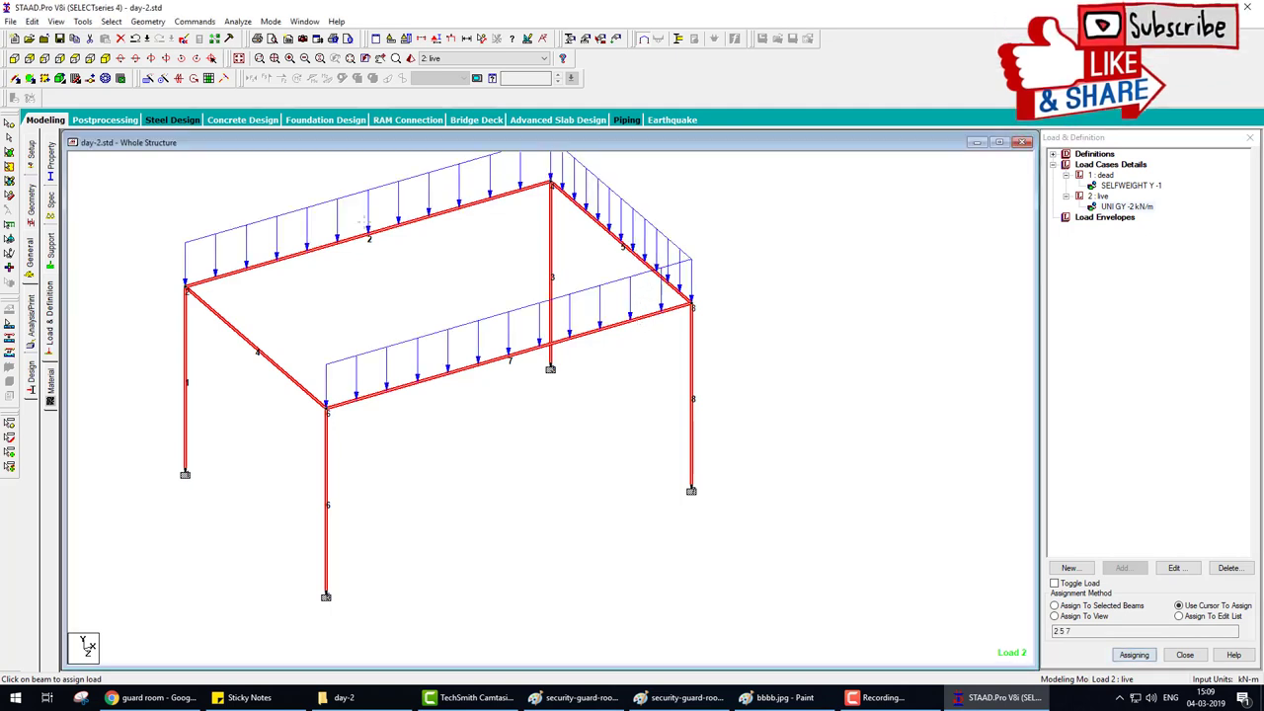
pyautogui.click(257, 349)
pyautogui.press('Escape')
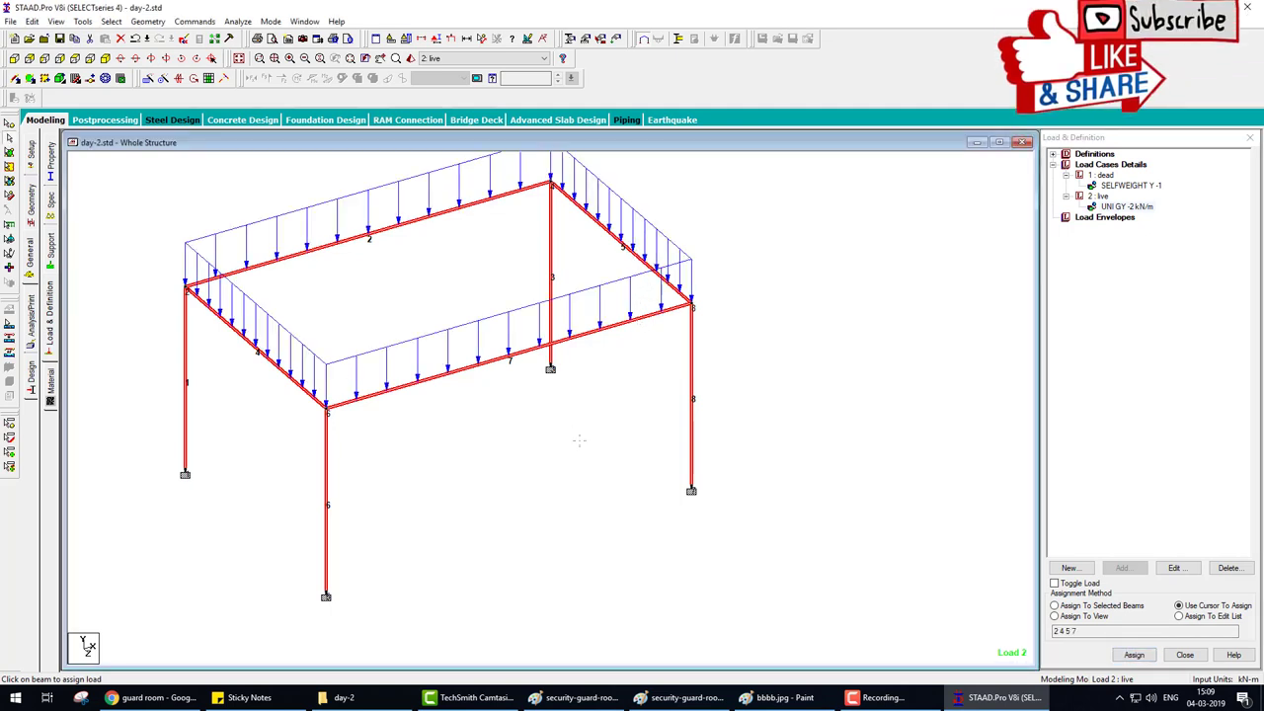
pyautogui.scroll(-2, 572, 470)
pyautogui.moveTo(524, 421); pyautogui.dragTo(584, 453, button='middle')
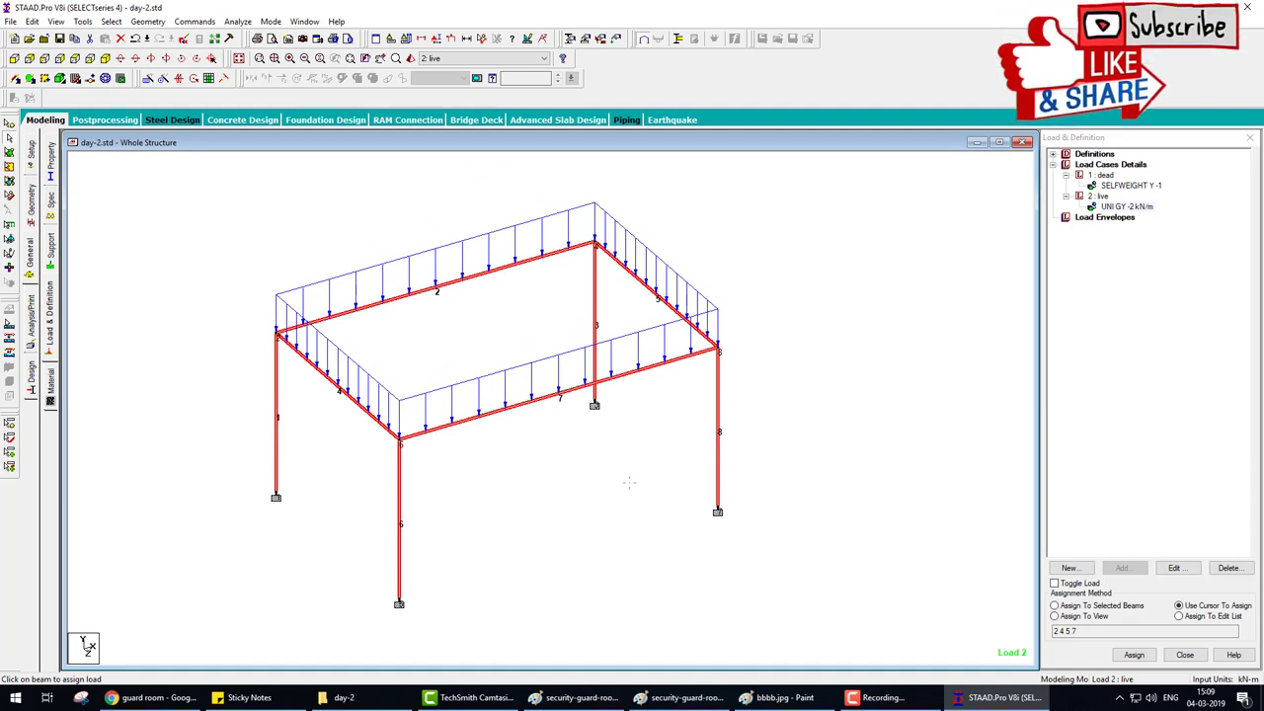
pyautogui.click(629, 482)
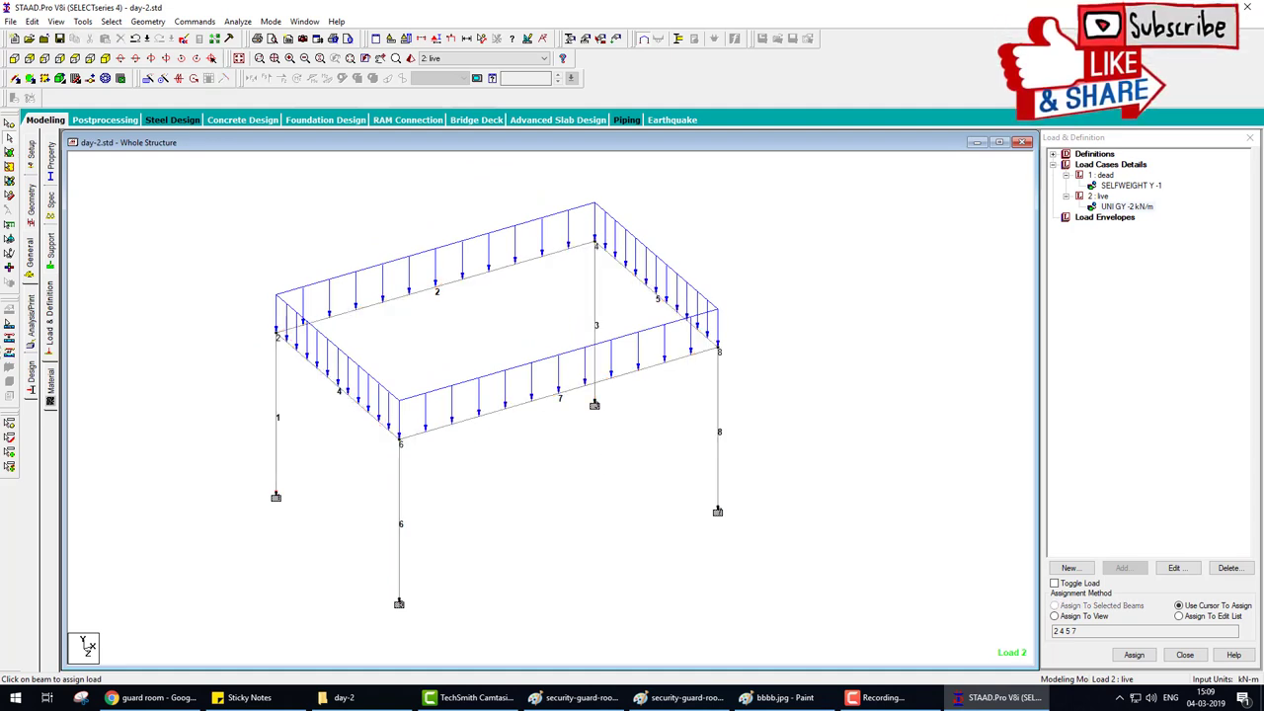
# - Add a Perform Analysis command with the print option All to the analysis commands
pyautogui.click(33, 328)
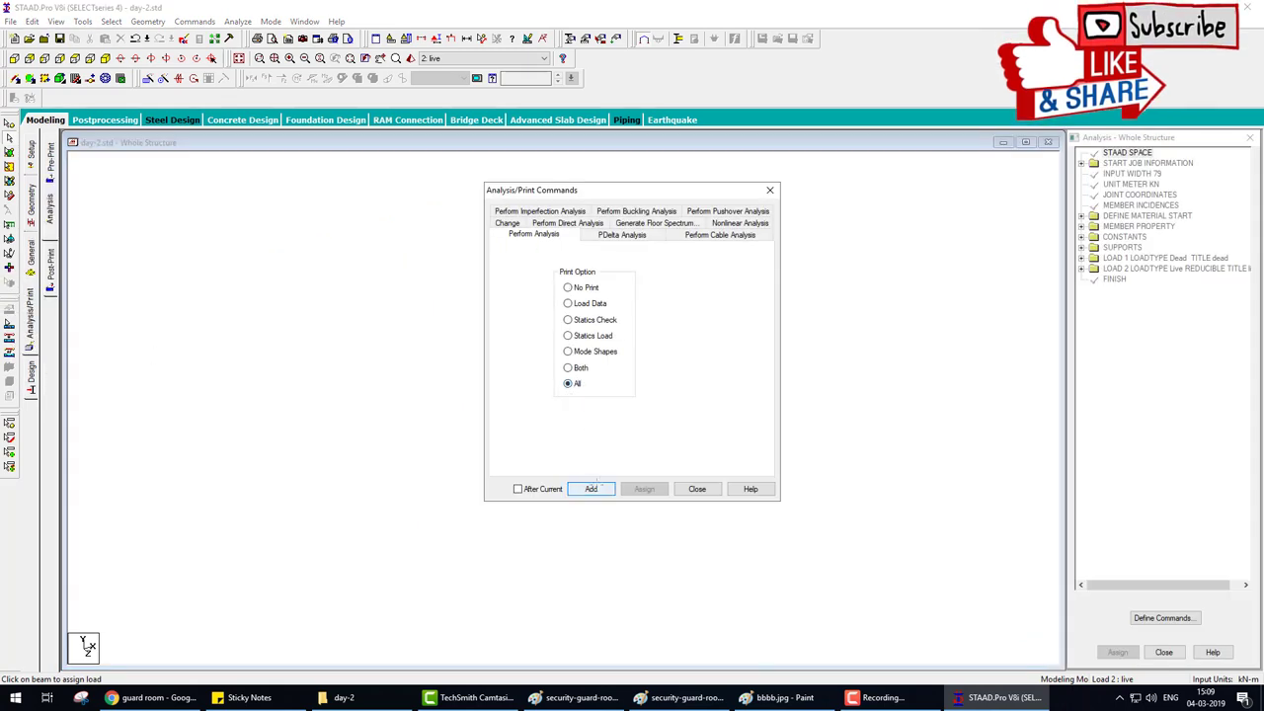
pyautogui.click(596, 485)
pyautogui.click(697, 489)
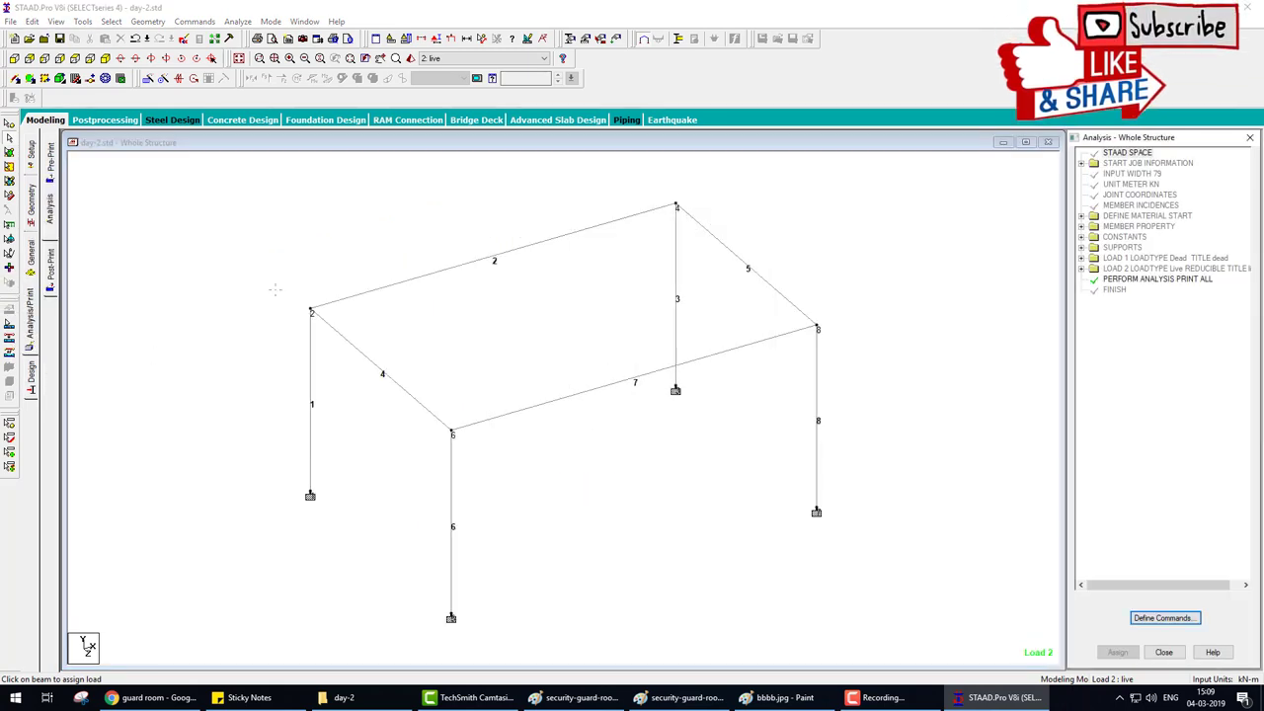
pyautogui.click(1165, 617)
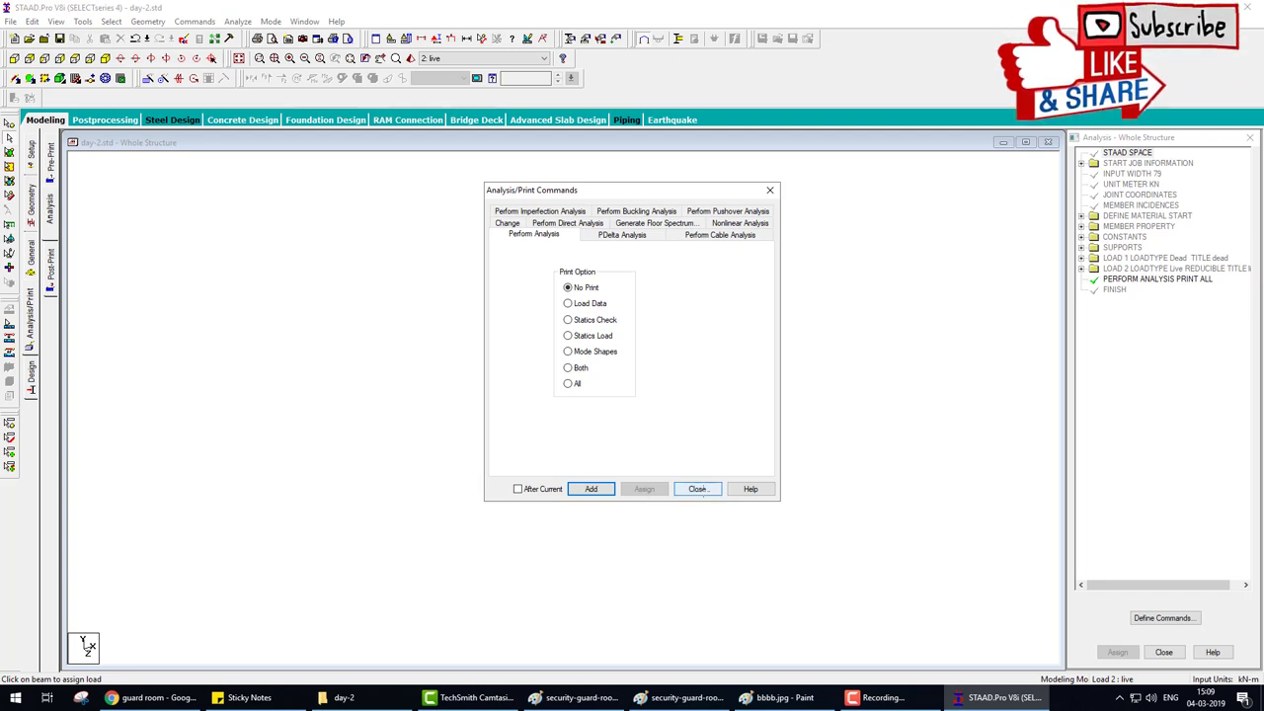
pyautogui.click(699, 490)
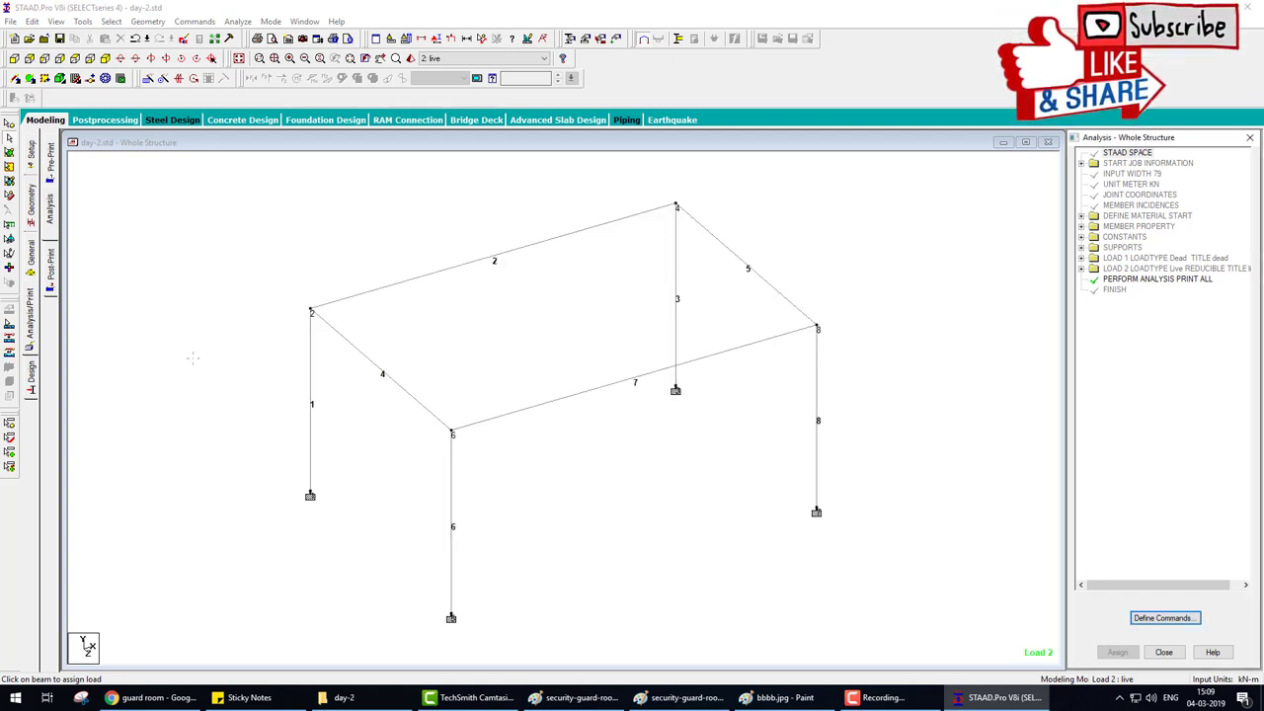
# - Run the analysis of the frame and stay in modeling mode when it completes
pyautogui.click(238, 21)
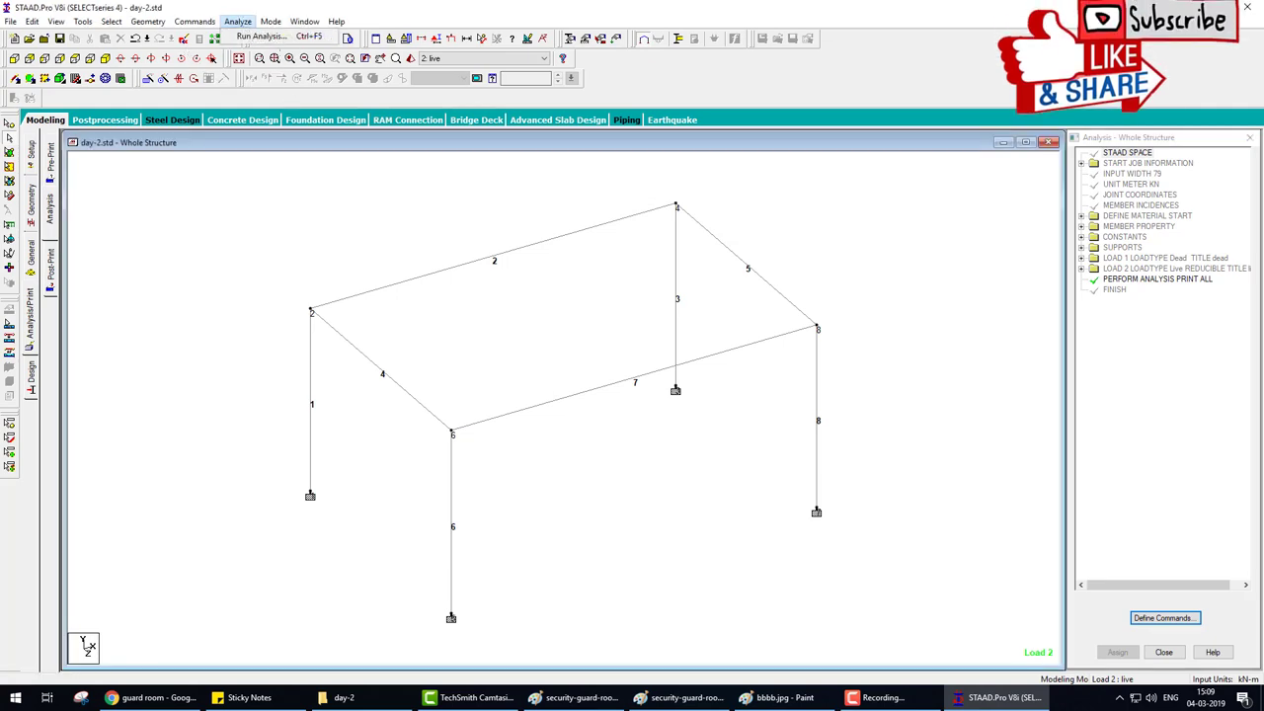
pyautogui.click(259, 36)
pyautogui.press('Return')
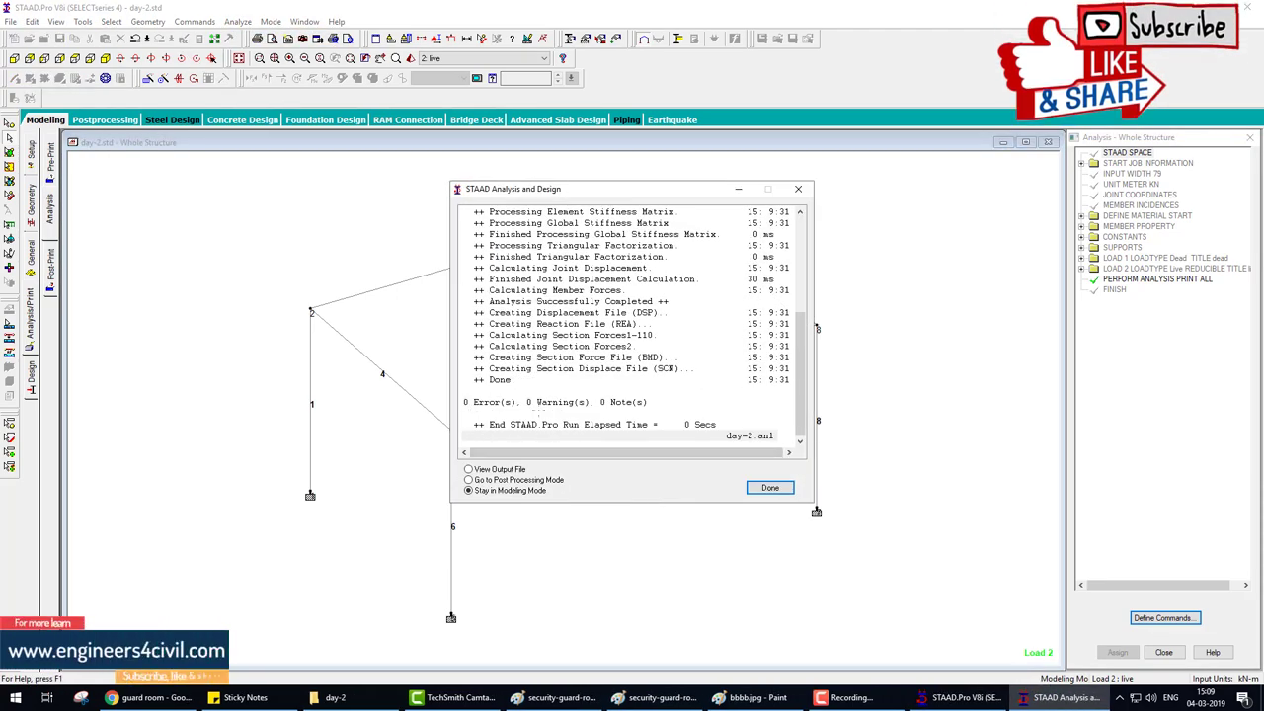
pyautogui.click(770, 487)
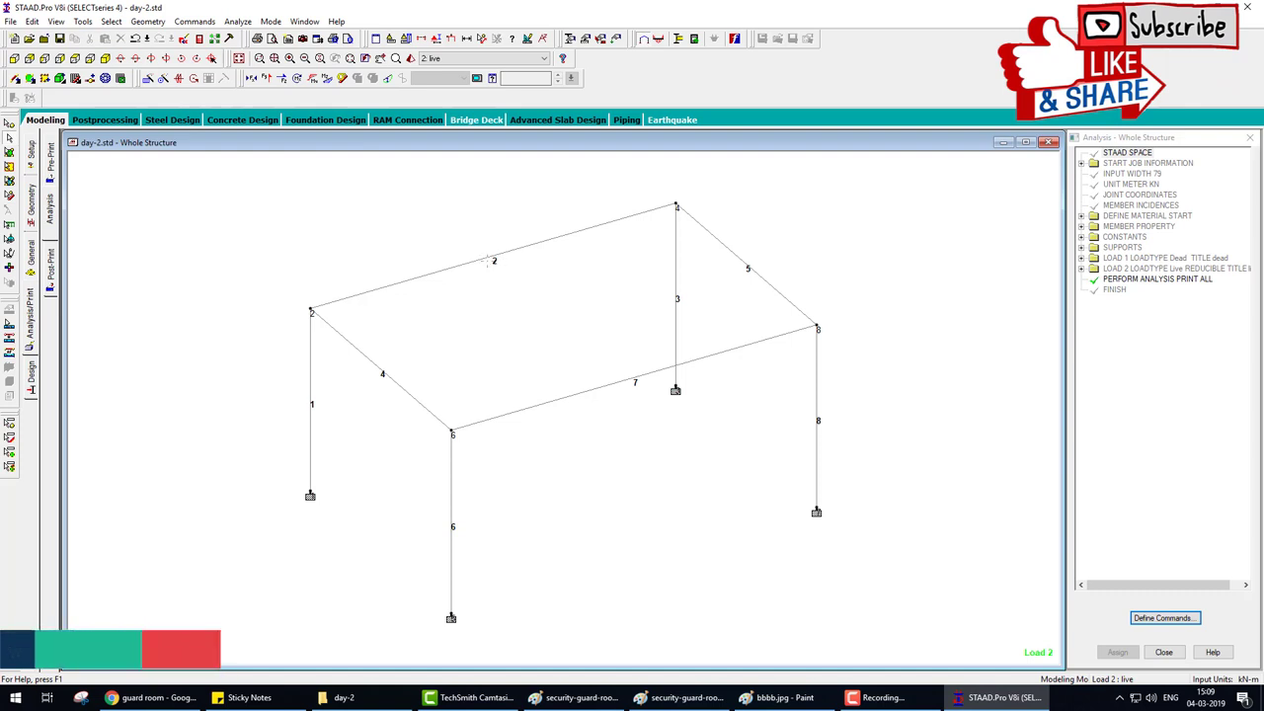
# - Examine the frame's bending Z, shear Y and displacement diagrams for the live load case
pyautogui.click(327, 78)
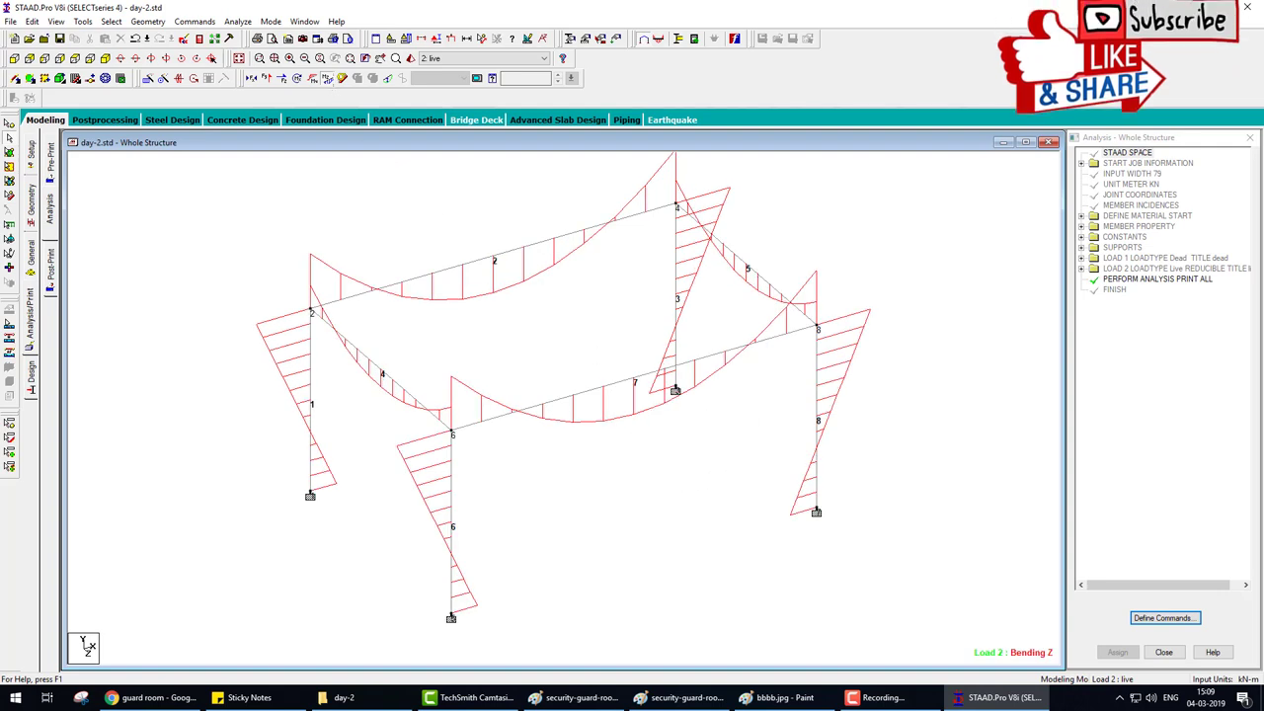
pyautogui.click(327, 78)
pyautogui.click(267, 78)
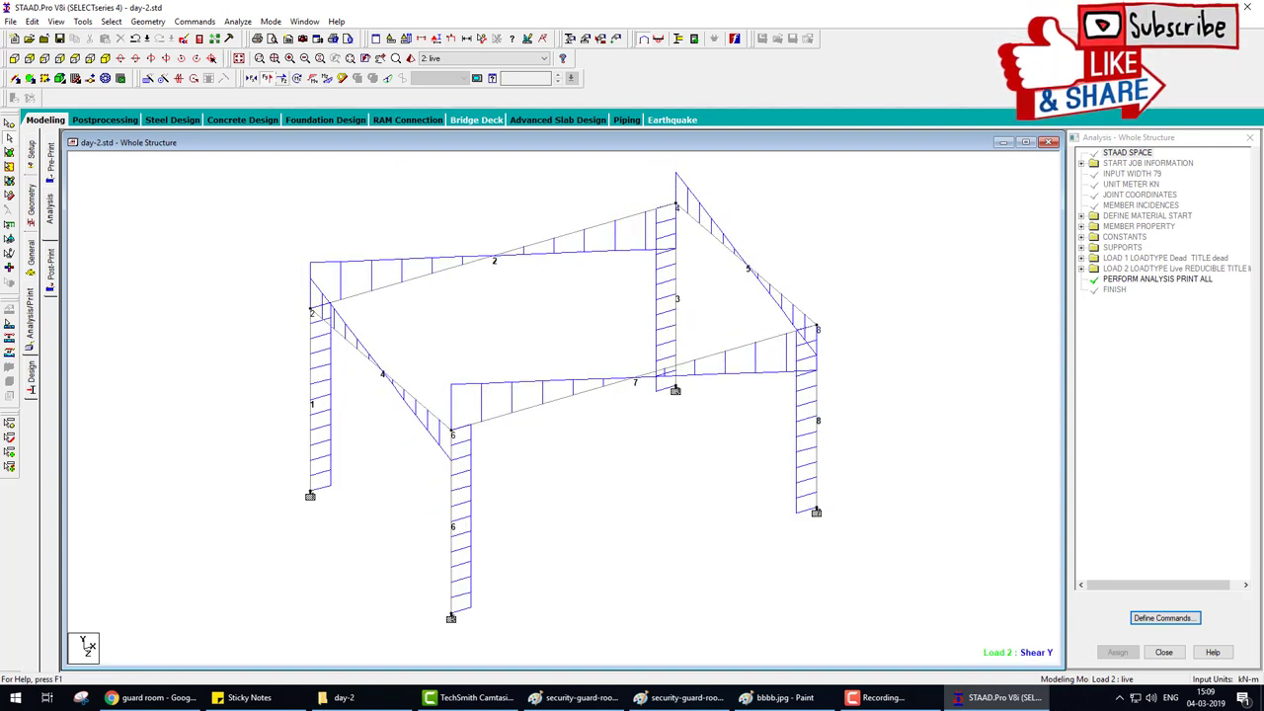
pyautogui.click(282, 78)
pyautogui.click(388, 78)
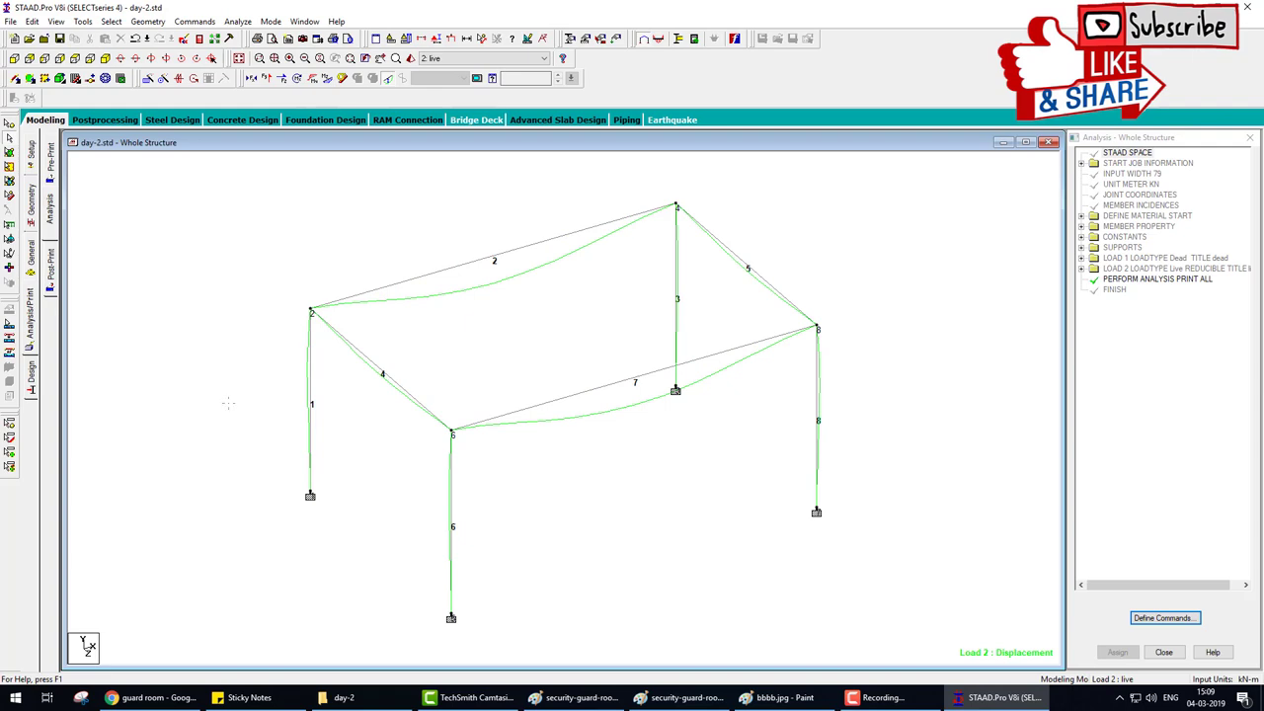
# - Switch to post-processing mode and animate the frame's deflection under the live load case
pyautogui.click(104, 120)
pyautogui.click(664, 449)
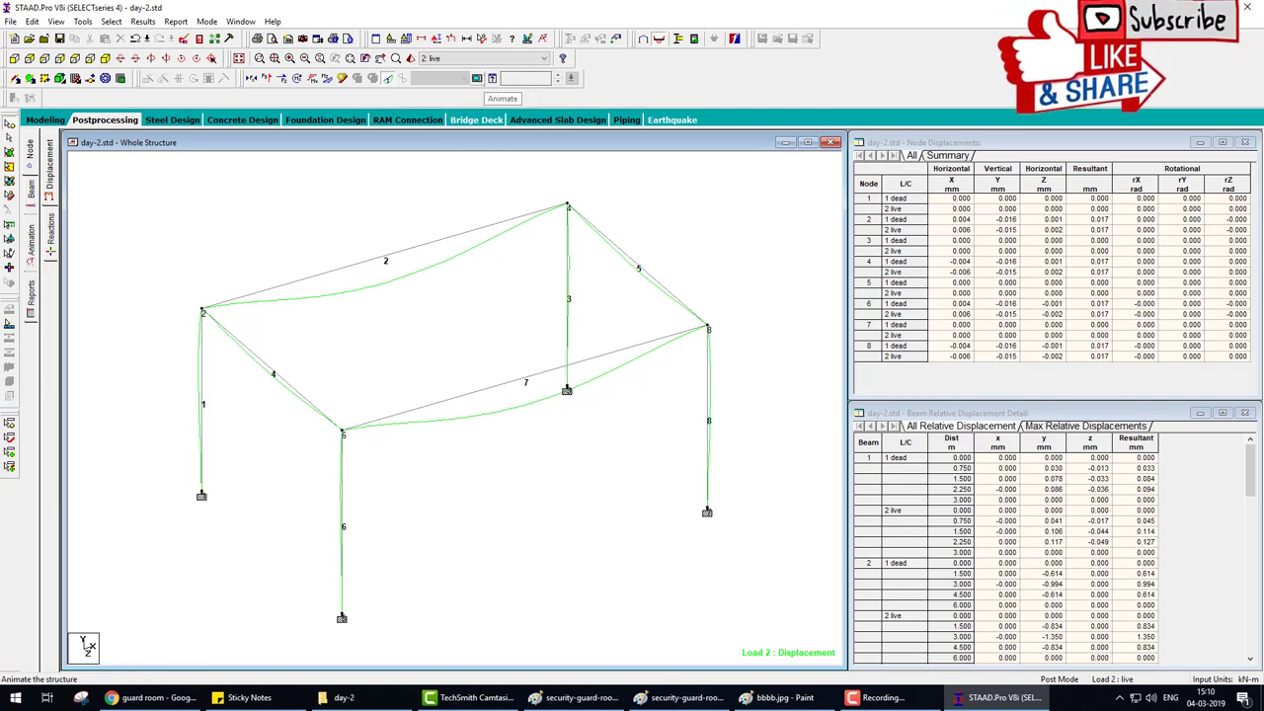
pyautogui.click(479, 78)
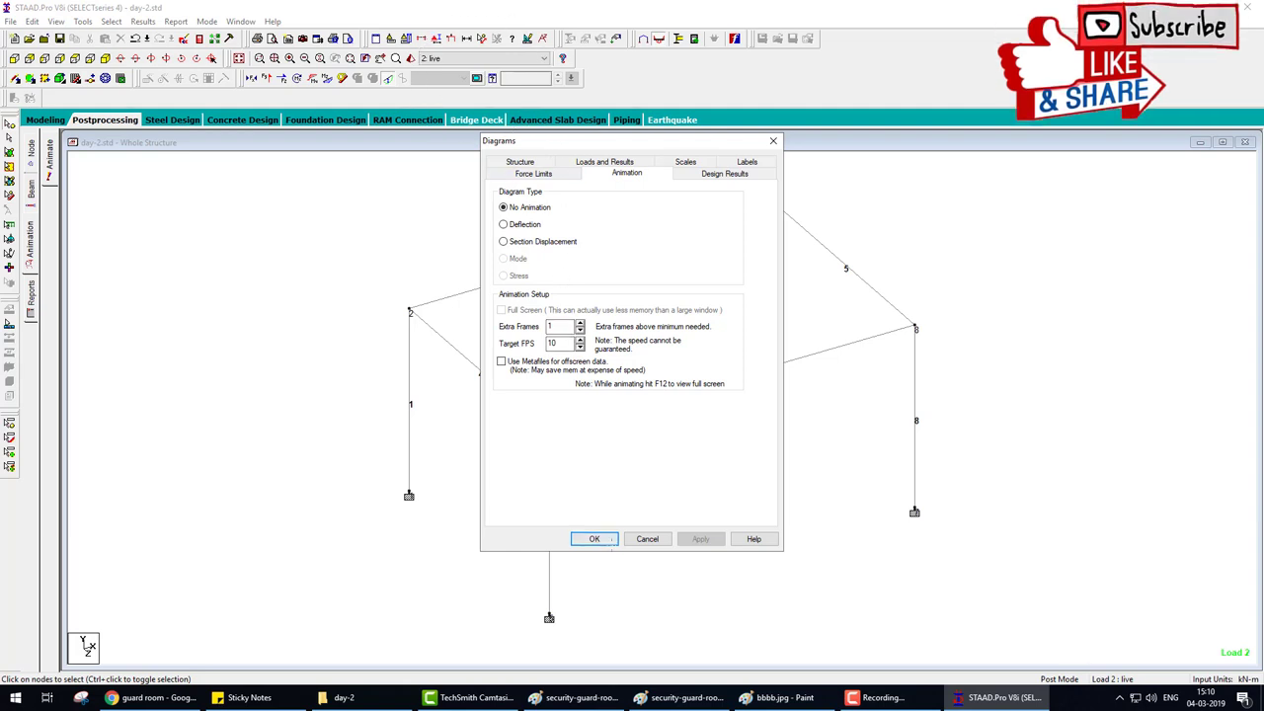
pyautogui.click(612, 540)
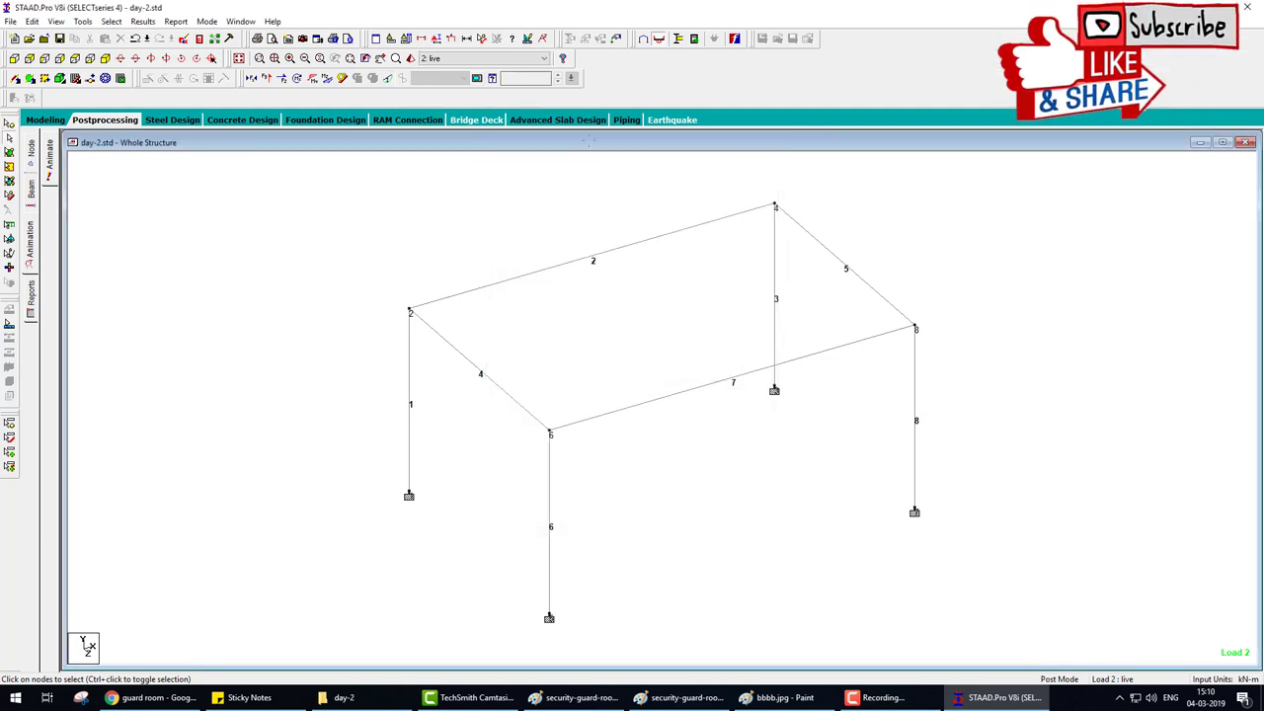
pyautogui.click(477, 78)
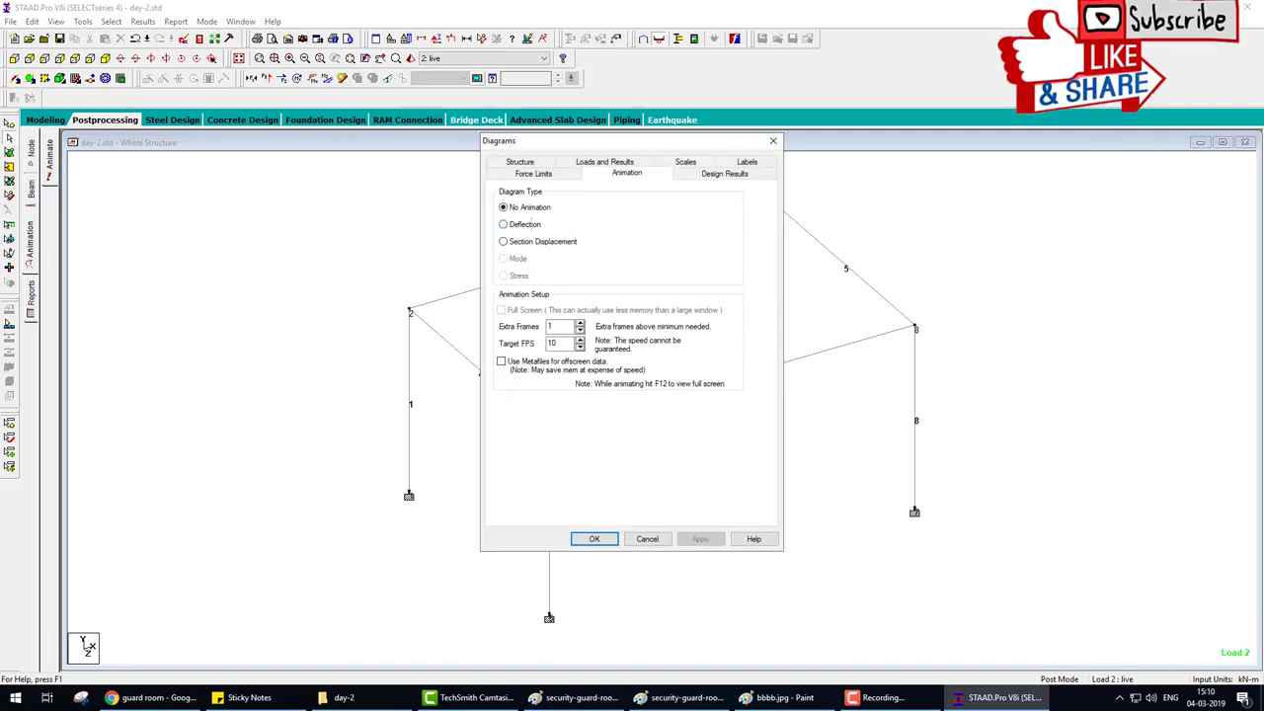
pyautogui.click(595, 540)
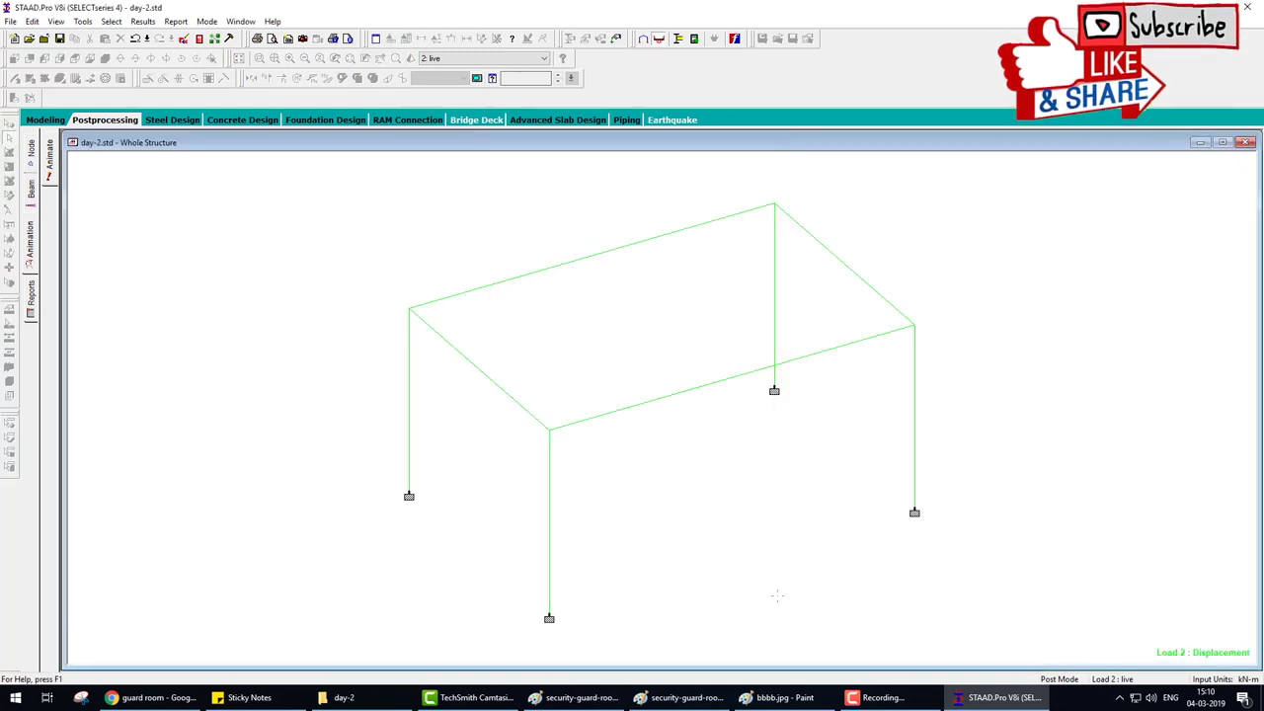
# - Animate the frame's section displacement and switch the active load case to 1: dead
pyautogui.click(477, 78)
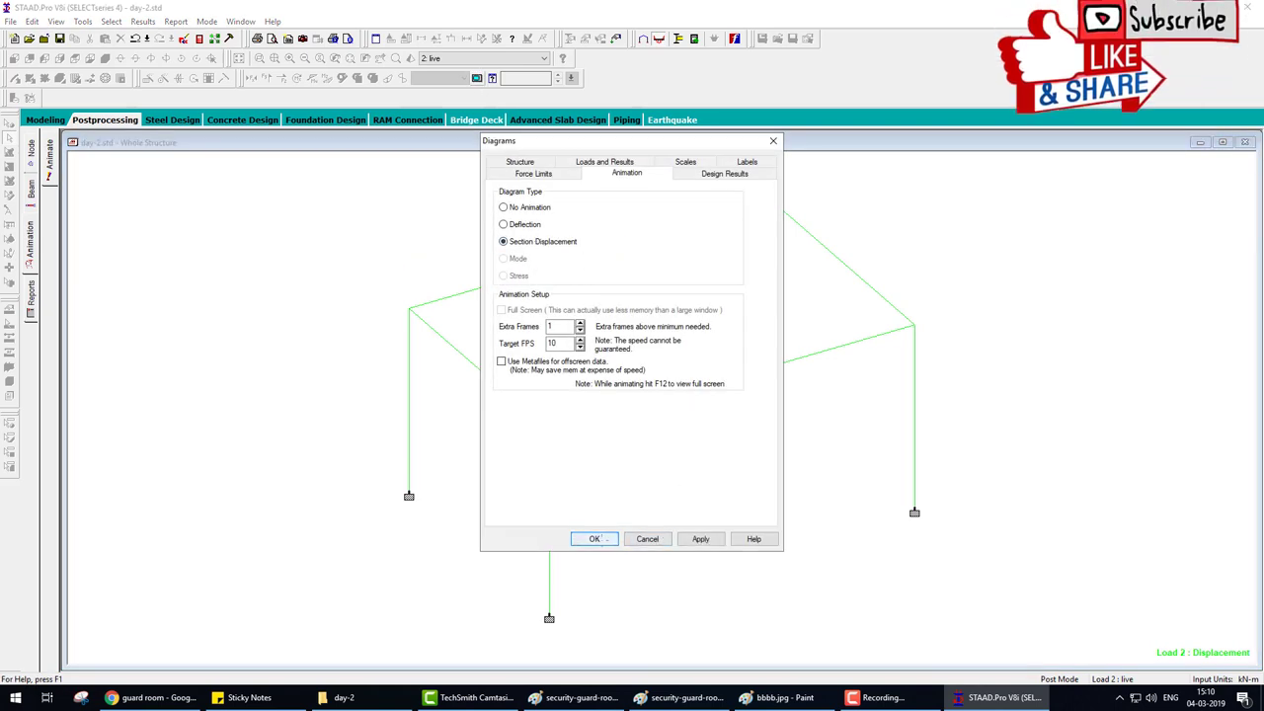
pyautogui.click(605, 539)
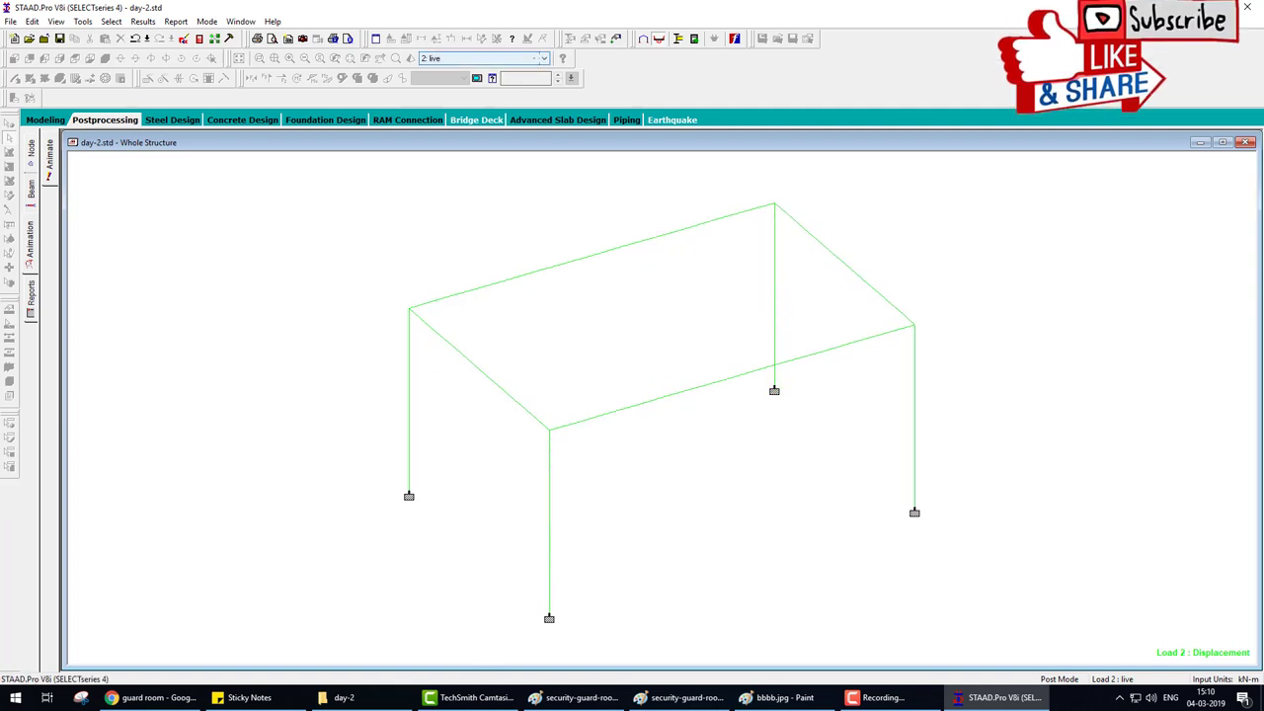
pyautogui.click(489, 58)
pyautogui.click(491, 70)
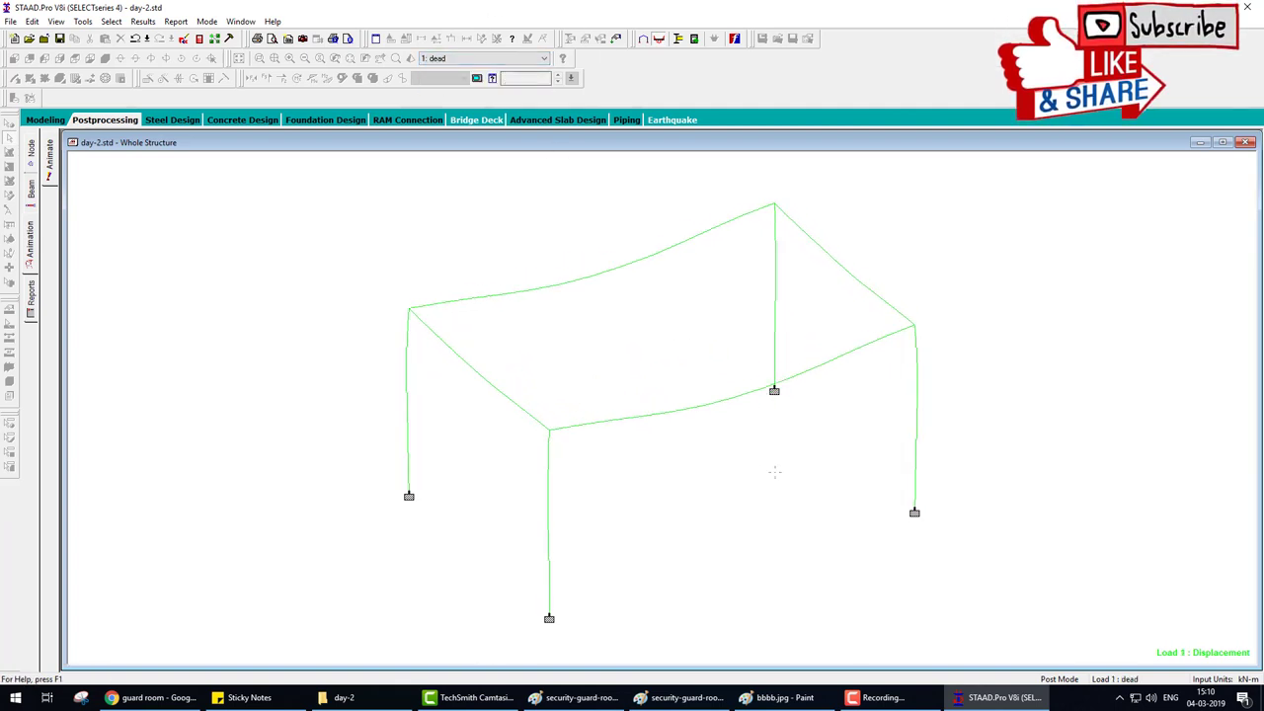